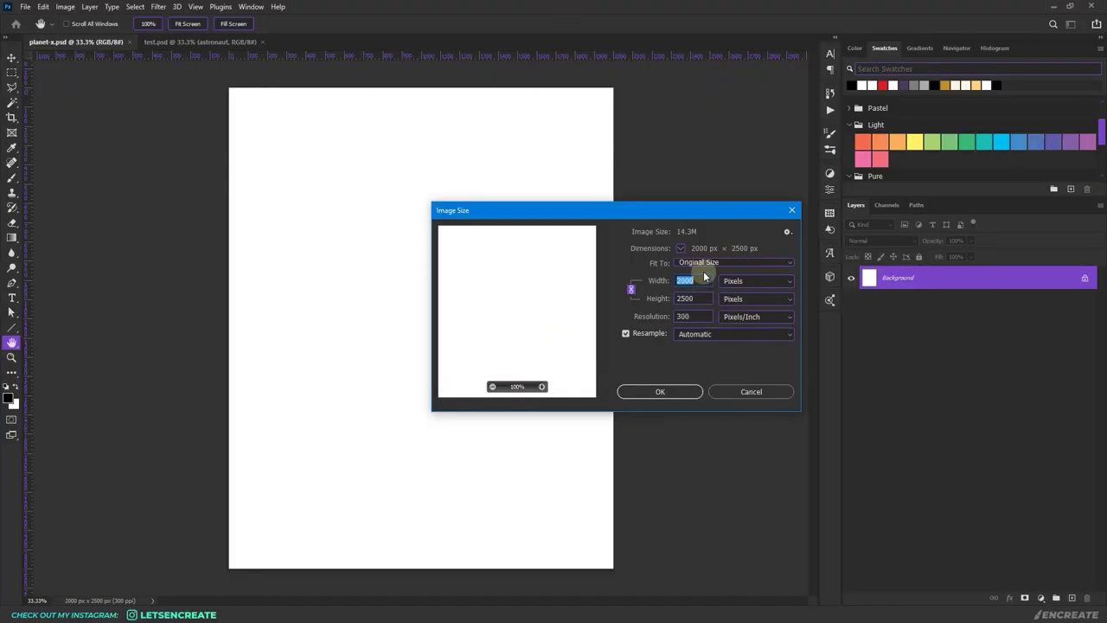
Check the document's width, height and resolution in the Image Size dialog and close it
left_click(702, 280)
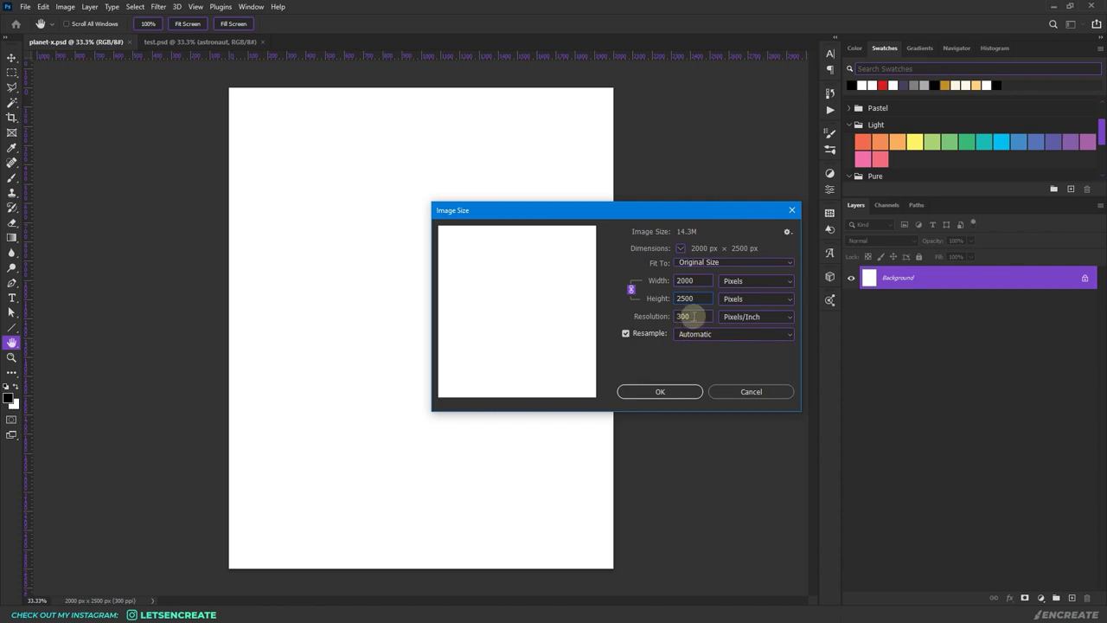
left_click(791, 210)
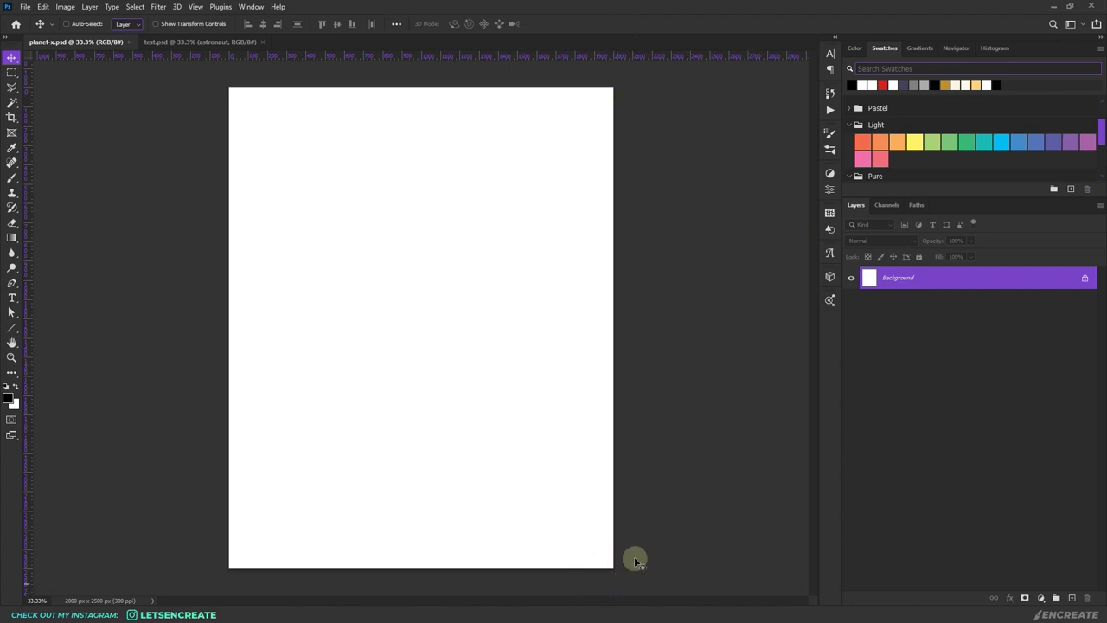
Place the nebula image in the poster document and scale it to about 72% so it covers the whole canvas
left_click_drag(681, 59, 692, 351)
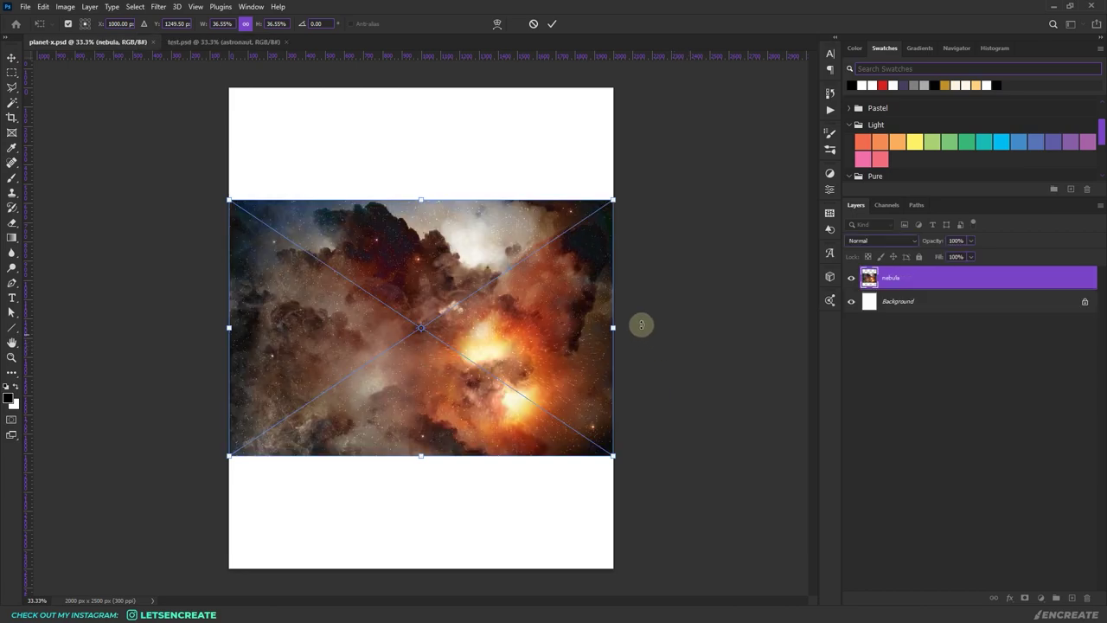
left_click_drag(611, 199, 806, 67)
left_click_drag(540, 203, 571, 60)
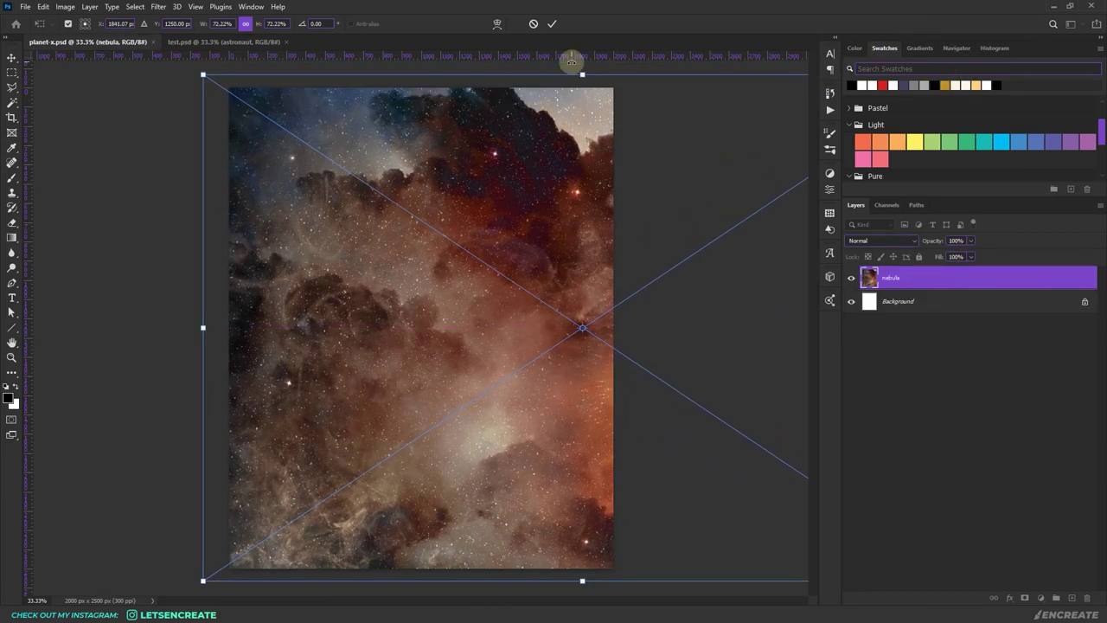
left_click(553, 25)
Place the planet image large at the canvas centre and the moon image small over the planet's lower-right edge
left_click_drag(432, 268, 524, 373)
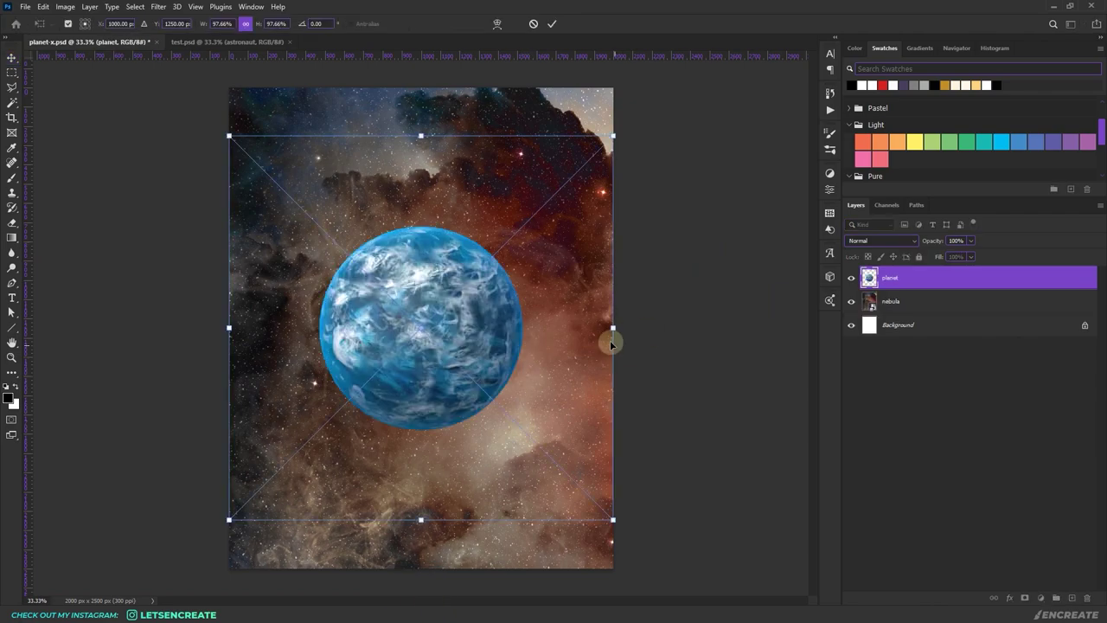
mouse_move(199, 28)
left_mouse_down()
mouse_move(539, 322)
mouse_move(578, 204)
left_mouse_up()
left_click_drag(613, 136, 539, 355)
left_click(553, 25)
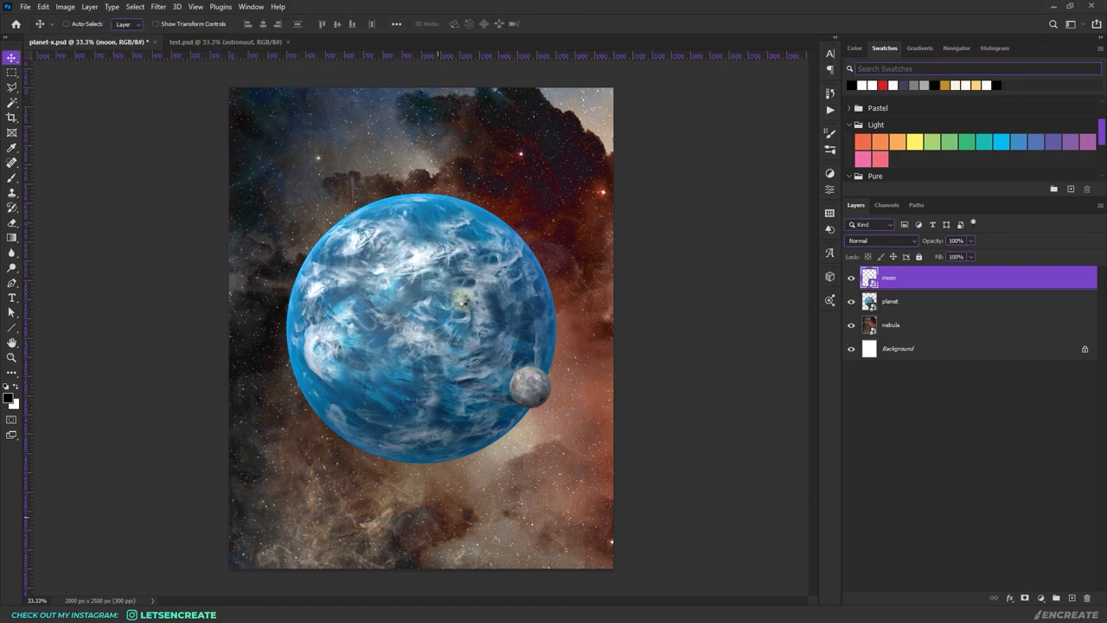
Place the asteroid cluster rotated in the canvas's upper-left area and the single asteroid at about 47% in the lower-right corner
left_click_drag(199, 28, 447, 130)
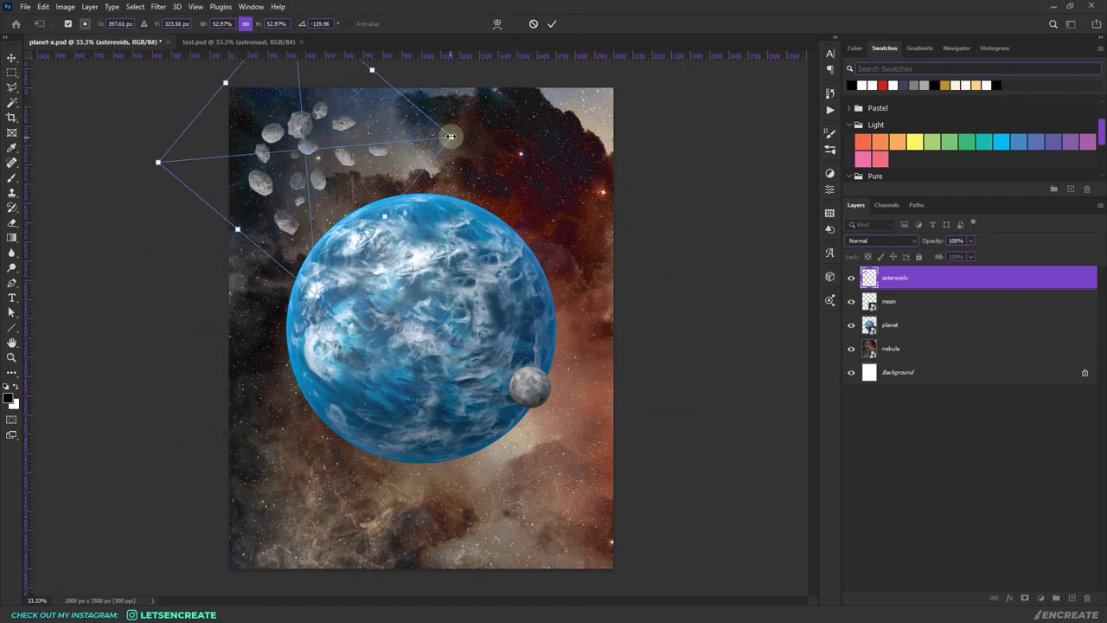
key("Return")
left_click_drag(327, 171, 551, 547)
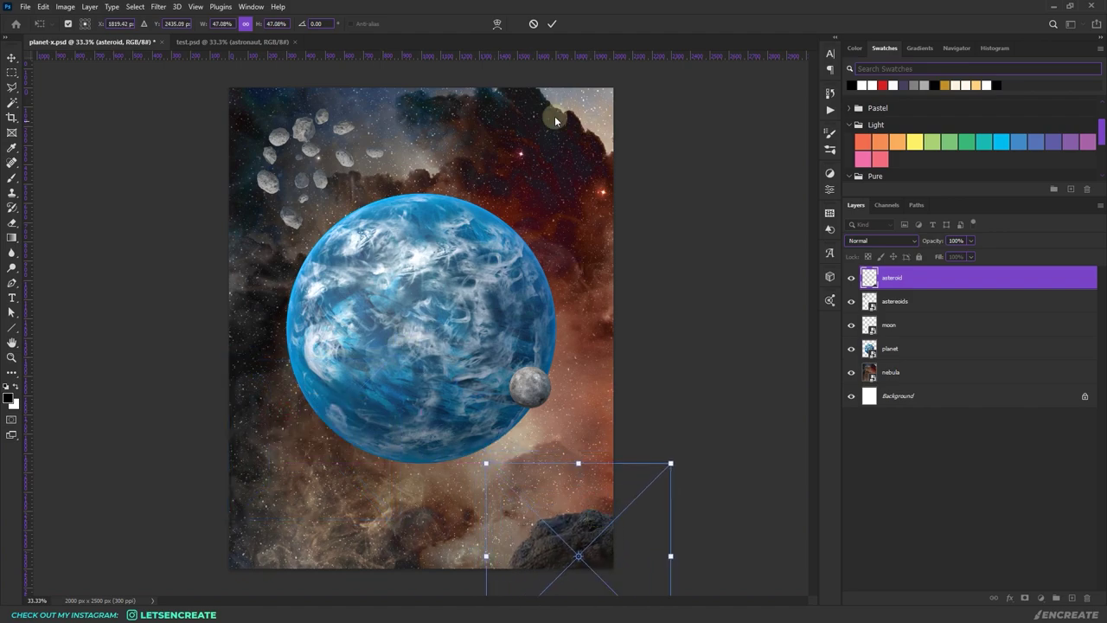
key("Return")
Add the astronaut, shrink it to a tiny figure and position it just above the large asteroid at the lower right
key("ctrl+v")
key("ctrl+t")
left_click_drag(620, 129, 379, 387)
left_click_drag(322, 431, 541, 422)
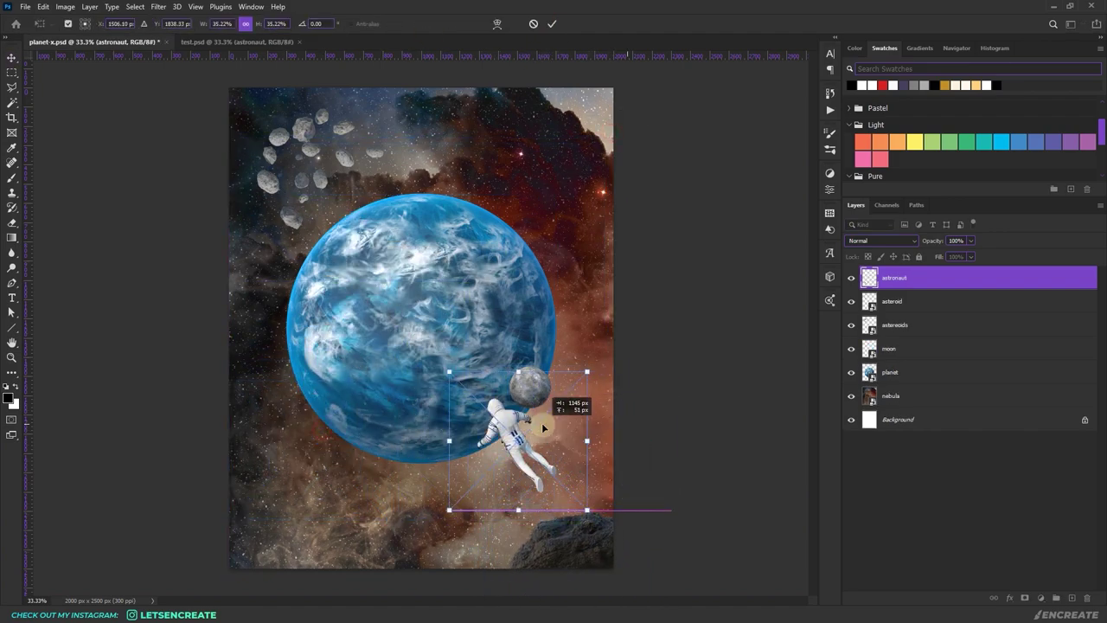
left_click_drag(586, 374, 505, 454)
left_click_drag(481, 473, 570, 481)
left_click(551, 23)
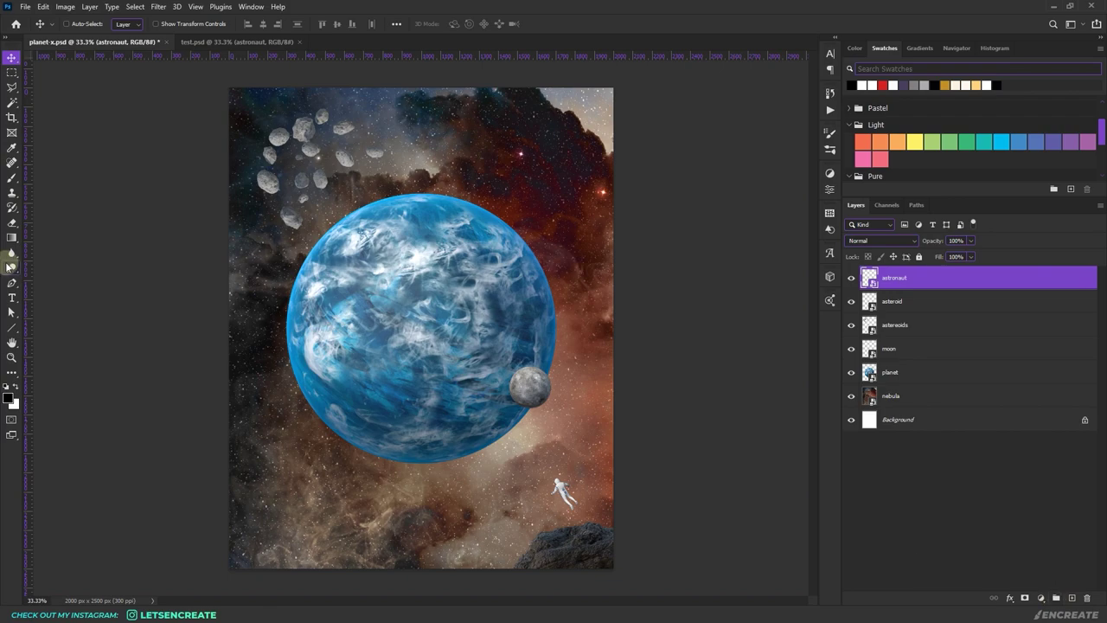
Set up the Rectangle tool in Shape mode with no fill and a light green 10 px stroke
left_click(10, 331)
left_click(113, 341)
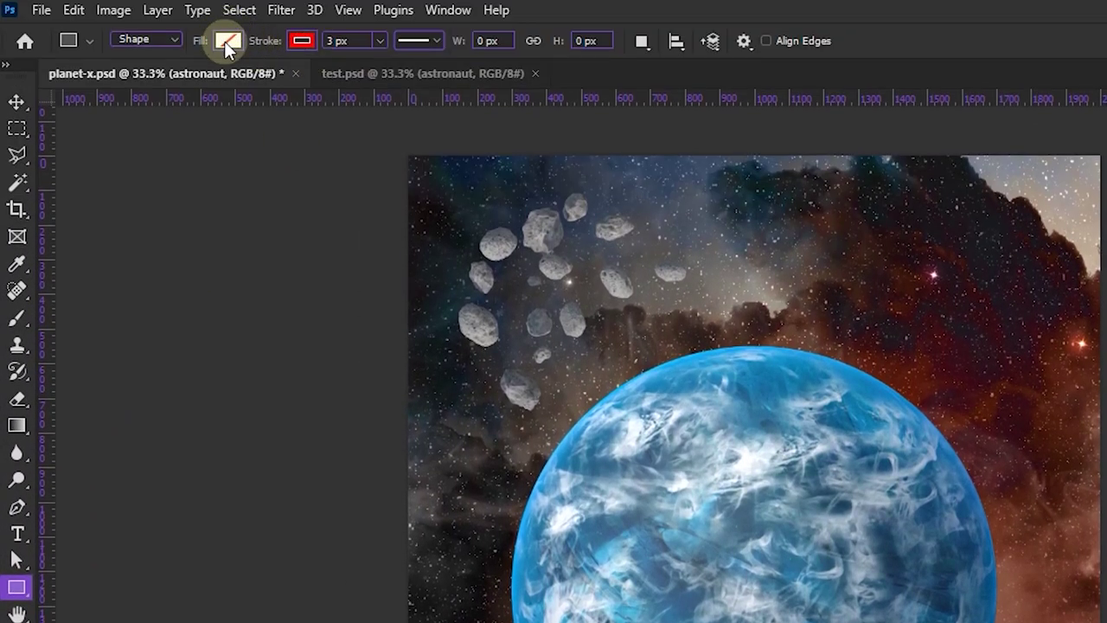
left_click(227, 41)
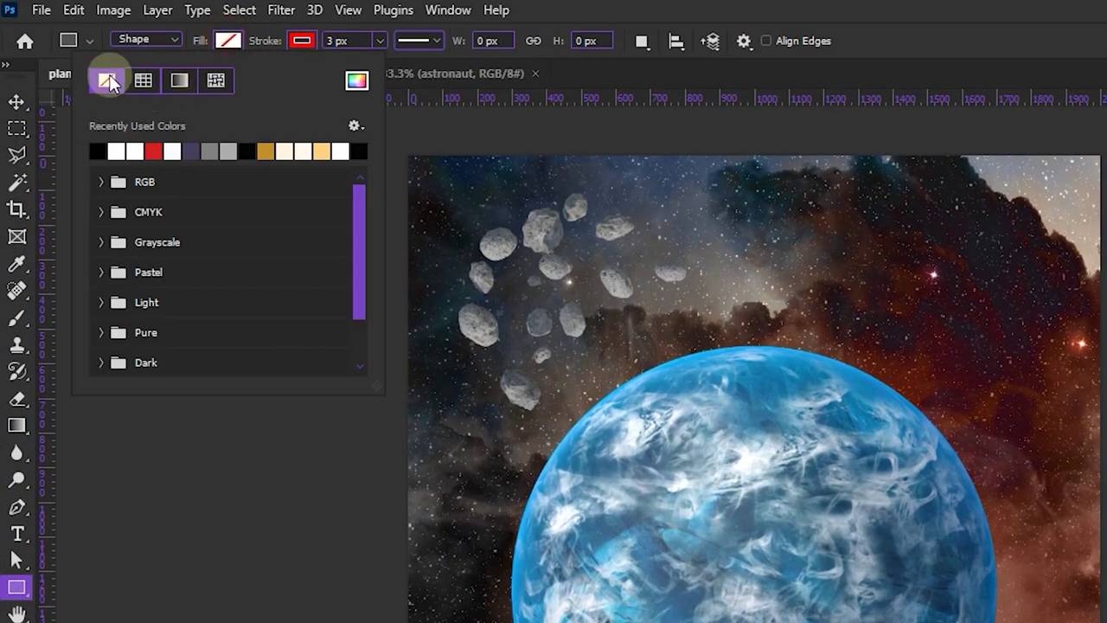
left_click(302, 40)
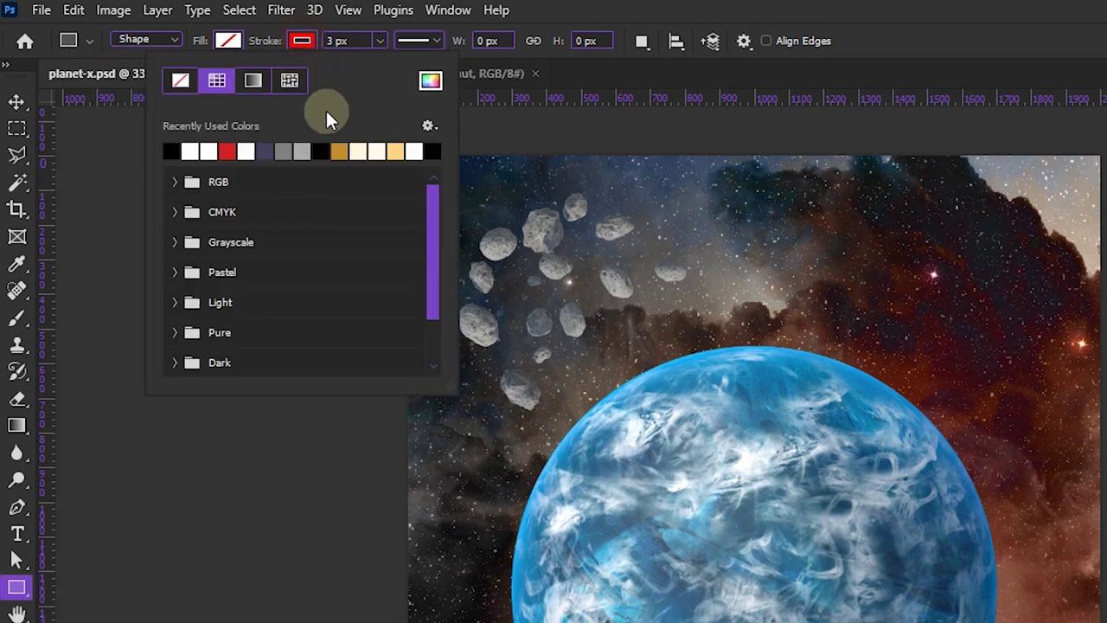
left_click(429, 80)
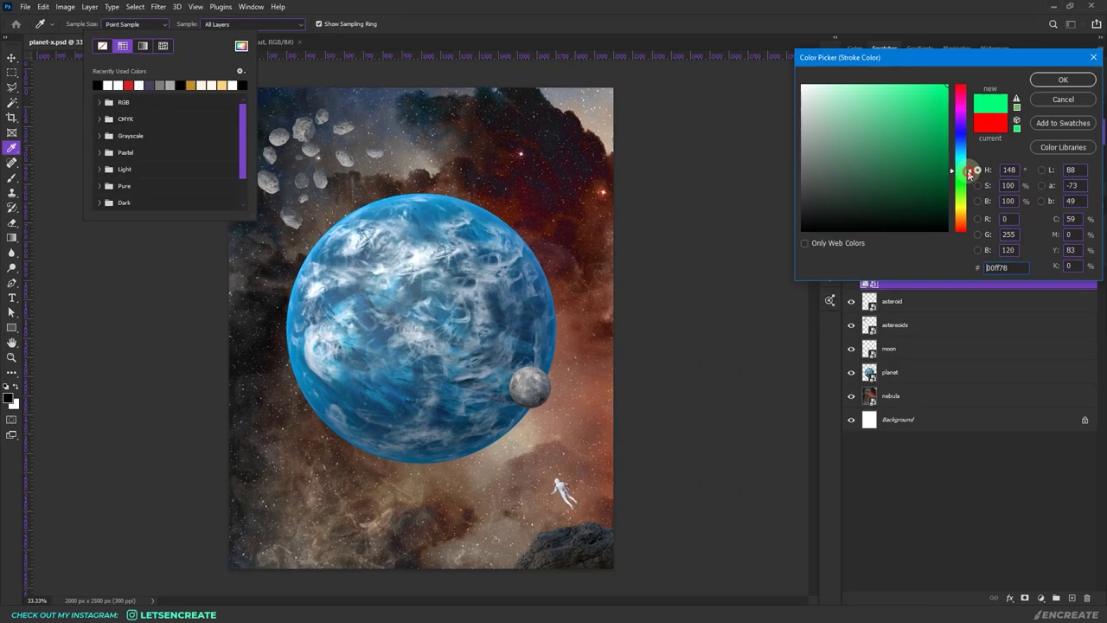
left_click_drag(904, 114, 927, 85)
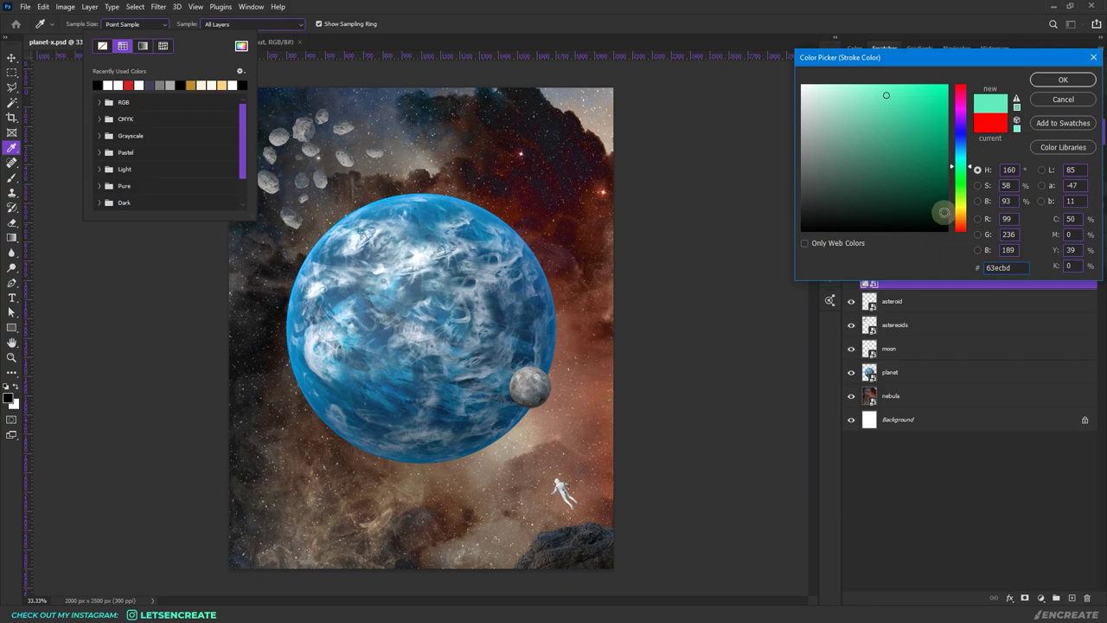
left_click(960, 173)
left_click(1063, 80)
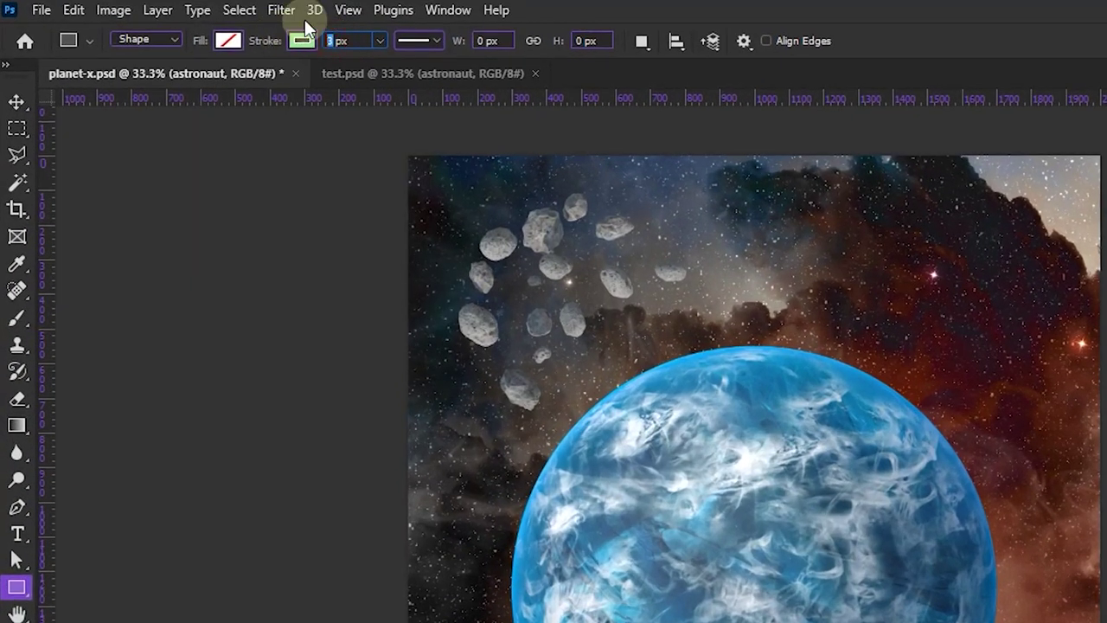
type("10")
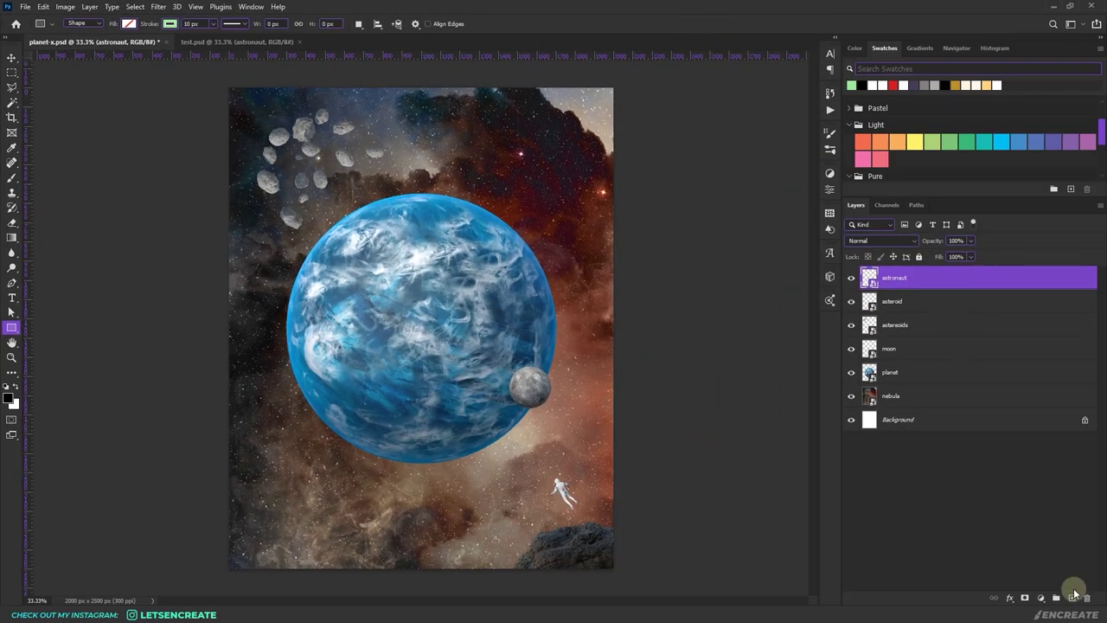
On a new layer, draw a square outline about 1436 px wide framing the planet
left_click(1075, 594)
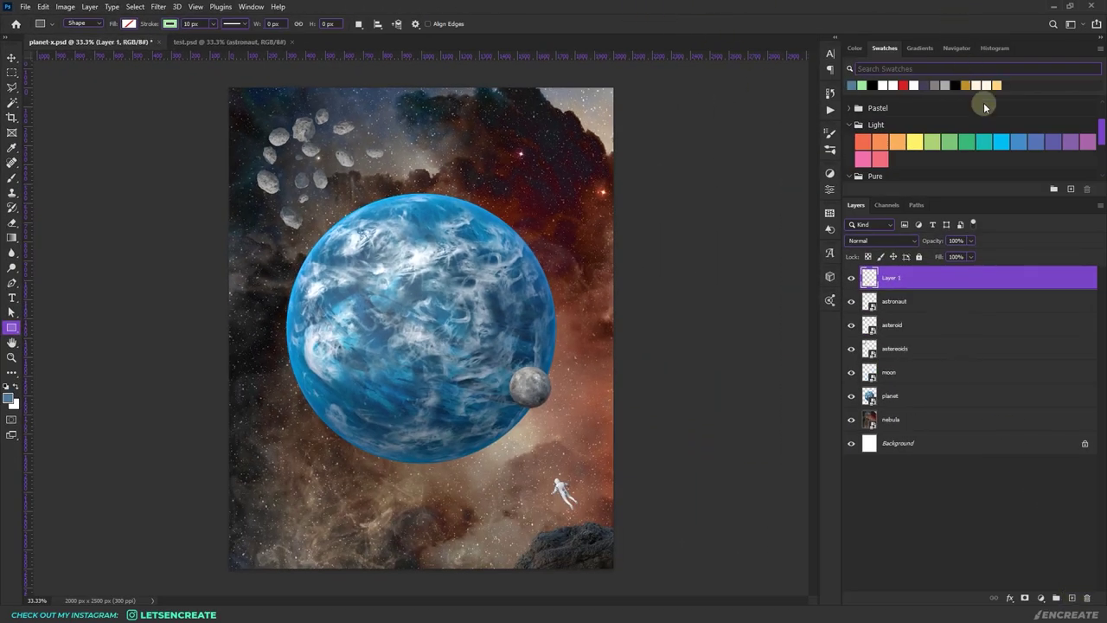
left_click_drag(284, 192, 561, 474)
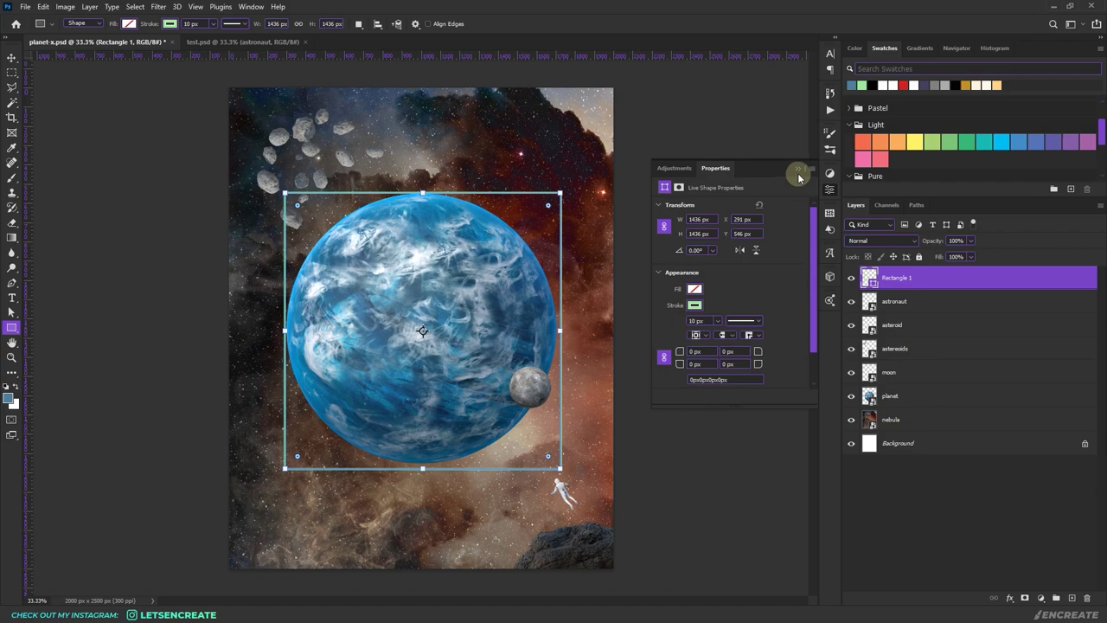
left_click(797, 170)
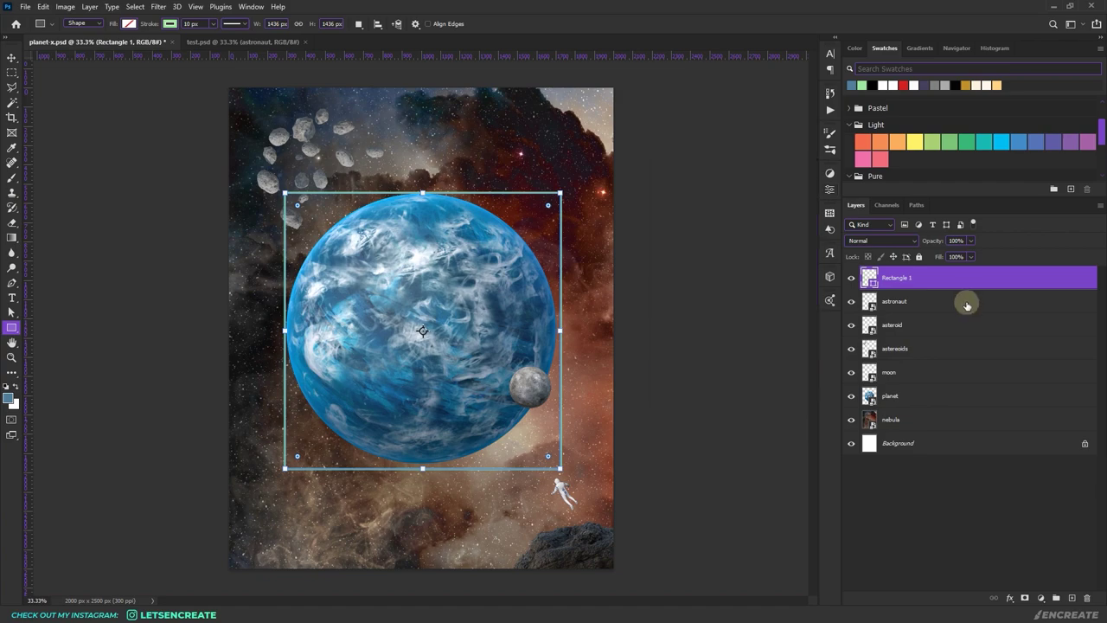
On another new layer, draw a vertical line about 1495 px long across the planet with the Line tool
left_click(1072, 598)
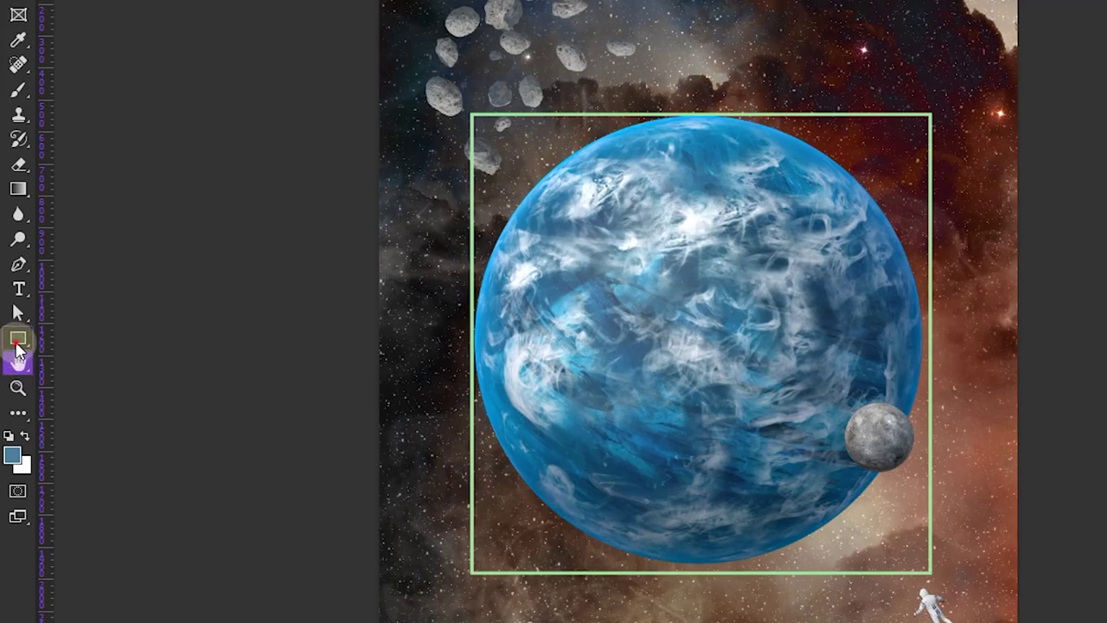
right_click(12, 329)
left_click(87, 429)
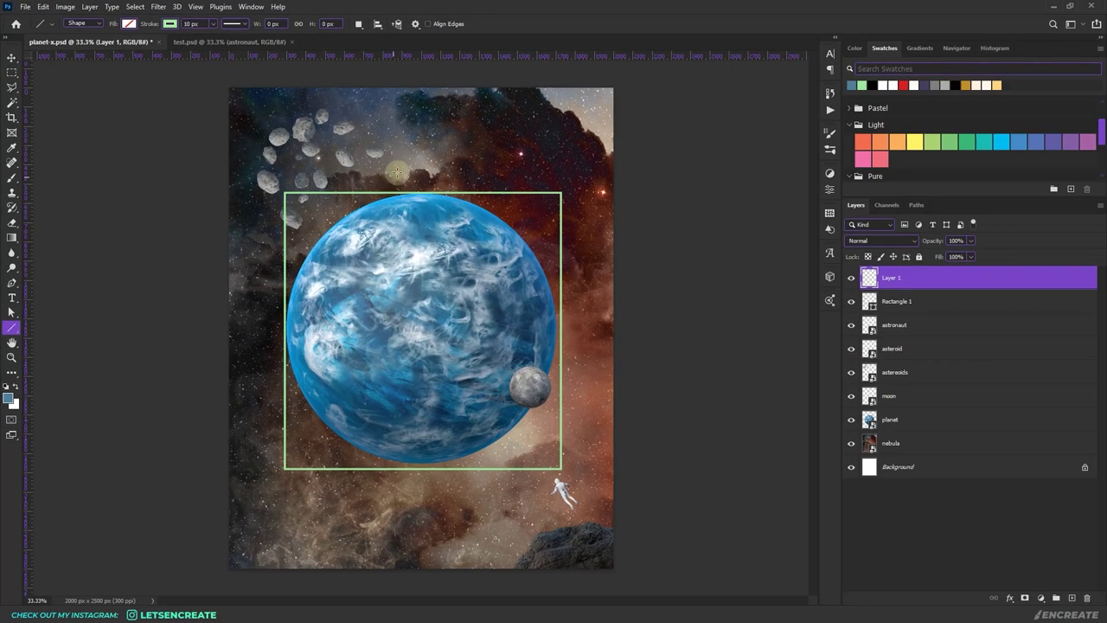
left_click_drag(403, 172, 412, 455)
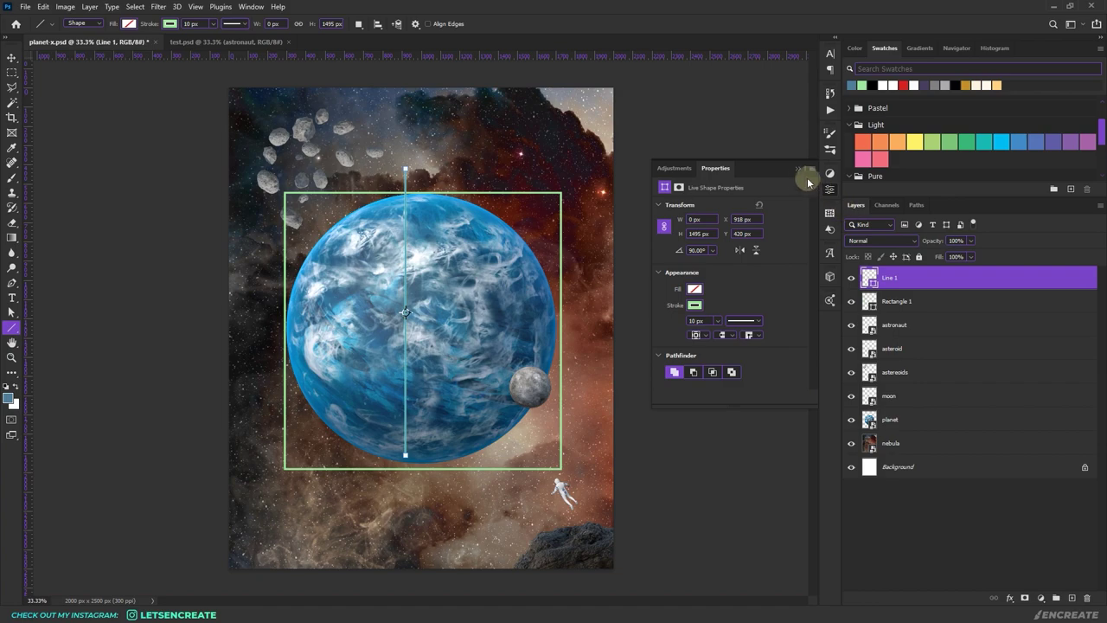
left_click(798, 168)
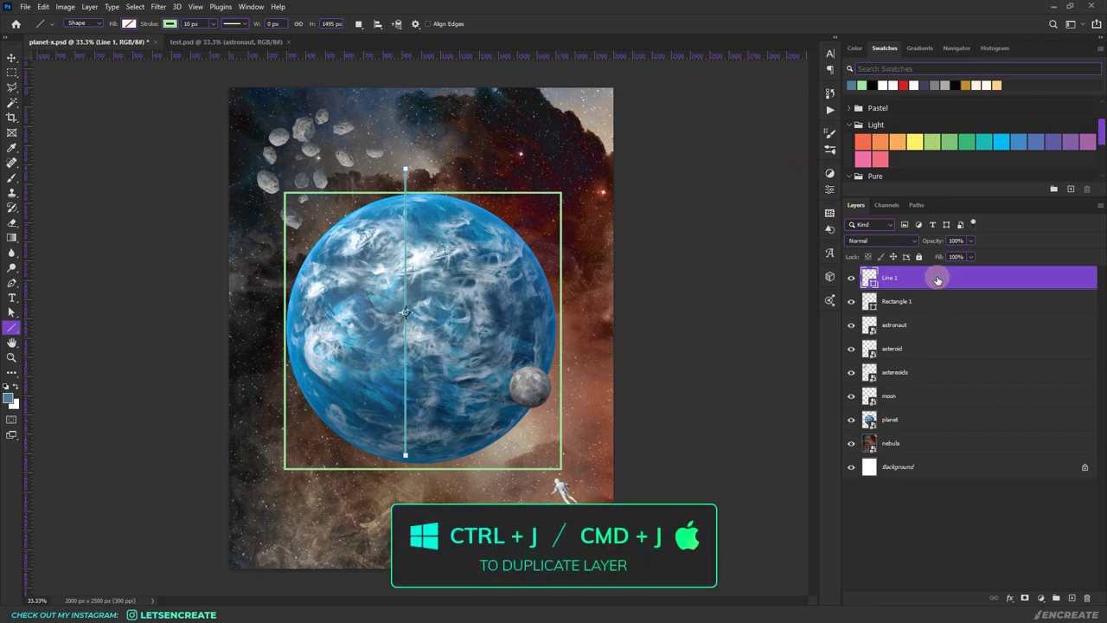
Duplicate the vertical line layer and move the original line to the left of its copy
key("ctrl+j")
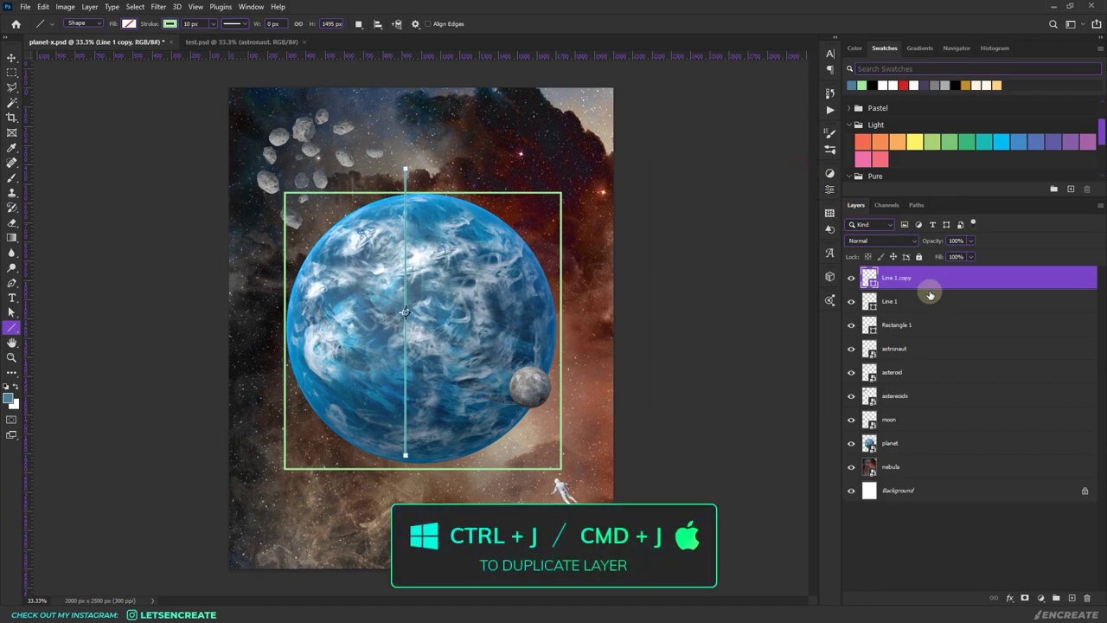
left_click(930, 300)
left_click(11, 57)
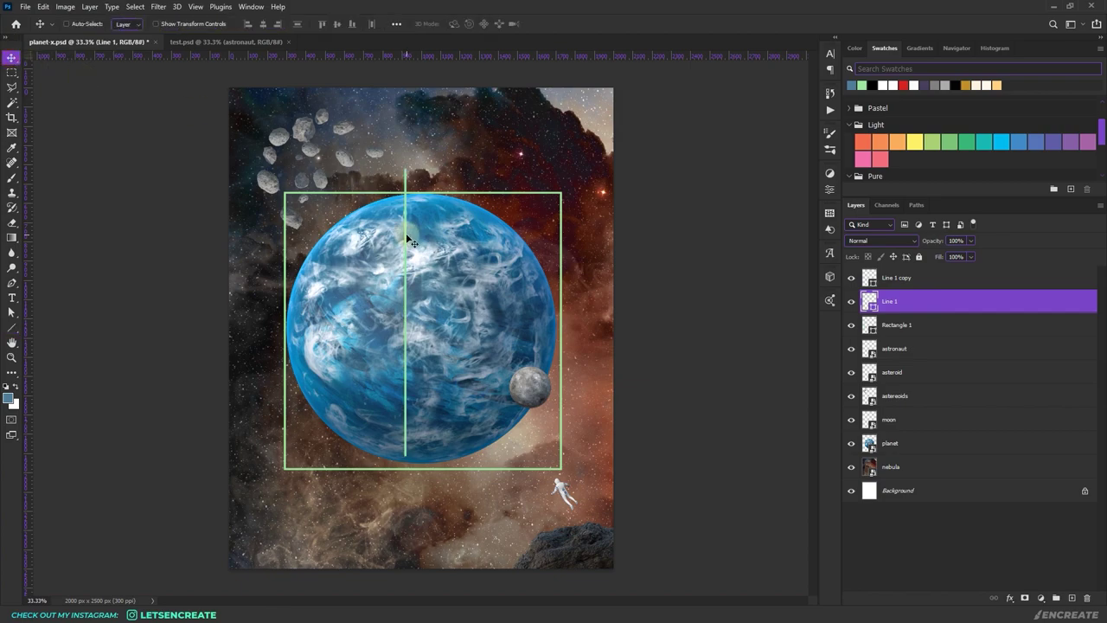
left_click_drag(406, 233, 358, 233)
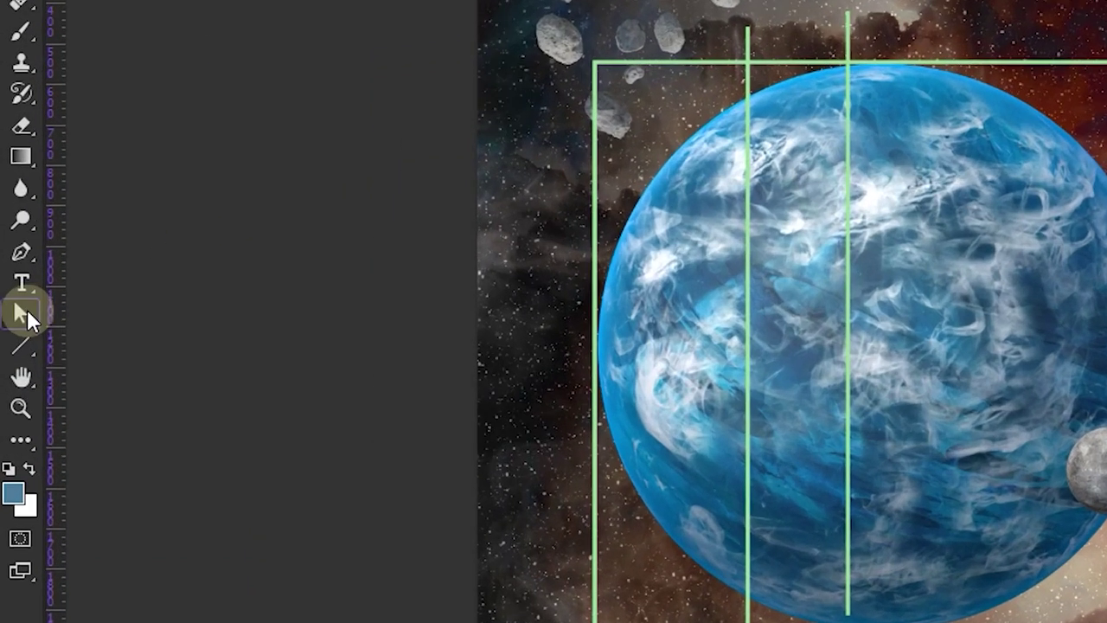
Use Direct Selection to move the original line's endpoints to the square's upper-left and lower-right corners
left_click_drag(27, 317, 134, 332)
left_click(749, 28)
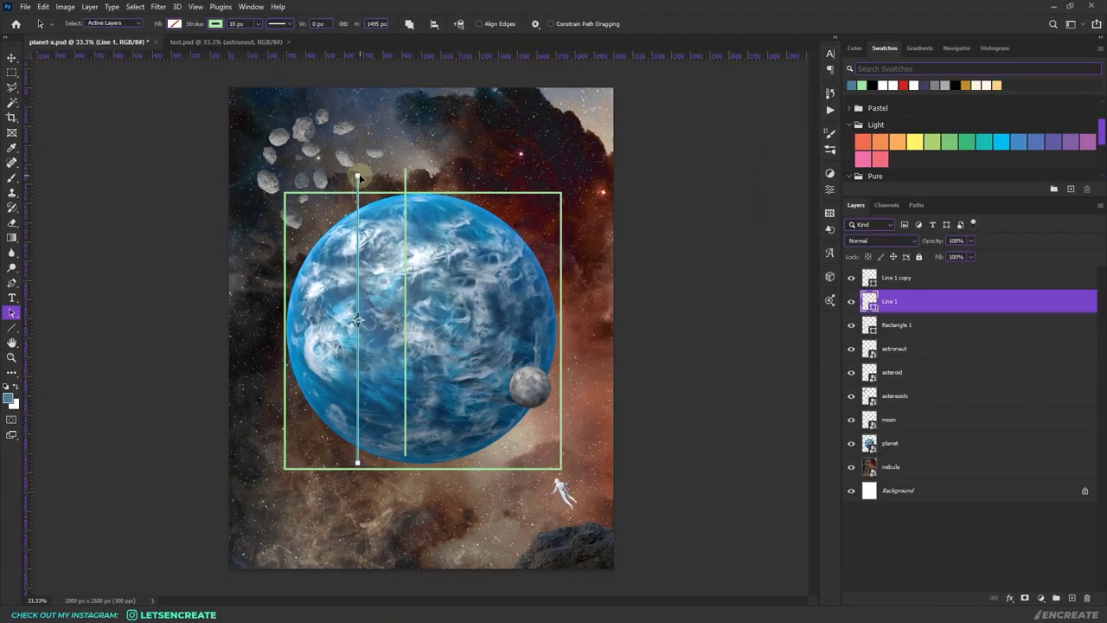
key("ctrl+plus")
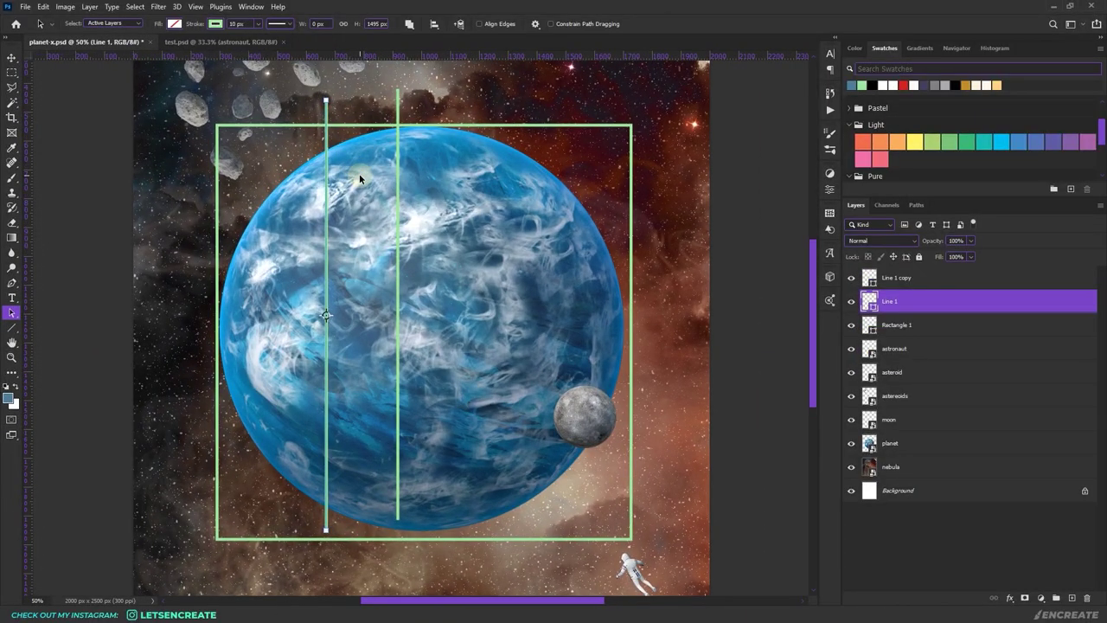
left_click_drag(325, 103, 216, 126)
left_click(317, 525)
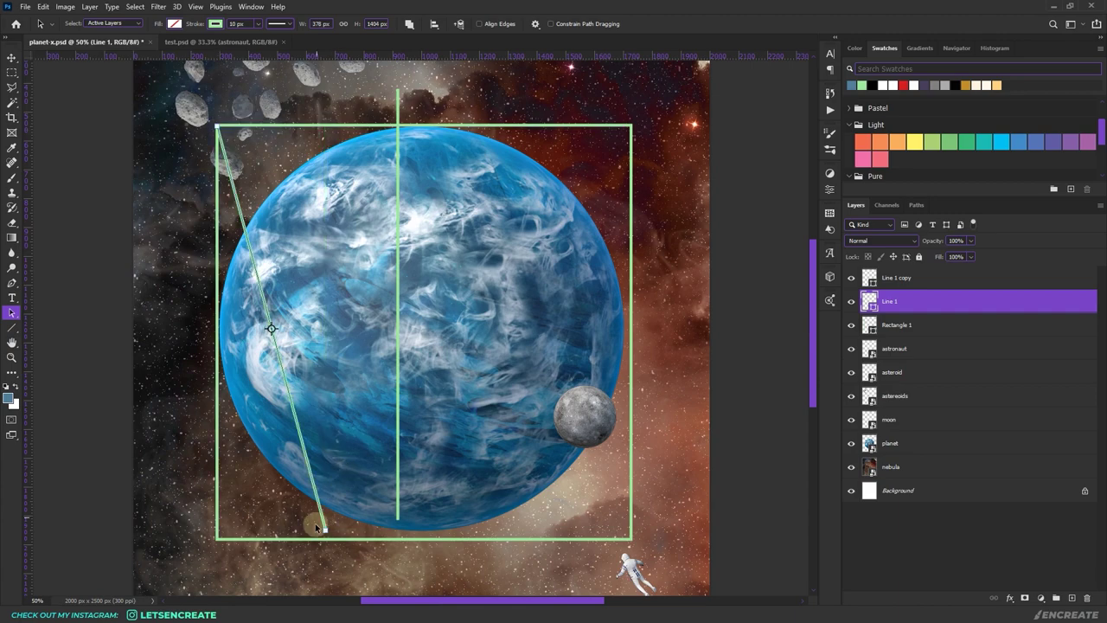
left_click_drag(324, 534, 631, 538)
left_click(13, 71)
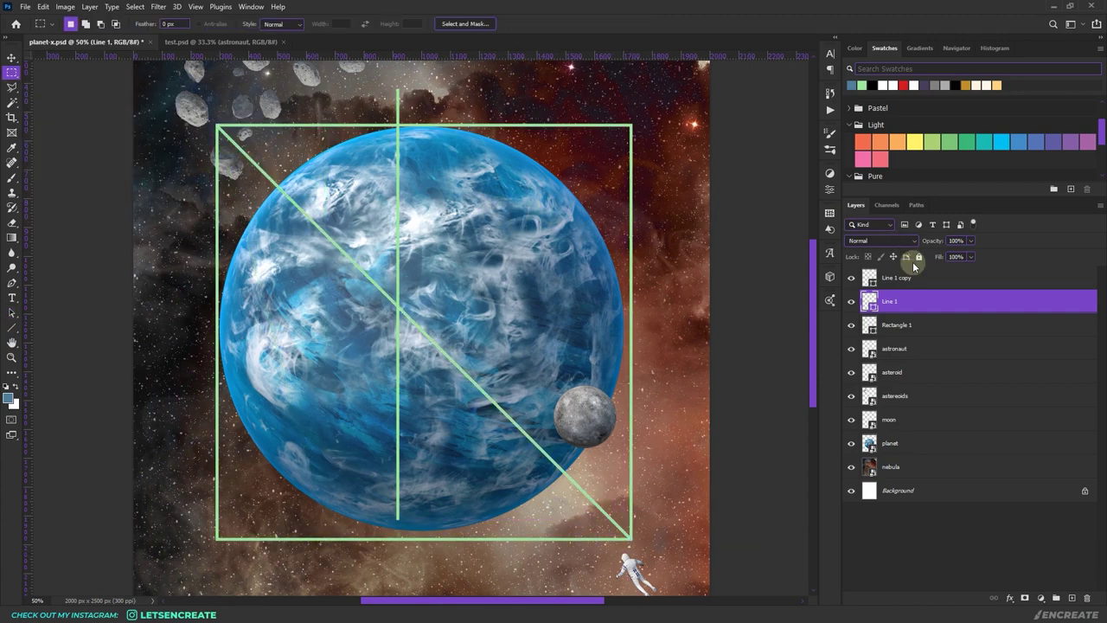
Move the duplicate line's endpoints to the square's upper-right and lower-left corners with Direct Selection
left_click(939, 279)
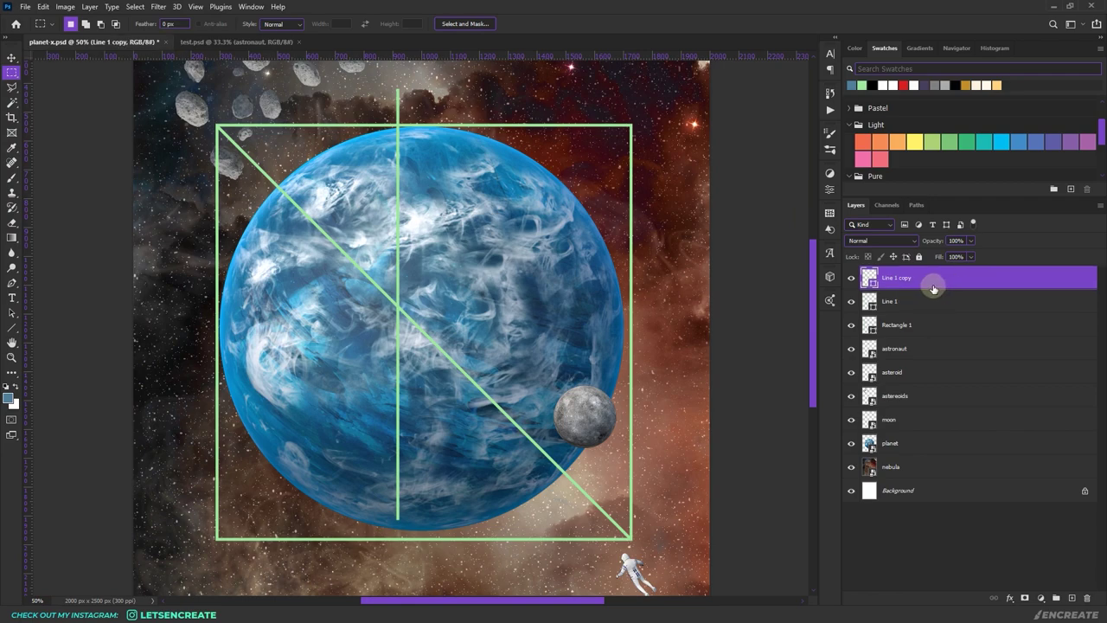
left_click(12, 313)
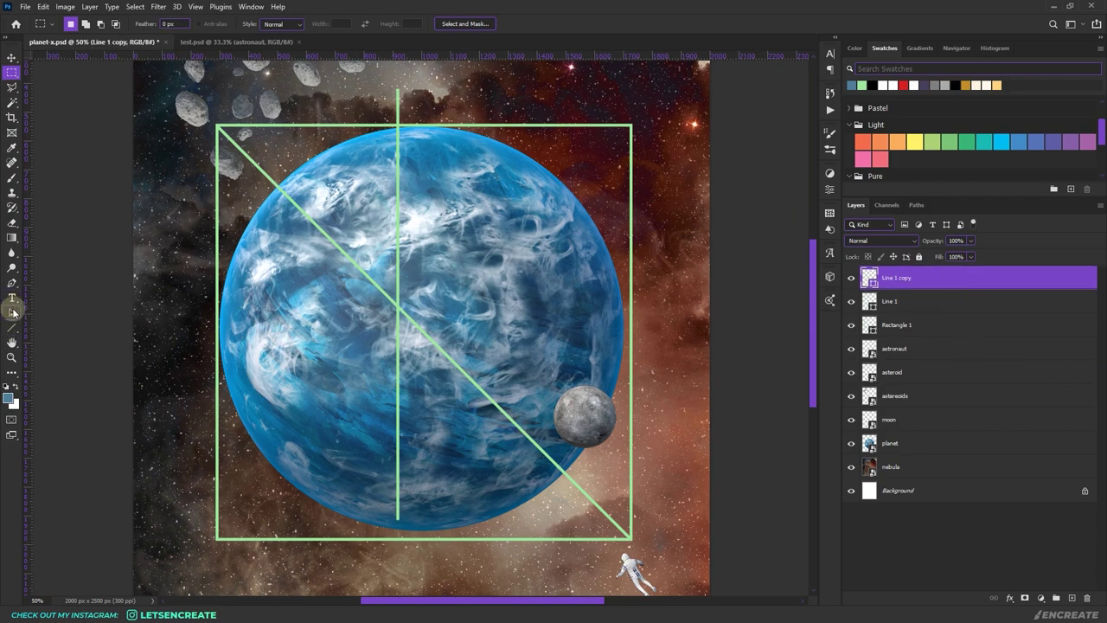
left_click_drag(398, 87, 631, 126)
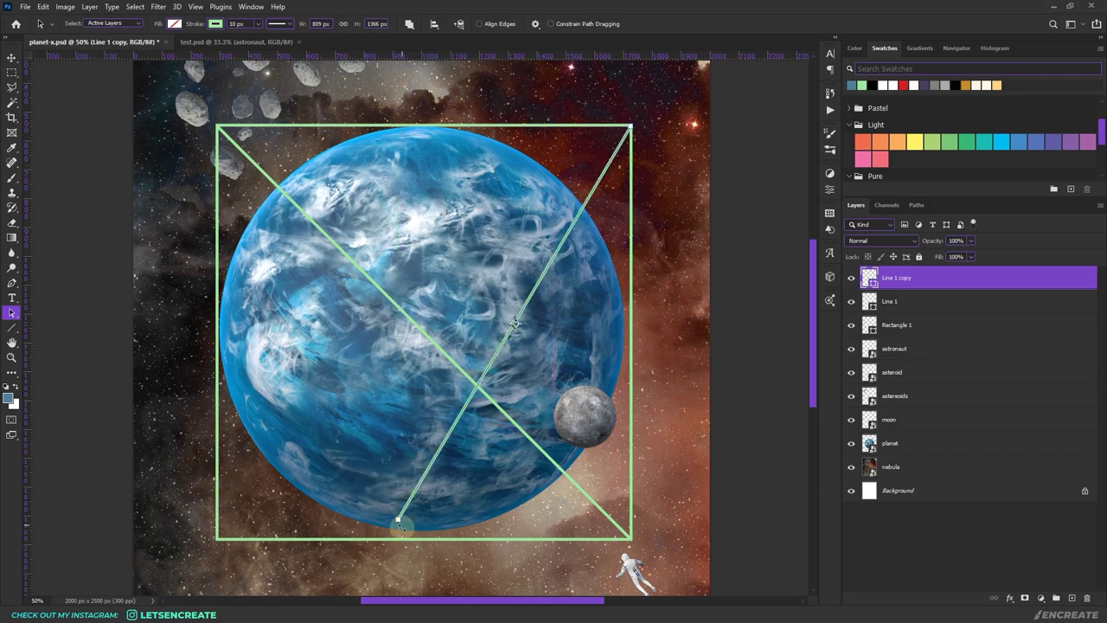
left_click_drag(397, 520, 217, 537)
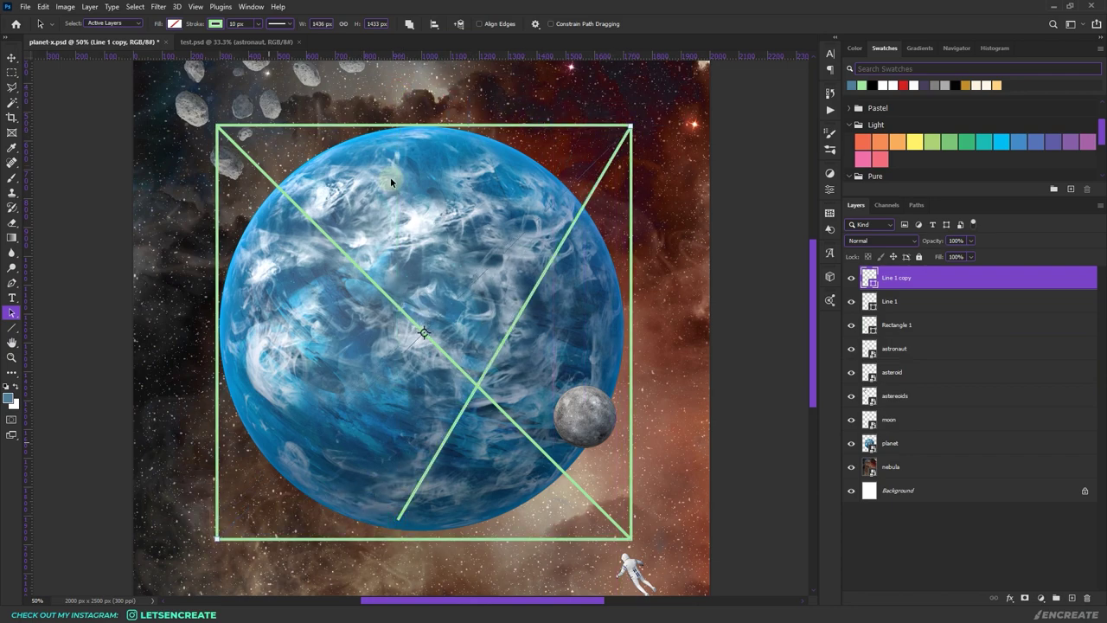
Group the Rectangle 1, Line 1 and Line 1 copy layers and name the group "shape _ backup"
key("m")
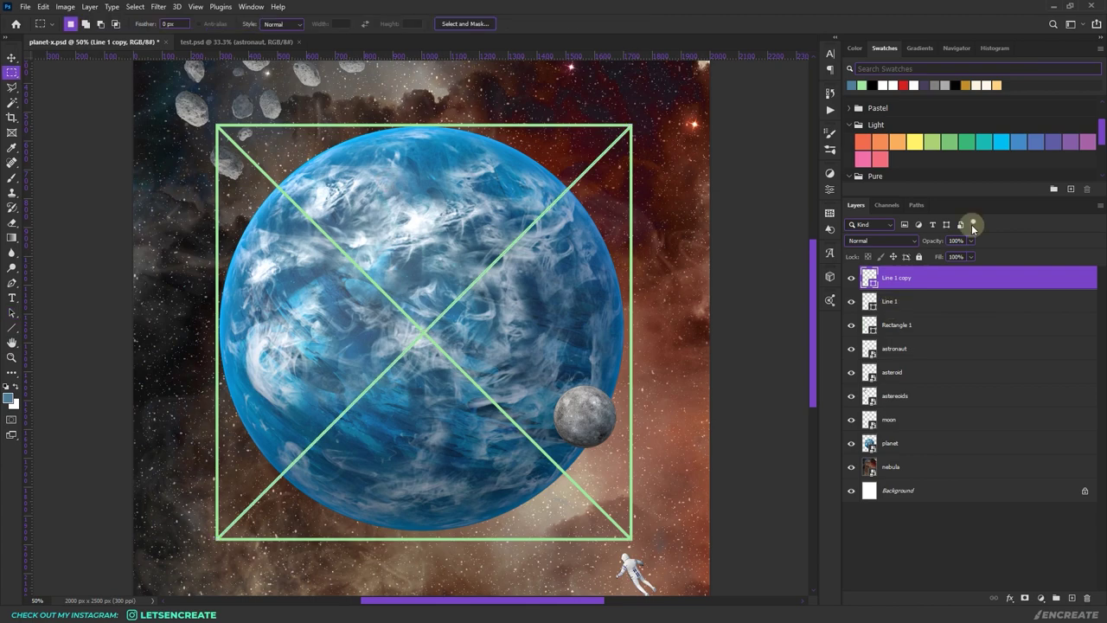
left_click(933, 326)
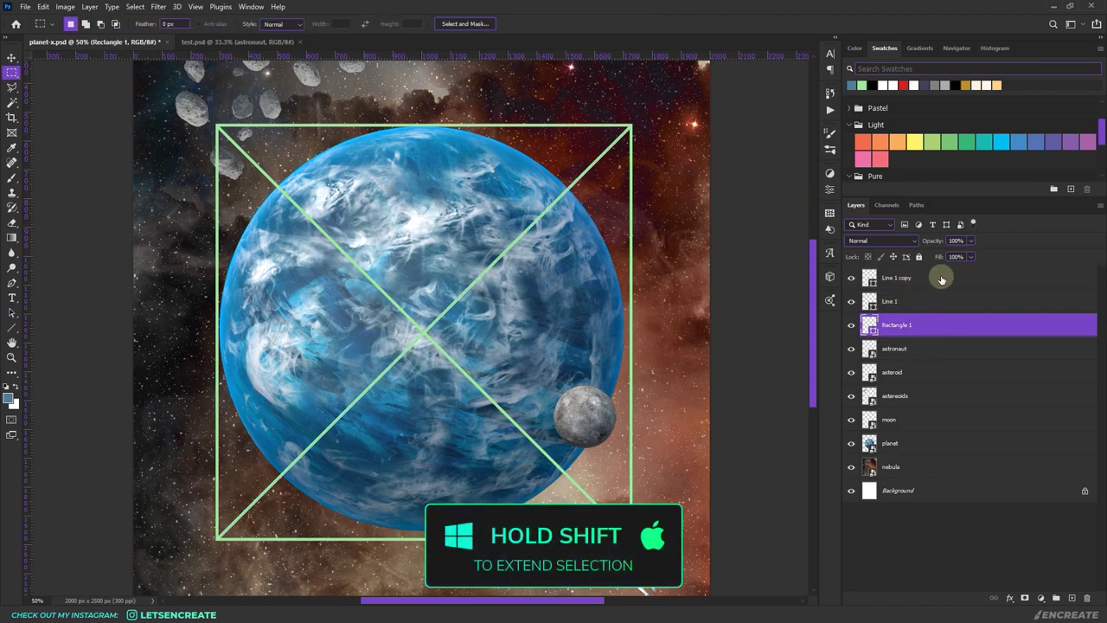
left_click(941, 279, "shift")
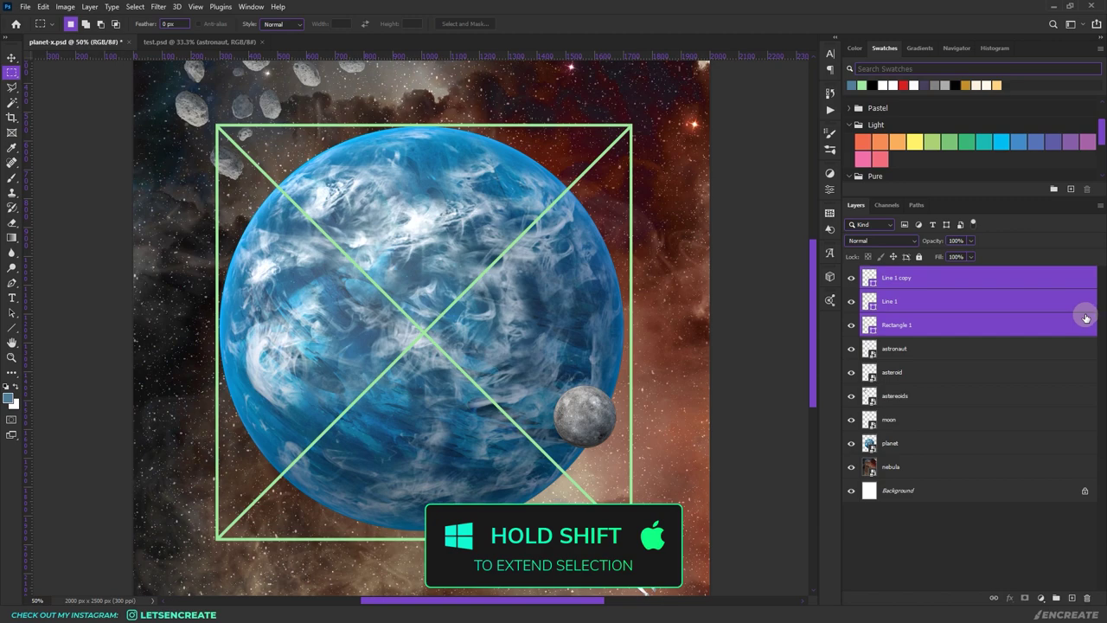
key("ctrl+g")
left_click(897, 273)
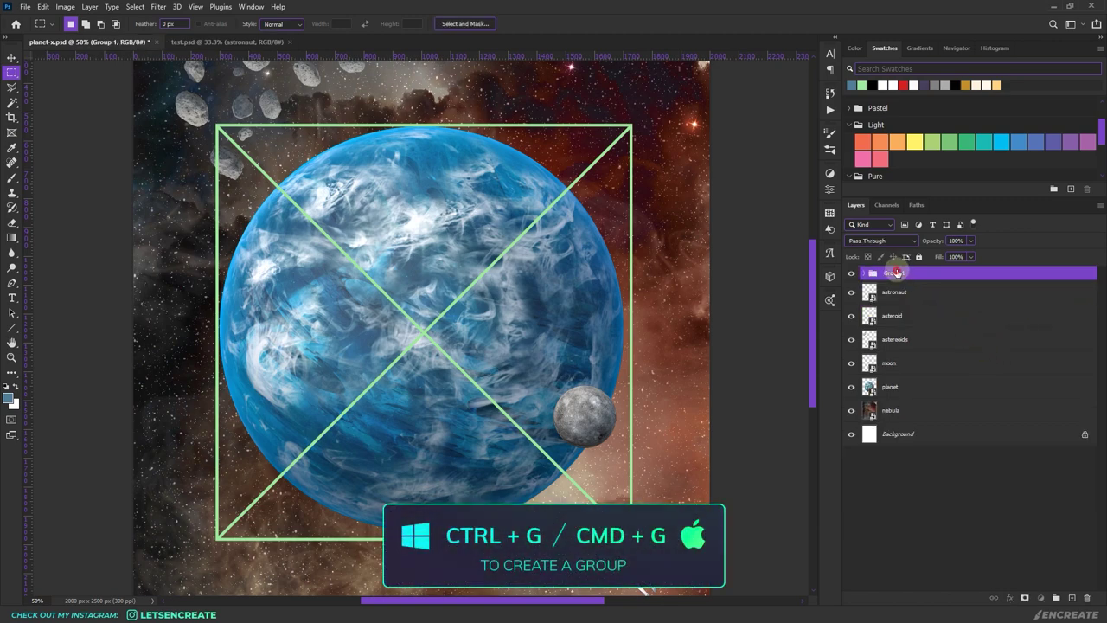
double_click(897, 273)
type("shape")
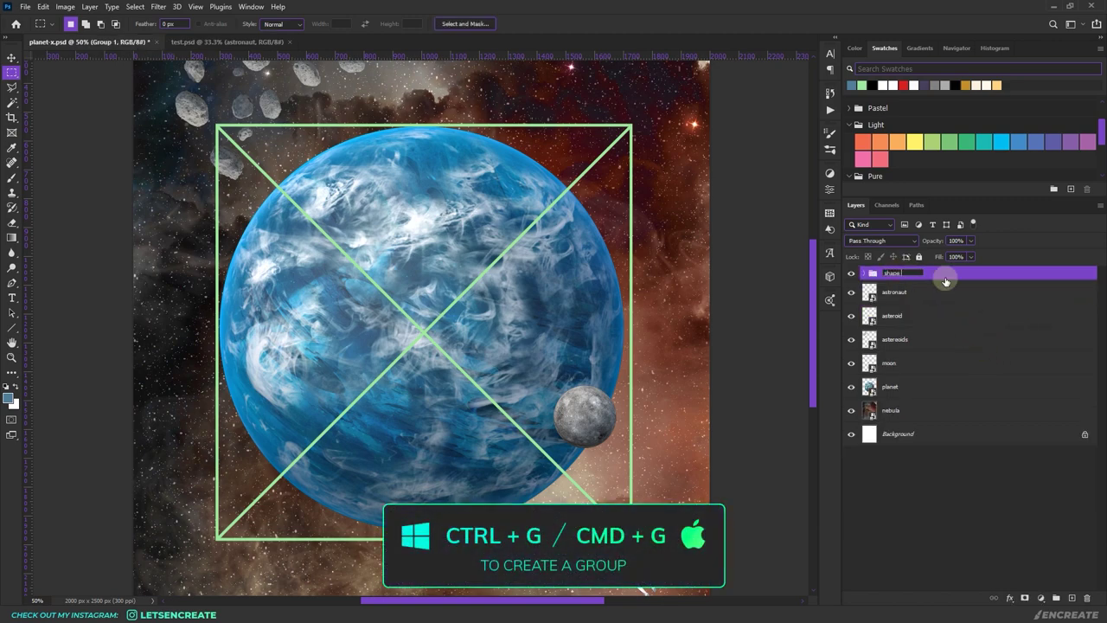
type("_back")
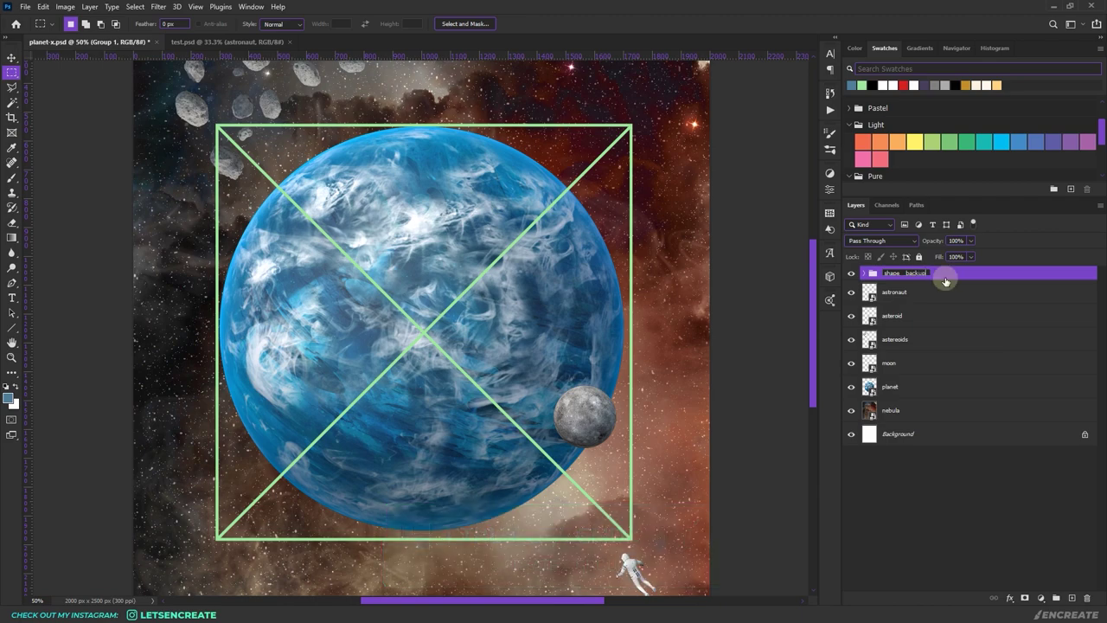
type("up")
left_click(946, 279)
Merge a duplicate of the shape _ backup group into a single layer, with the original group hidden
key("ctrl+j")
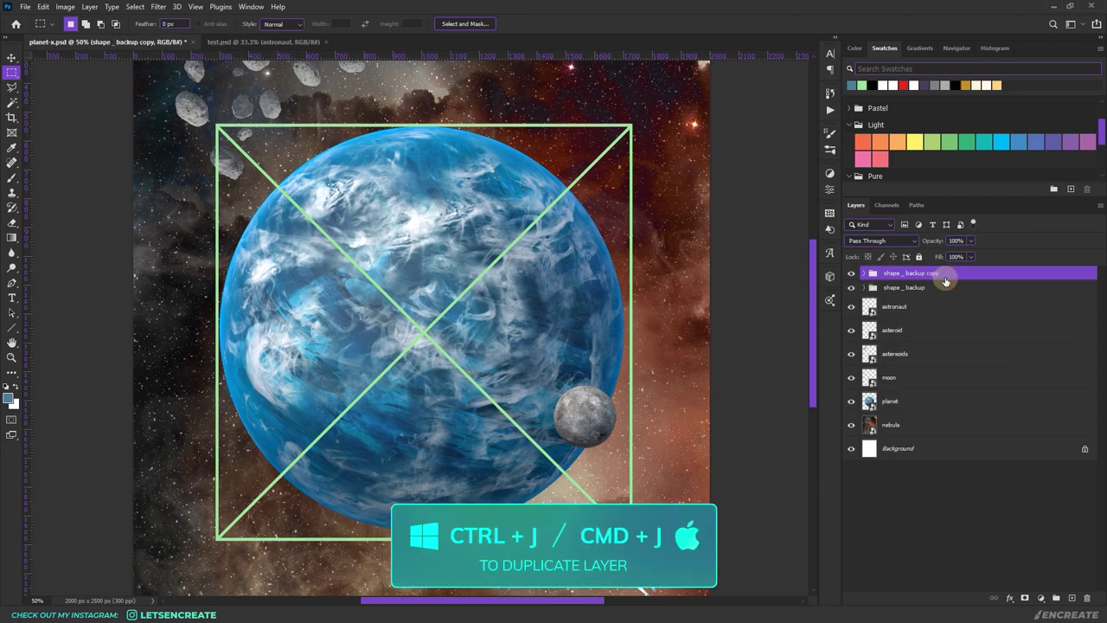
left_click(856, 290)
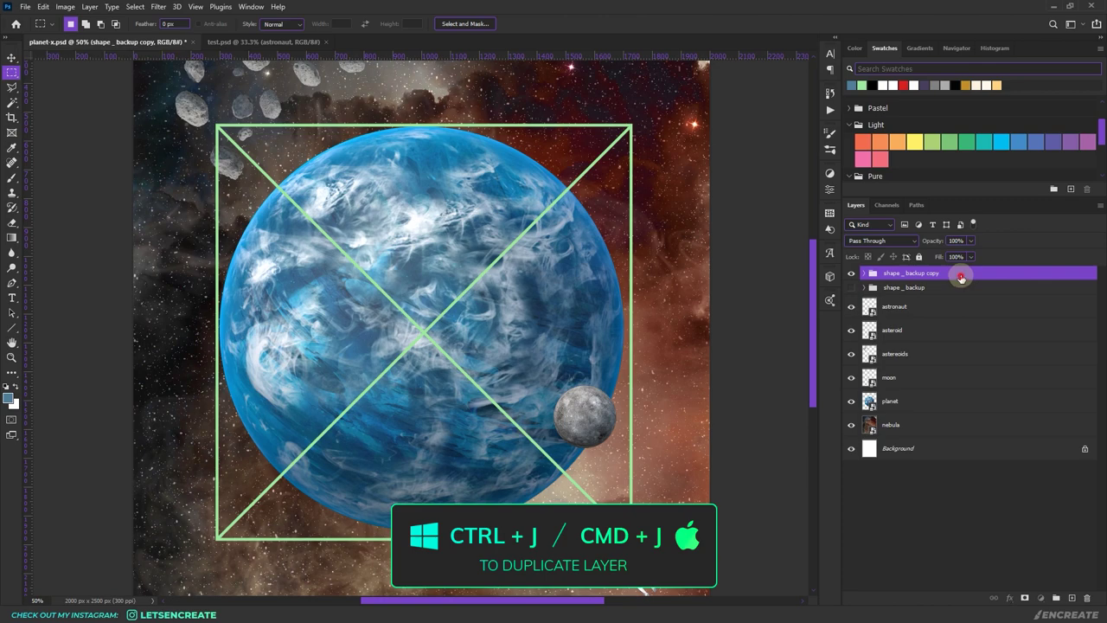
key("ctrl+e")
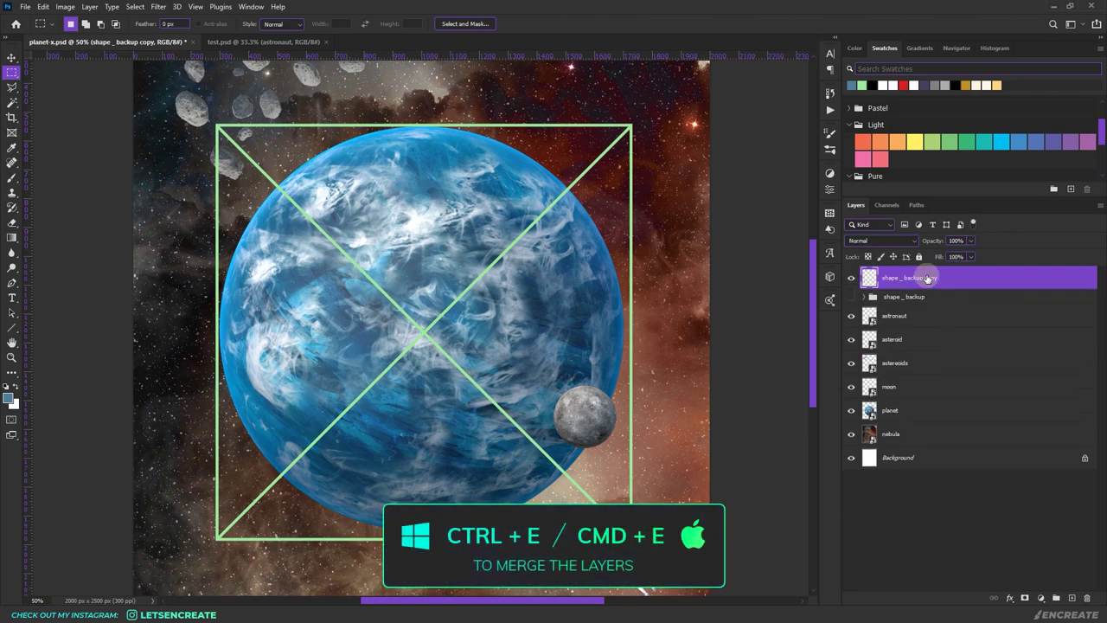
Rename the merged copy layer as "shape"
double_click(922, 277)
left_click_drag(903, 277, 942, 276)
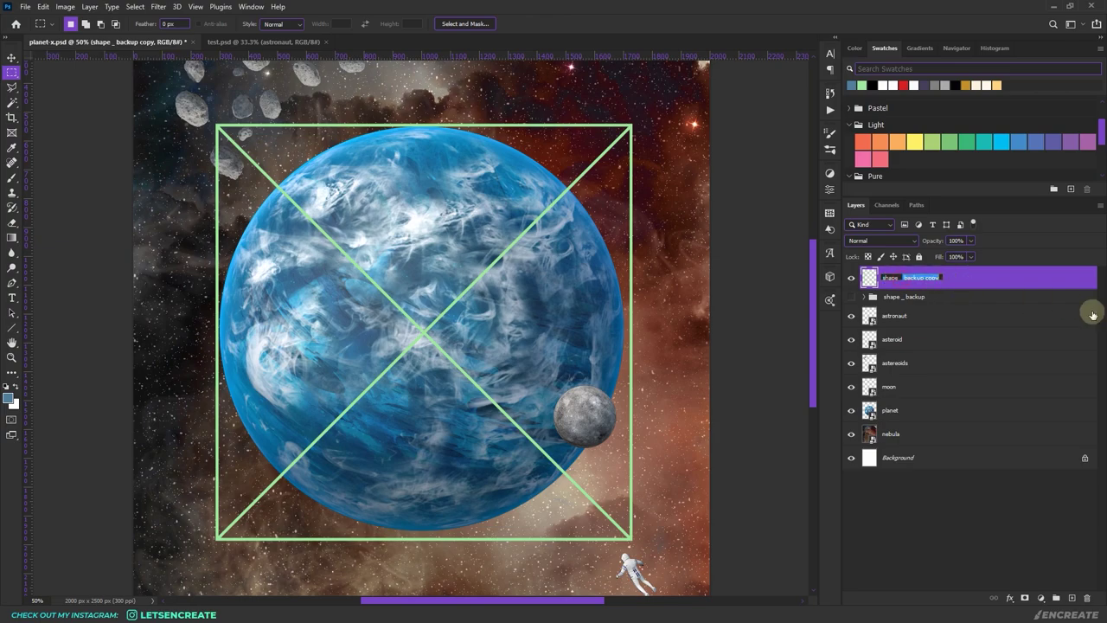
key("BackSpace")
key("Return")
Create a new 3D extrusion from the shape layer, declining the switch to the 3D workspace
right_click(924, 276)
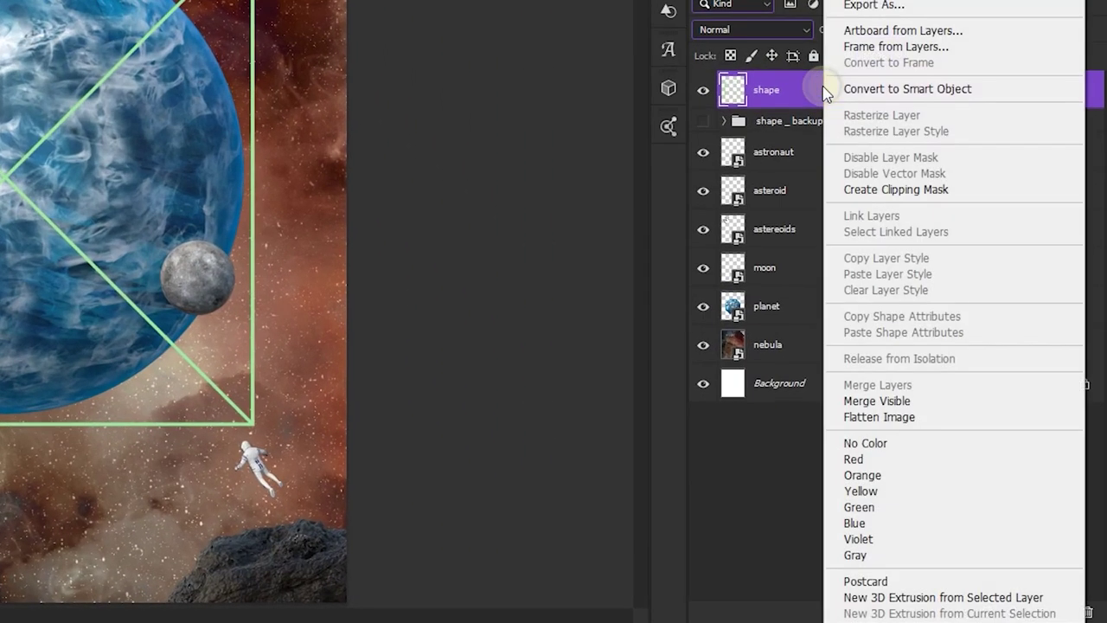
left_click(869, 596)
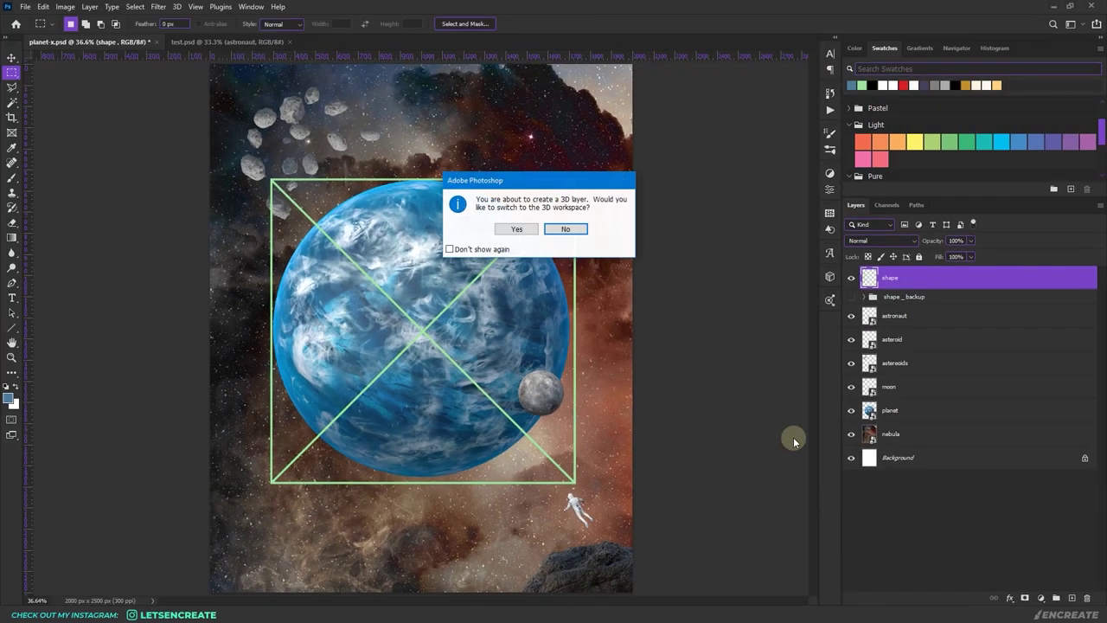
left_click(575, 229)
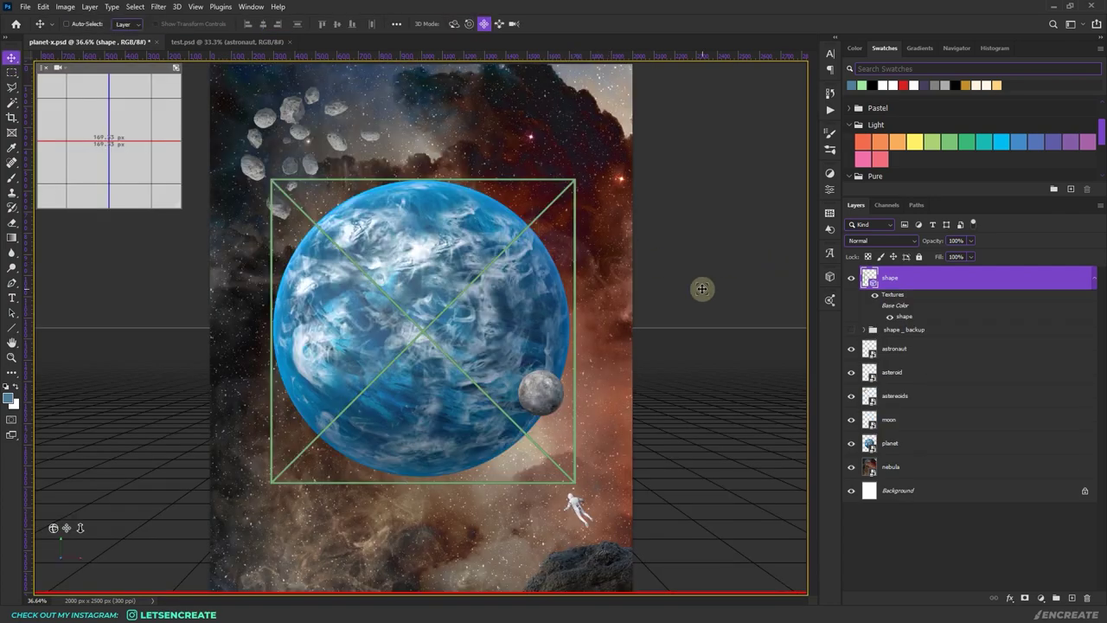
Orbit the 3D camera so the crossed square around the planet tilts into perspective, and rasterize the 3D shape layer
left_click(948, 350)
left_click(925, 281)
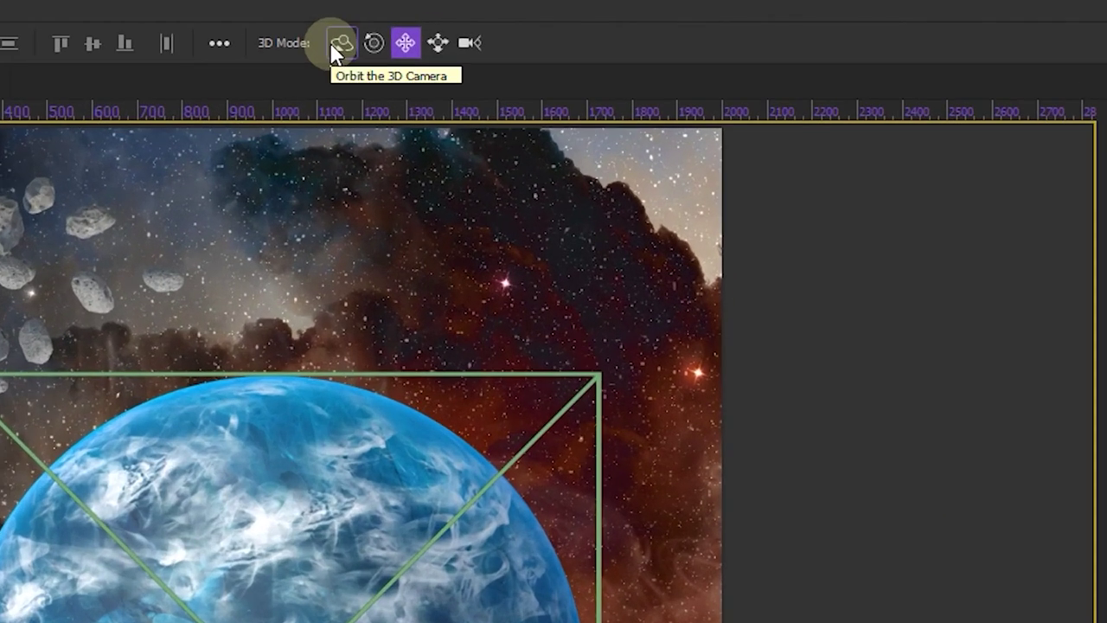
left_click(339, 45)
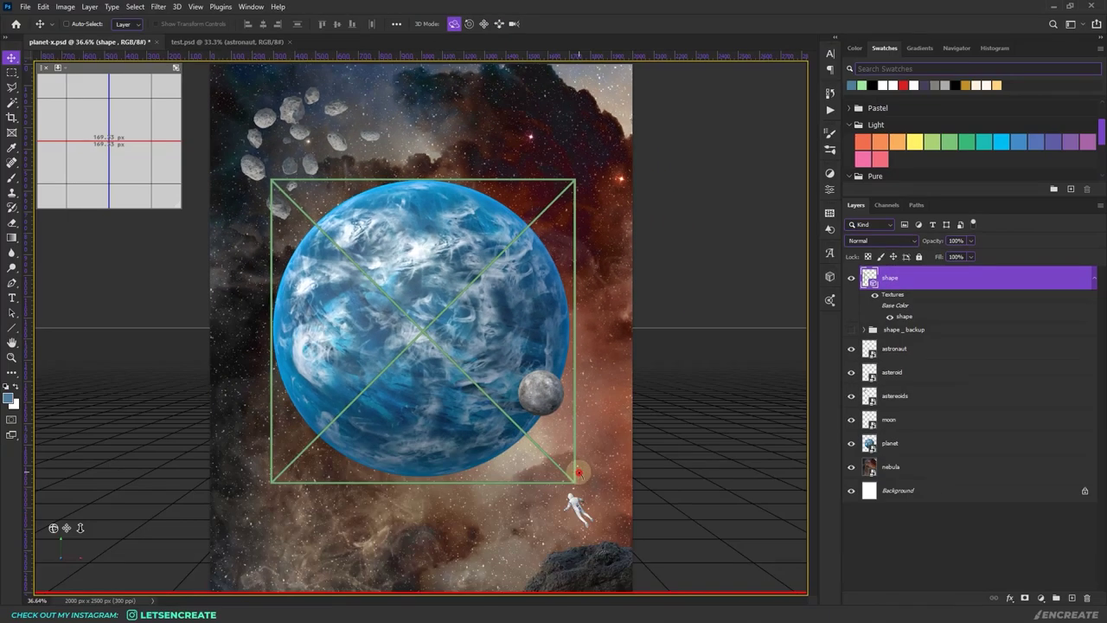
left_click_drag(580, 507, 545, 159)
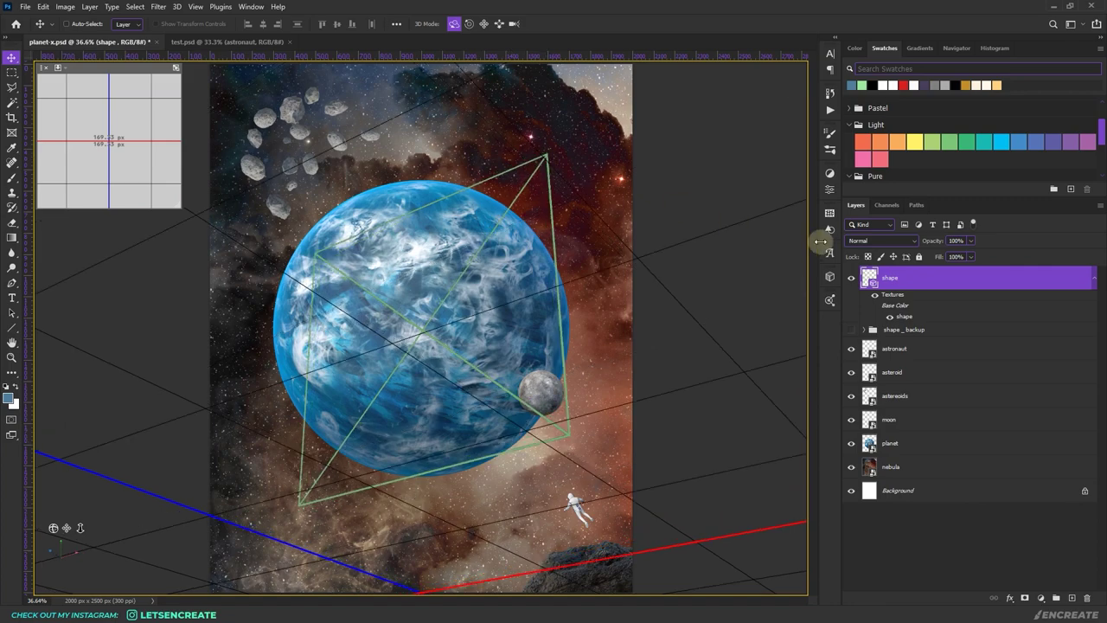
right_click(954, 278)
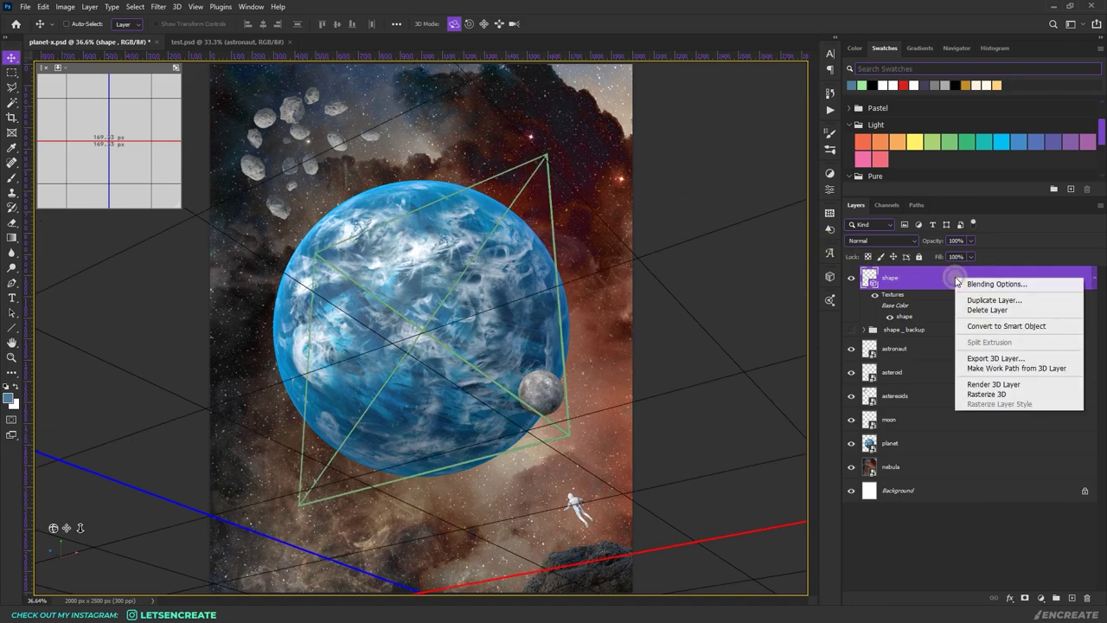
left_click(987, 394)
Free-transform the rasterized shape, widening it and enlarging its height to about 111%, so it frames the planet
key("ctrl+t")
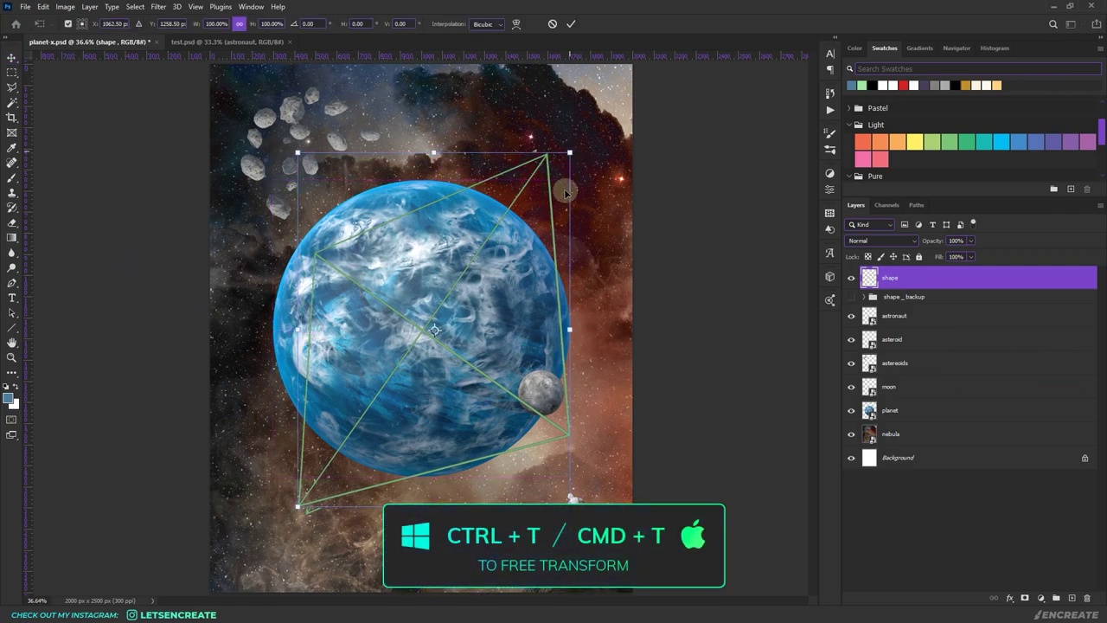
left_click_drag(573, 507, 563, 486)
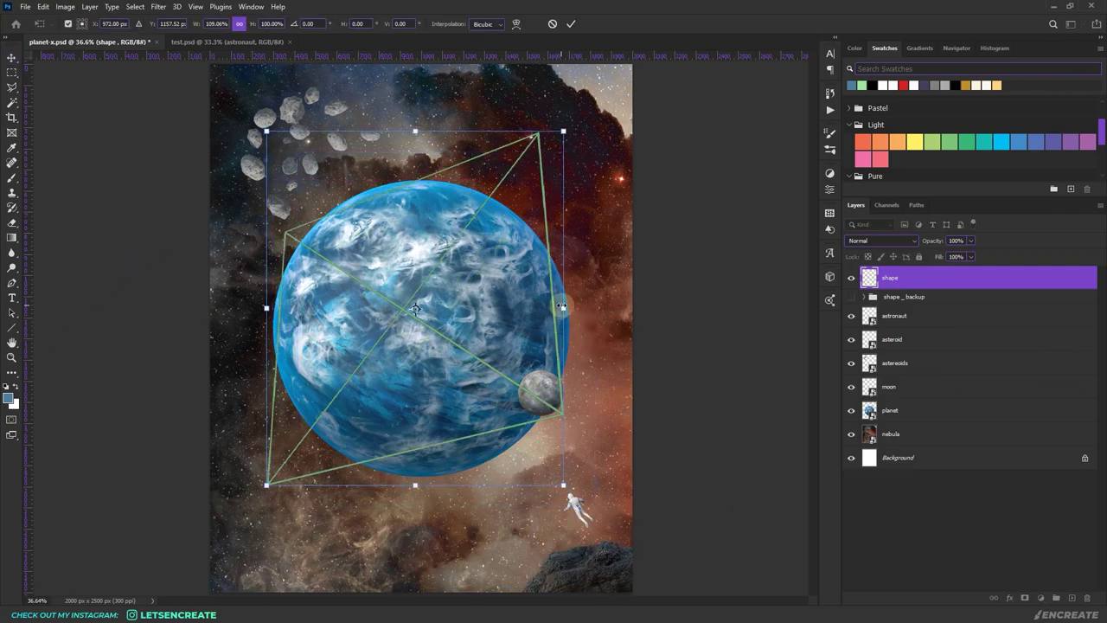
left_click_drag(563, 307, 595, 308)
left_click_drag(515, 303, 506, 308)
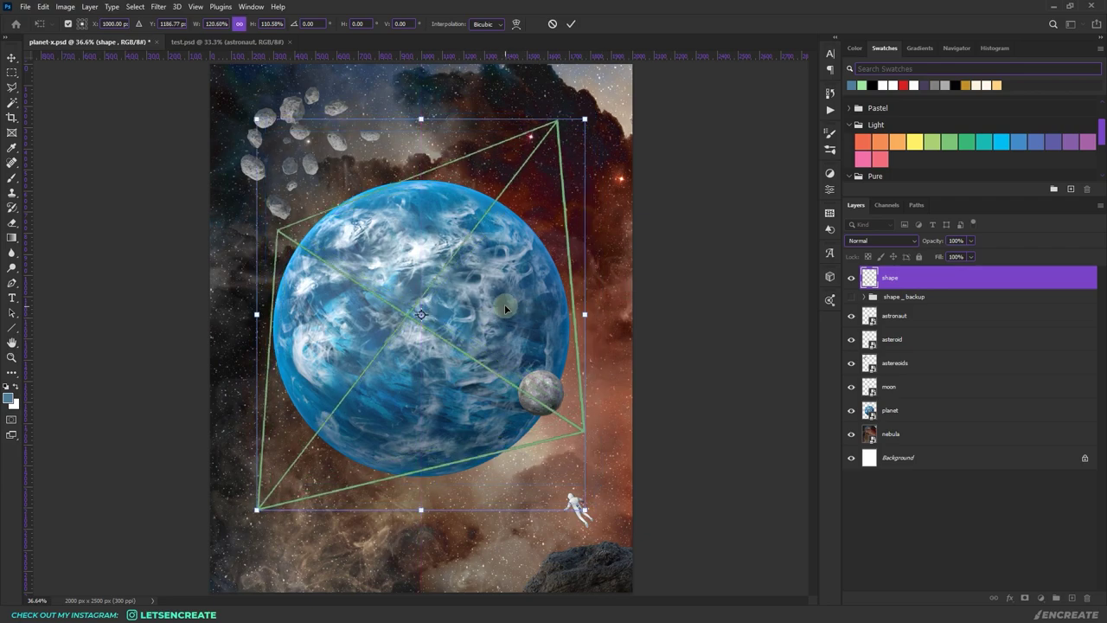
key("Return")
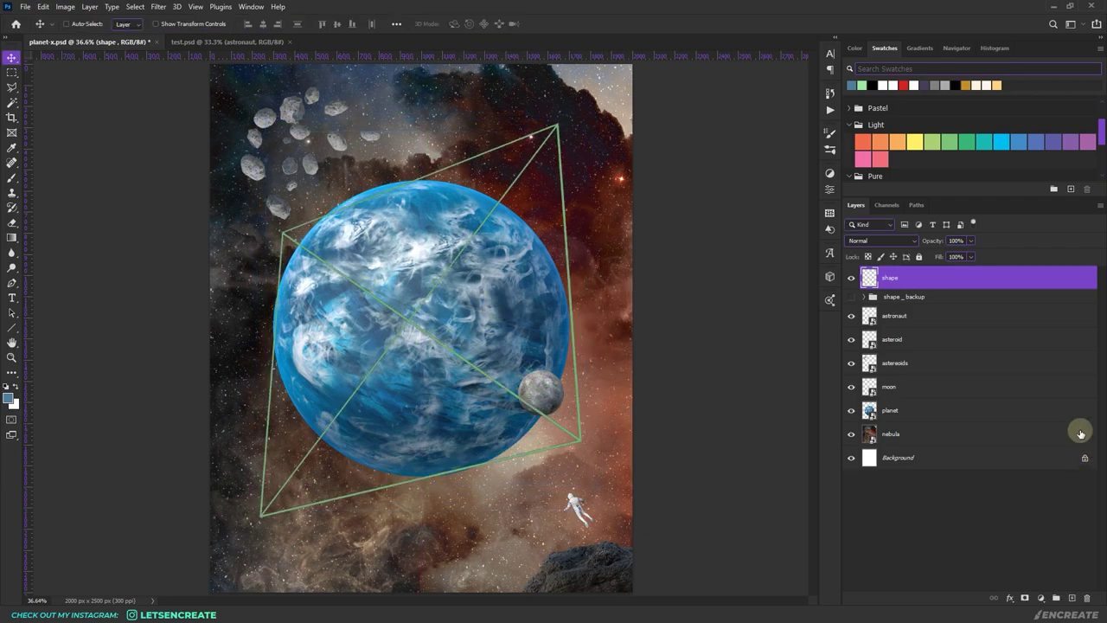
Move the moon slightly up and right onto the planet's edge, and place the shape layer directly below the moon layer
left_click(899, 386)
left_click_drag(538, 396, 552, 364)
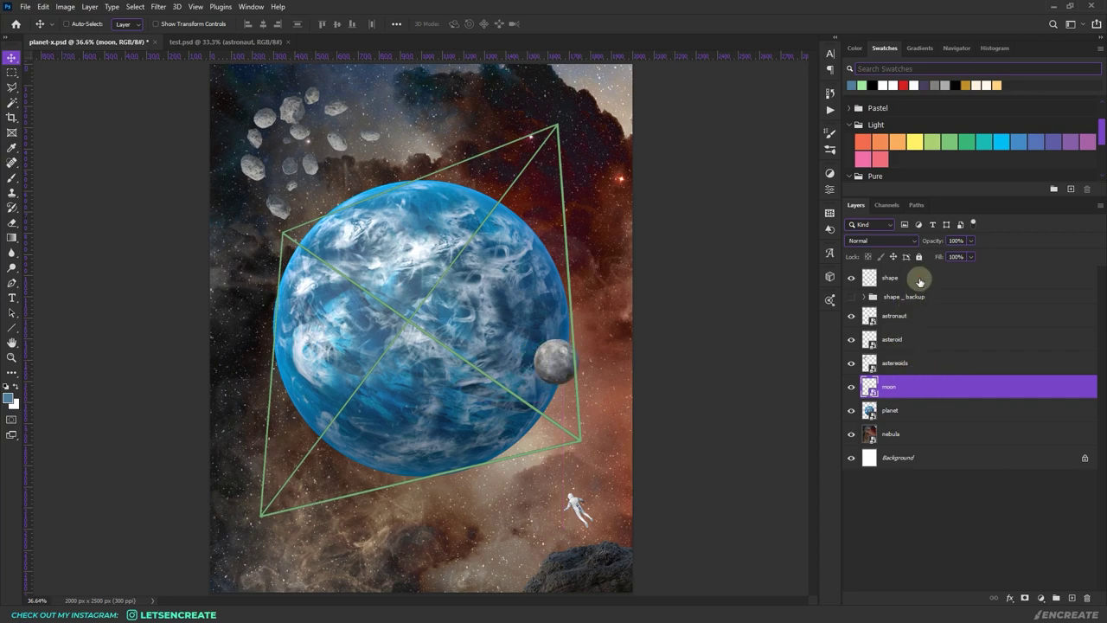
left_click_drag(918, 278, 914, 398)
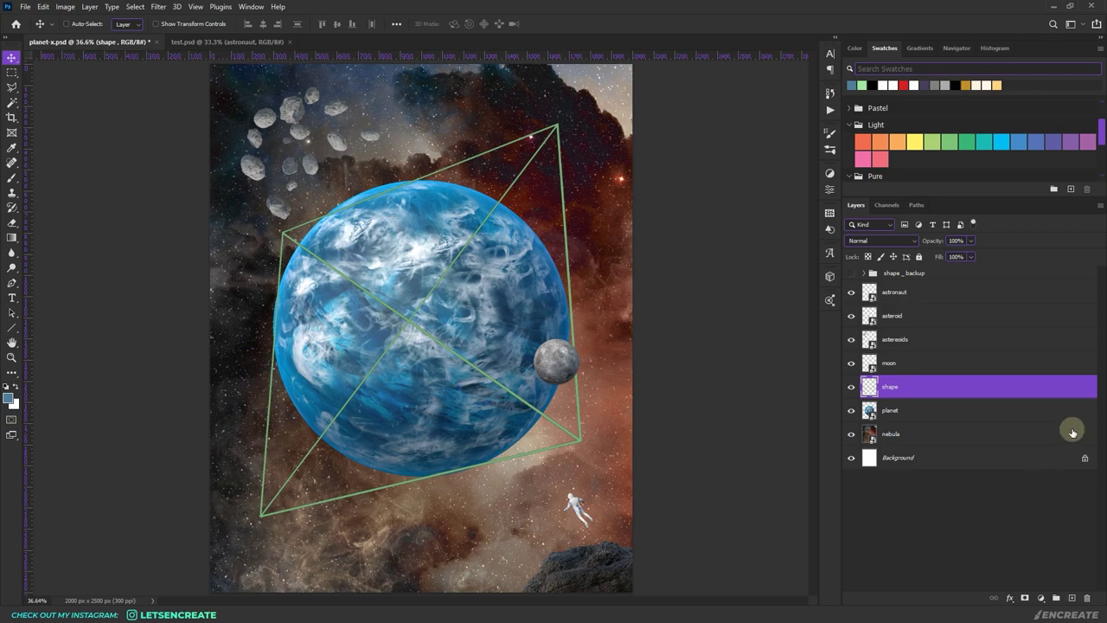
Add a Vibrance adjustment layer above the shape _ backup group with Vibrance set to +100
left_click(959, 273)
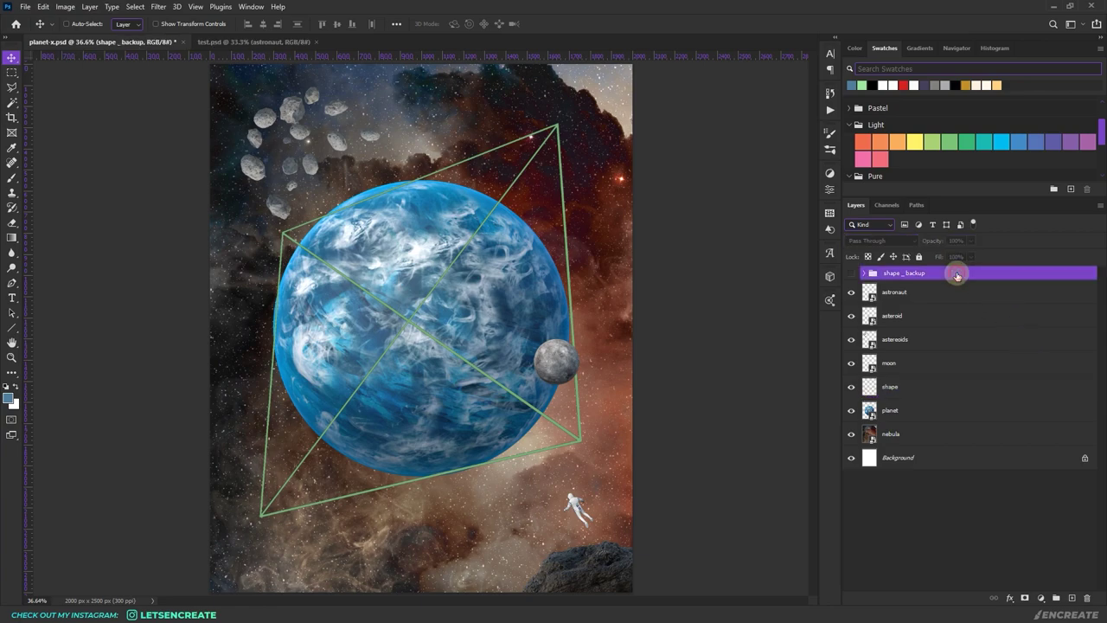
left_click(1042, 597)
left_click(1051, 472)
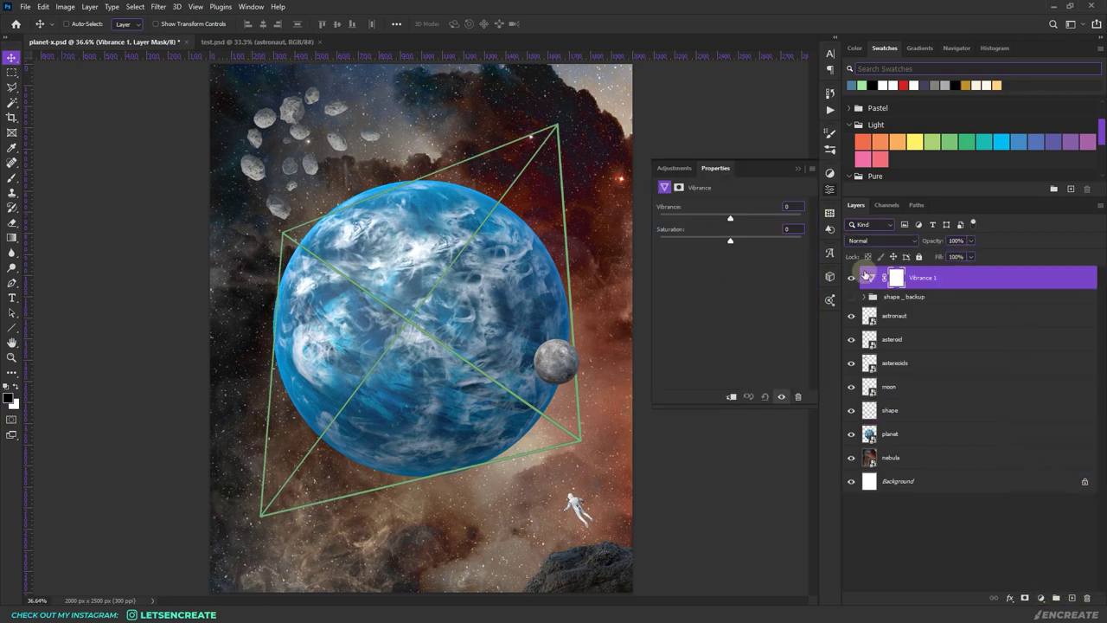
left_click_drag(728, 217, 813, 219)
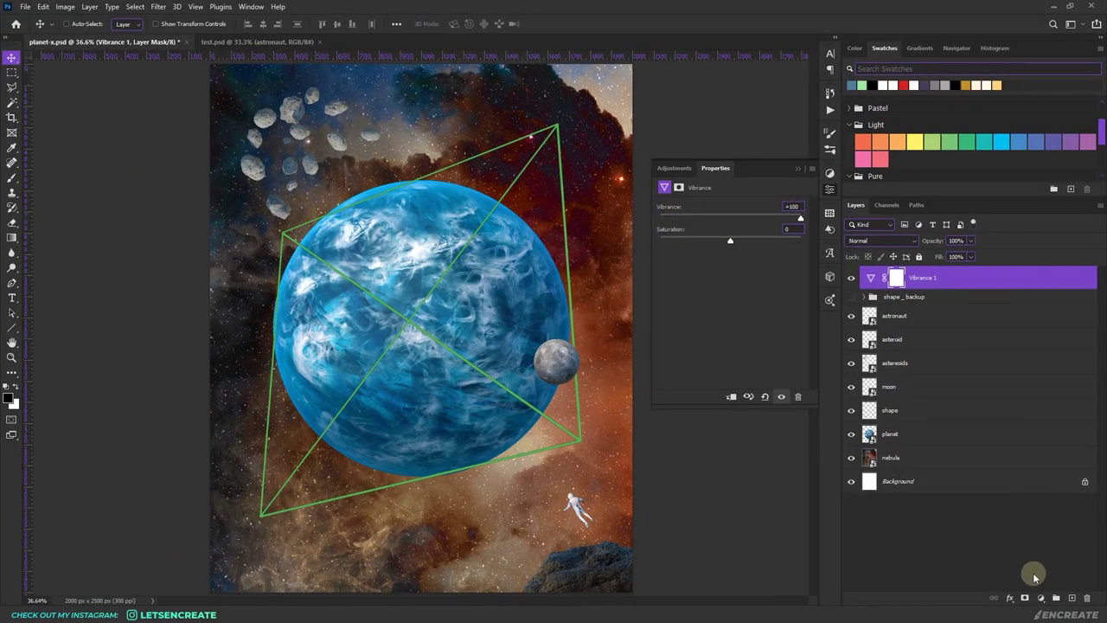
Add a Color Balance adjustment layer and set the midtones to -51 on Cyan/Red and -28 on Yellow/Blue
left_click(1042, 596)
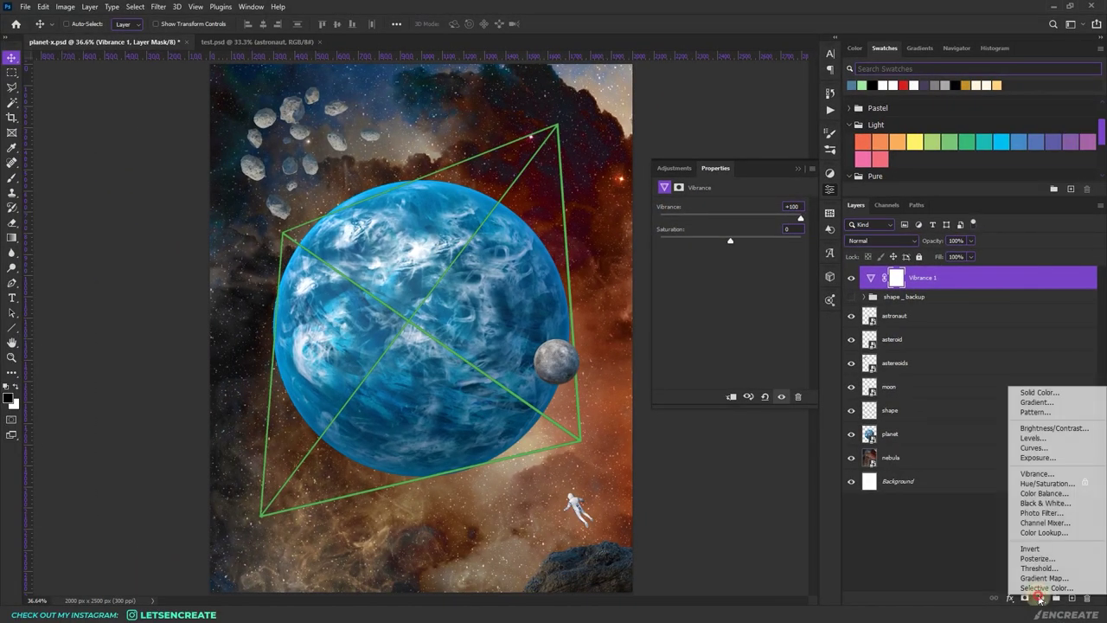
left_click(1042, 493)
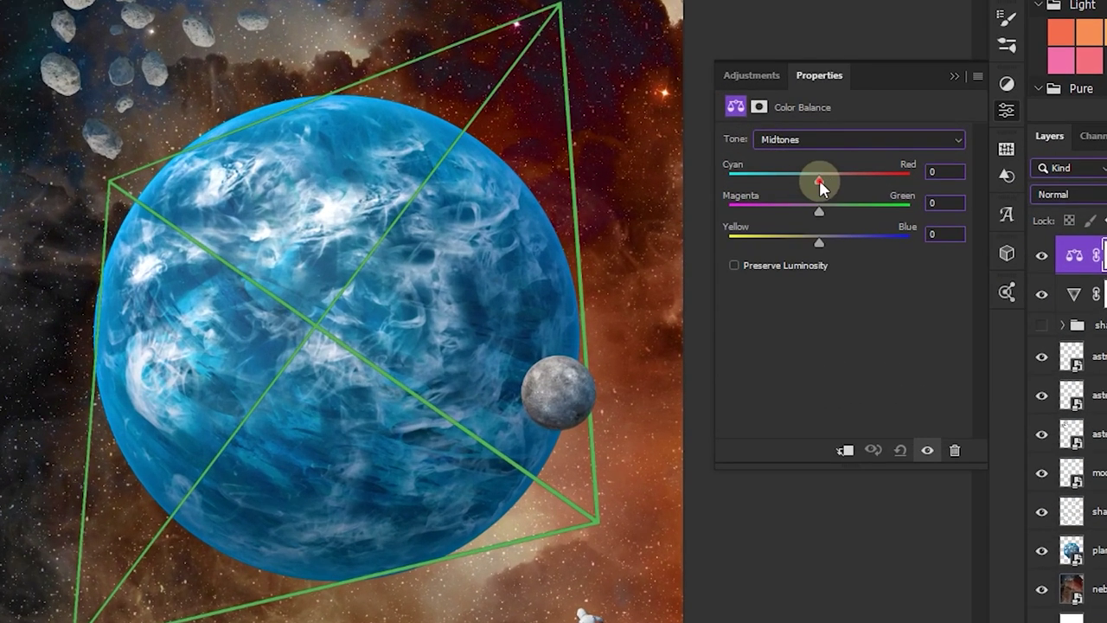
left_click_drag(717, 231, 696, 236)
left_click_drag(786, 184, 772, 183)
left_click_drag(818, 240, 794, 240)
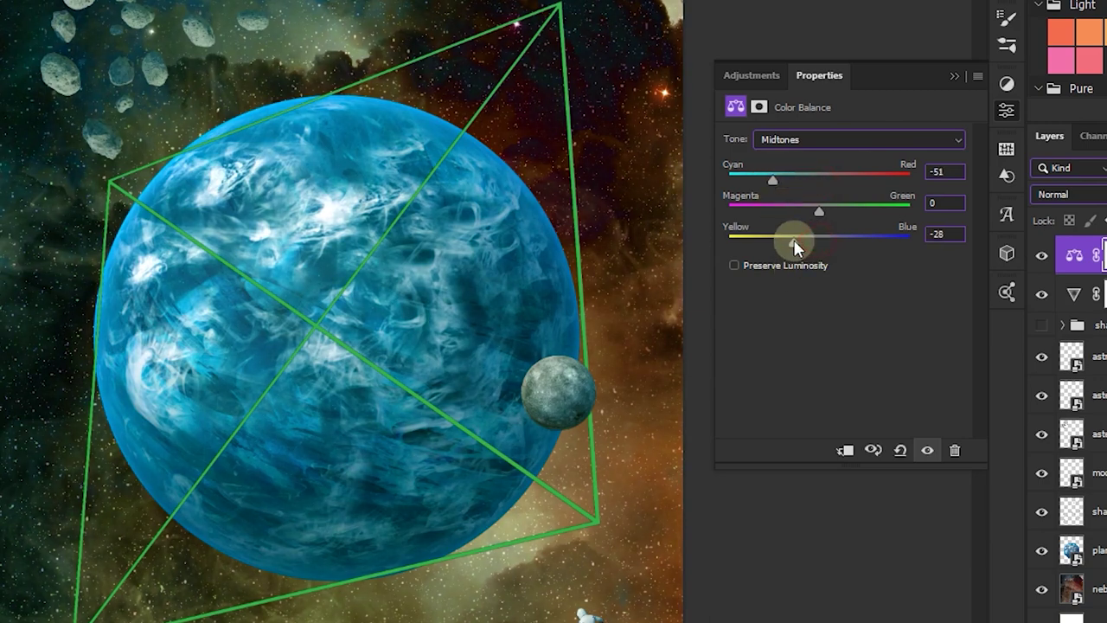
Set the Color Balance shadows to +10 on Yellow/Blue
left_click(802, 142)
left_click(786, 156)
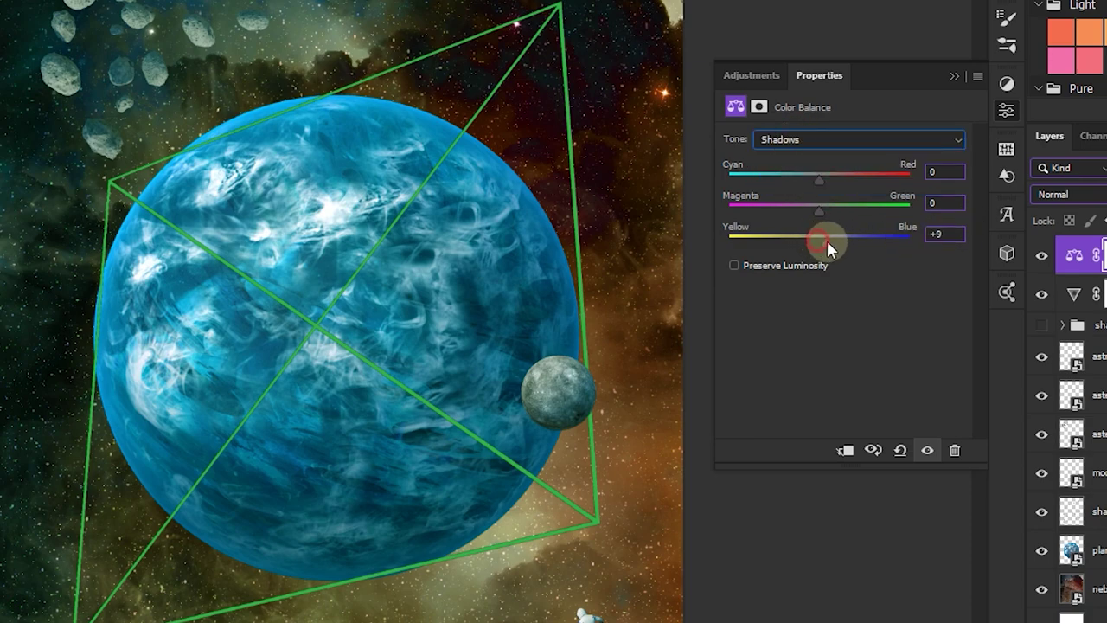
left_click_drag(827, 241, 828, 240)
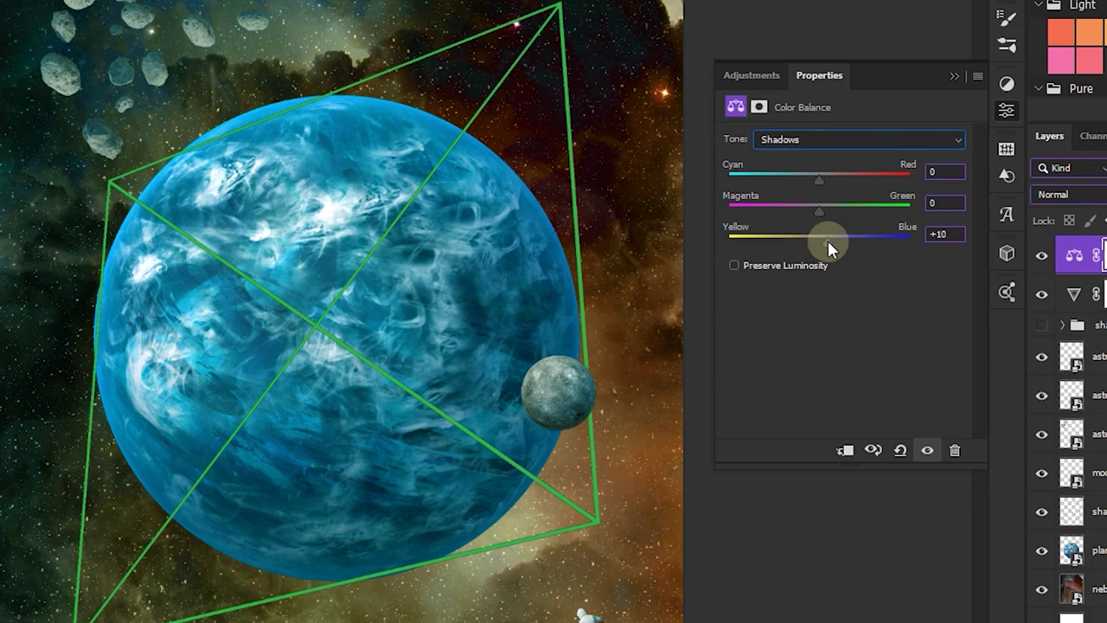
Set the Color Balance highlights to +8 on Cyan/Red and +10 on Yellow/Blue
left_click(825, 137)
left_click(783, 181)
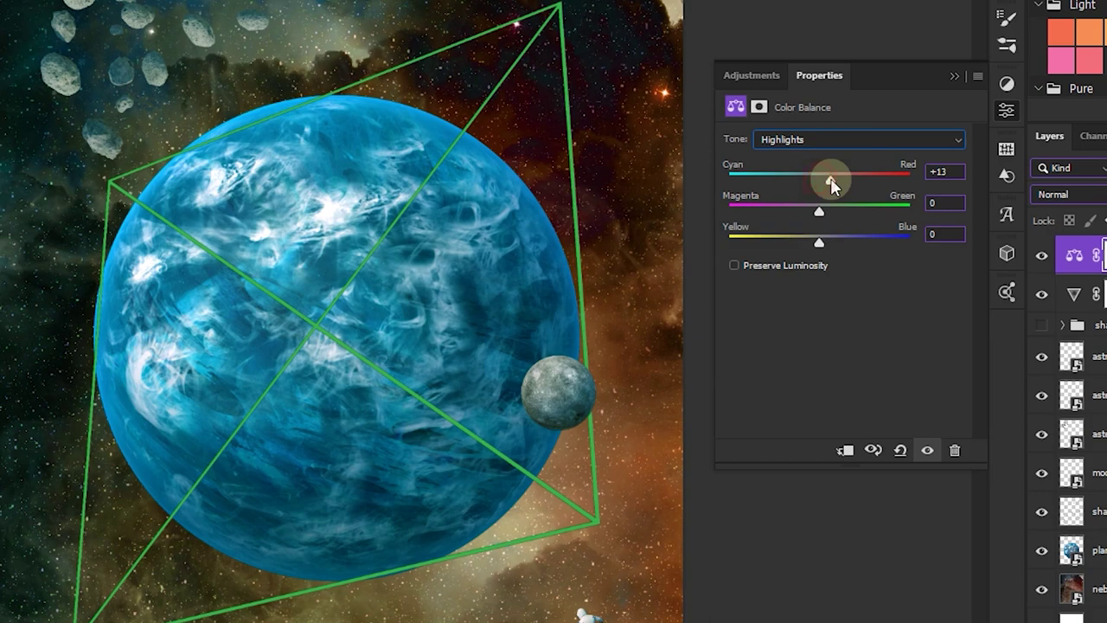
left_click_drag(826, 188, 828, 188)
left_click_drag(819, 246, 829, 248)
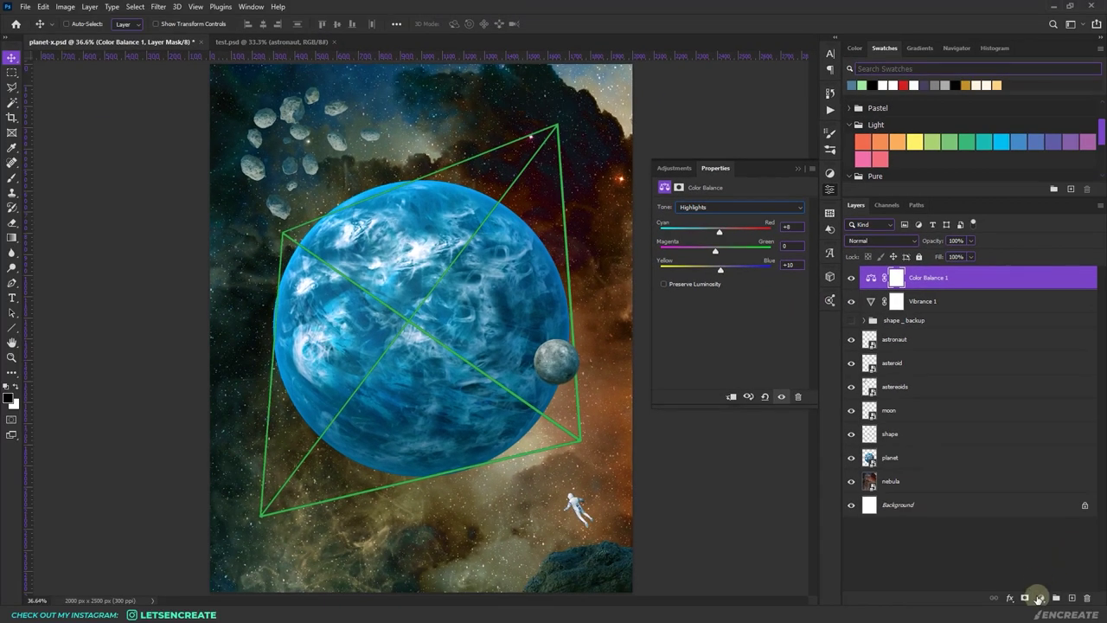
Add a Curves adjustment layer and raise the RGB highlights with a point at input 185, output 199
left_click(1038, 598)
left_click(1034, 451)
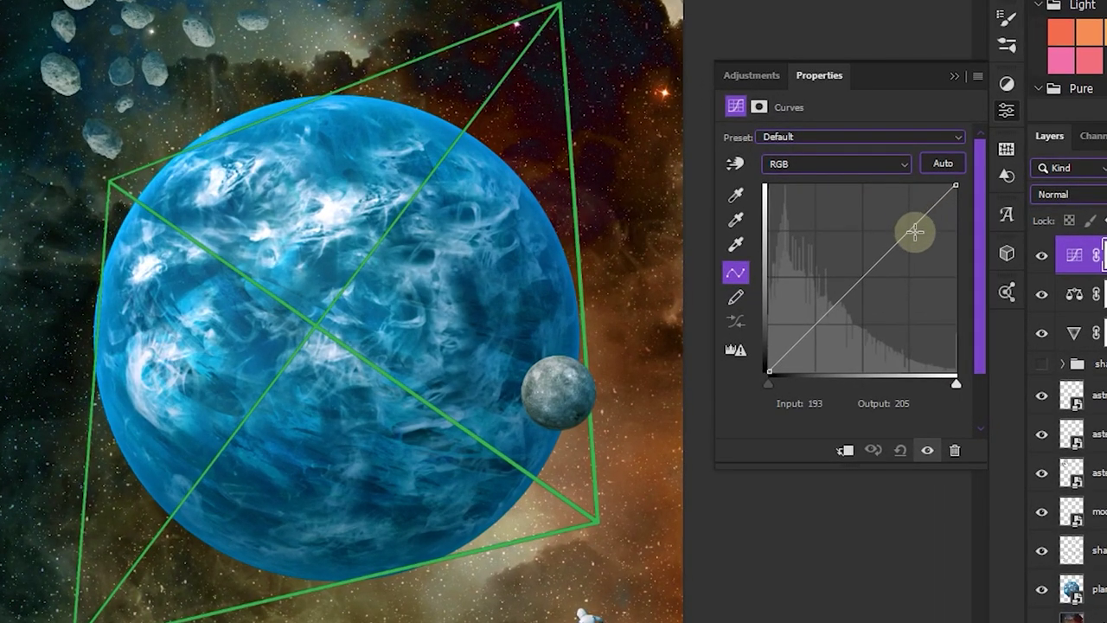
left_click_drag(907, 230, 904, 226)
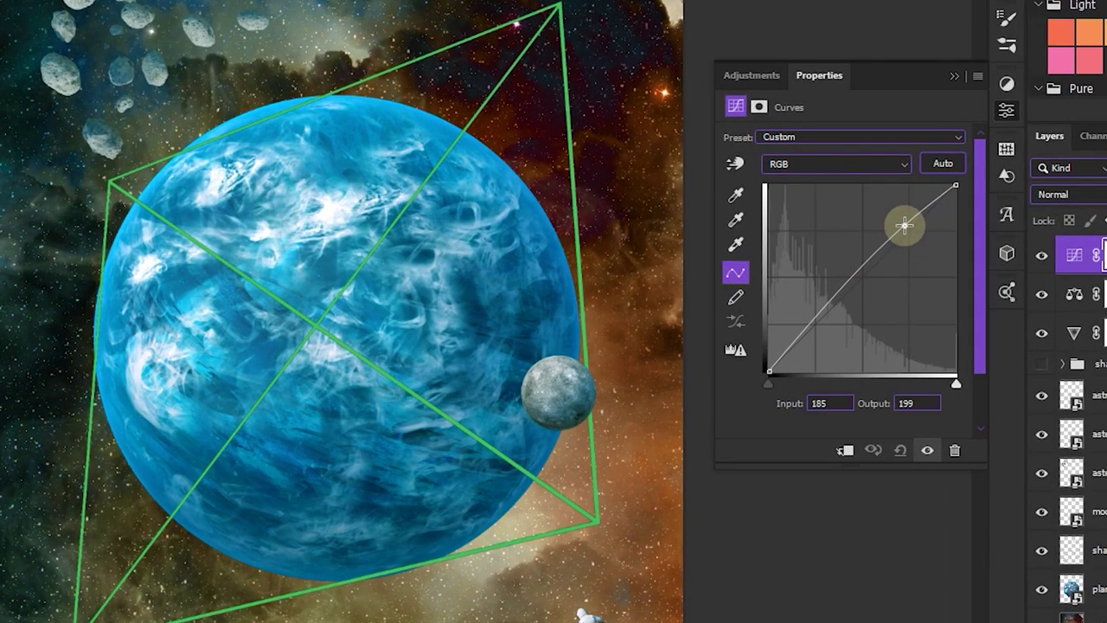
Shape the Blue curve by anchoring the midtones at 128/129, lowering shadows to input 75, output 62, and raising highlights to input 191, output 206
left_click(826, 166)
left_click(775, 222)
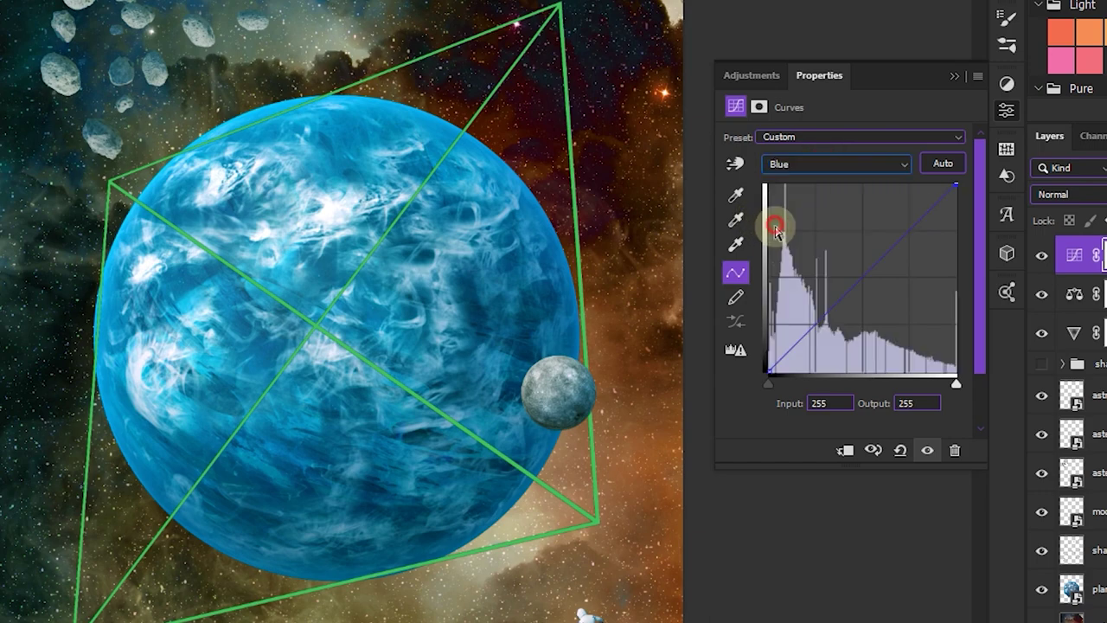
left_click(863, 276)
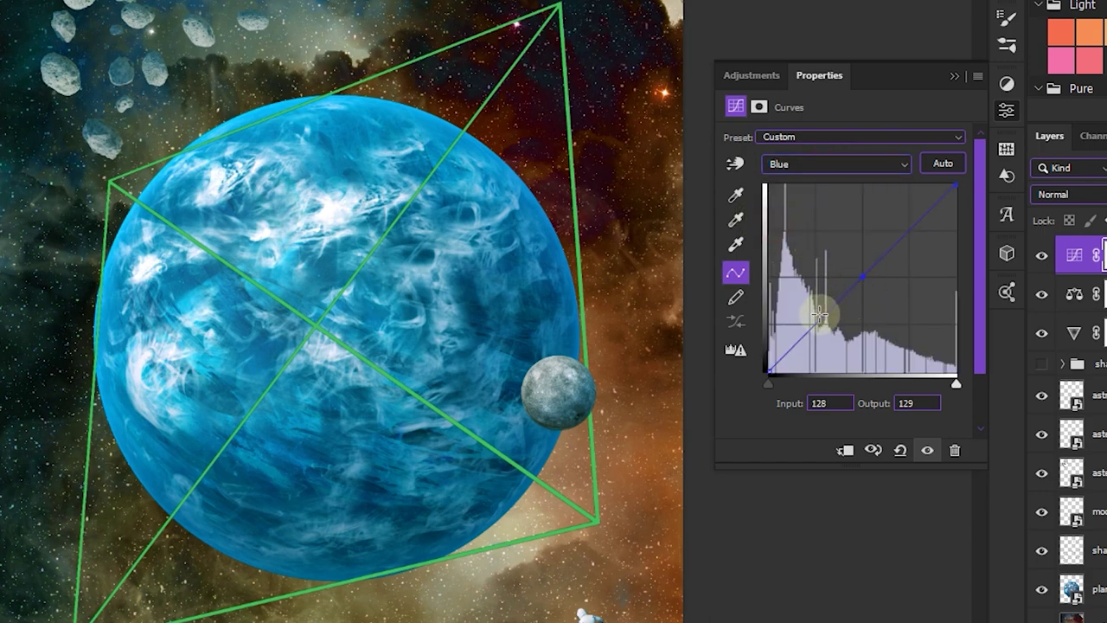
left_click_drag(818, 321, 824, 327)
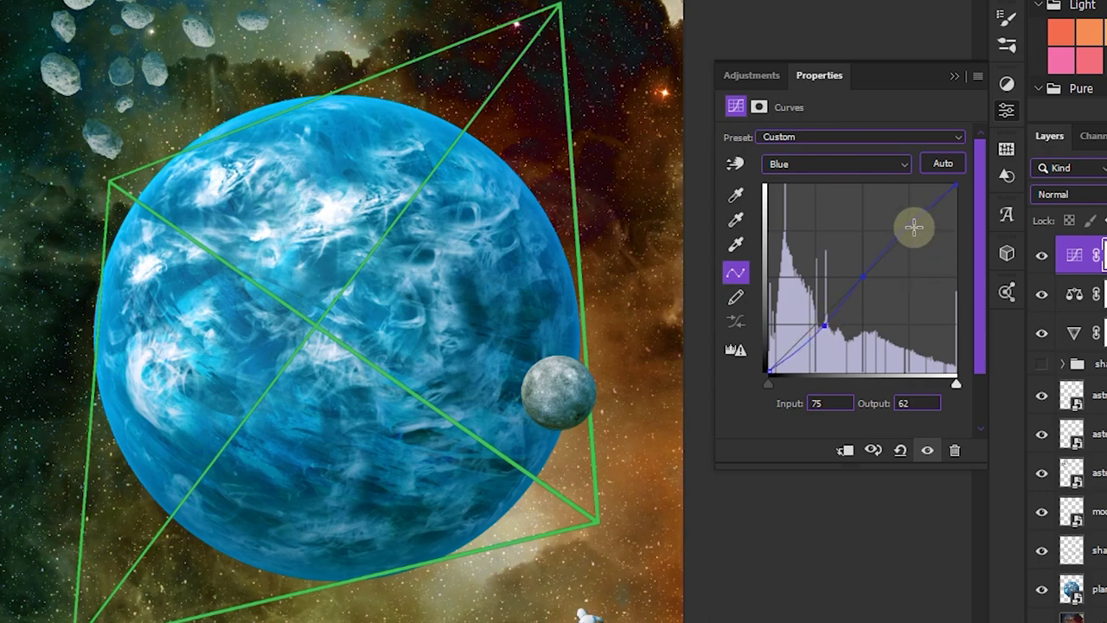
left_click_drag(911, 224, 904, 218)
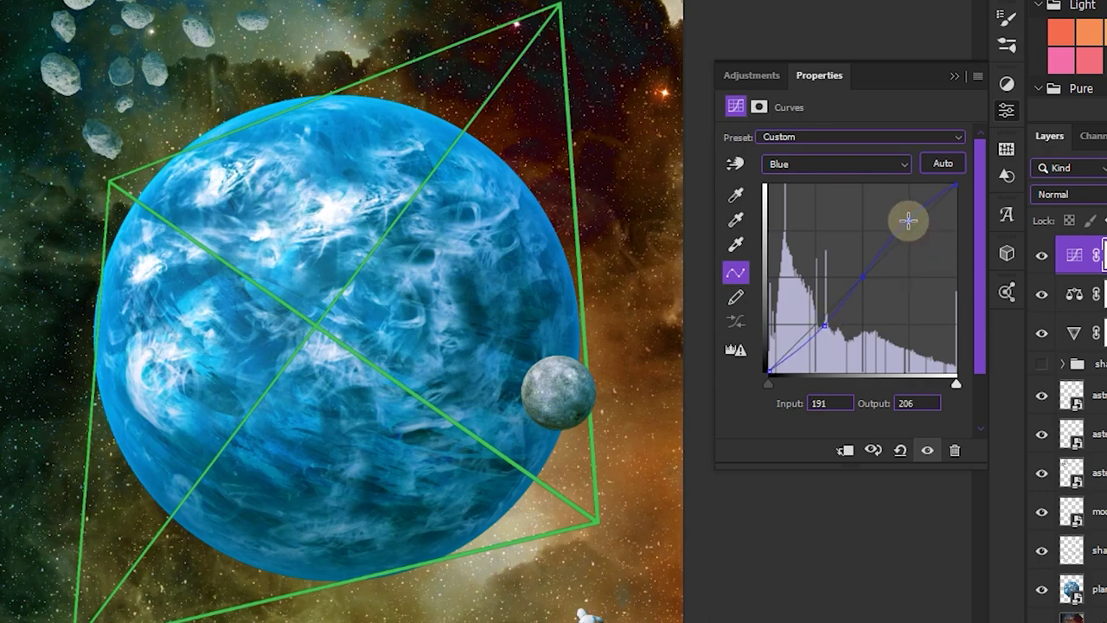
left_click(954, 76)
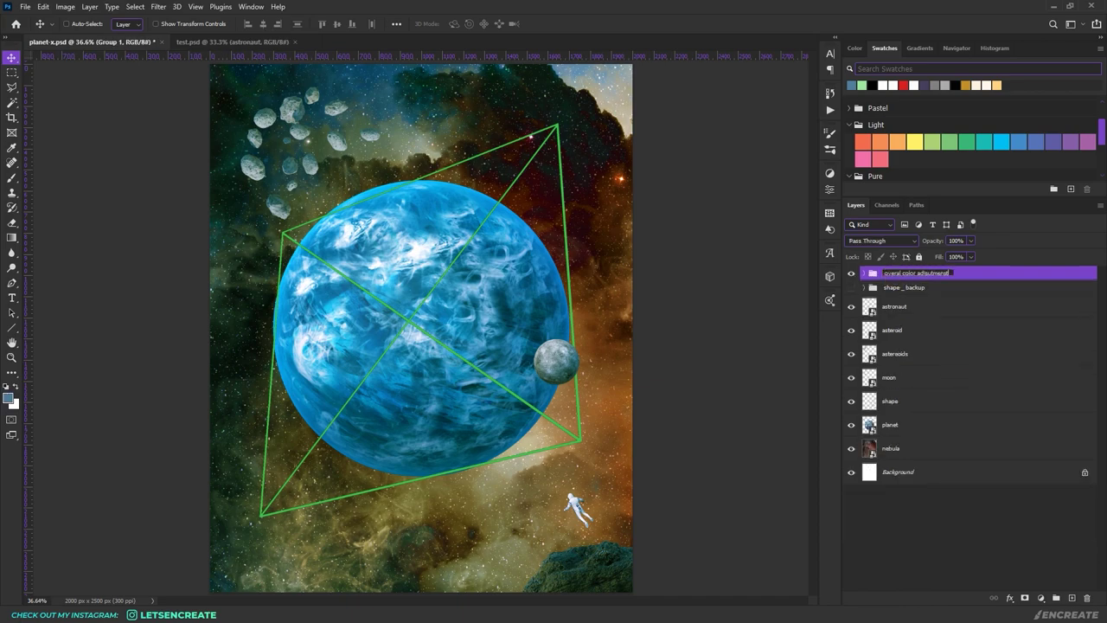
Group the adjustments as overall color adjustments and give each element layer its own named, color-coded group, placing the nebula in bg
right_click(951, 323)
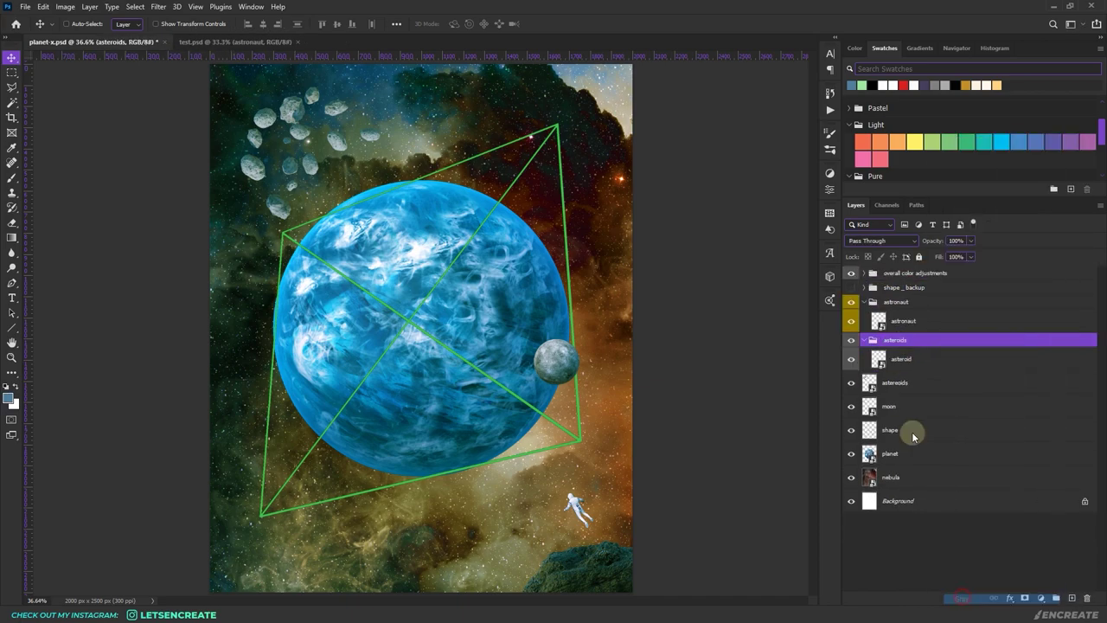
left_click(910, 459)
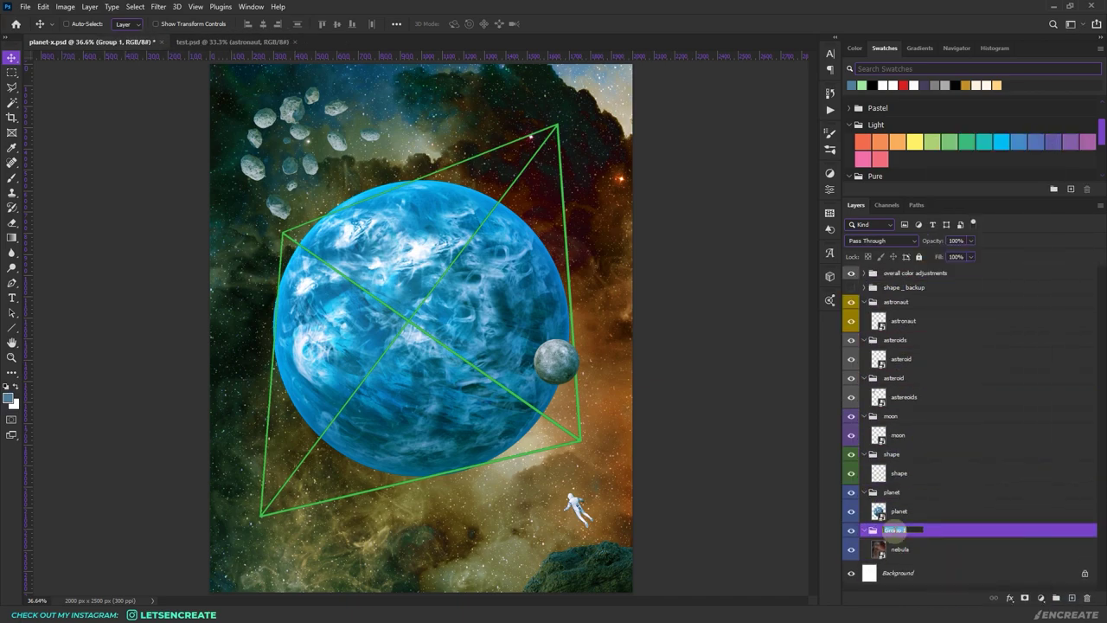
key("b")
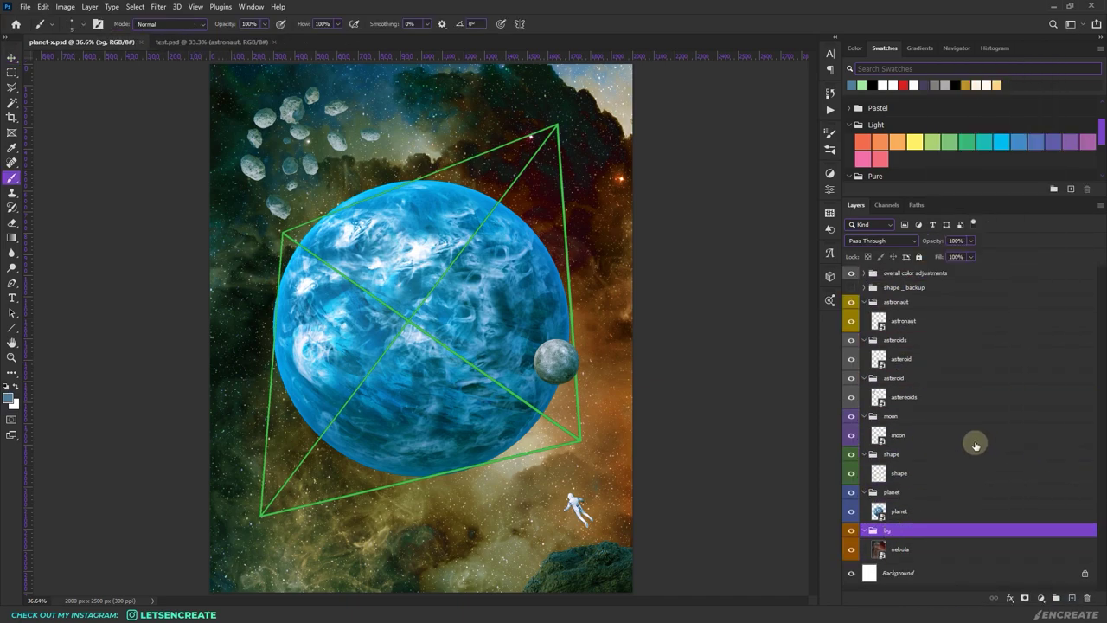
Hide the element groups from astronaut down to planet and rasterize the nebula layer
left_click_drag(850, 304, 851, 500)
right_click(932, 551)
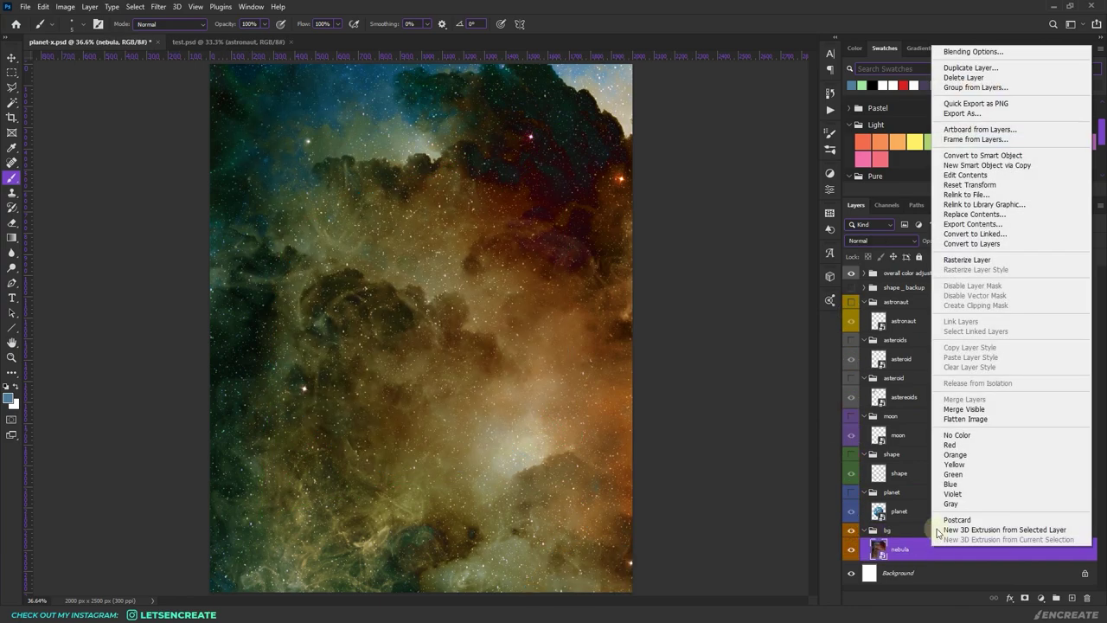
left_click(967, 260)
Duplicate the nebula layer, name the copy stars, and hide it
key("ctrl+j")
double_click(910, 549)
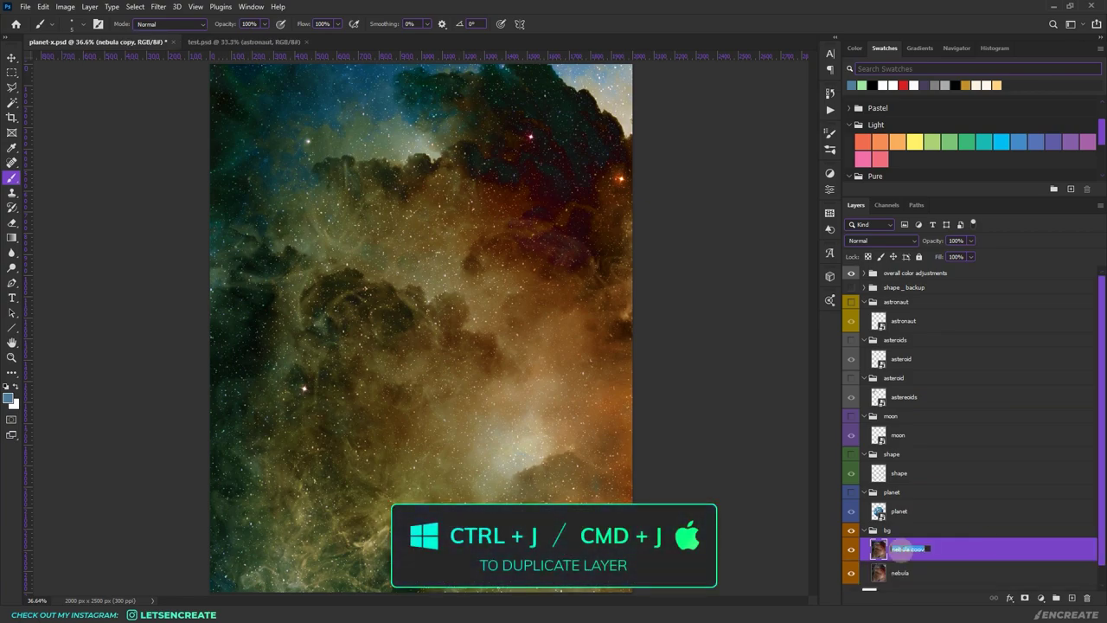
type("stars")
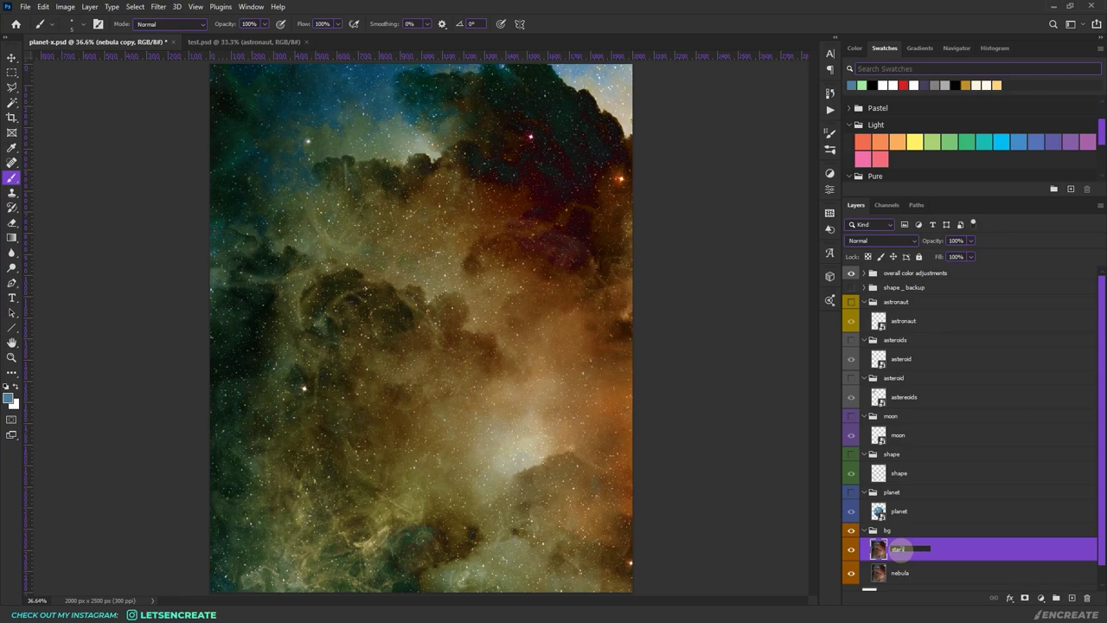
key("Return")
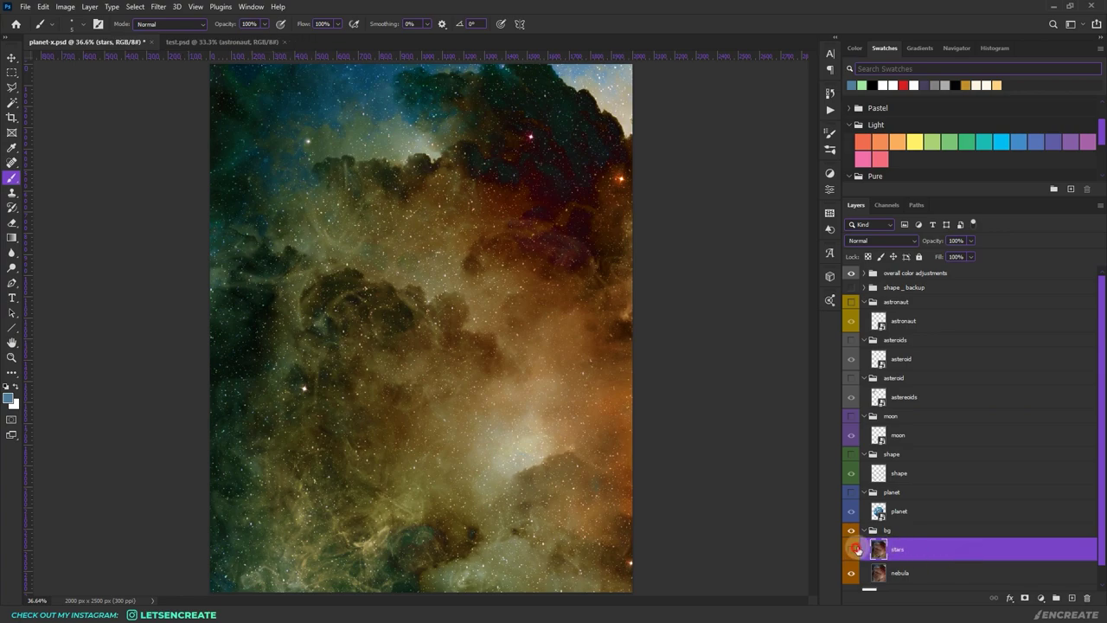
Set up the Mixer Brush for the nebula layer with the Soft Round Pressure Opacity and Flow tip, loading off and cleaning on after each stroke
scroll(953, 519, "down", 1)
left_click(926, 556)
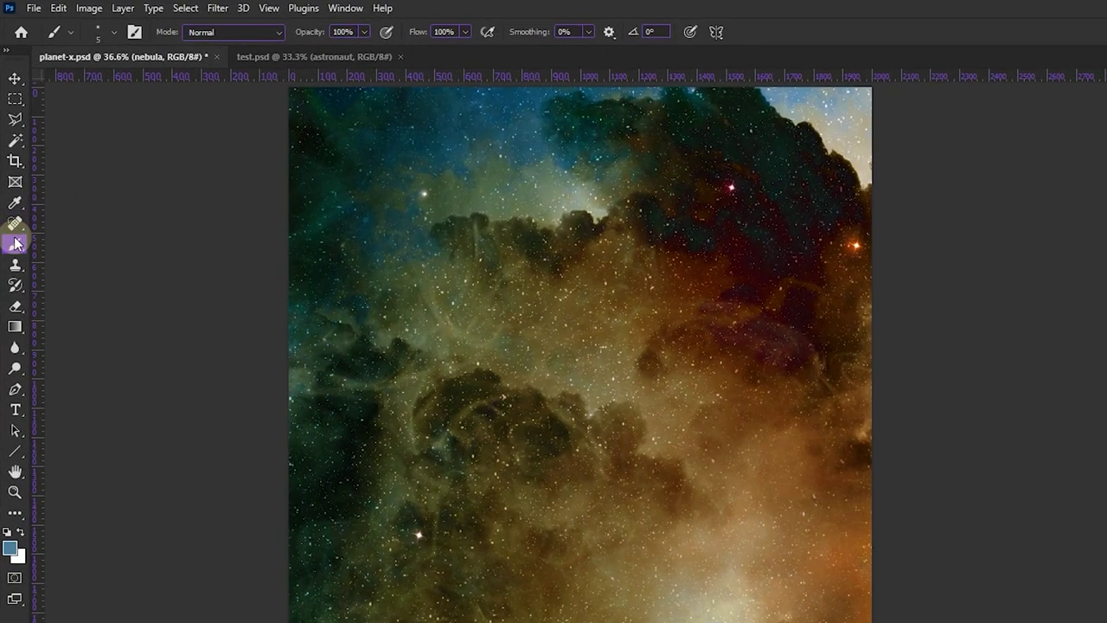
right_click(12, 177)
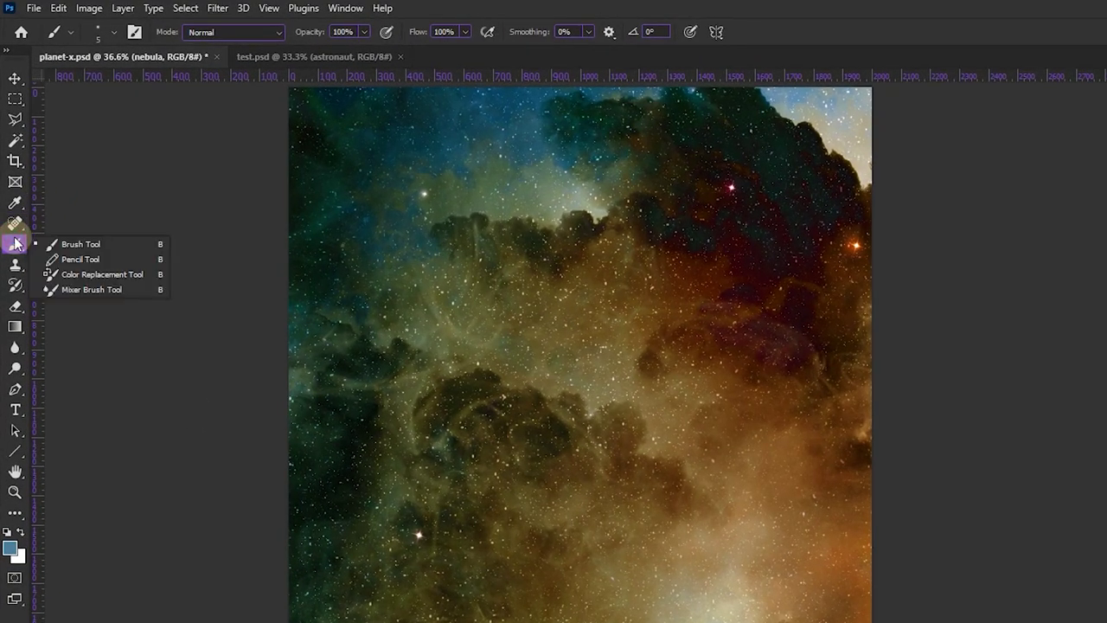
left_click(91, 289)
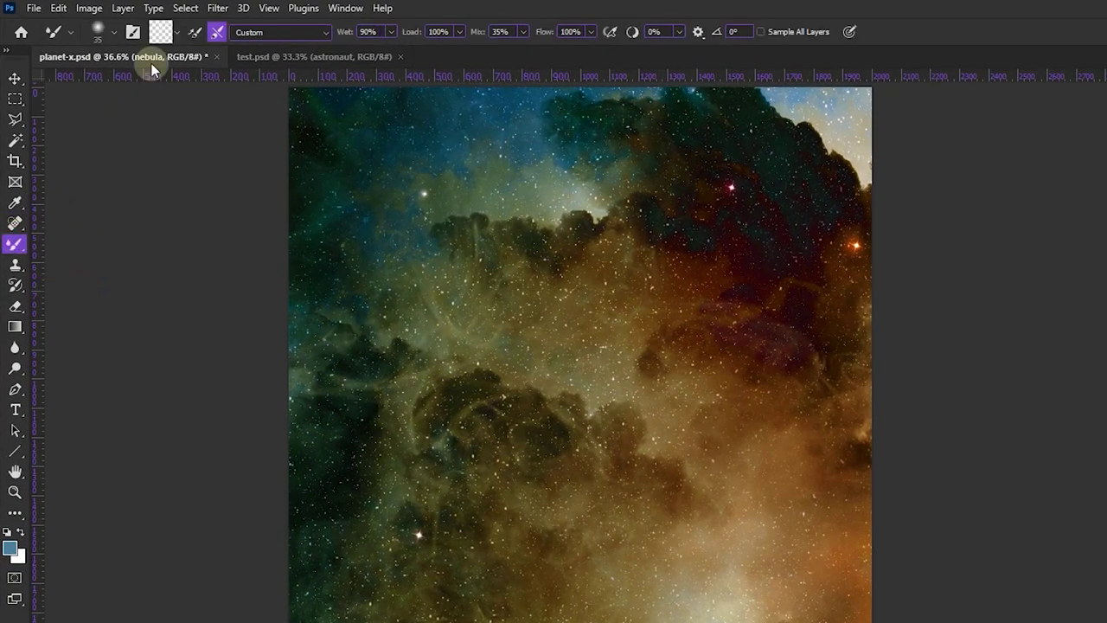
left_click(90, 34)
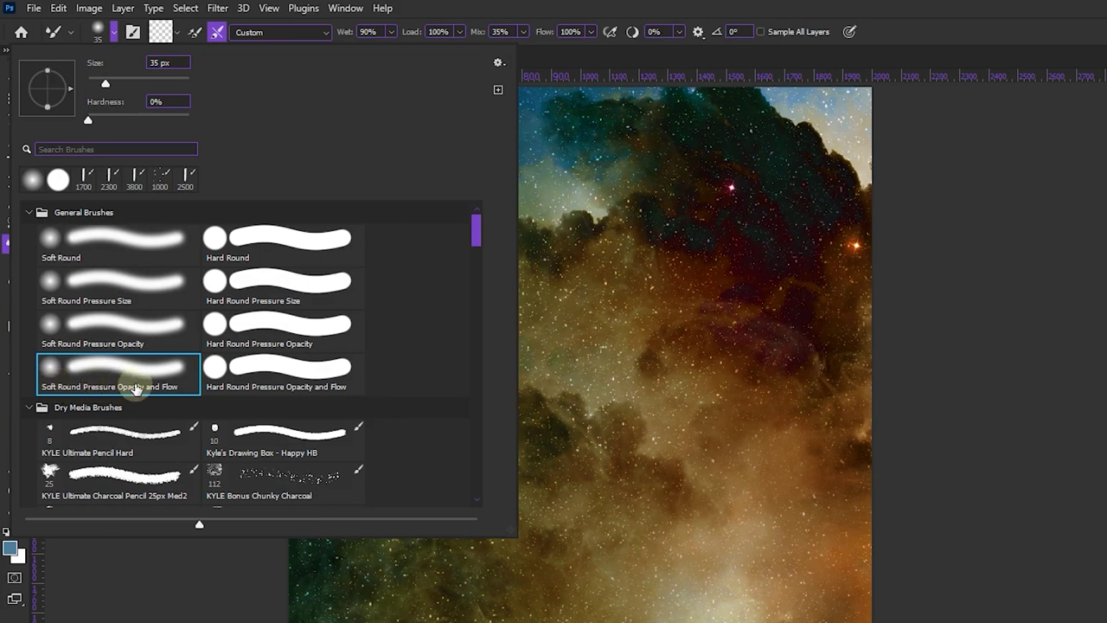
left_click(670, 8)
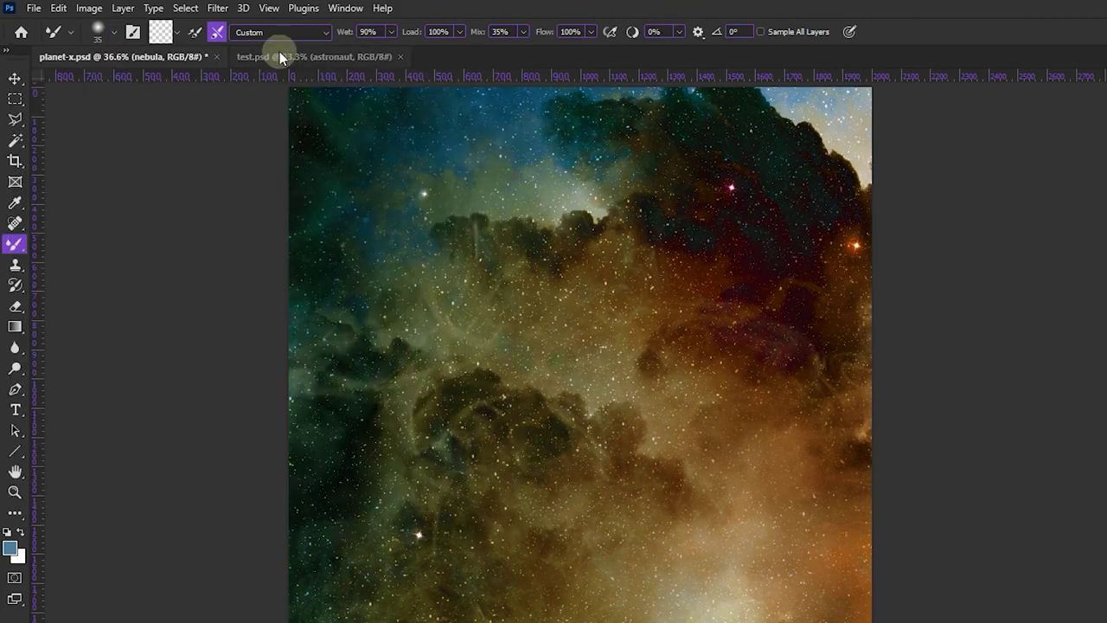
left_click(195, 33)
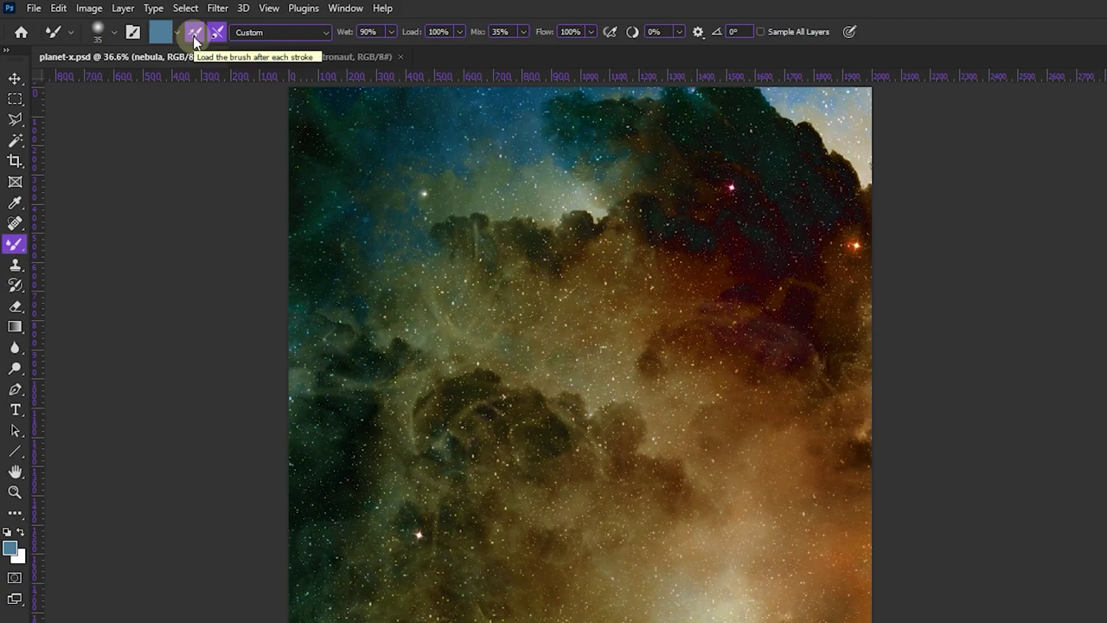
left_click(195, 33)
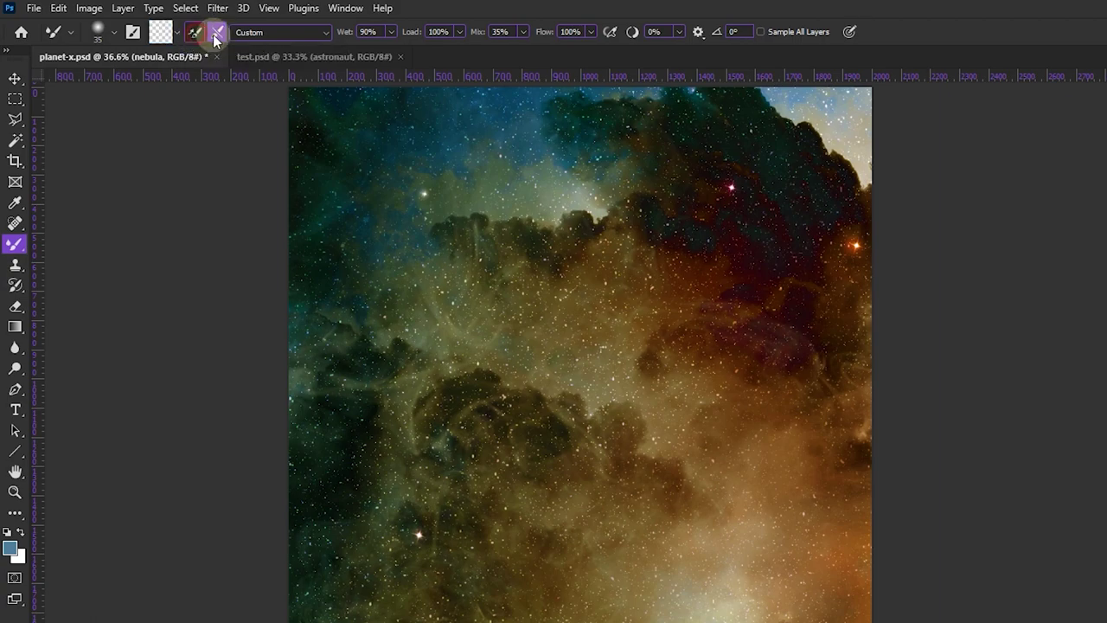
left_click(216, 33)
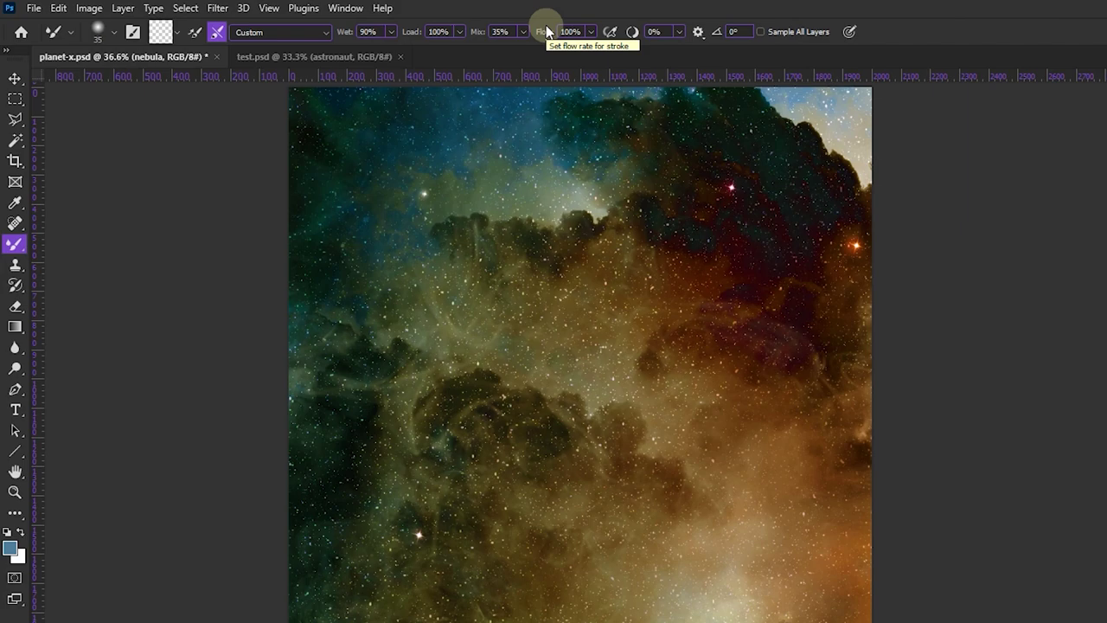
Enlarge the Mixer Brush to about 100 px and blend away the stars across the whole nebula layer, adjusting the tip size while painting
key("bracketright")
key("bracketright")
key("bracketright")
key("bracketright")
key("bracketright")
key("bracketright")
key("bracketright")
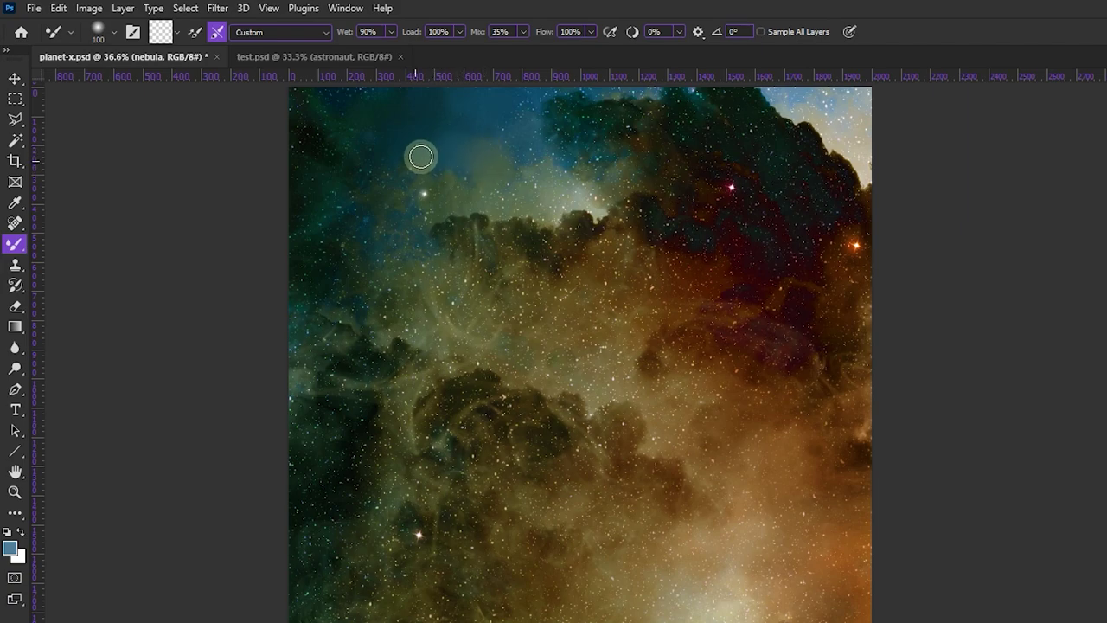
mouse_move(430, 182)
left_mouse_down()
mouse_move(456, 192)
mouse_move(485, 192)
mouse_move(541, 174)
mouse_move(521, 154)
mouse_move(530, 152)
mouse_move(539, 165)
mouse_move(512, 178)
mouse_move(500, 129)
mouse_move(522, 115)
mouse_move(556, 130)
mouse_move(592, 120)
mouse_move(585, 128)
mouse_move(565, 94)
mouse_move(531, 116)
mouse_move(515, 110)
mouse_move(546, 90)
mouse_move(482, 91)
mouse_move(545, 95)
mouse_move(566, 124)
mouse_move(537, 134)
mouse_move(565, 142)
mouse_move(565, 170)
mouse_move(580, 156)
mouse_move(577, 113)
mouse_move(592, 102)
mouse_move(623, 114)
mouse_move(617, 149)
mouse_move(633, 140)
mouse_move(633, 112)
mouse_move(681, 111)
left_mouse_up()
key("bracketleft")
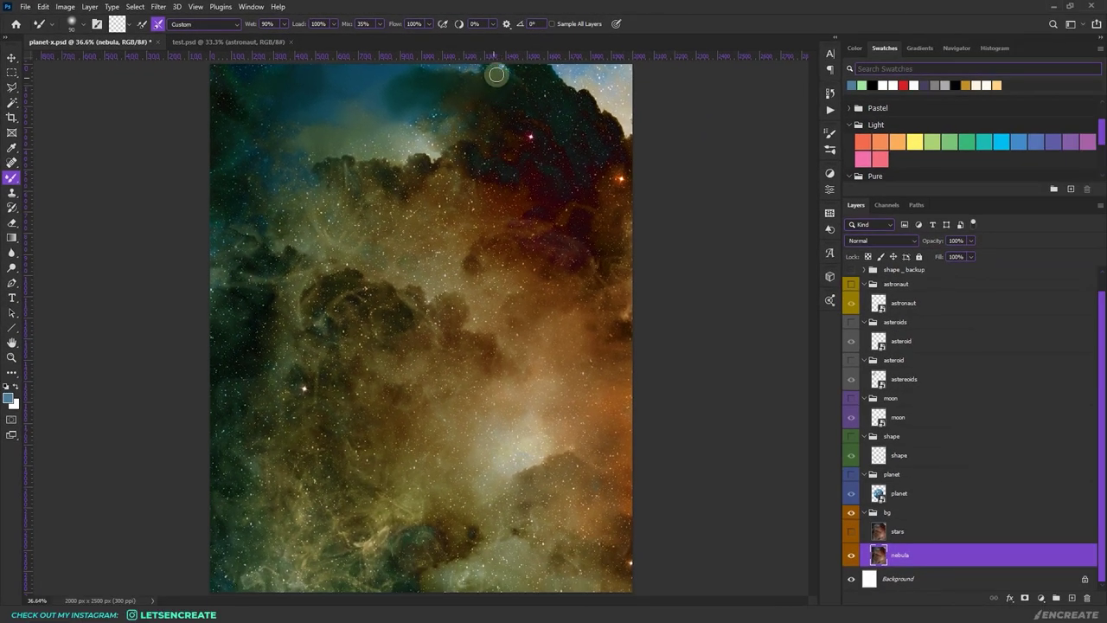
mouse_move(247, 91)
left_mouse_down()
mouse_move(349, 171)
mouse_move(363, 220)
mouse_move(217, 267)
left_mouse_up()
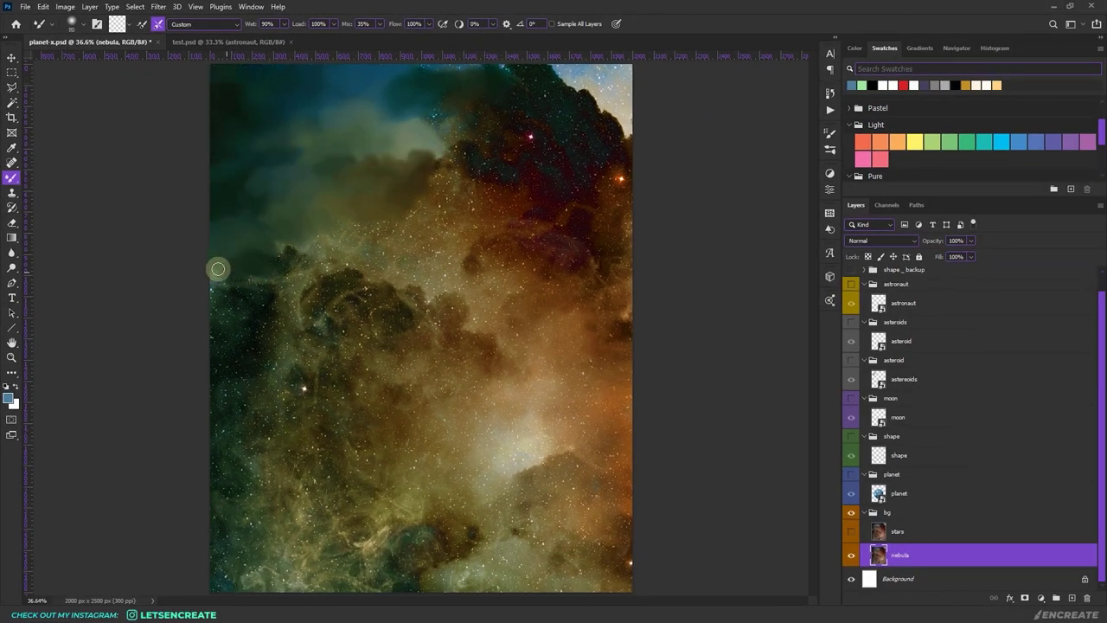
mouse_move(621, 159)
left_mouse_down()
mouse_move(546, 240)
mouse_move(470, 227)
mouse_move(361, 317)
mouse_move(533, 305)
mouse_move(348, 494)
mouse_move(519, 338)
mouse_move(456, 471)
mouse_move(504, 563)
left_mouse_up()
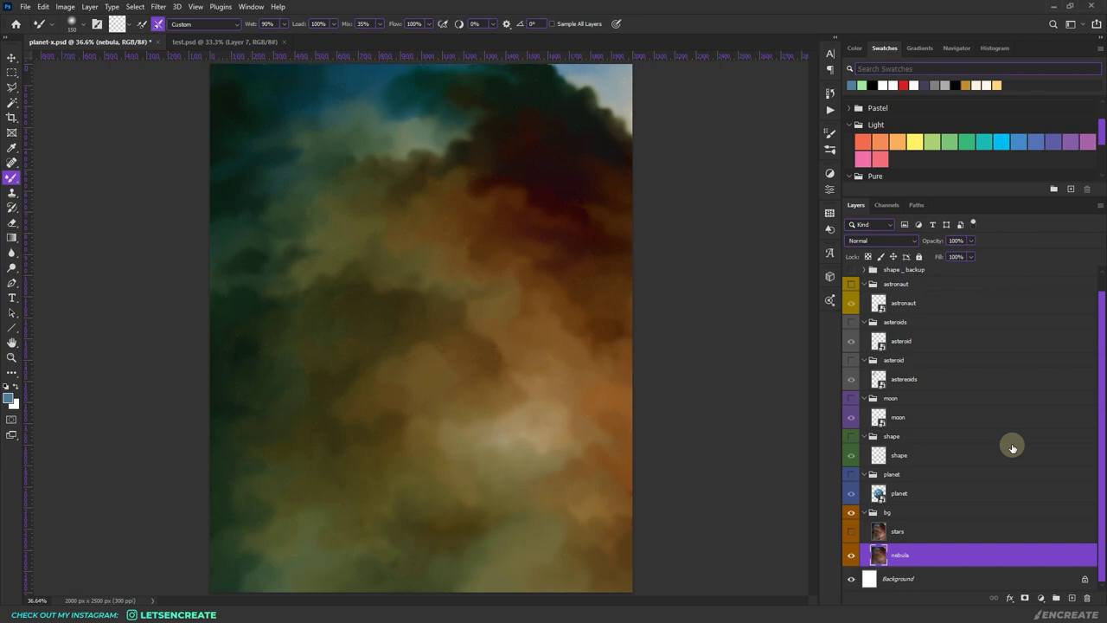
Add a colorized Hue/Saturation adjustment above the nebula with Hue 240, Saturation 30 and Lightness -32
left_click(1041, 598)
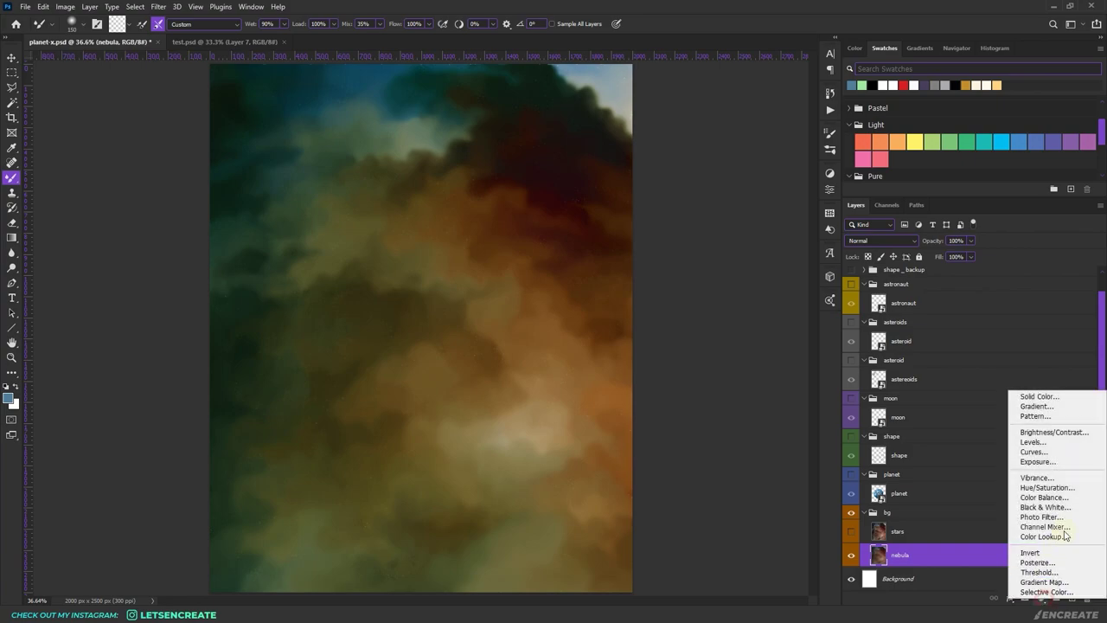
left_click(1046, 487)
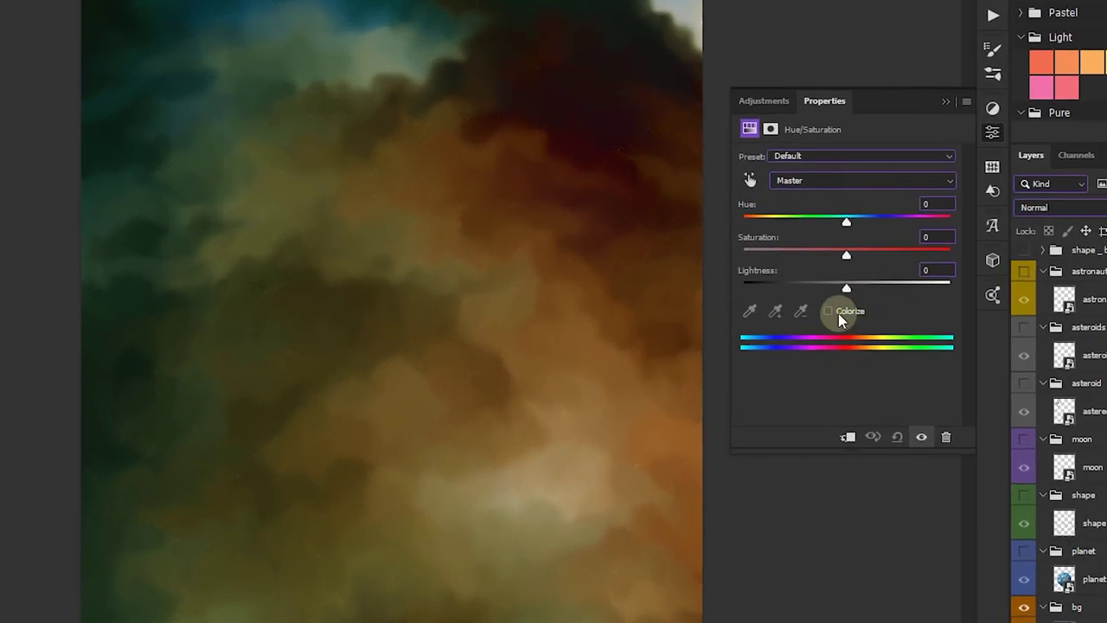
left_click(829, 312)
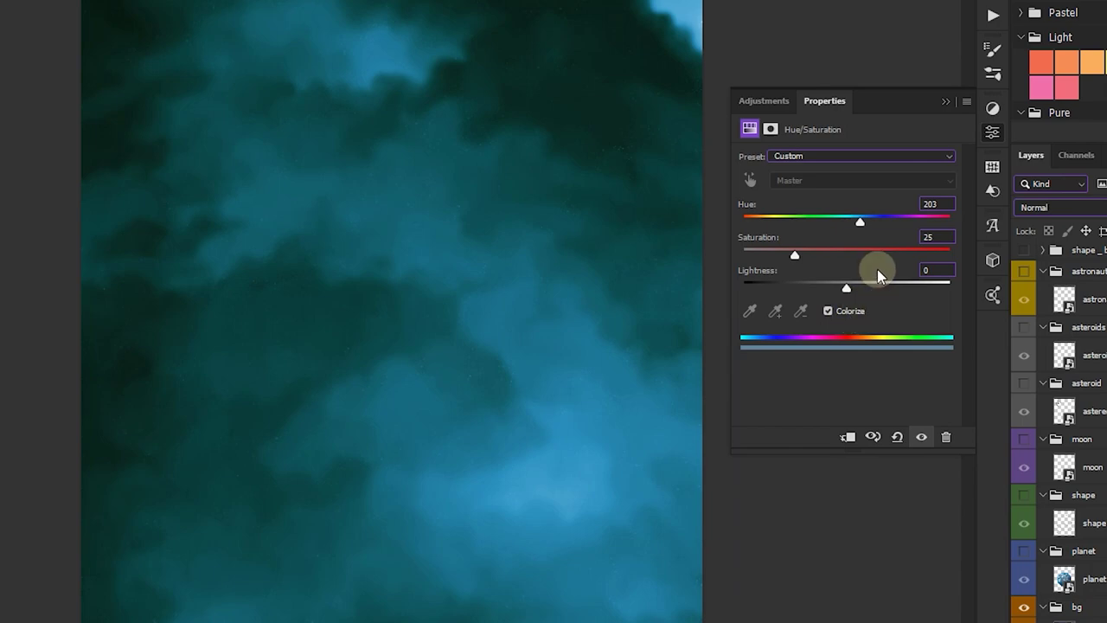
left_click_drag(861, 223, 880, 226)
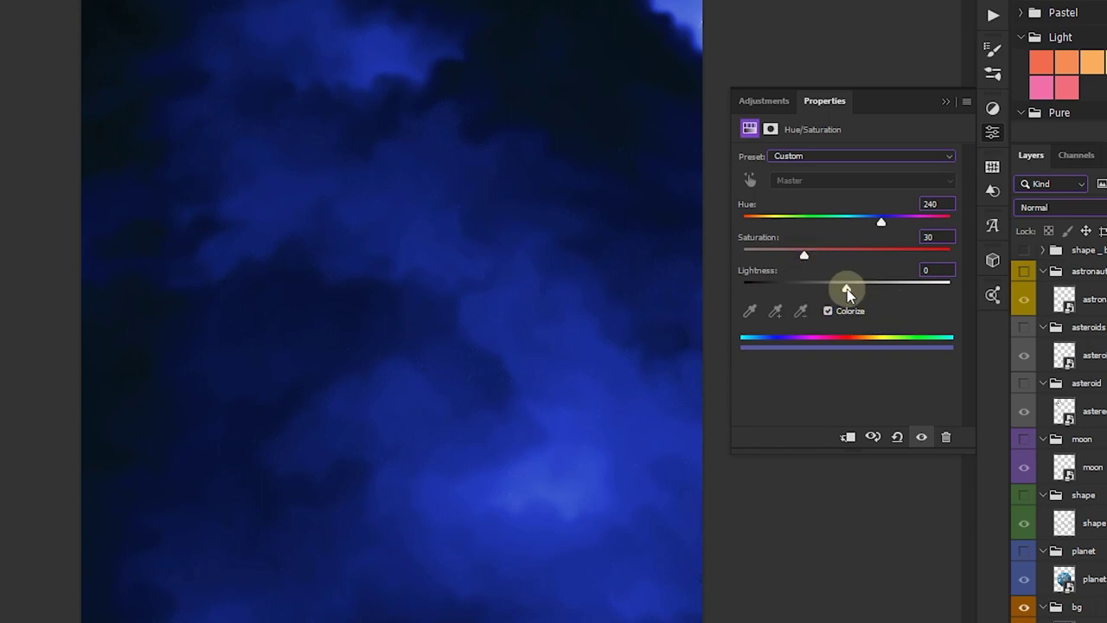
left_click_drag(846, 292, 819, 292)
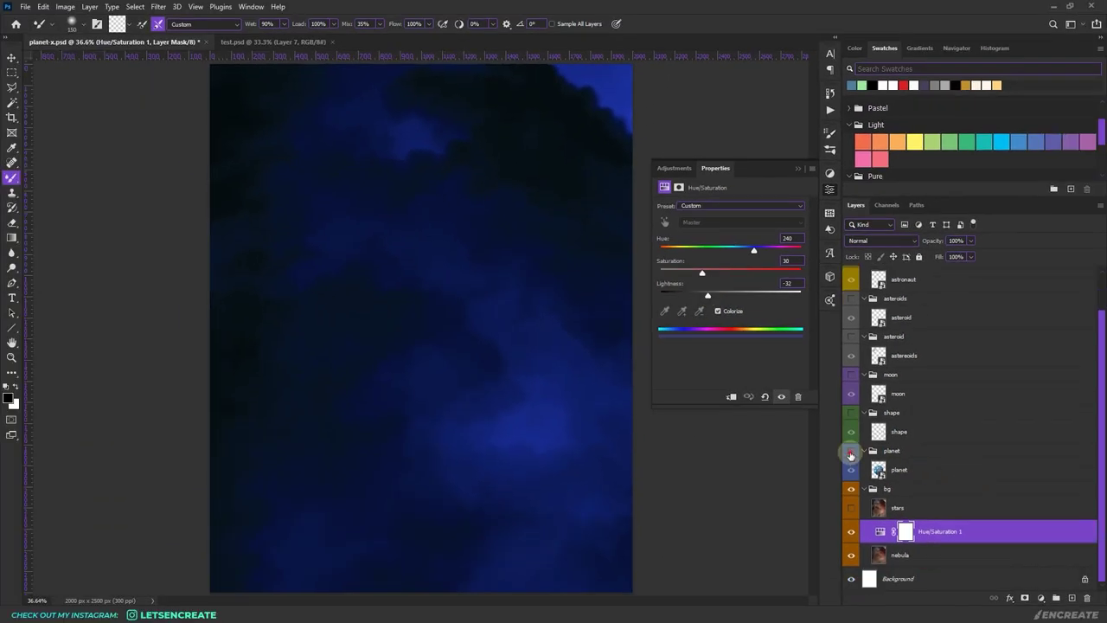
Show the planet group and add a new layer above the Hue/Saturation adjustment in Hard Light blend mode
left_click(1025, 517)
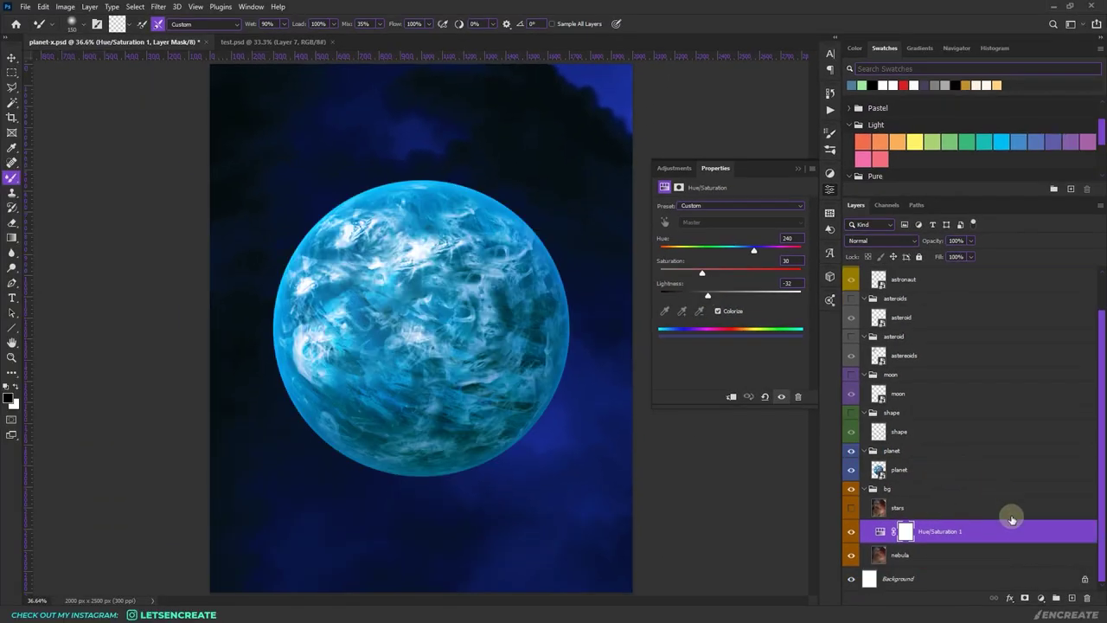
key("ctrl+2")
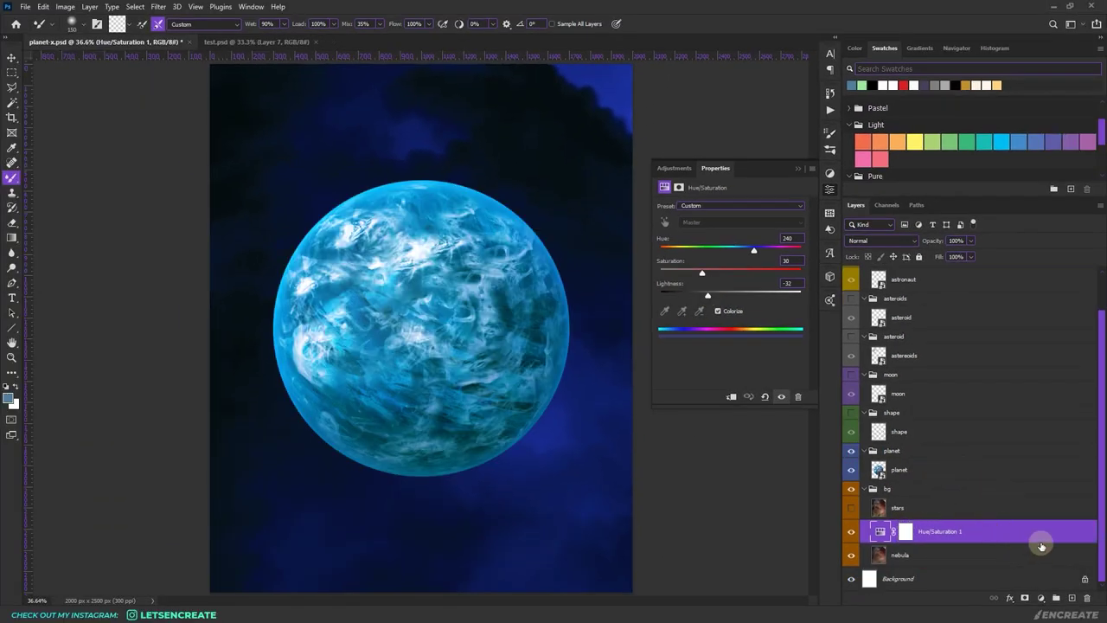
left_click(1073, 599)
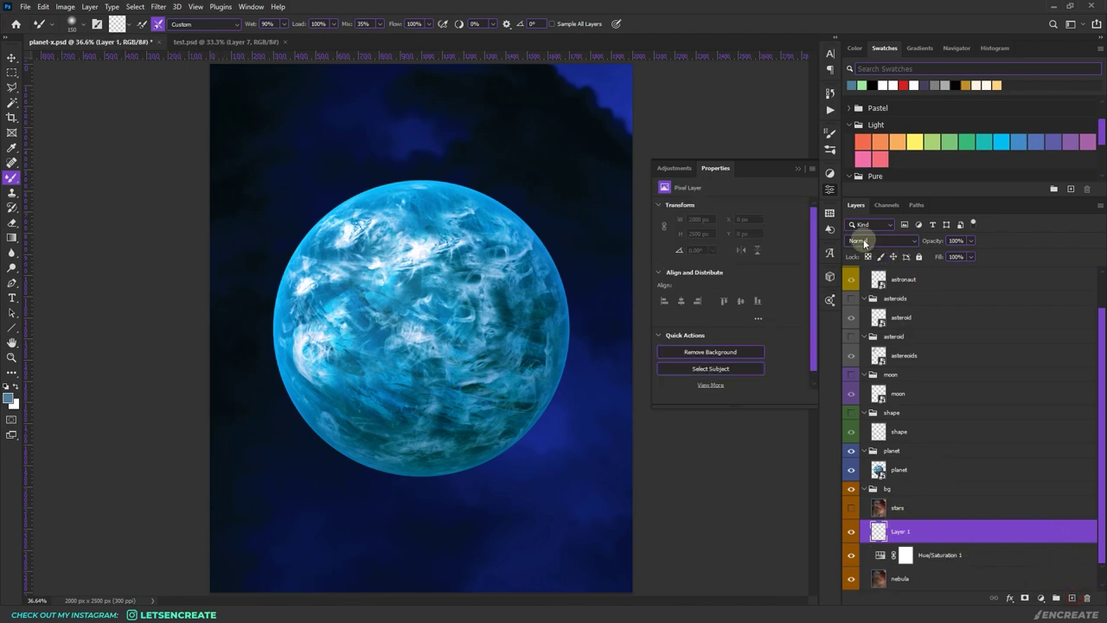
left_click(864, 239)
left_click(859, 397)
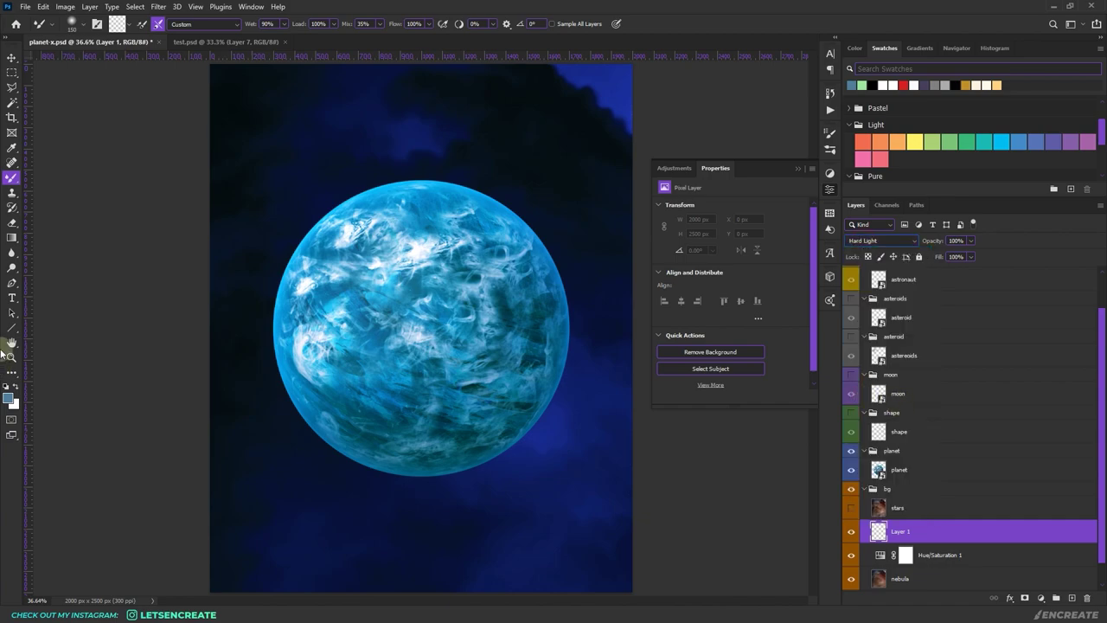
Set the foreground color to a dark green, about #1c6c4f
left_click(9, 398)
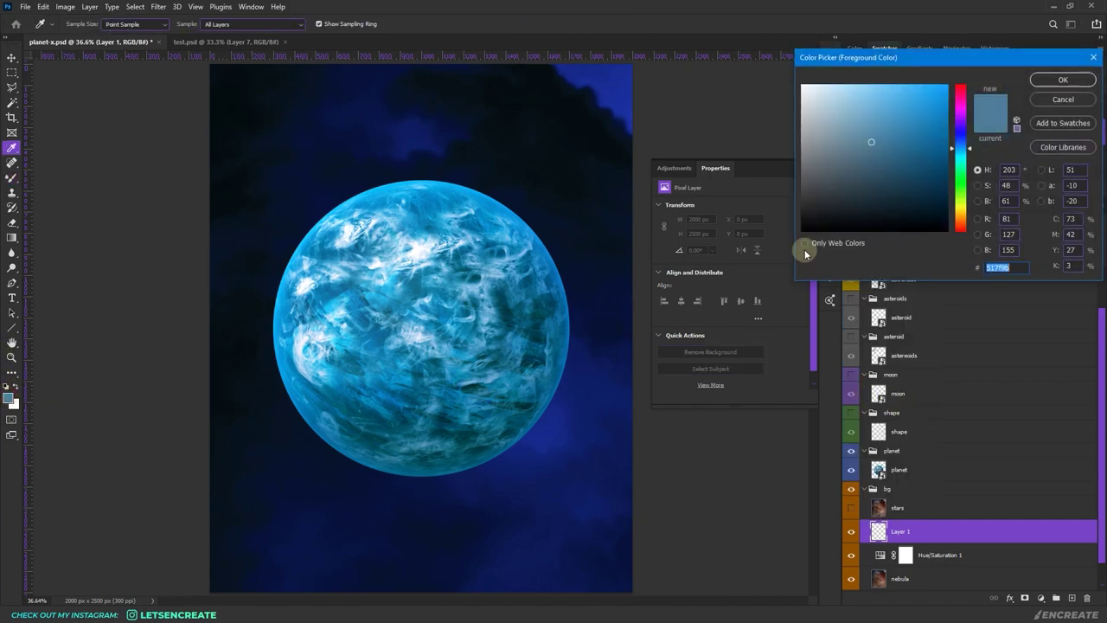
left_click(964, 166)
left_click_drag(887, 136, 909, 170)
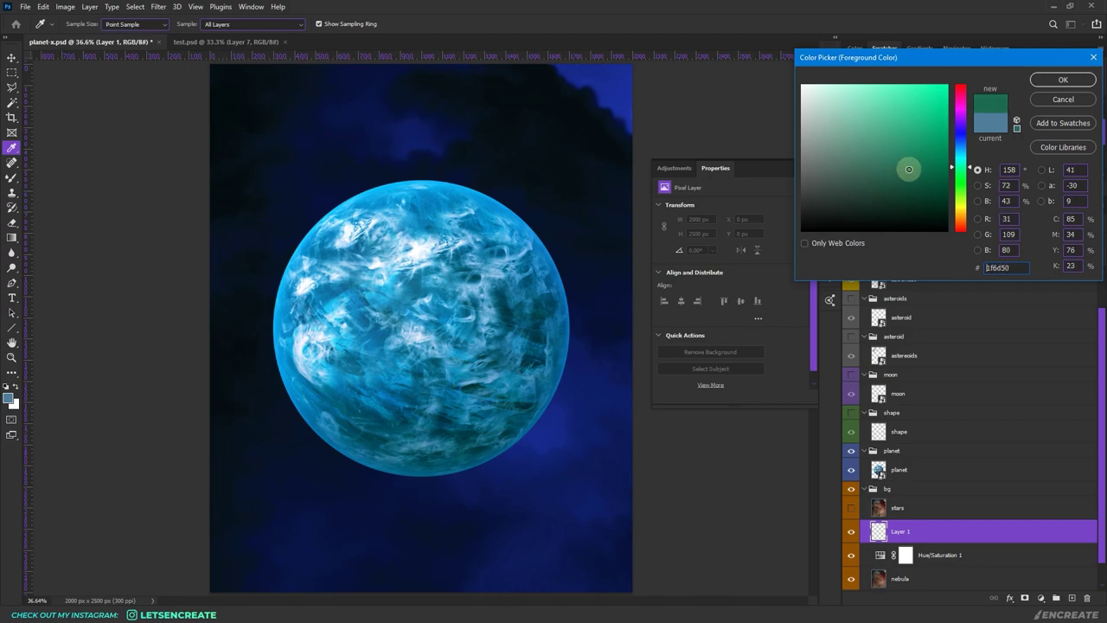
left_click(1052, 82)
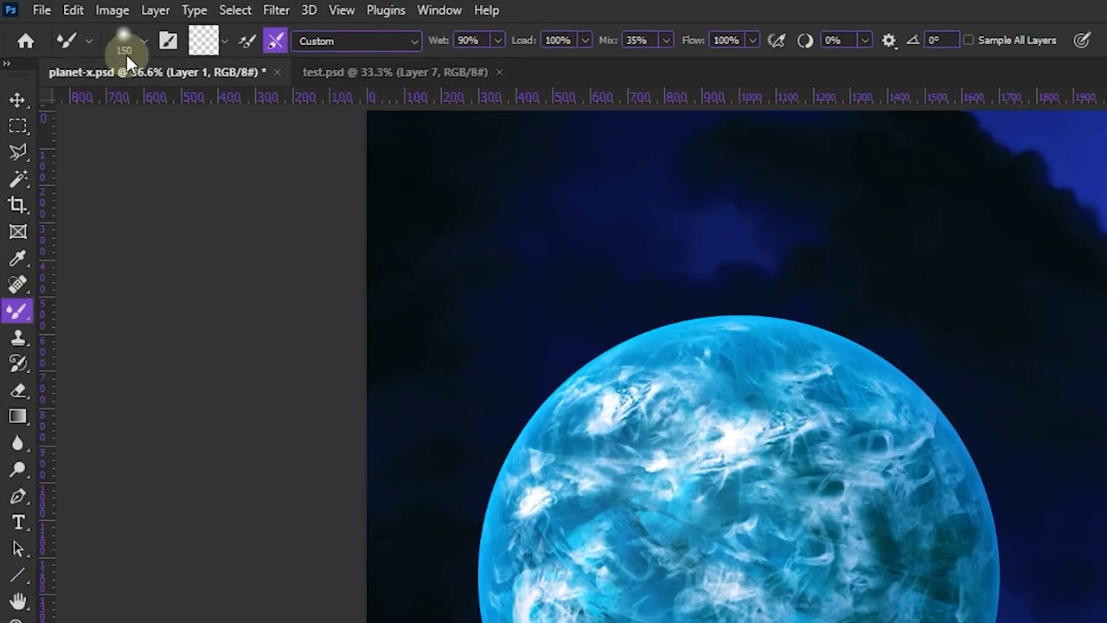
Switch to the regular Brush with the Soft Round Pressure Opacity and Flow tip and paint green across the poster's upper-left area on Layer 1
left_click(72, 23)
key("Escape")
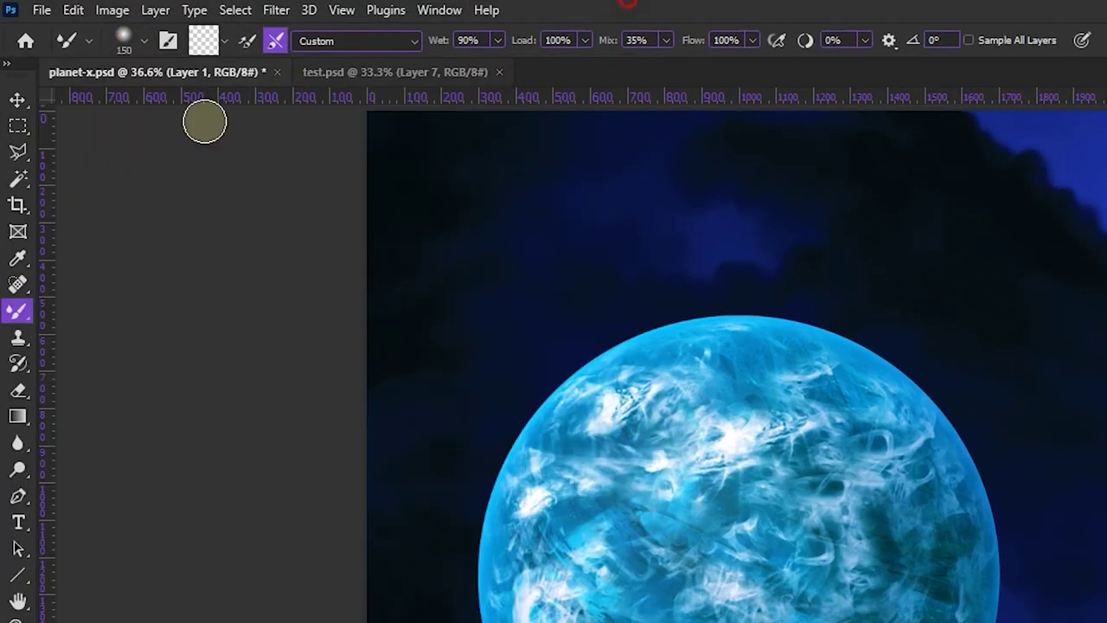
right_click(18, 310)
left_click(108, 312)
left_click(141, 43)
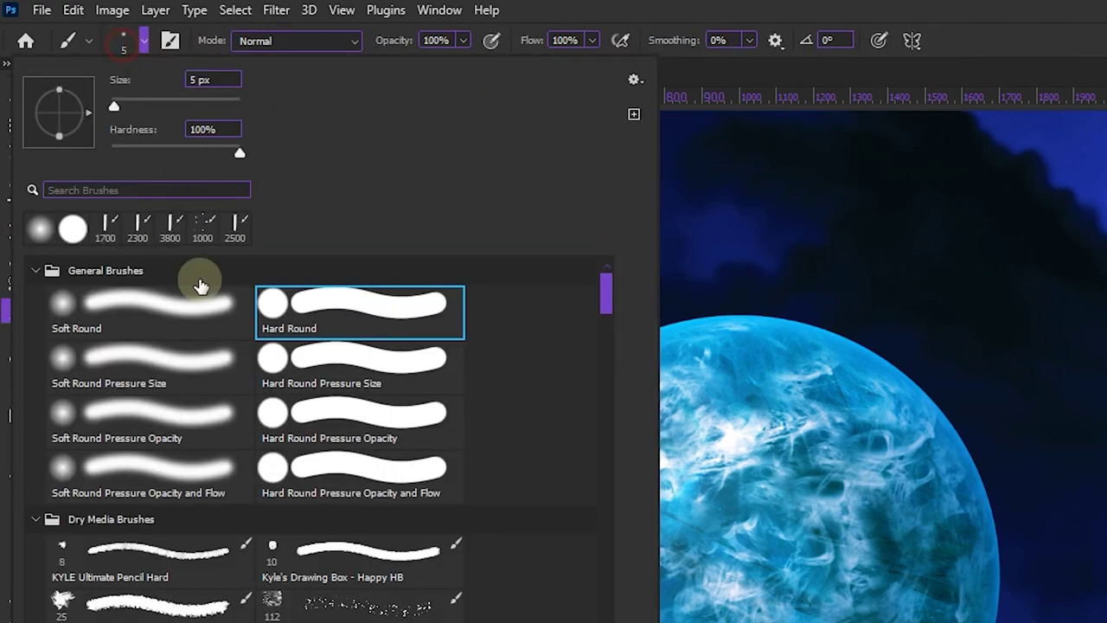
left_click(126, 491)
key("Escape")
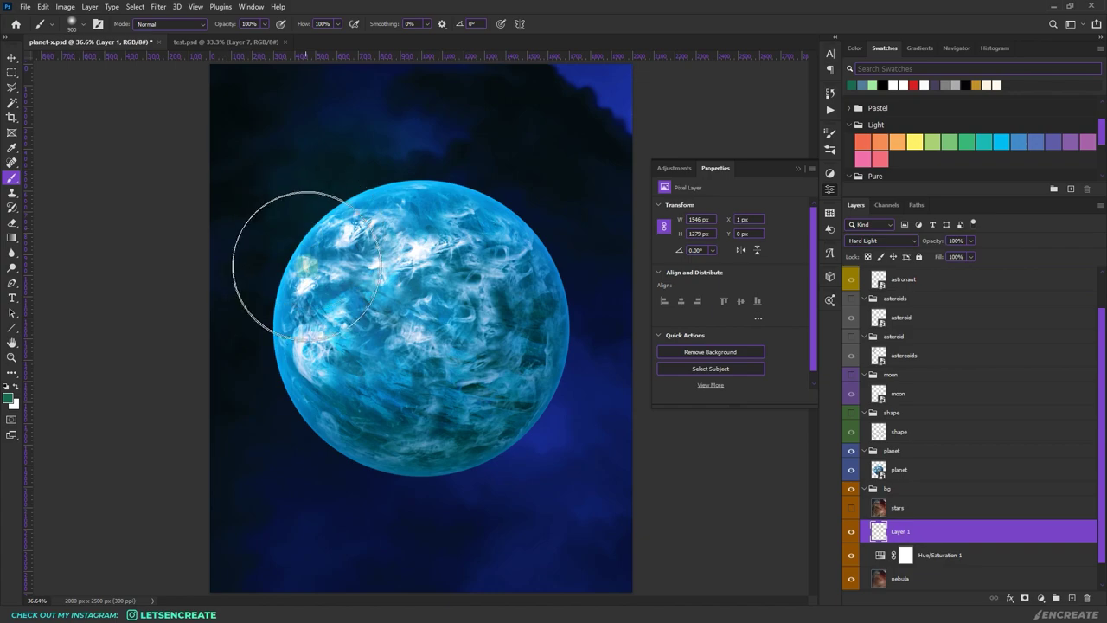
mouse_move(307, 222)
left_mouse_down()
mouse_move(348, 164)
mouse_move(406, 171)
mouse_move(448, 194)
mouse_move(401, 160)
mouse_move(333, 179)
mouse_move(295, 148)
left_mouse_up()
Change the foreground color to a dark magenta, about #6c1c5a, and paint it over the nebula to the right of and below the planet
left_click(9, 398)
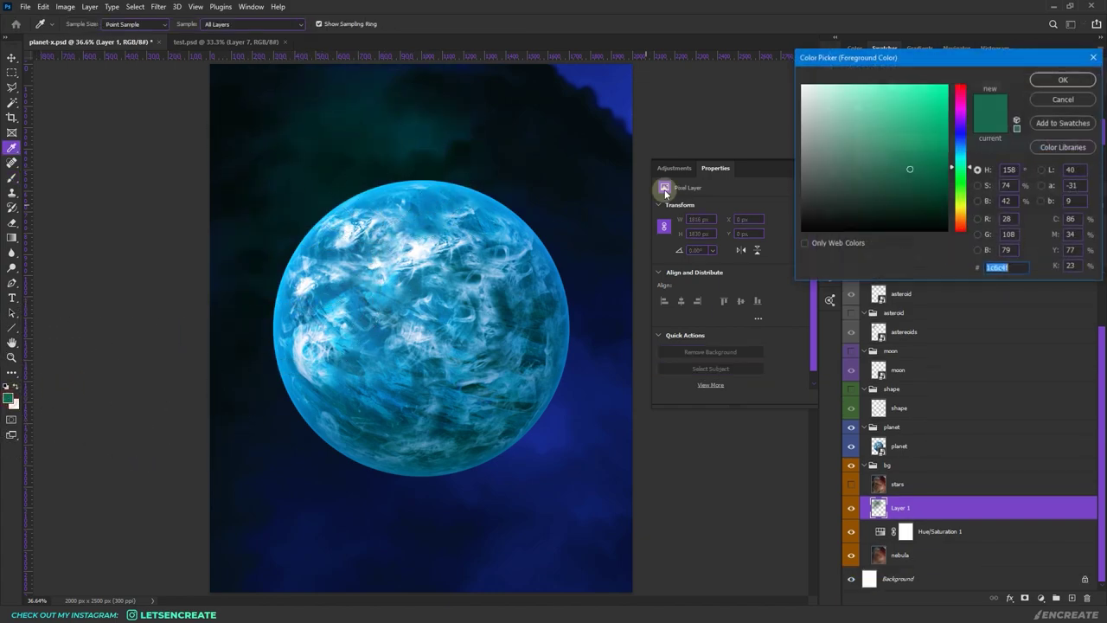
left_click_drag(963, 117, 966, 106)
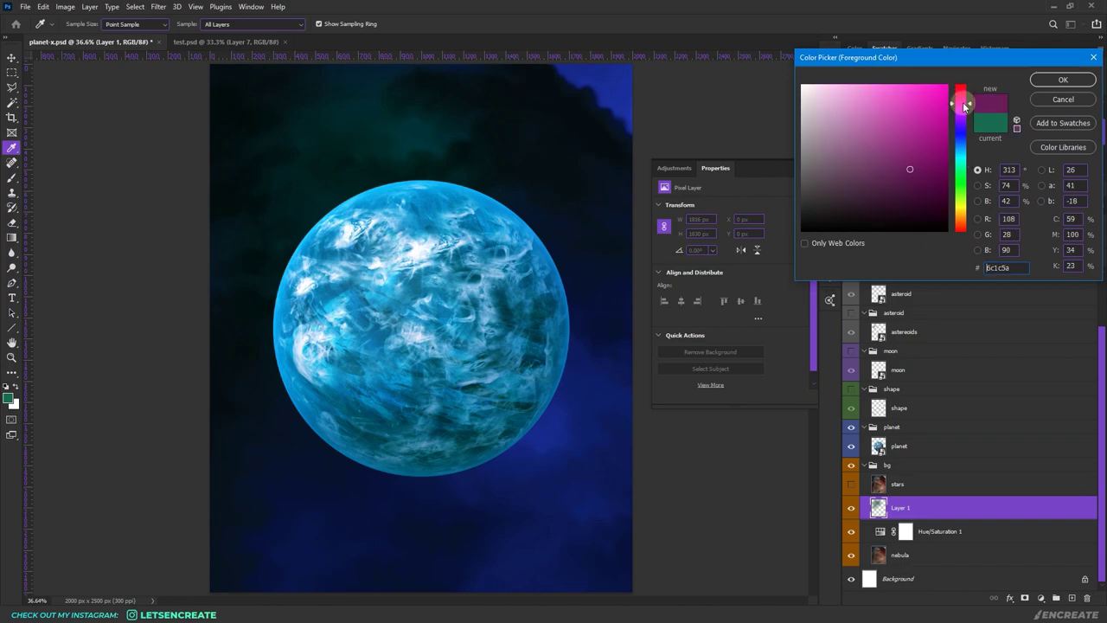
left_click(1042, 78)
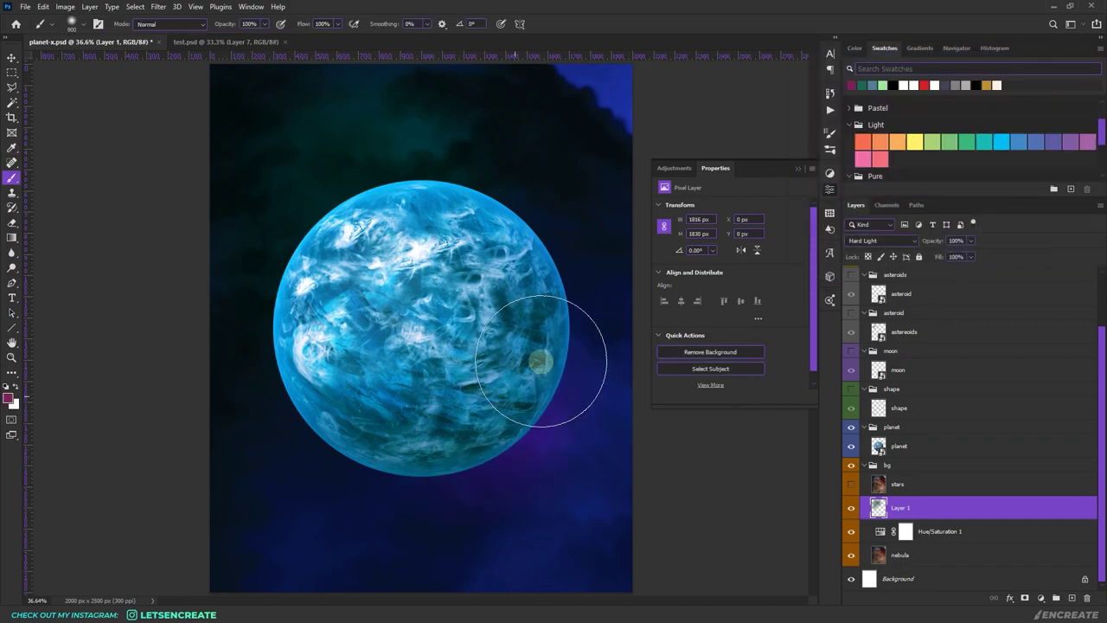
mouse_move(541, 362)
left_mouse_down()
mouse_move(505, 355)
mouse_move(532, 308)
mouse_move(539, 415)
mouse_move(510, 486)
mouse_move(433, 459)
left_mouse_up()
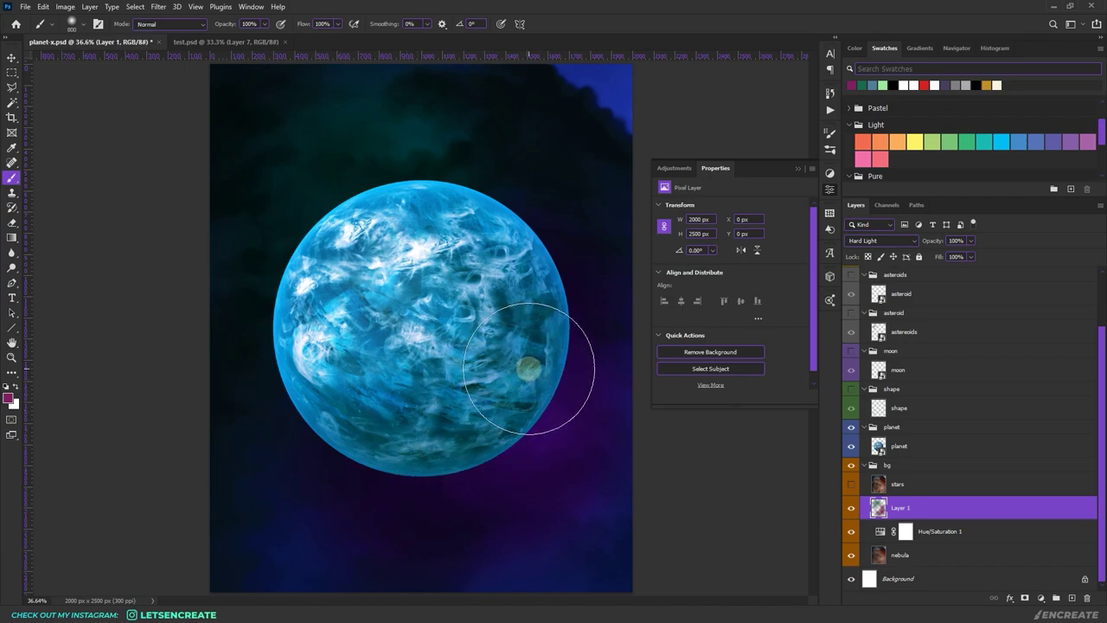
Hide the planet layer, make the stars layer visible and desaturate it
left_click(852, 446)
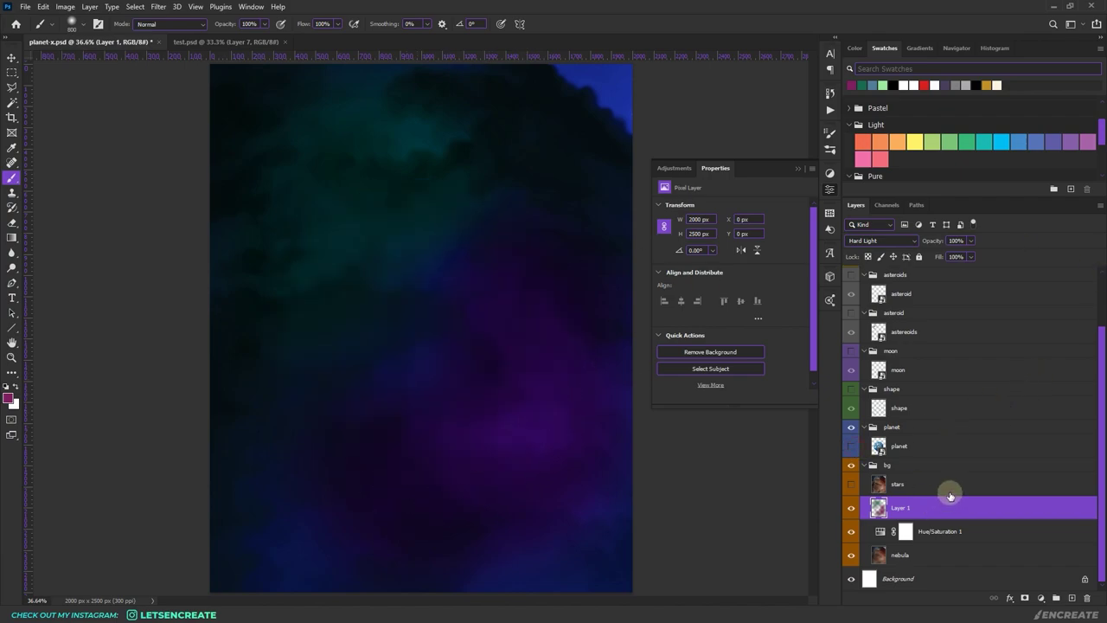
left_click(949, 491)
left_click(850, 485)
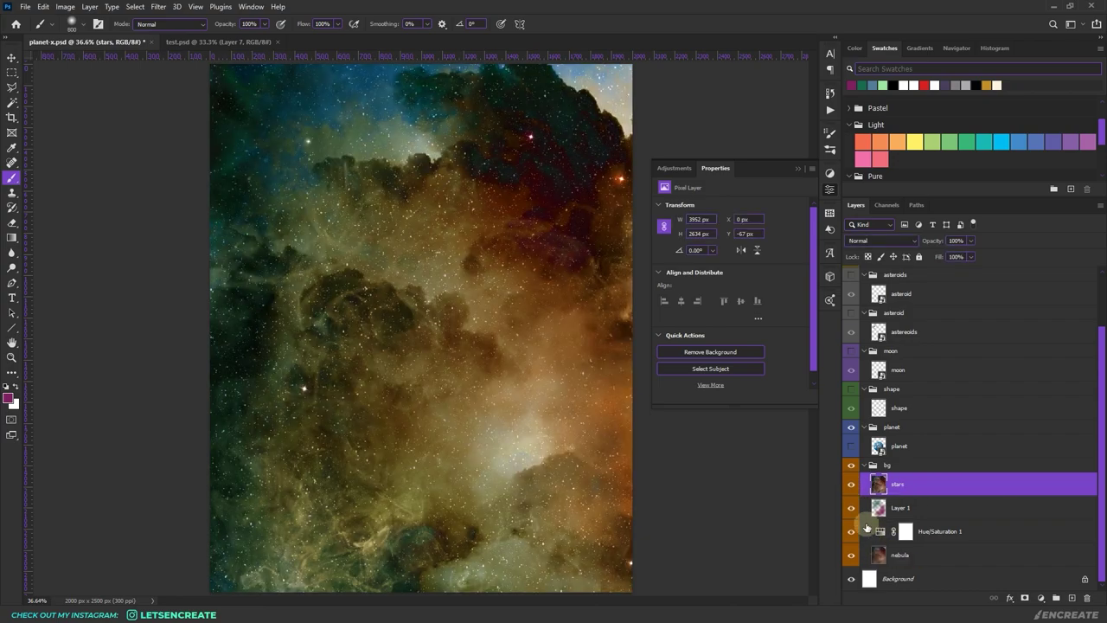
left_click(65, 6)
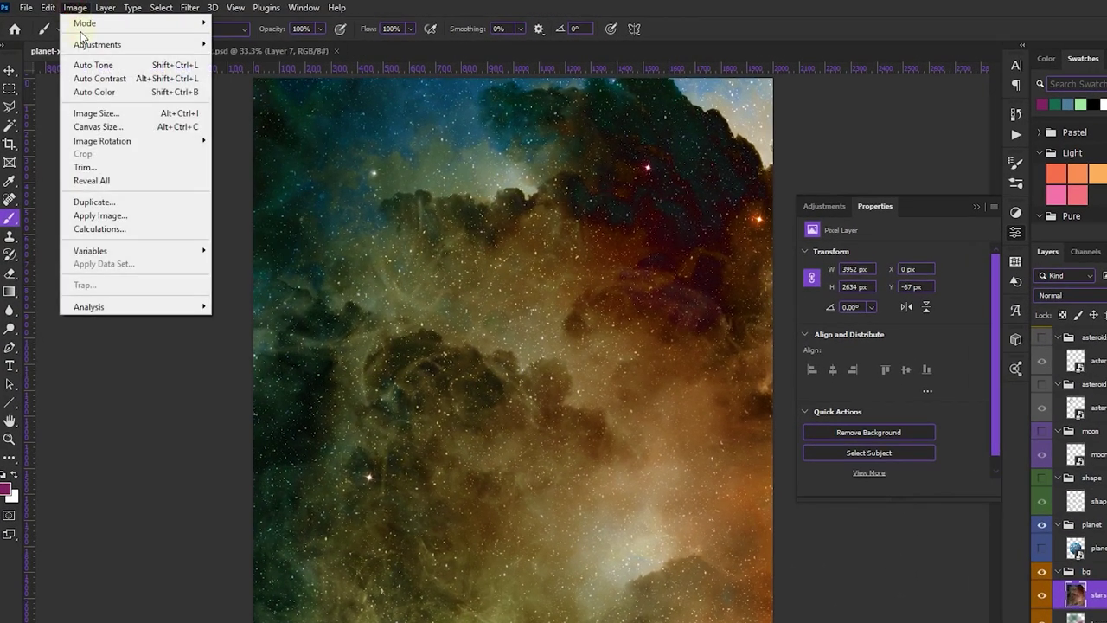
mouse_move(86, 44)
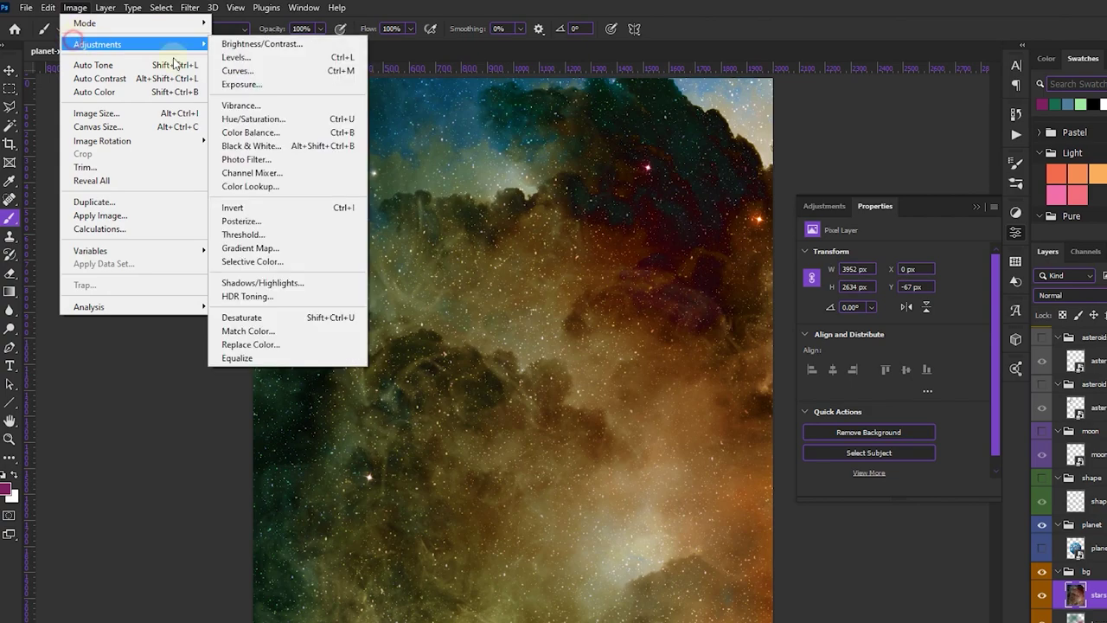
left_click(246, 318)
Set the stars layer's blend mode to Color Dodge and split its Blend If This Layer shadow slider to 0 / 182
right_click(1094, 595)
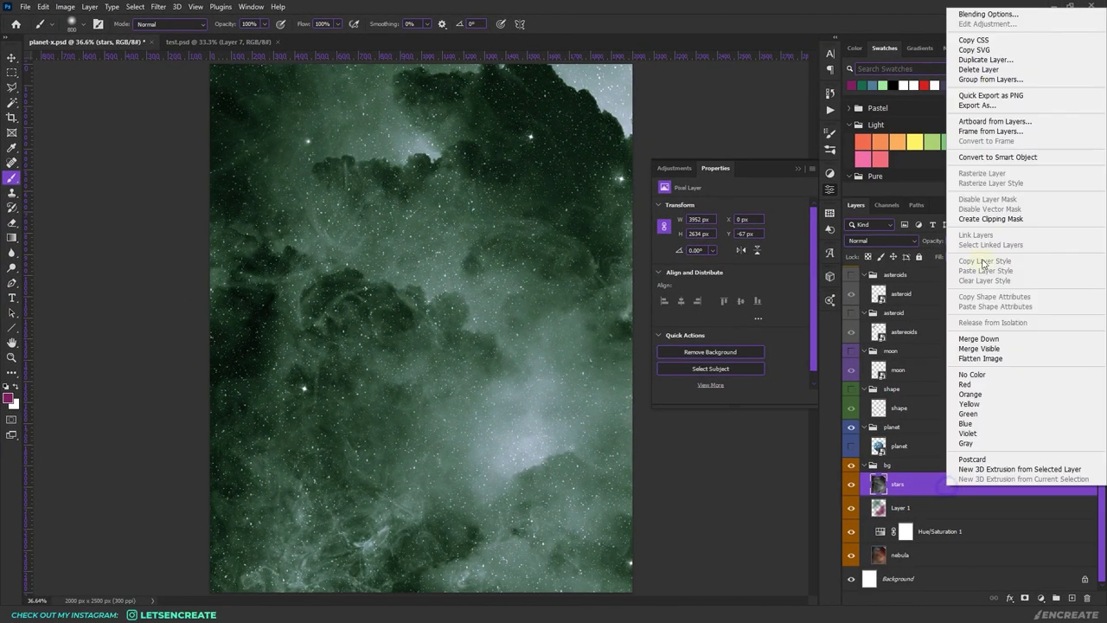
left_click(983, 15)
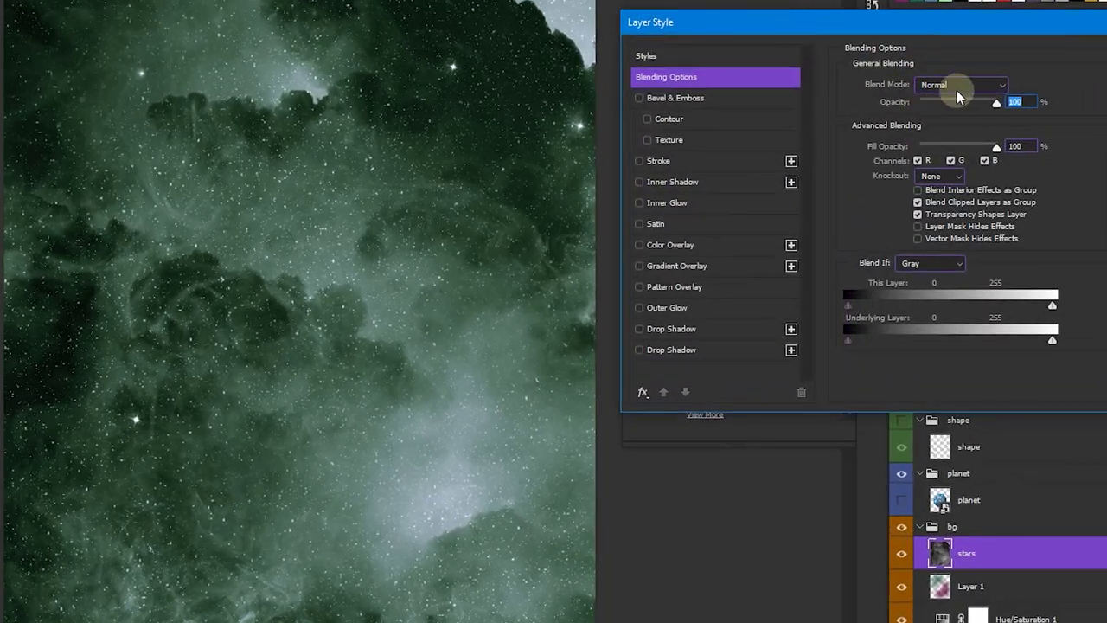
left_click(958, 87)
left_click(951, 251)
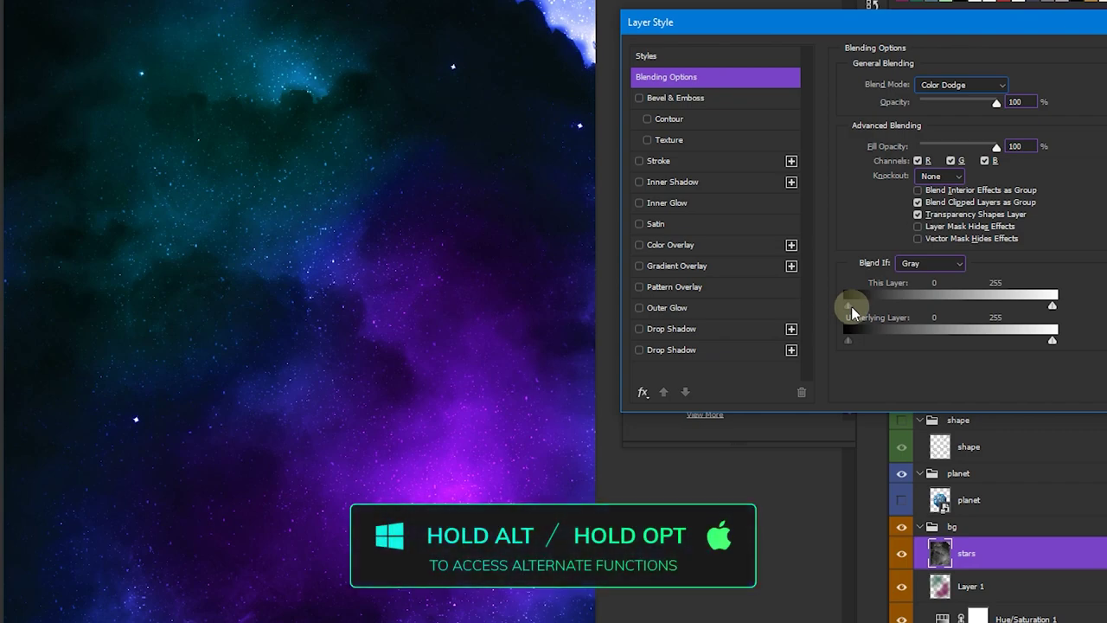
left_click_drag(855, 311, 924, 310)
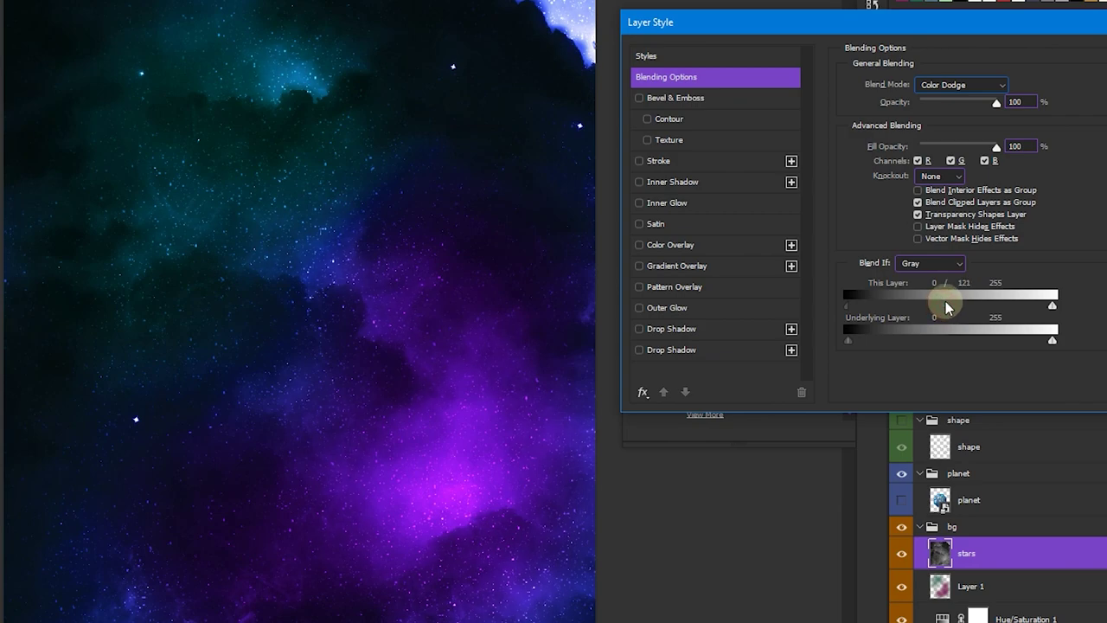
left_click_drag(947, 303, 1015, 312)
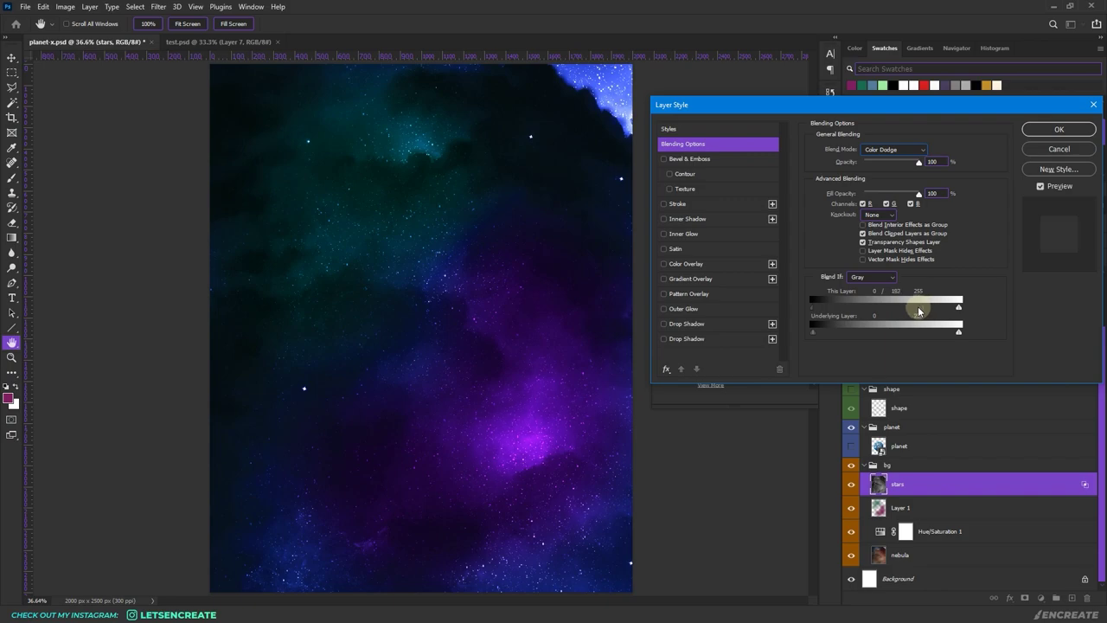
left_click(1046, 129)
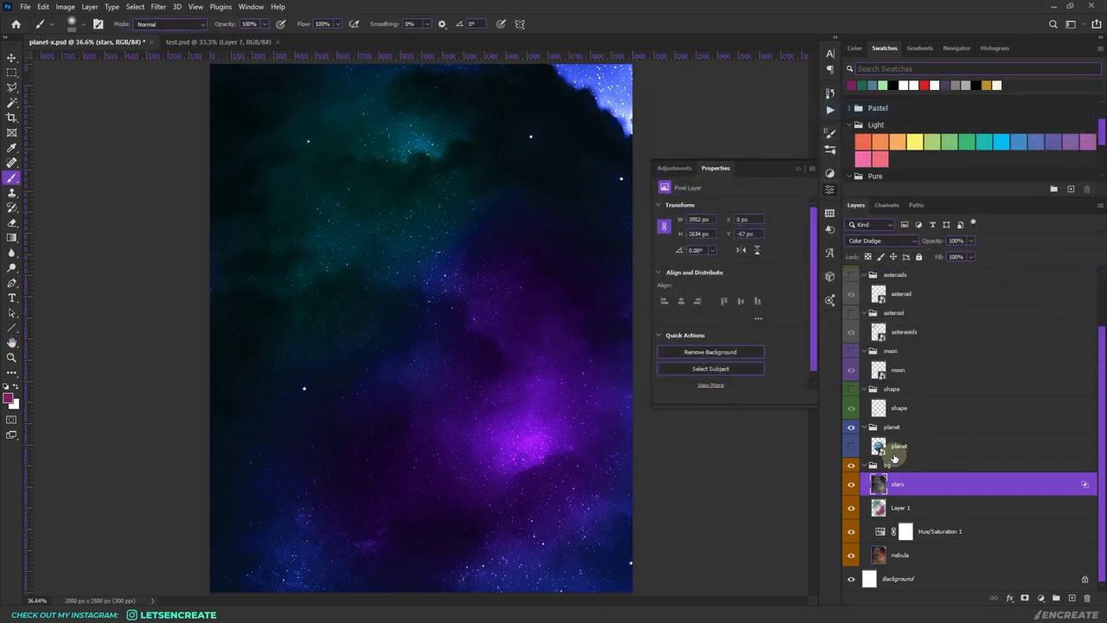
Show the planet layer again and add a Curves adjustment clipped to it
left_click(940, 447)
left_click(853, 447)
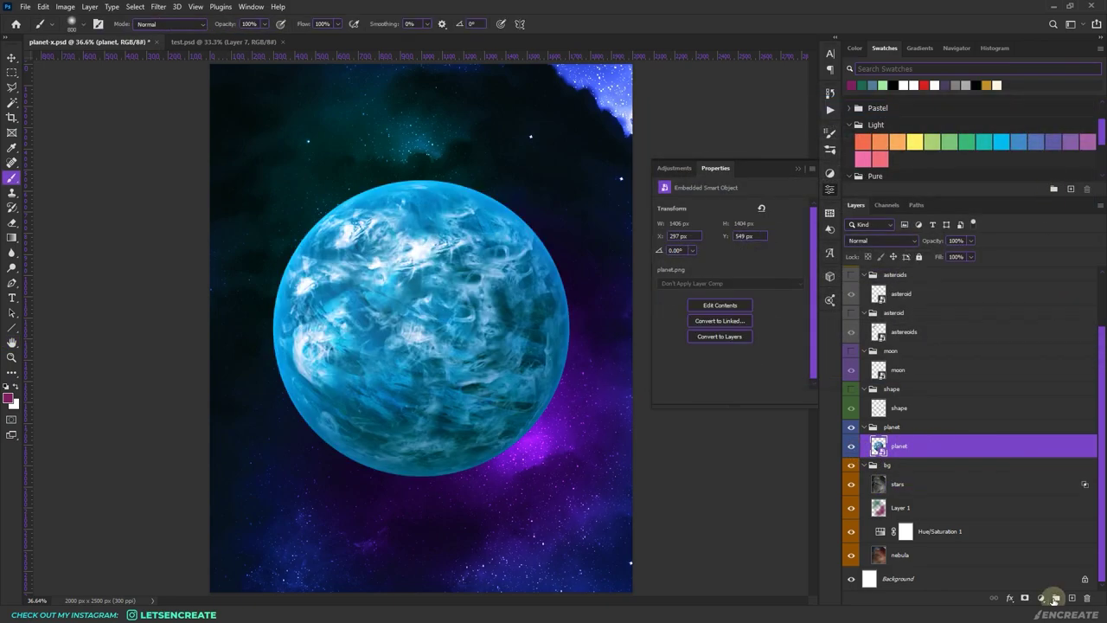
left_click(1041, 598)
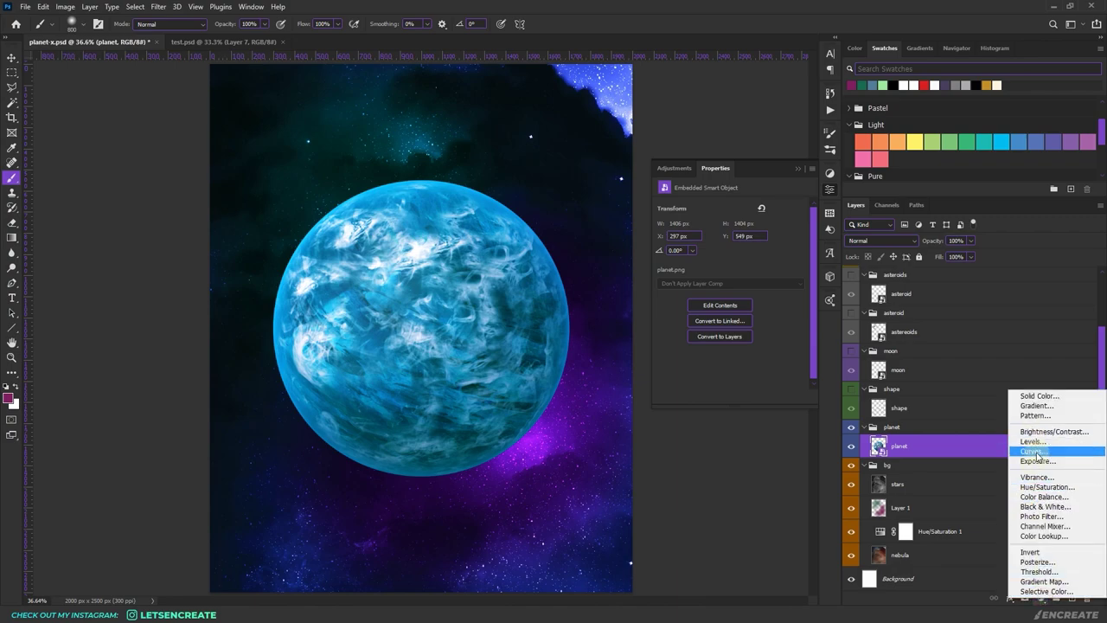
left_click(1034, 451)
right_click(949, 445)
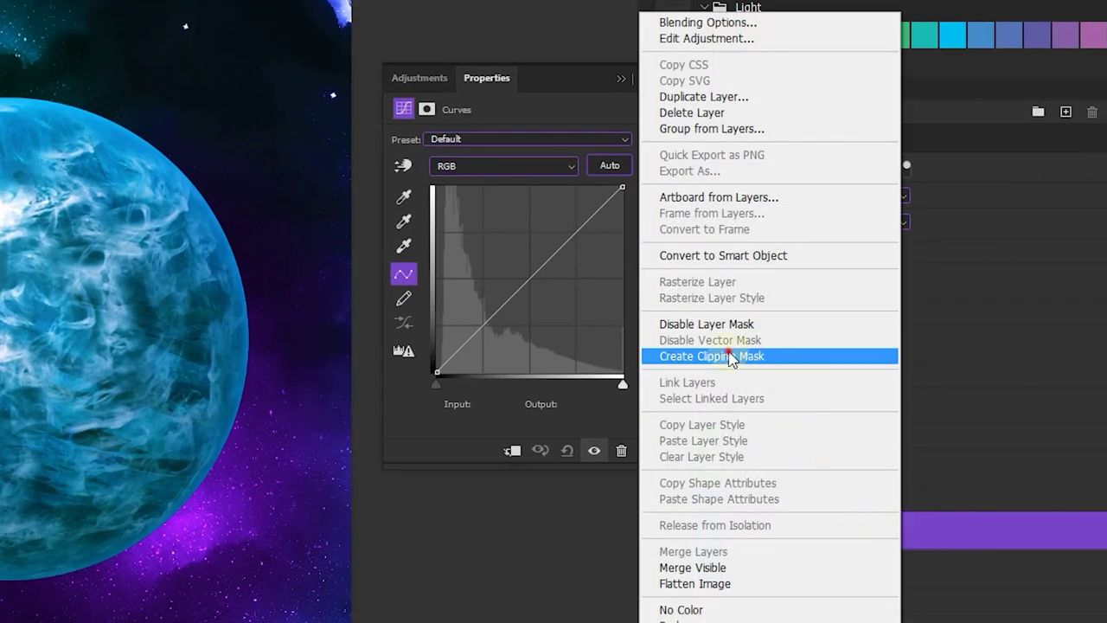
left_click(727, 356)
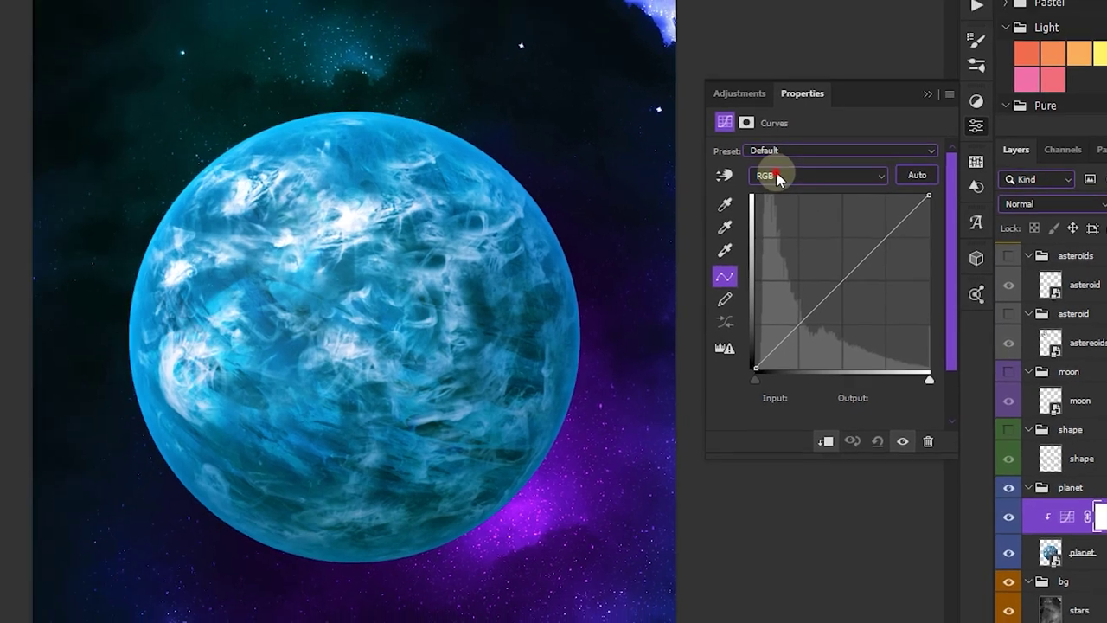
Shape the Curves' Red channel with a midpoint at 128/128, raised shadows and highlights lowered to input 205, output 189
left_click(463, 166)
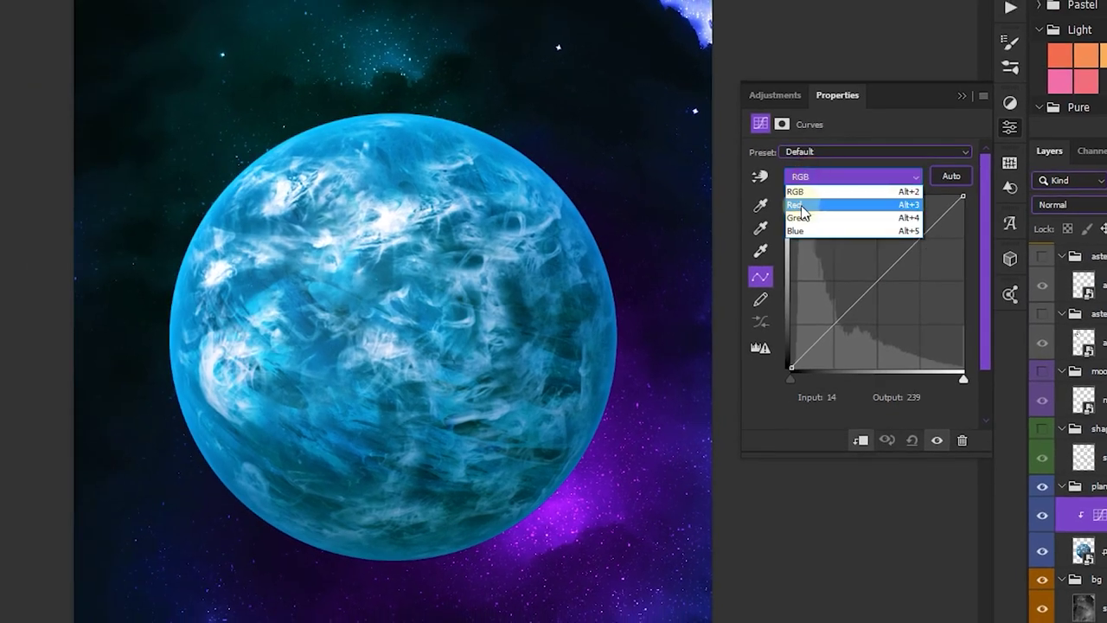
left_click(799, 207)
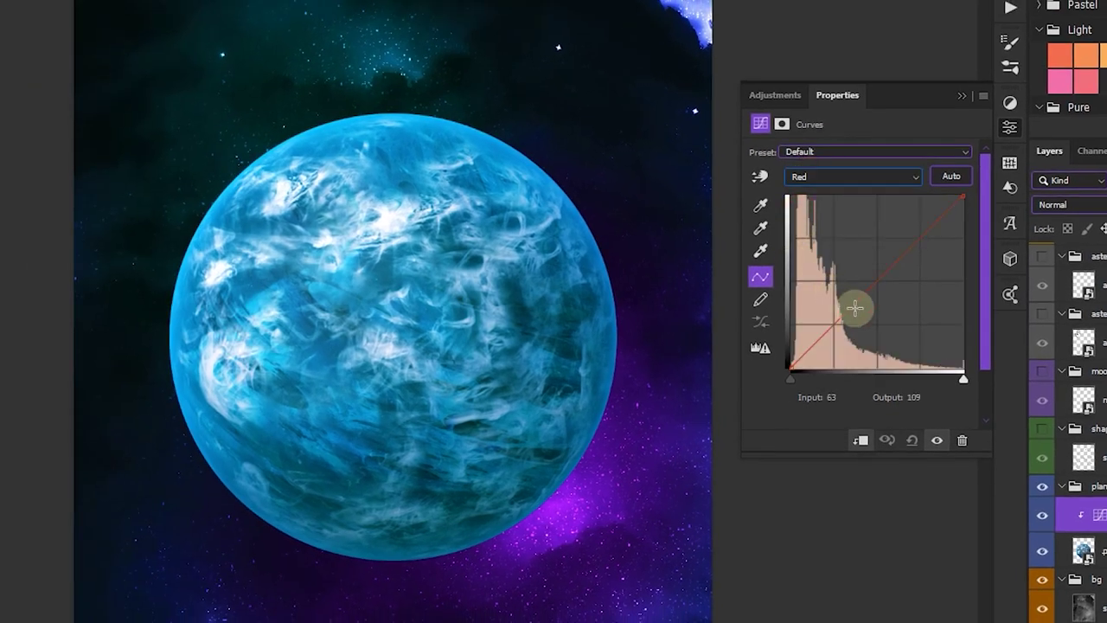
left_click(878, 280)
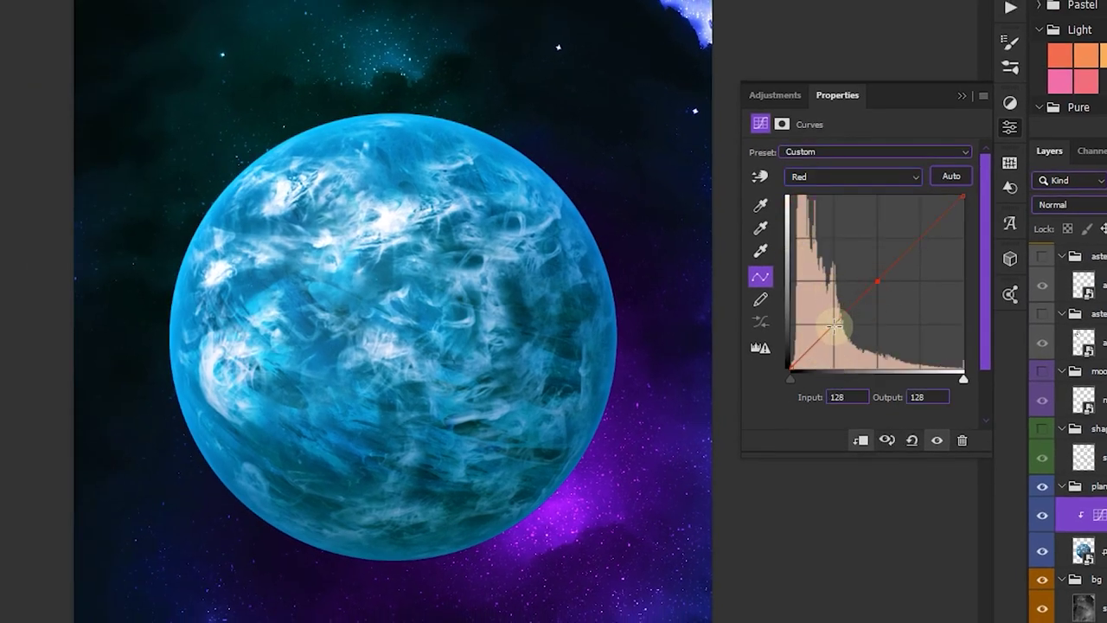
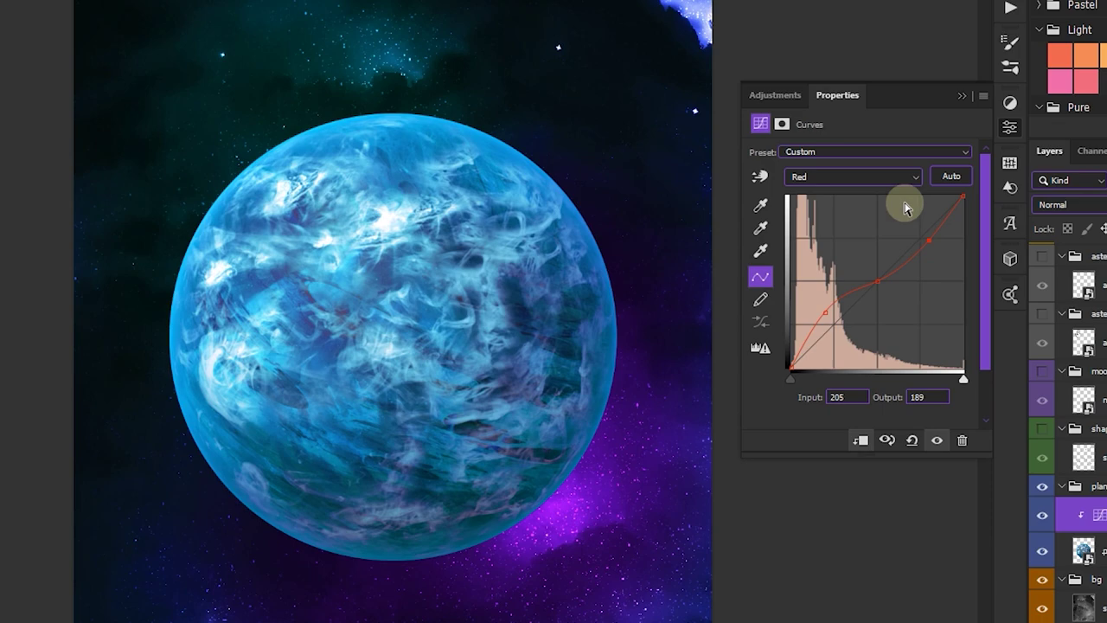
Raise the midtones of the Curves' Blue channel to input 111, output 140
left_click(840, 176)
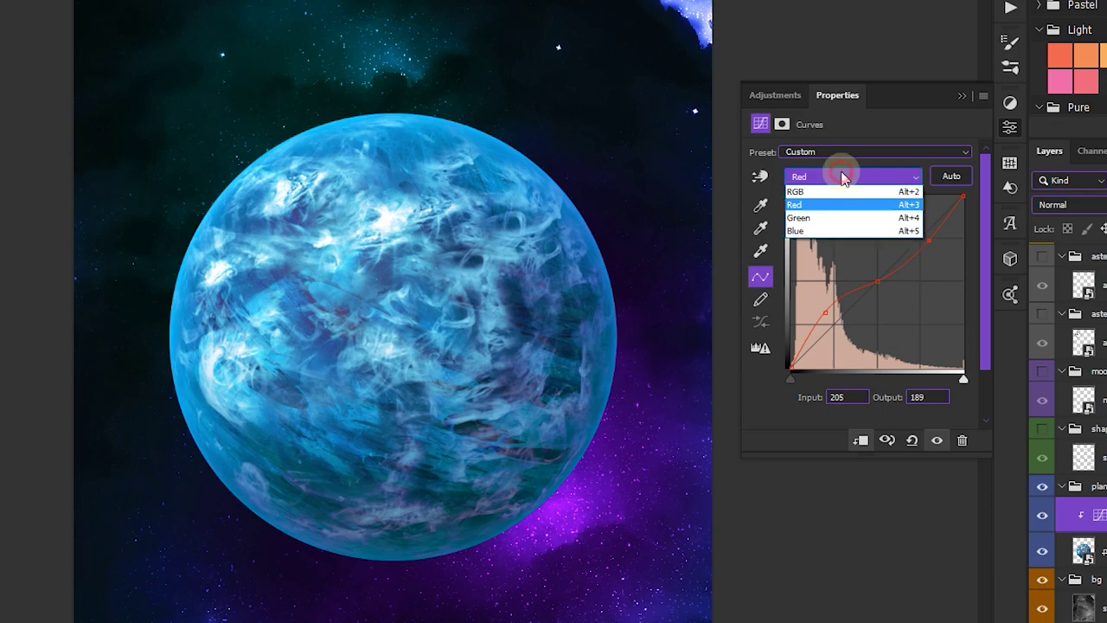
left_click(797, 231)
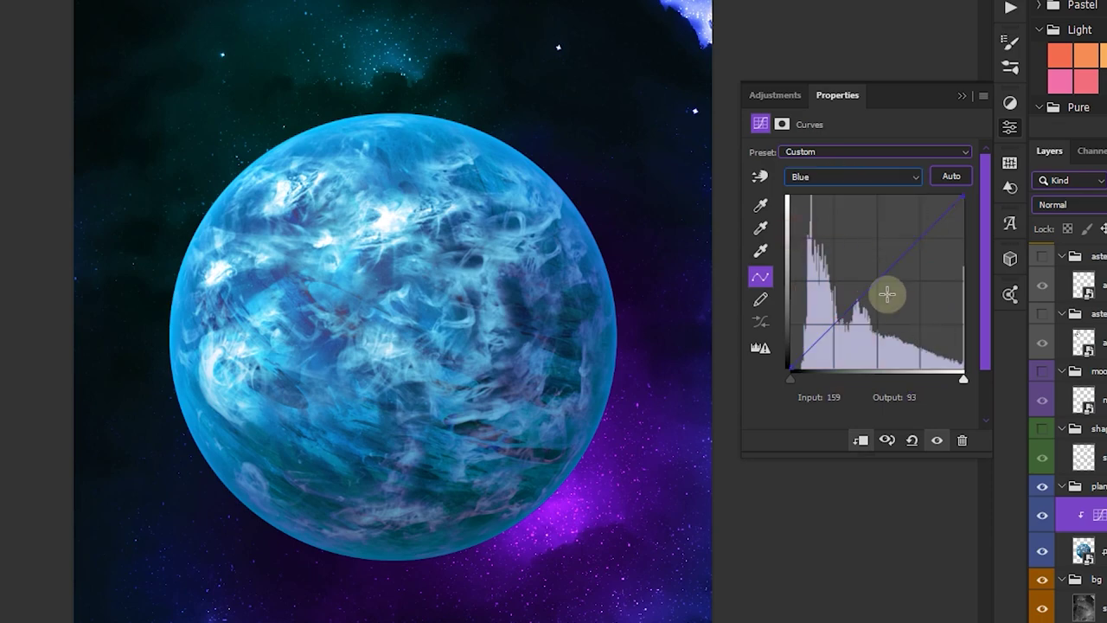
left_click_drag(877, 282, 866, 273)
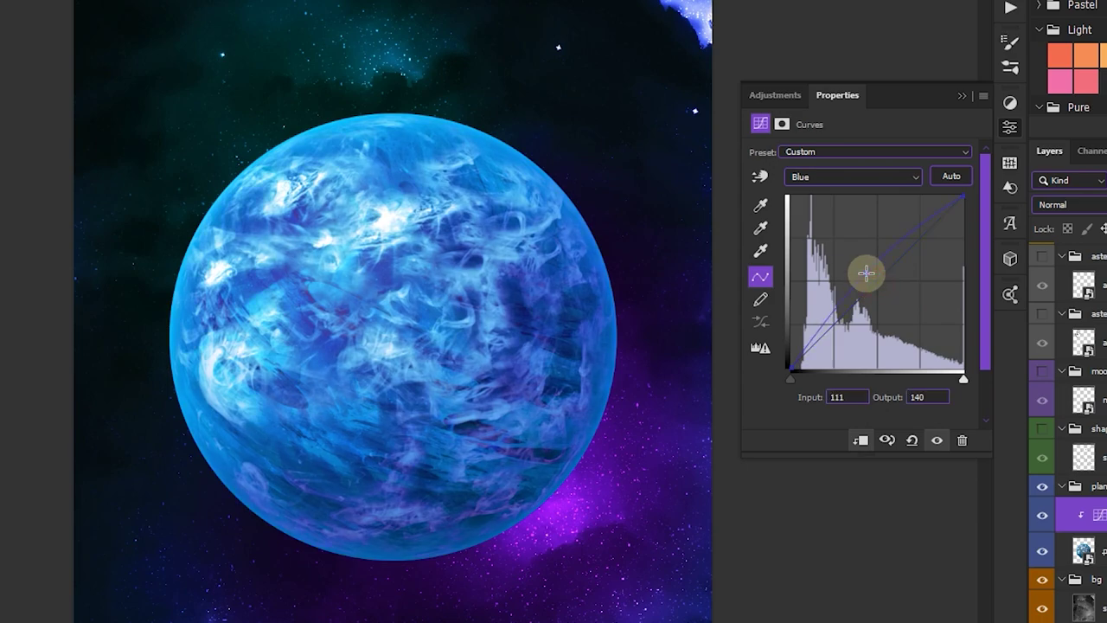
Add an Exposure adjustment above the planet's Curves and make it a clipping mask
left_click(1040, 598)
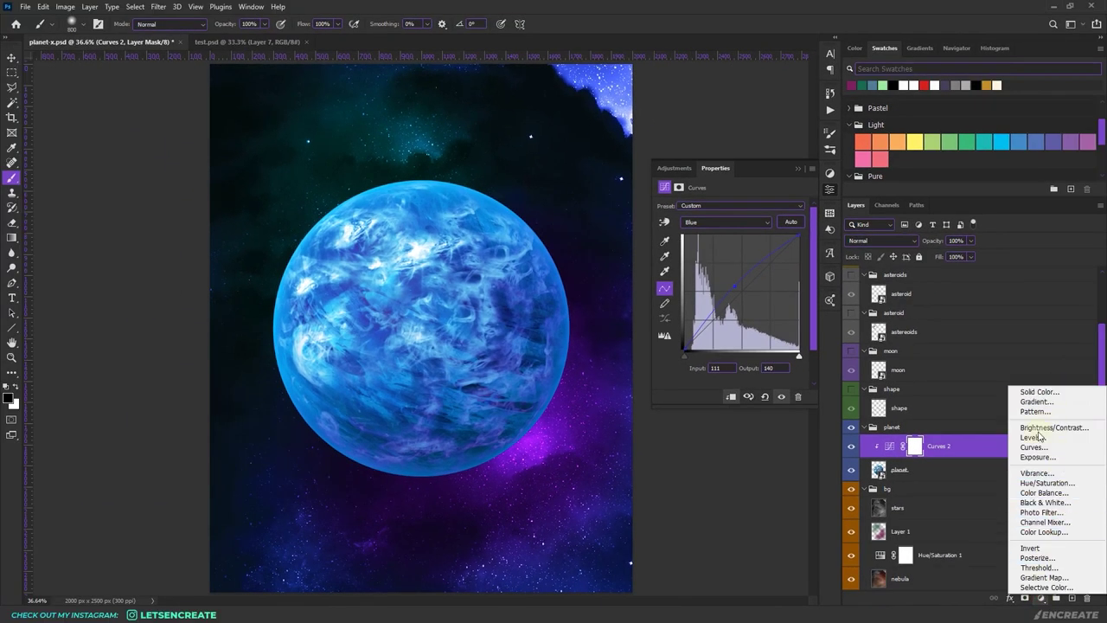
left_click(1037, 457)
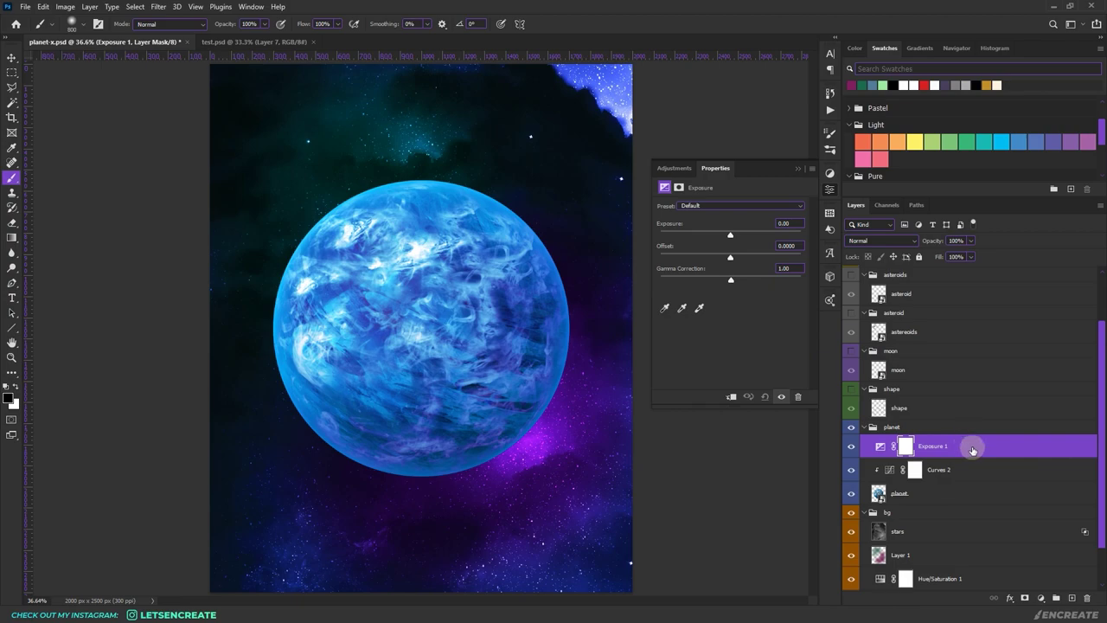
right_click(972, 449)
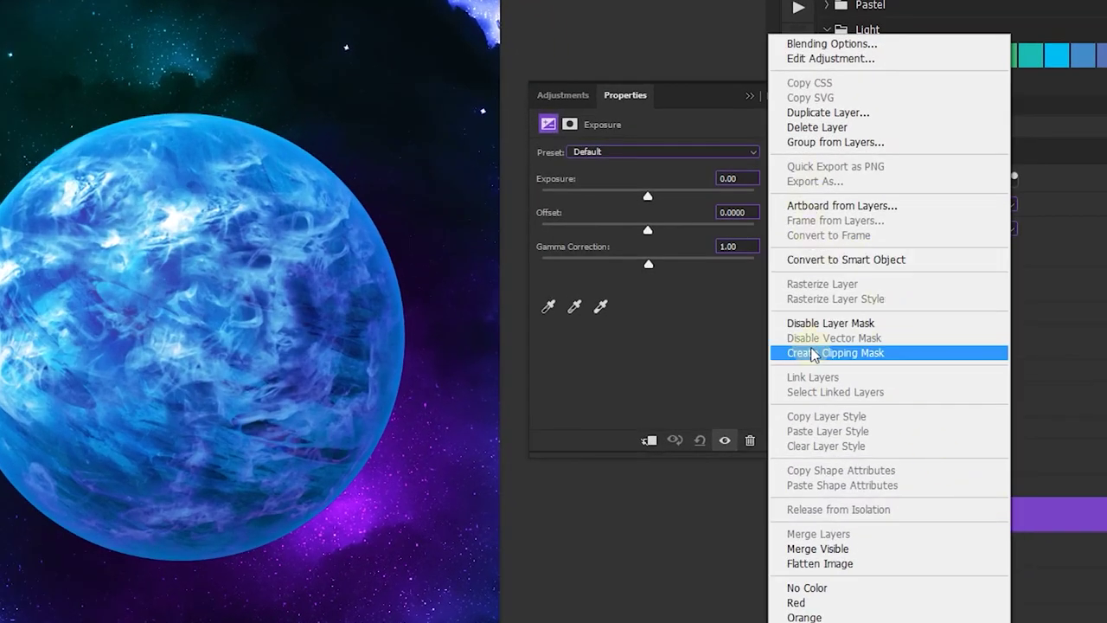
left_click(813, 353)
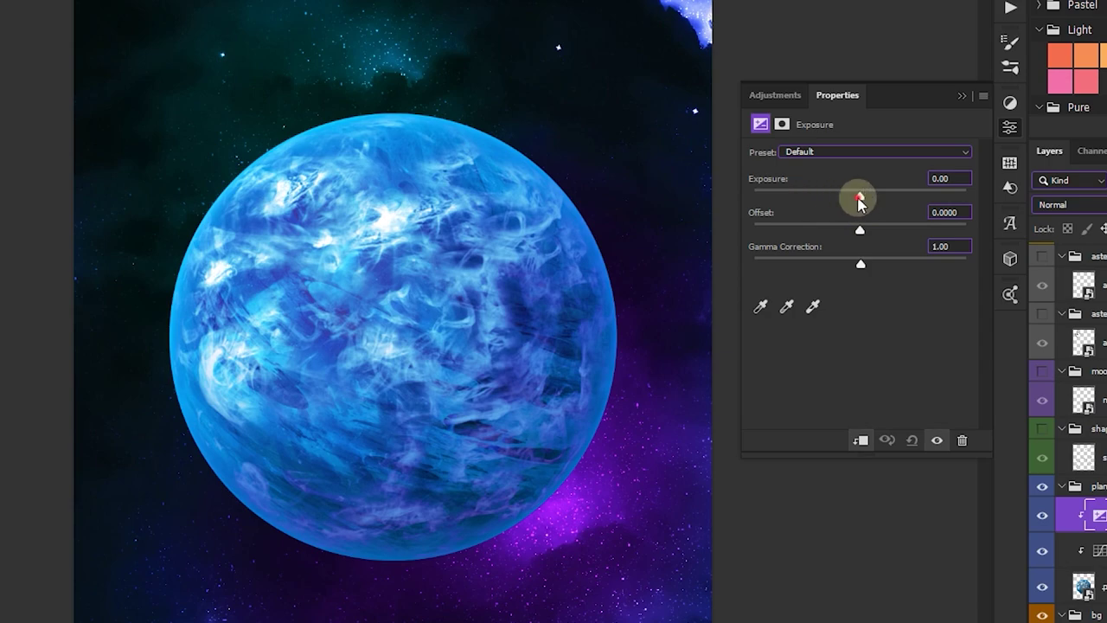
Set the planet's Exposure adjustment to -3.55 with gamma correction 0.68, and invert its layer mask to black
left_click_drag(859, 200, 805, 201)
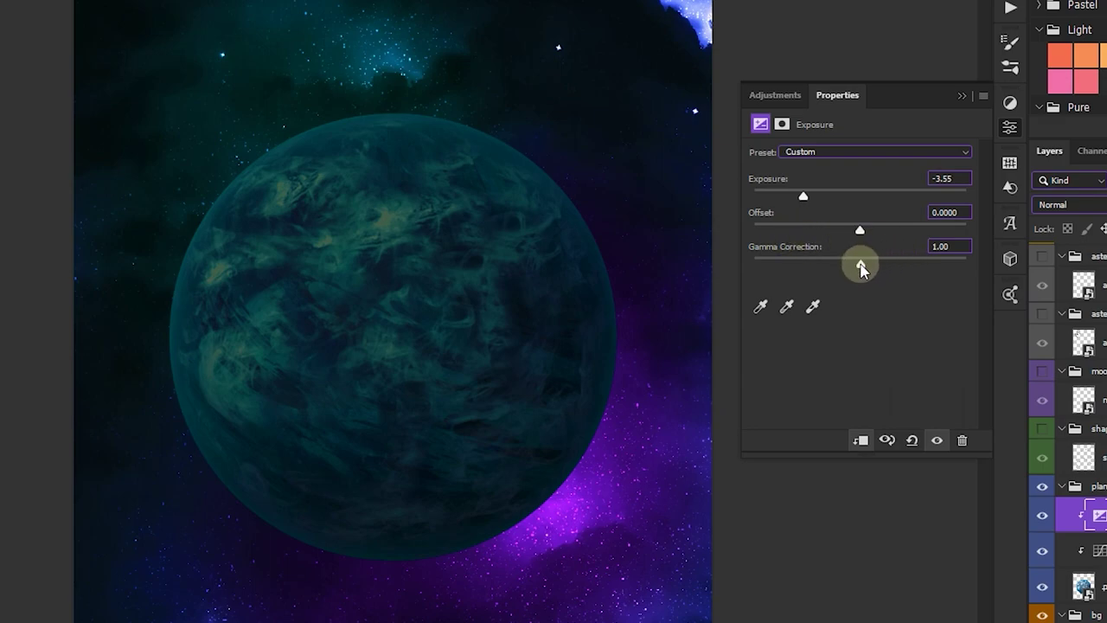
left_click_drag(862, 268, 888, 266)
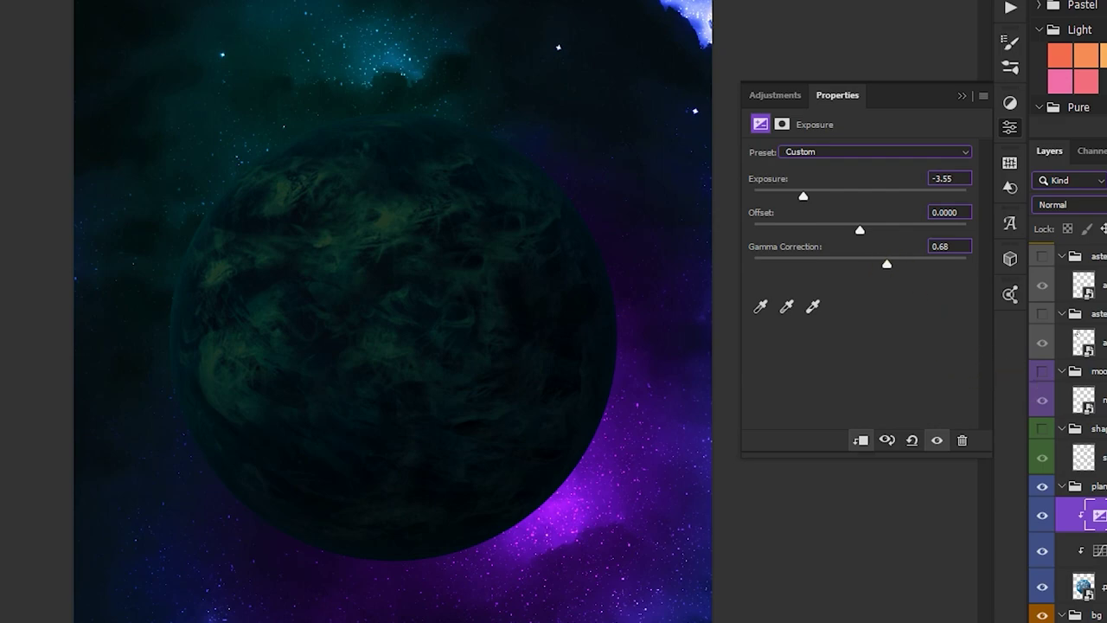
left_click(1106, 518)
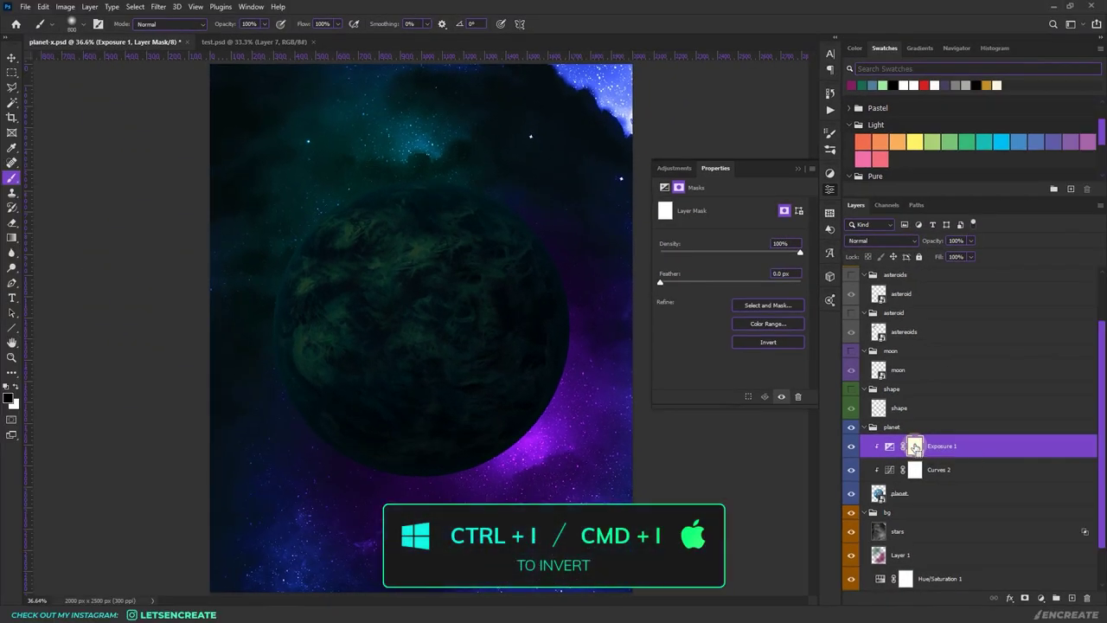
key("ctrl+i")
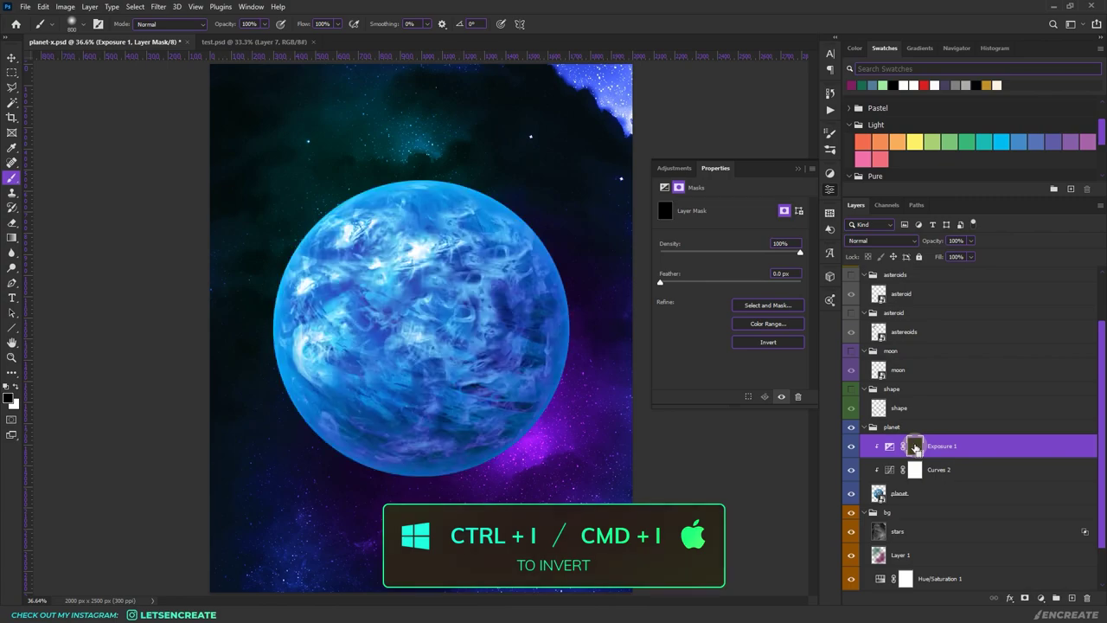
Paint white on the Exposure mask with the Soft Round Pressure Opacity and Flow brush to shade the planet's lower and right edges
left_click(69, 24)
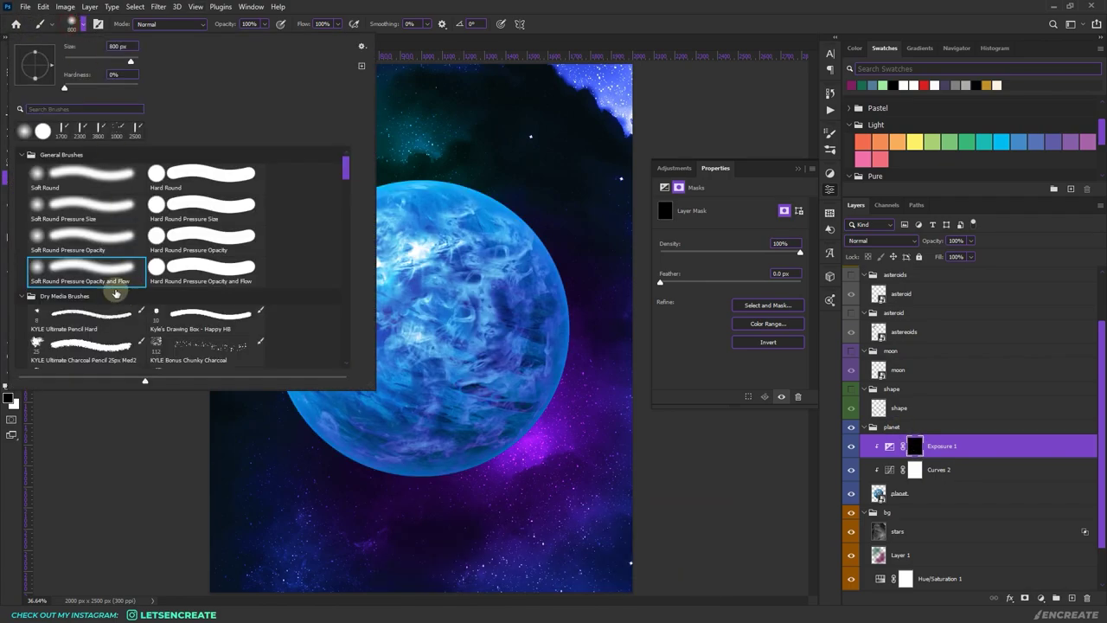
double_click(82, 270)
left_click(18, 387)
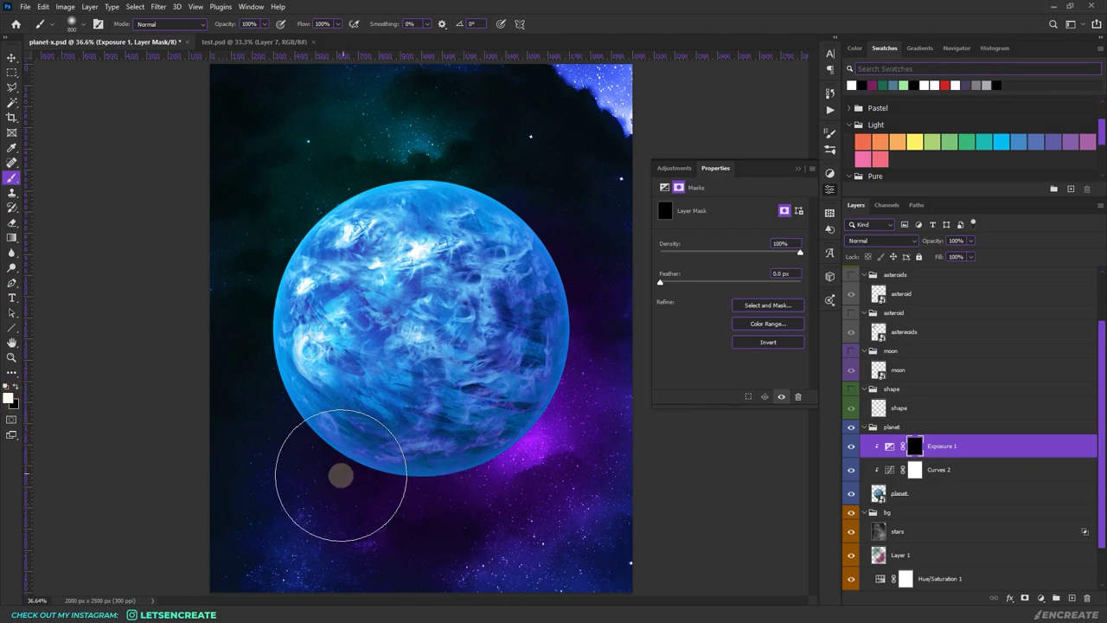
mouse_move(341, 474)
left_mouse_down()
mouse_move(510, 503)
mouse_move(576, 443)
mouse_move(616, 287)
mouse_move(615, 217)
mouse_move(531, 469)
left_mouse_up()
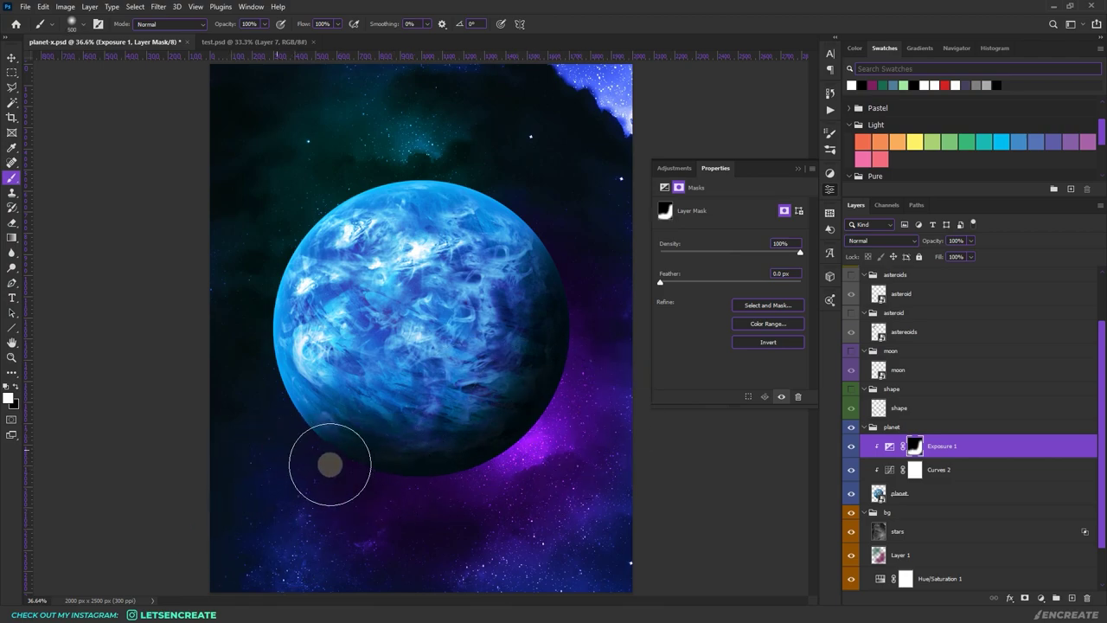
left_click_drag(415, 435, 507, 247)
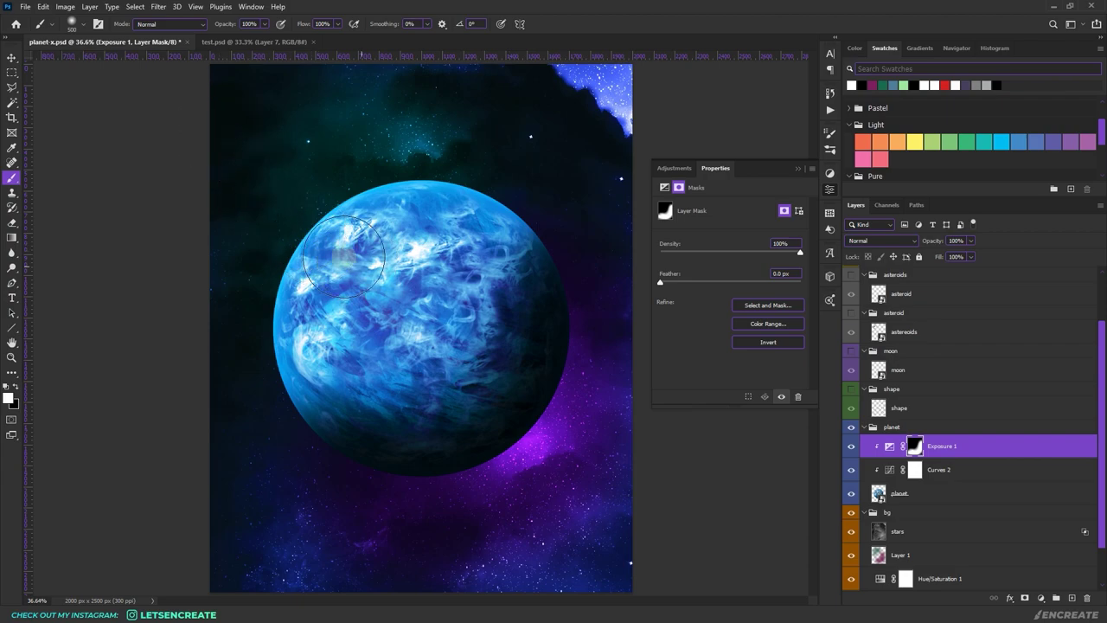
mouse_move(415, 438)
left_mouse_down()
mouse_move(552, 244)
mouse_move(565, 171)
mouse_move(398, 432)
mouse_move(372, 423)
mouse_move(573, 196)
mouse_move(459, 388)
mouse_move(260, 444)
mouse_move(439, 363)
mouse_move(554, 141)
mouse_move(409, 406)
mouse_move(296, 489)
mouse_move(576, 444)
left_mouse_up()
left_click(664, 187)
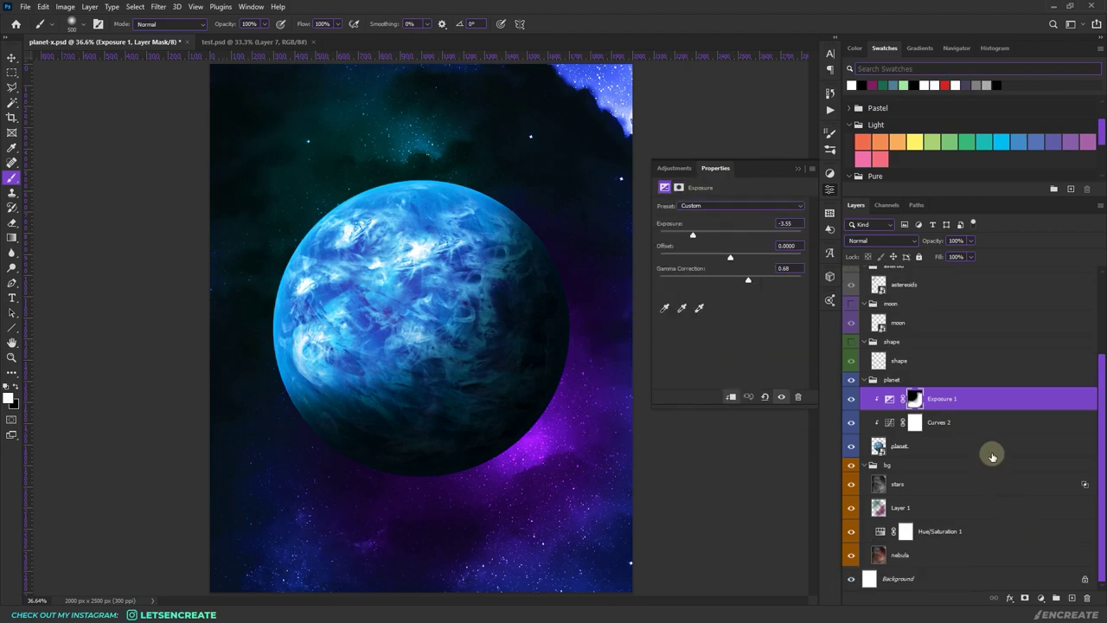
Add an Outer Glow to the planet layer with Linear Dodge (Add) blending and the blue colour 2794c1
left_click(954, 447)
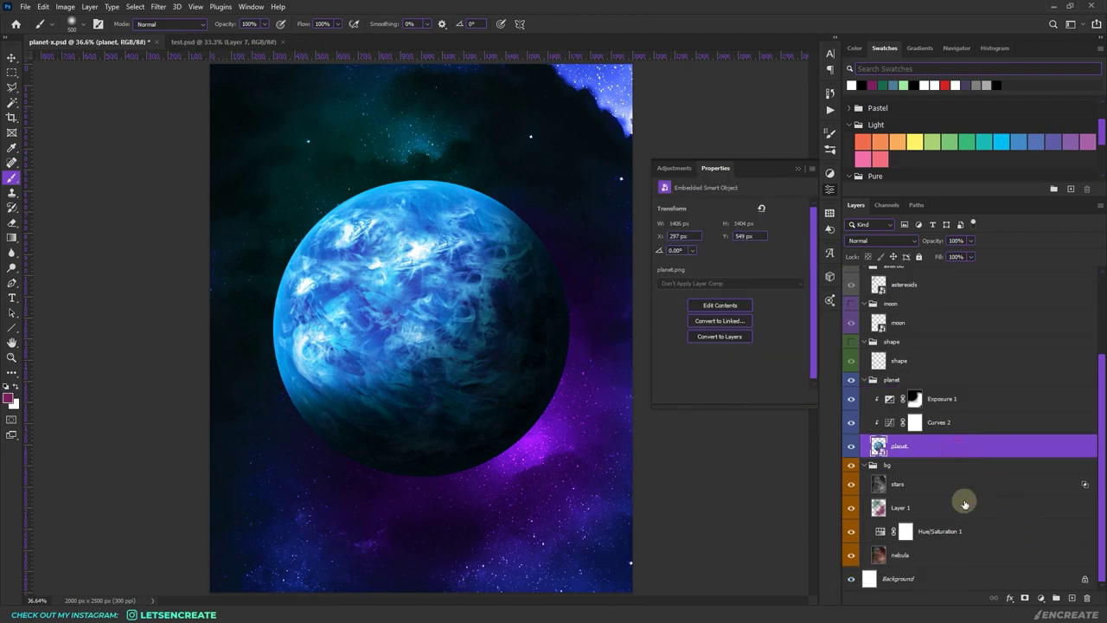
right_click(966, 451)
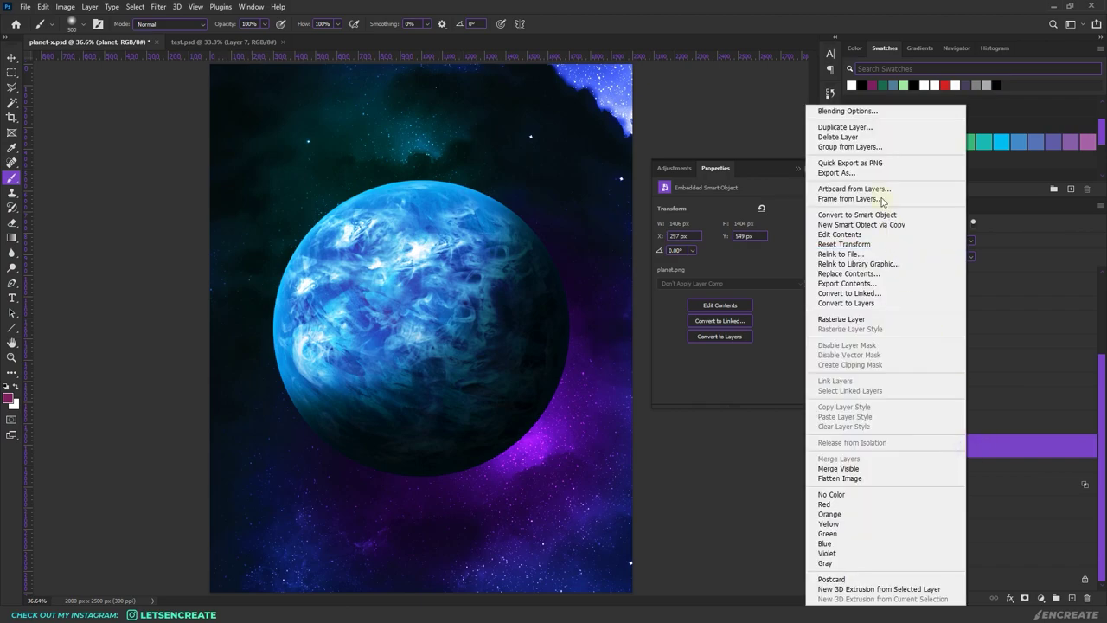
left_click(837, 108)
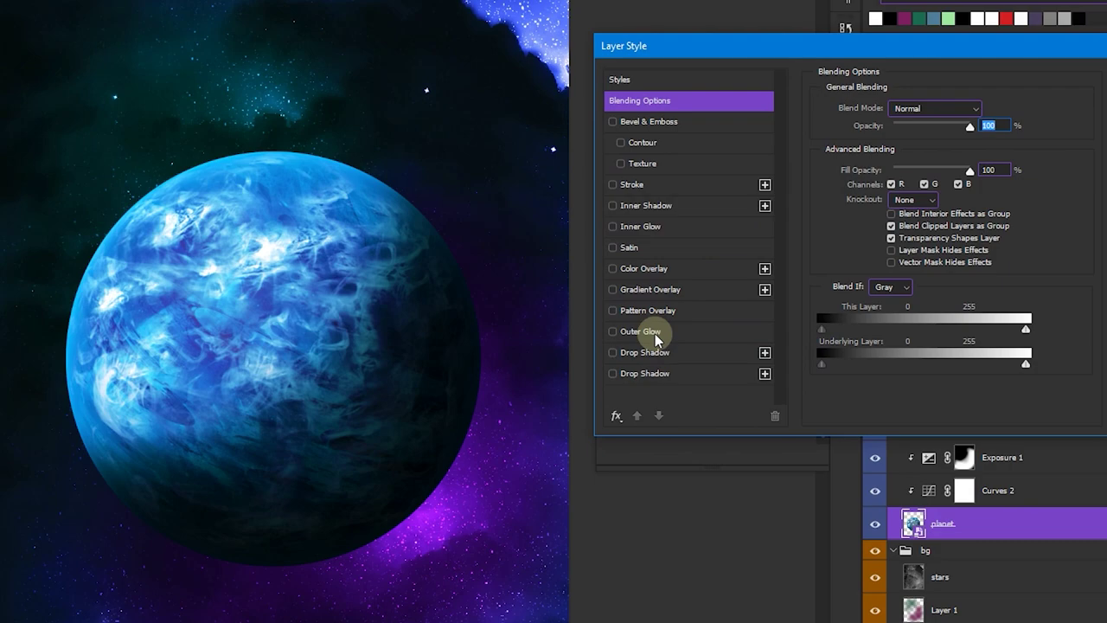
left_click(654, 335)
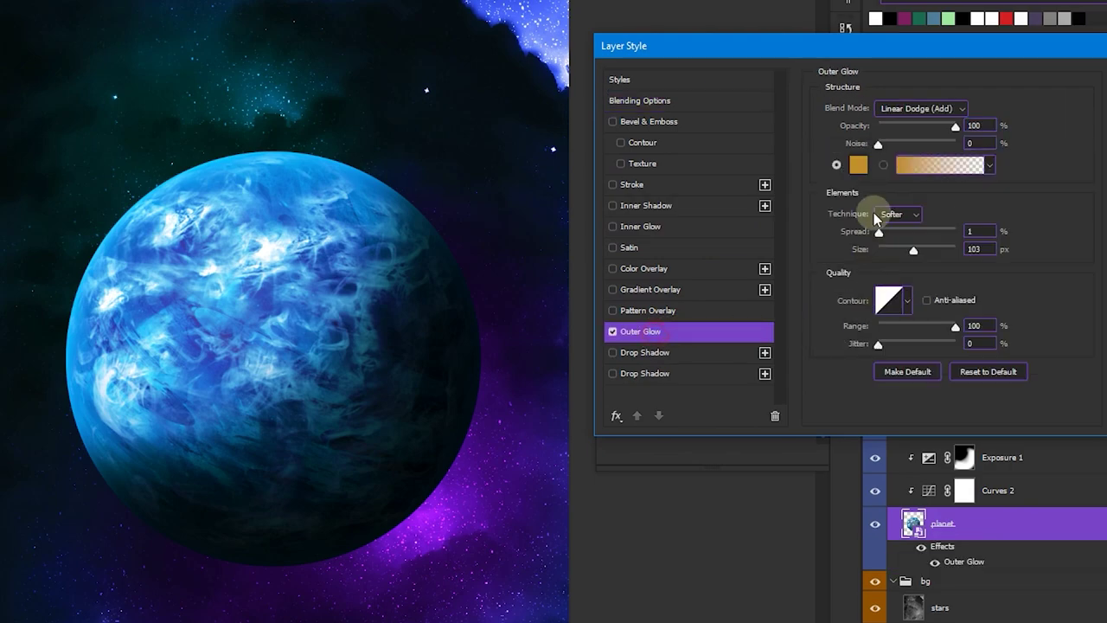
left_click(902, 110)
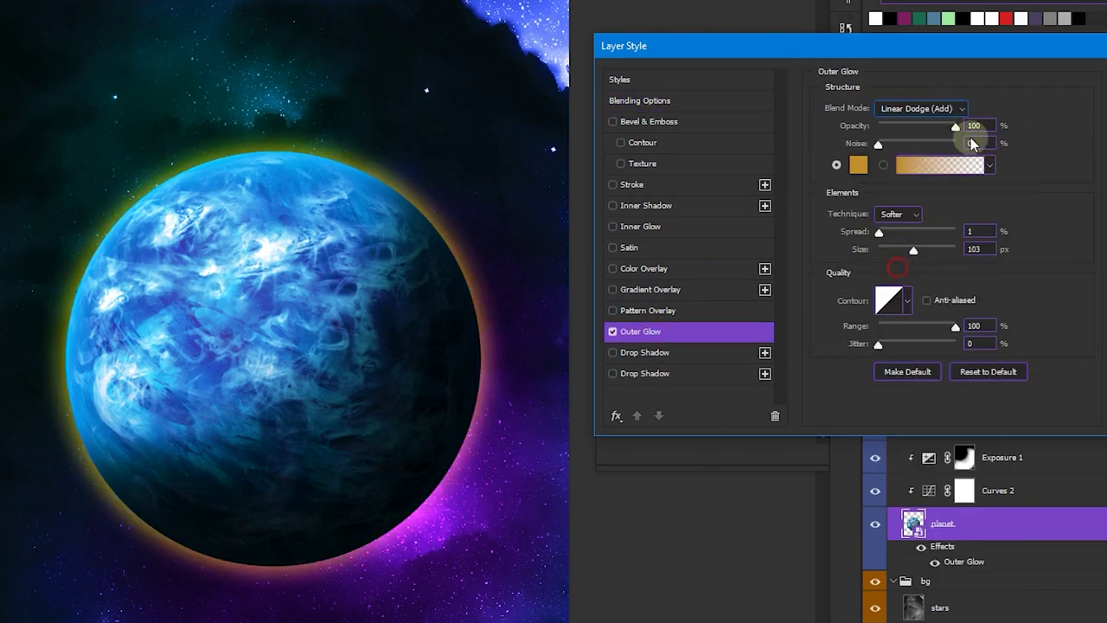
left_click(903, 110)
left_click(857, 165)
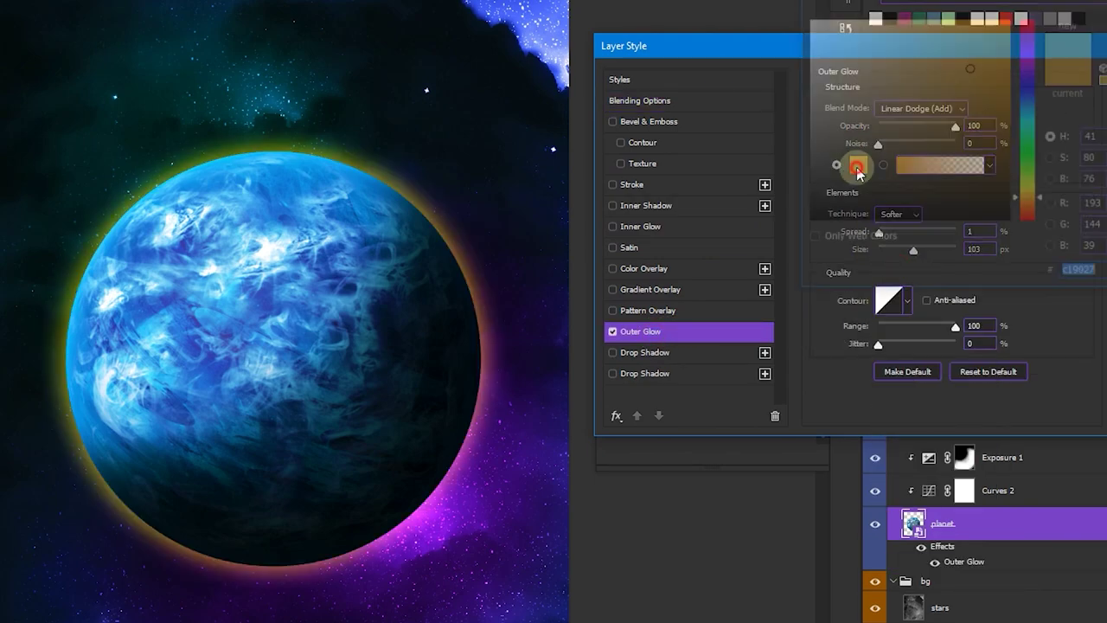
left_click(1029, 111)
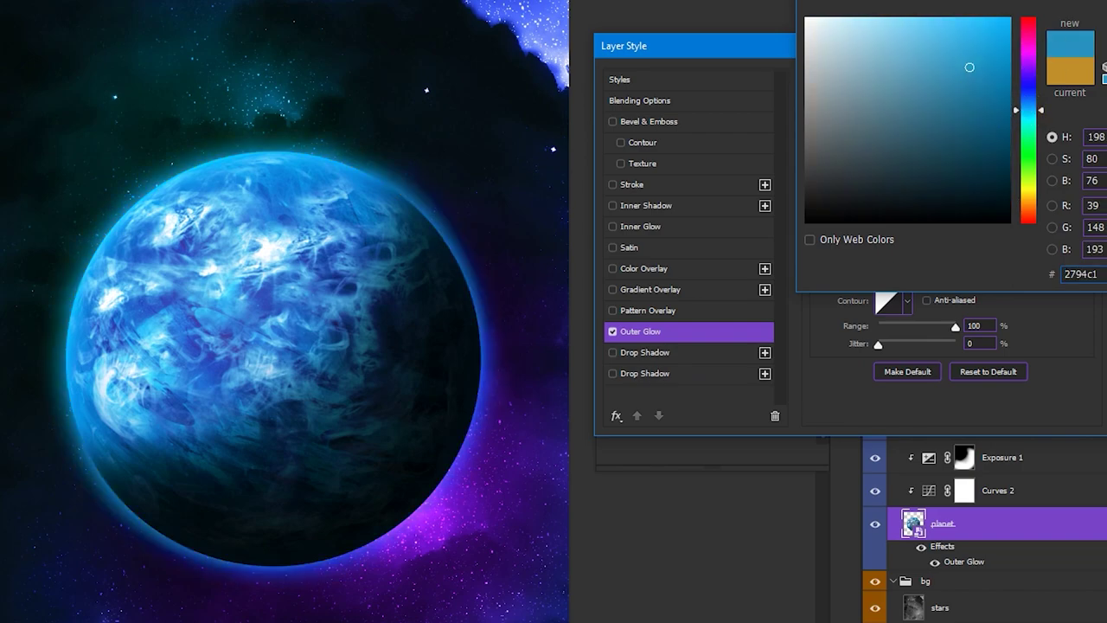
key("Return")
Set the planet's Outer Glow to 58% opacity and 40 px size, and apply the layer style
left_click_drag(915, 255, 891, 247)
left_click_drag(954, 128, 923, 127)
left_click_drag(891, 250, 897, 250)
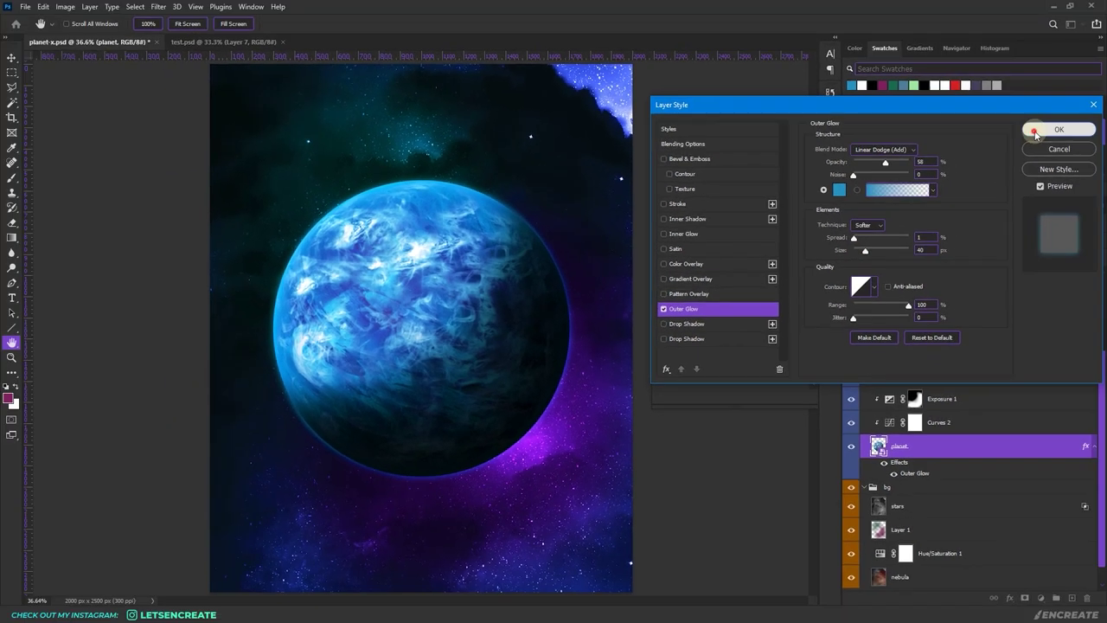
key("Return")
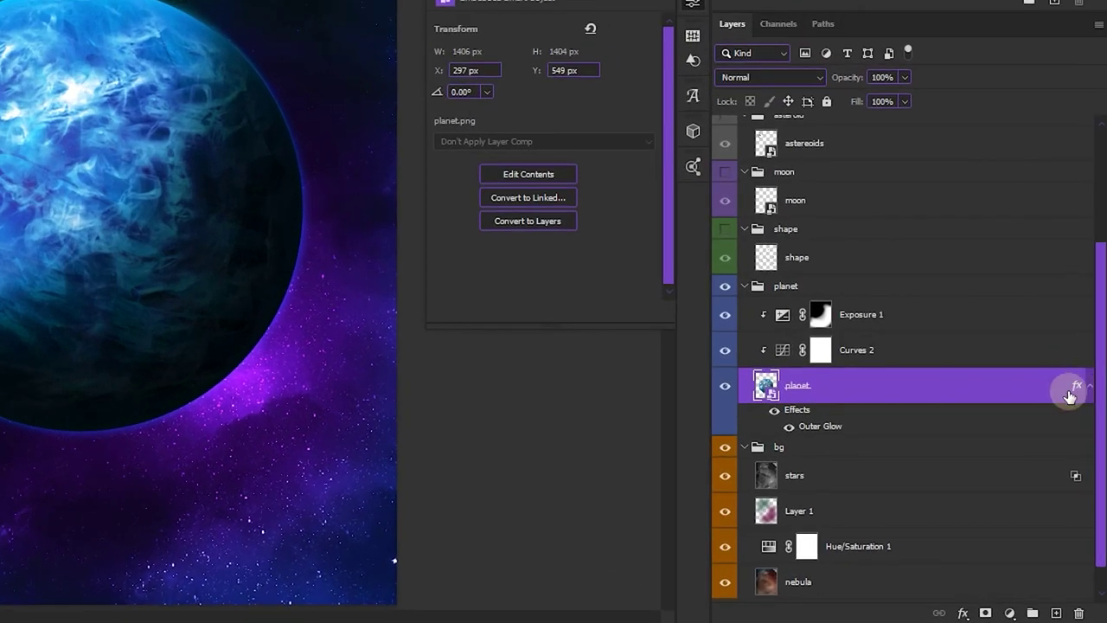
Separate the planet's Outer Glow effect into its own layer and toggle that layer's visibility to check the glow
right_click(1078, 389)
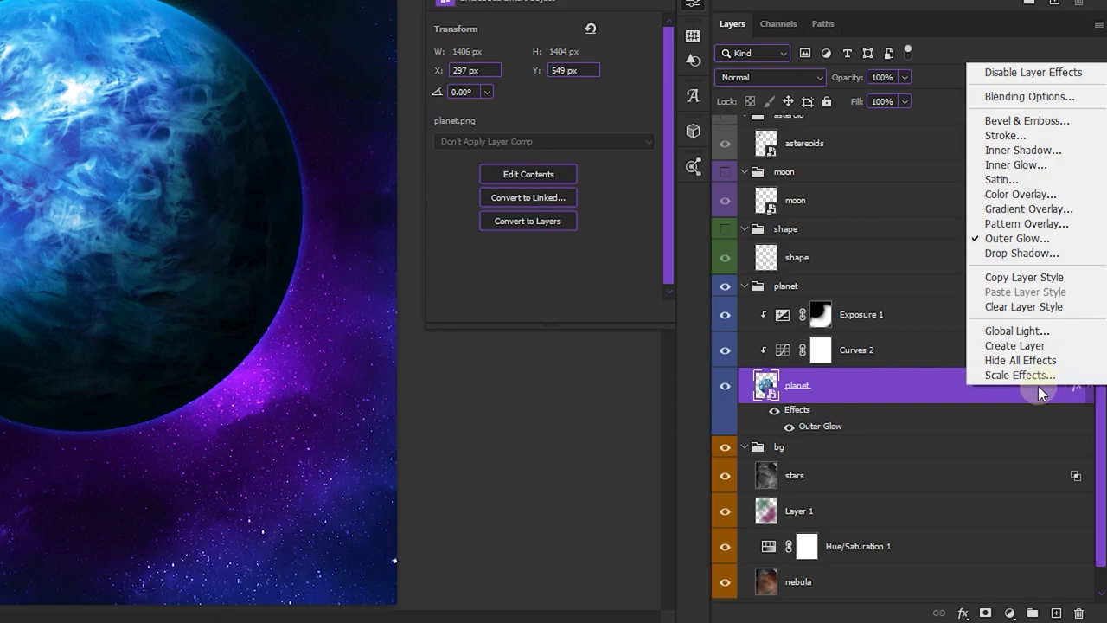
left_click(1022, 351)
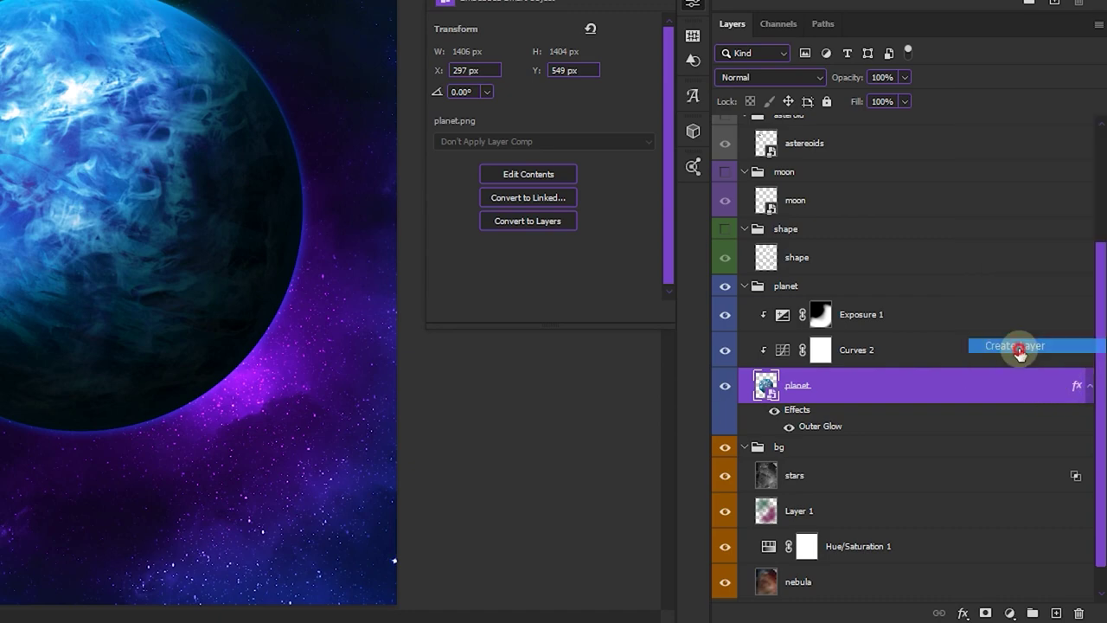
left_click(923, 435)
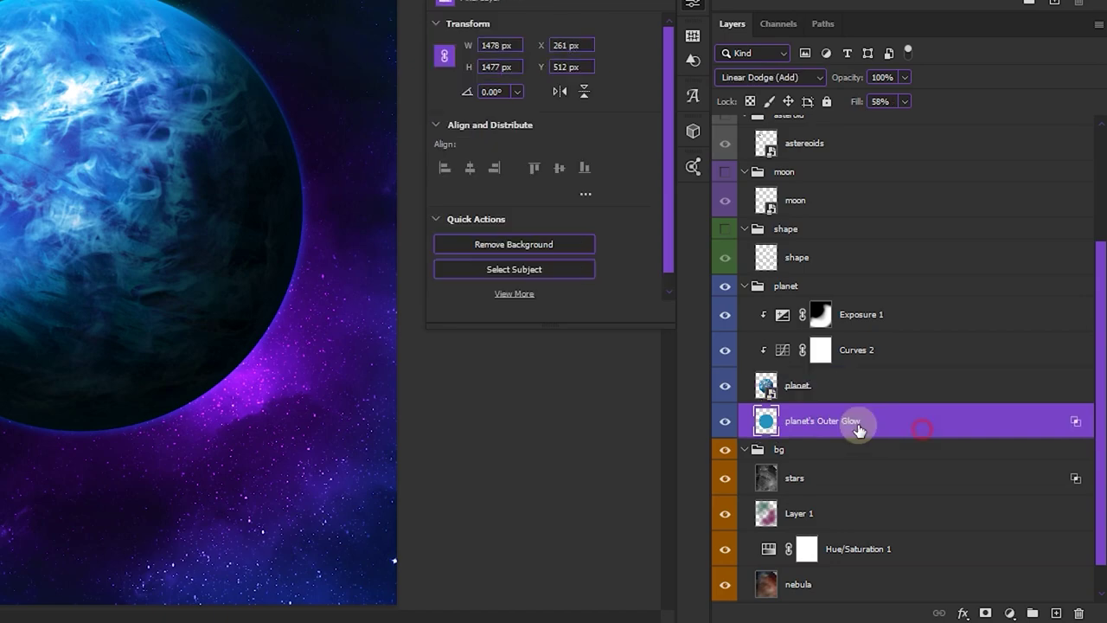
left_click(724, 420)
left_click(724, 420)
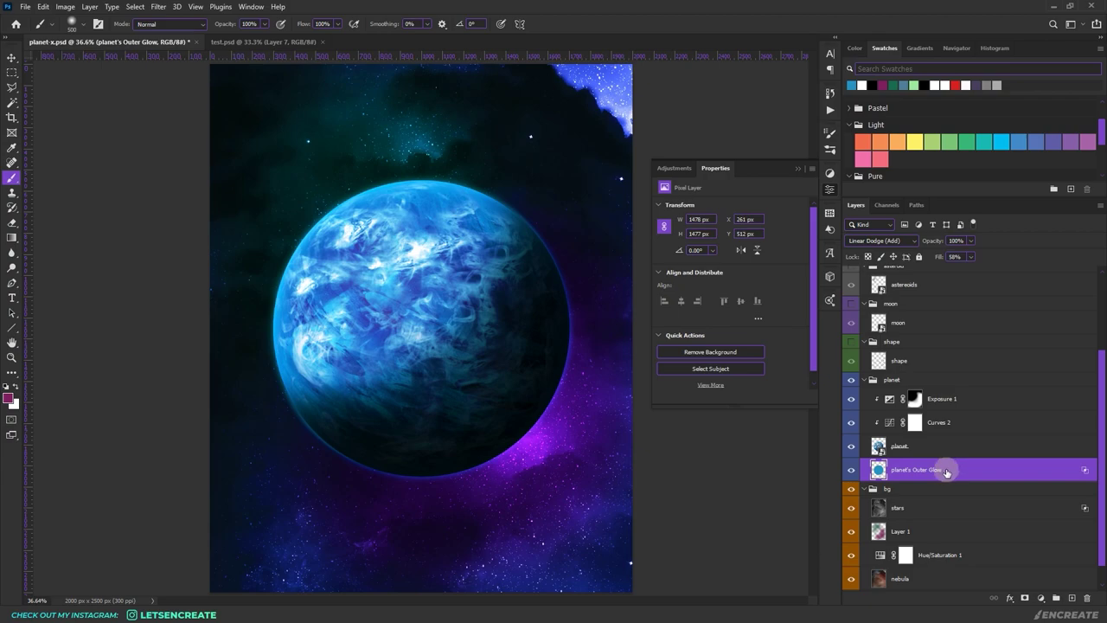
Load the planet's Outer Glow layer as a selection and deselect it again
scroll(861, 430, "down", 1)
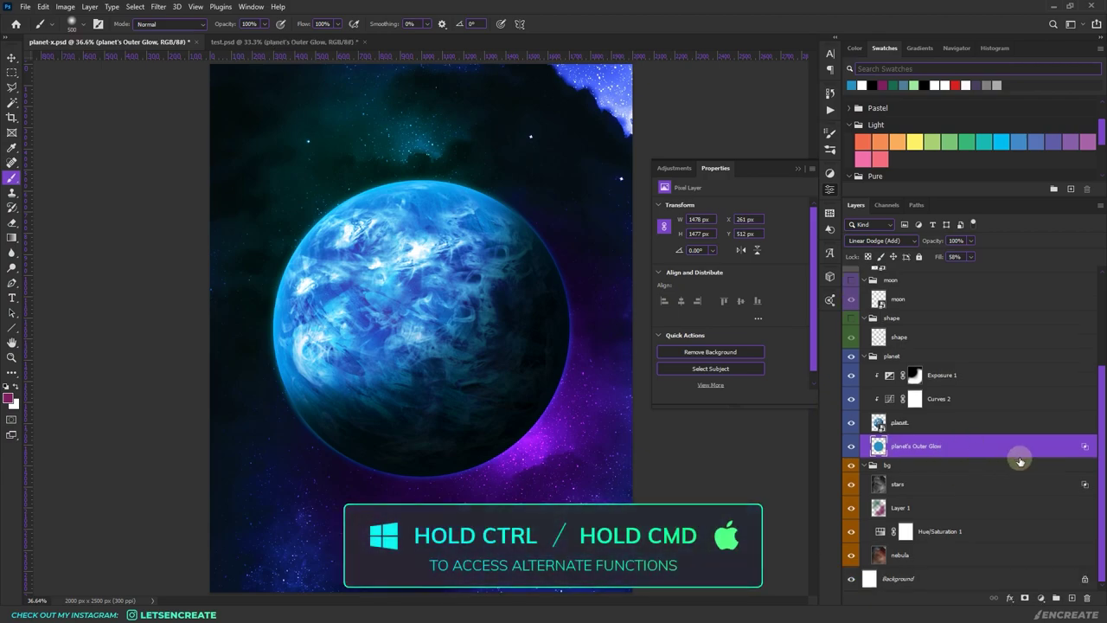
left_click(879, 447, "ctrl")
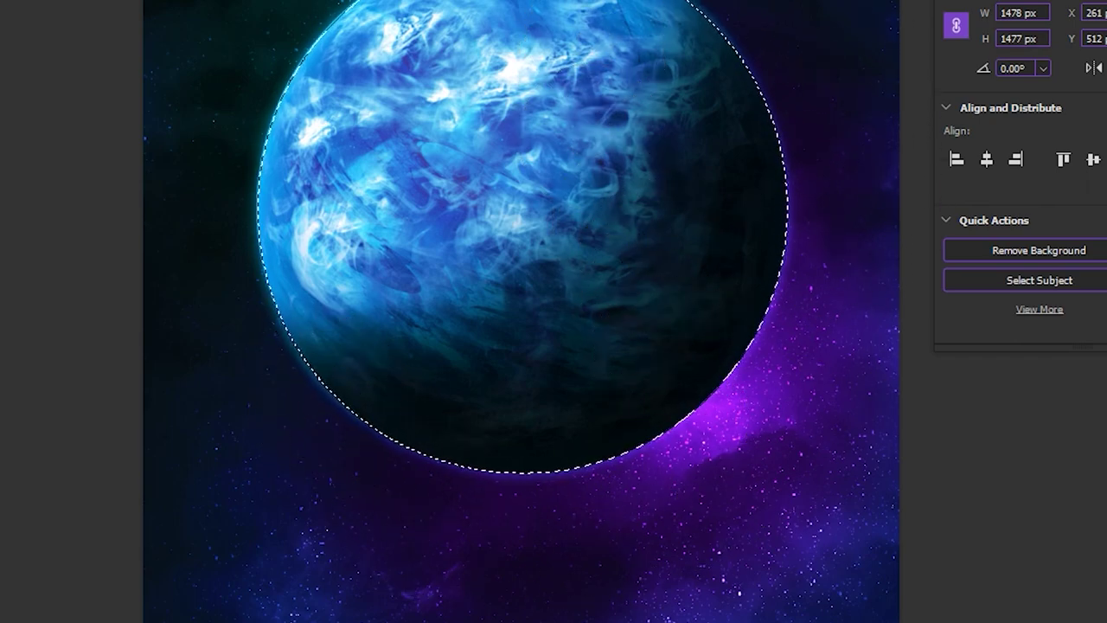
key("ctrl+d")
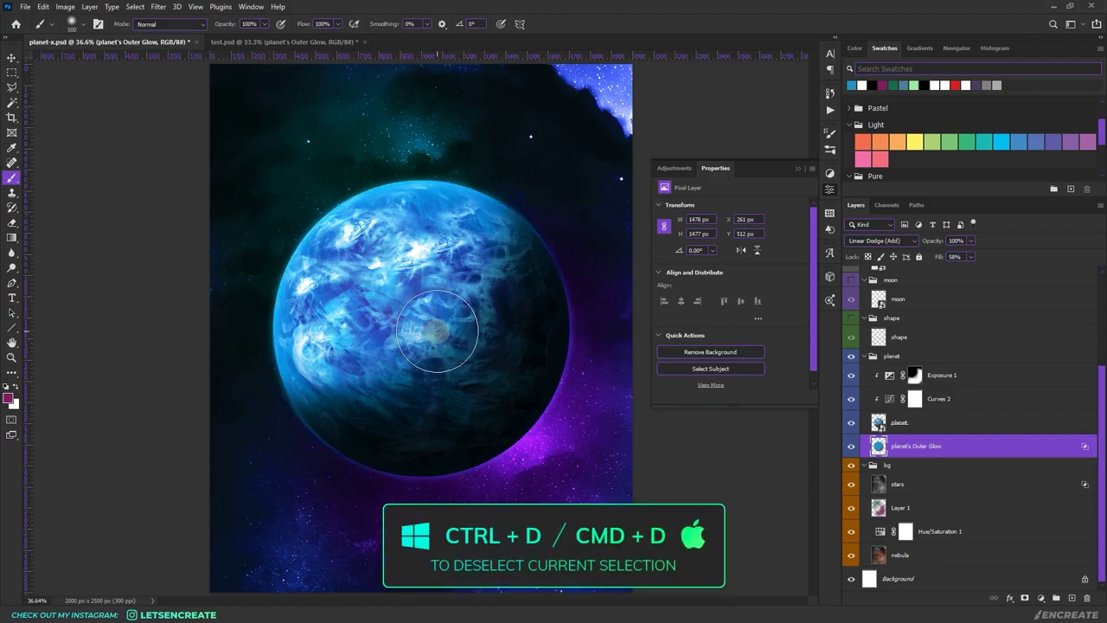
Add a new layer above the planet's Exposure adjustment and make it a clipping mask
left_click(1008, 378)
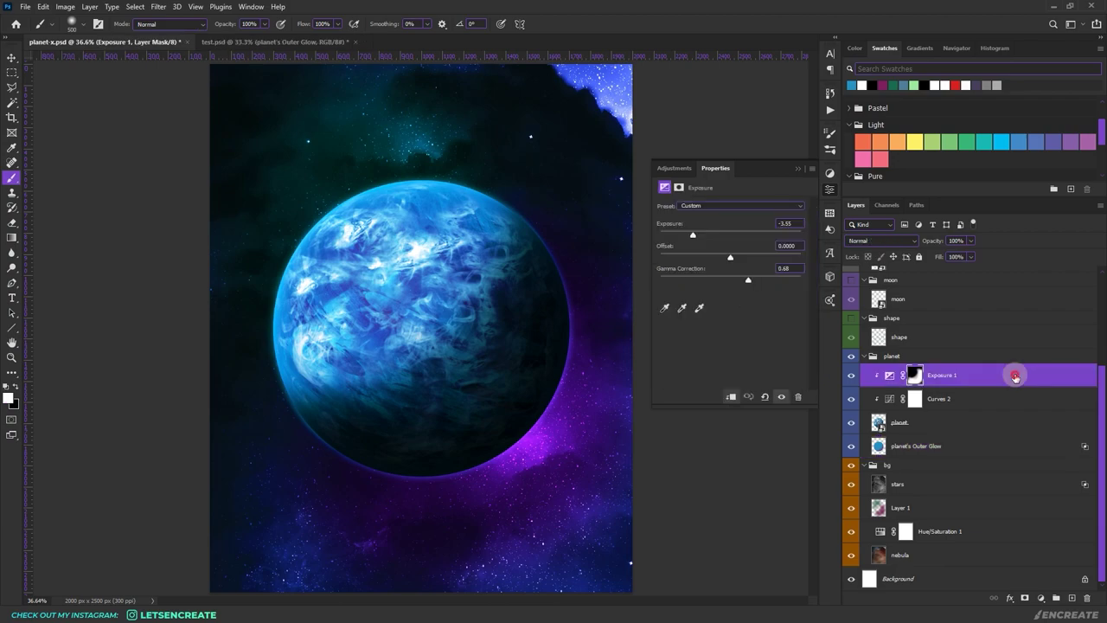
left_click(1072, 598)
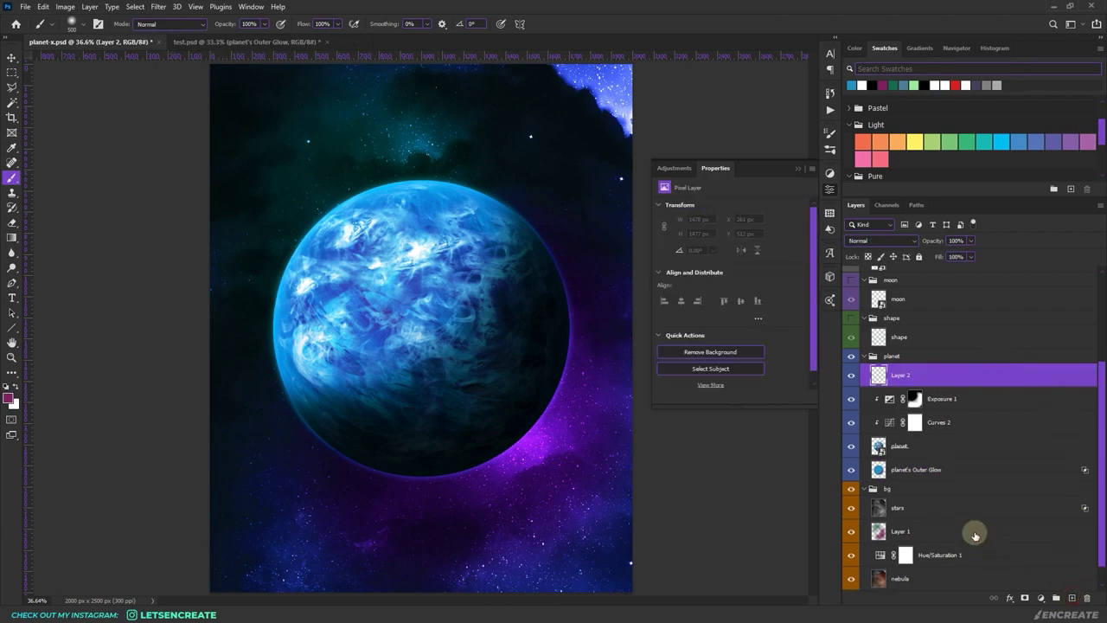
right_click(936, 377)
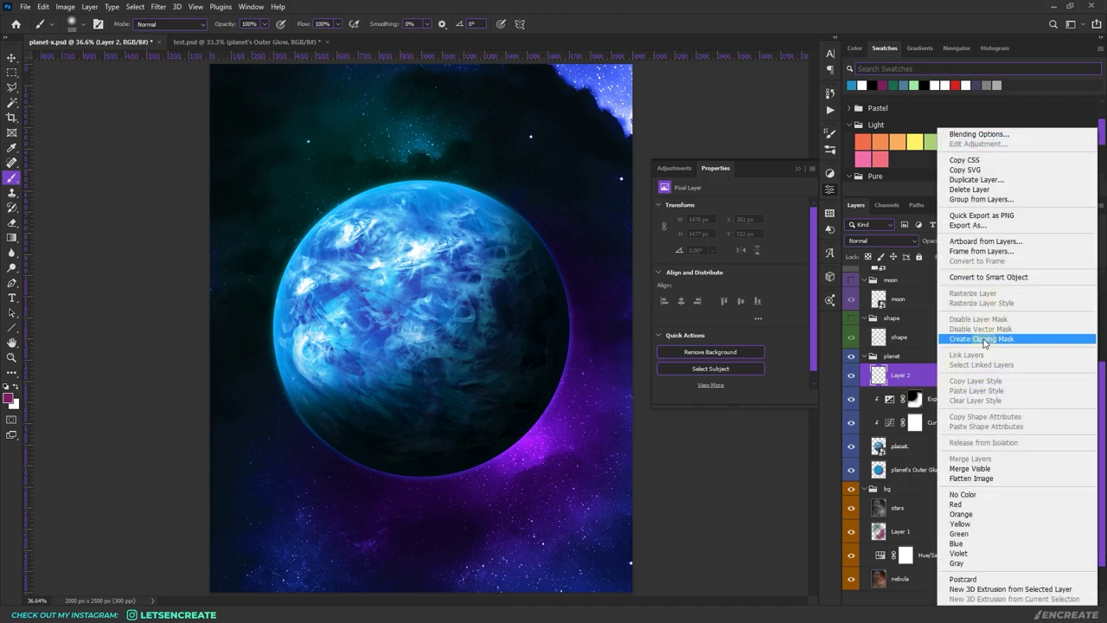
left_click(984, 339)
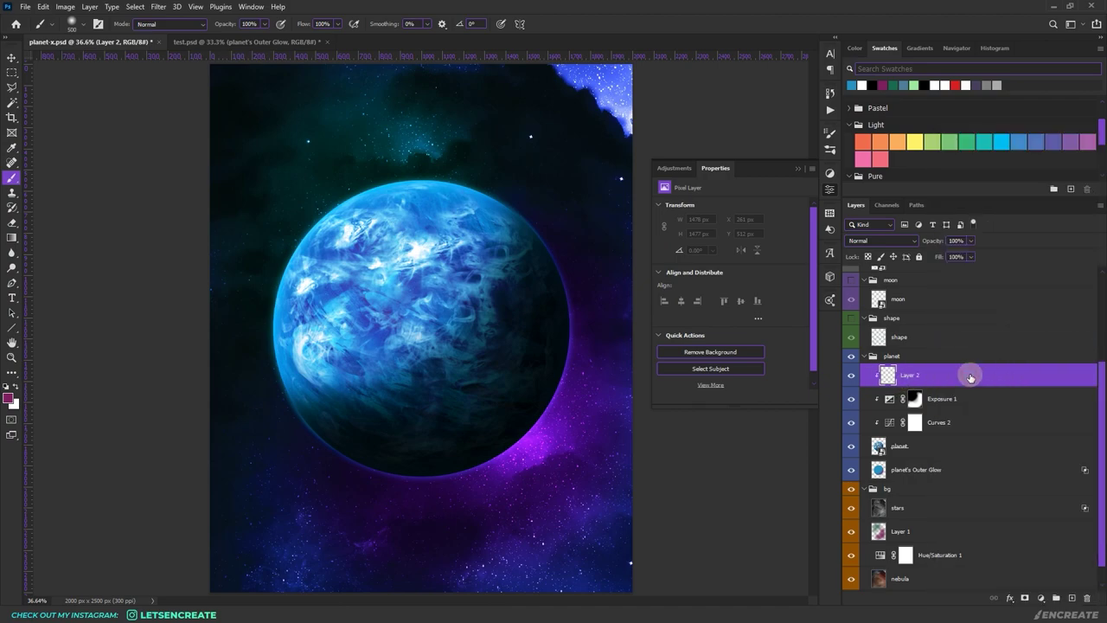
Fill the new clipped layer with black and set its blend mode to Linear Dodge (Add)
key("d")
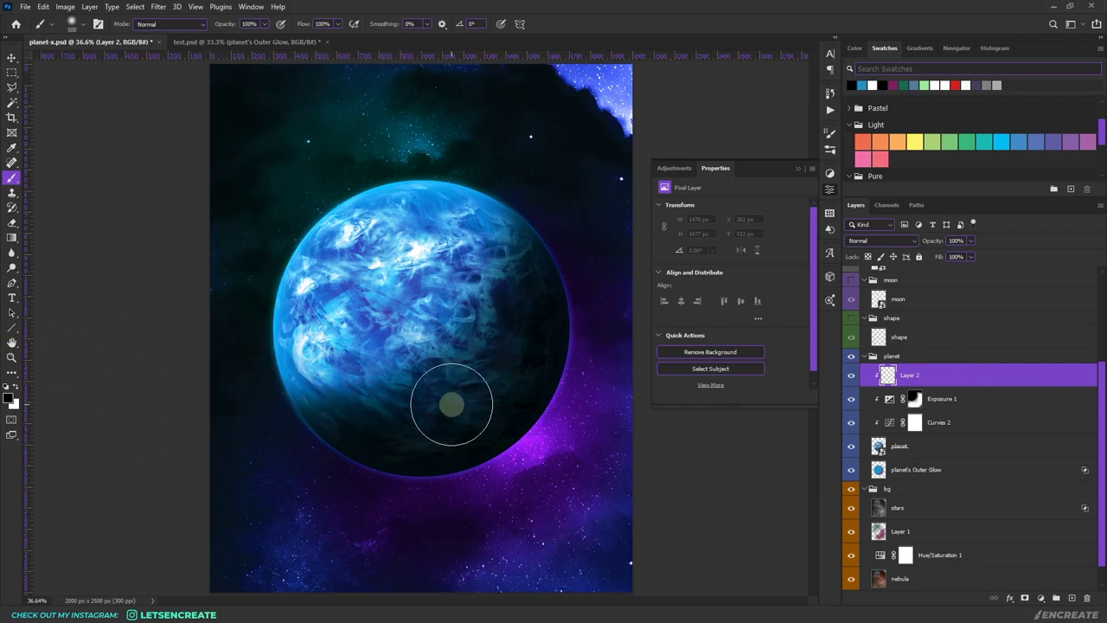
key("alt+BackSpace")
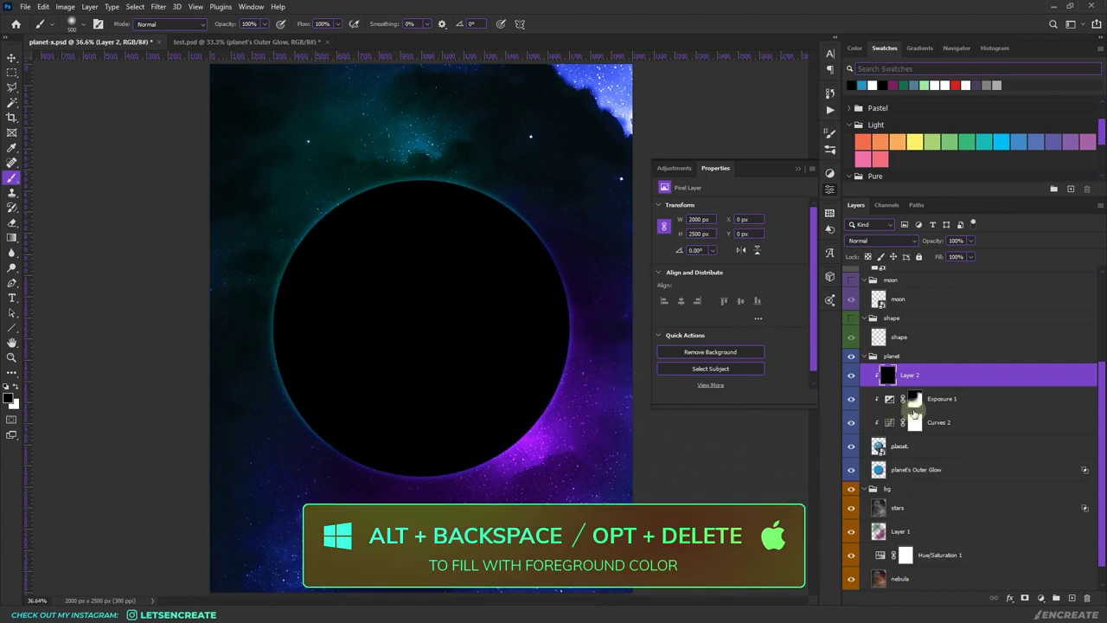
left_click(882, 243)
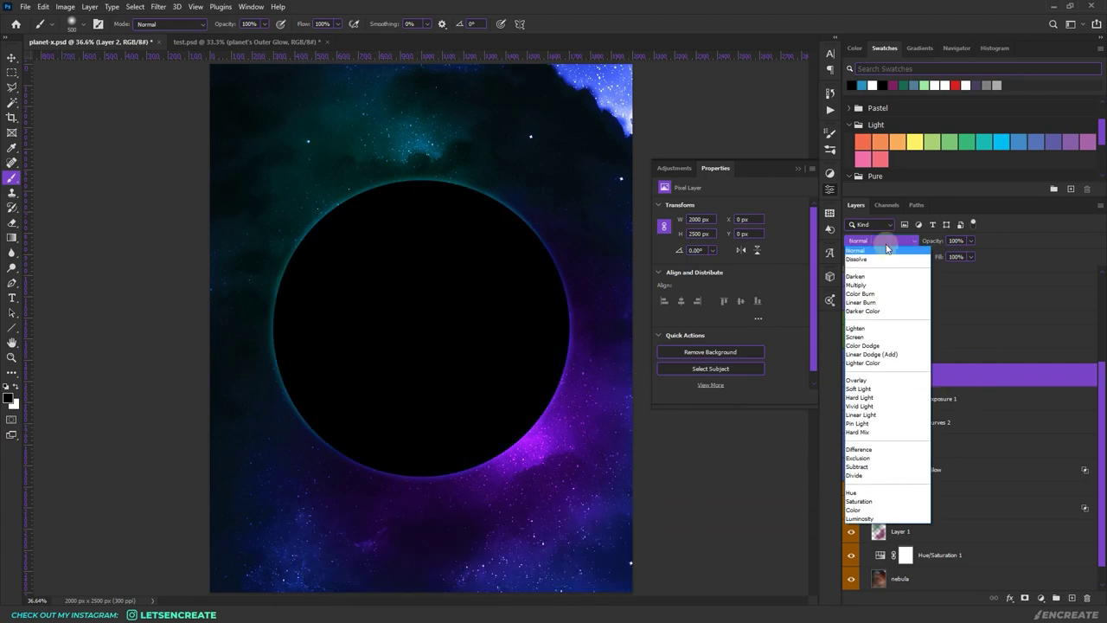
left_click(874, 355)
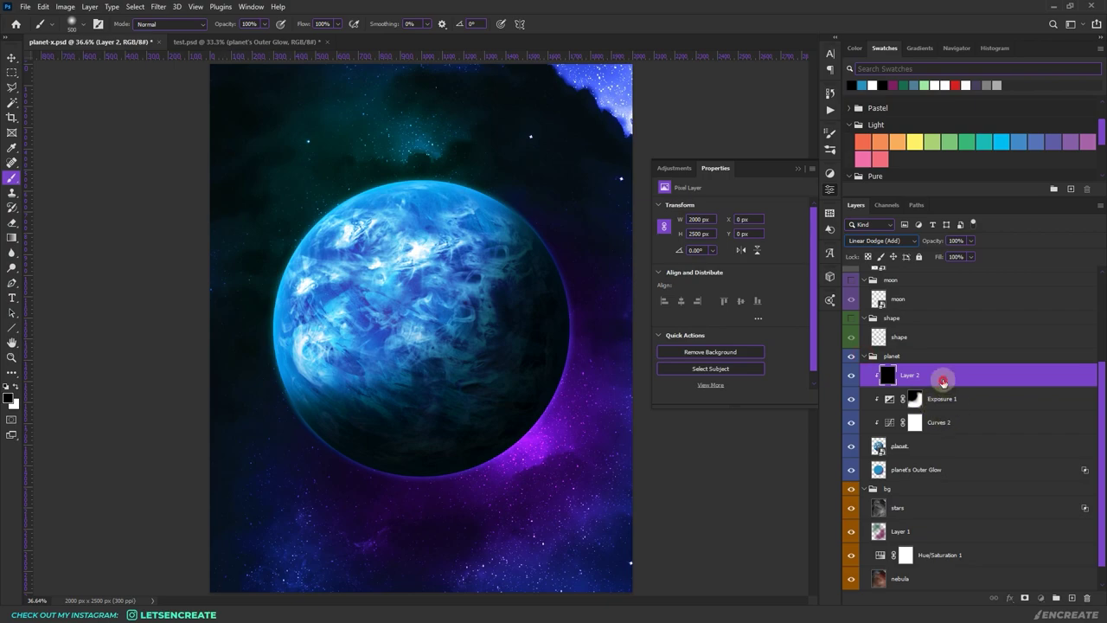
Paint the planet's upper-left rim on the clipped Linear Dodge layer in muted blue (hue 200) with a 60 px soft brush
left_click(10, 399)
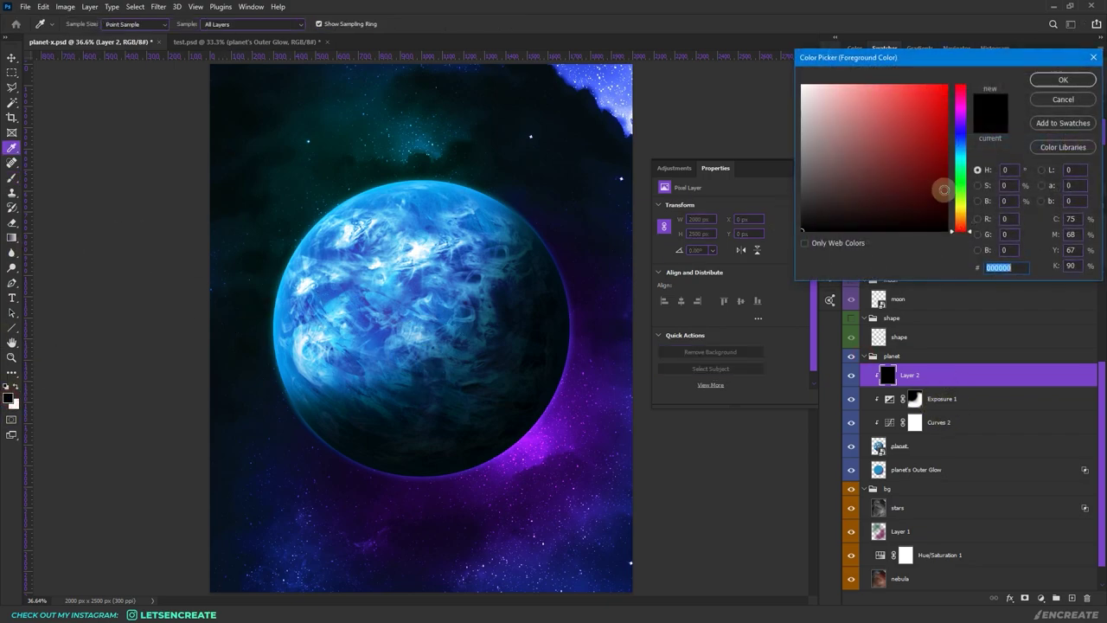
left_click_drag(951, 185, 958, 154)
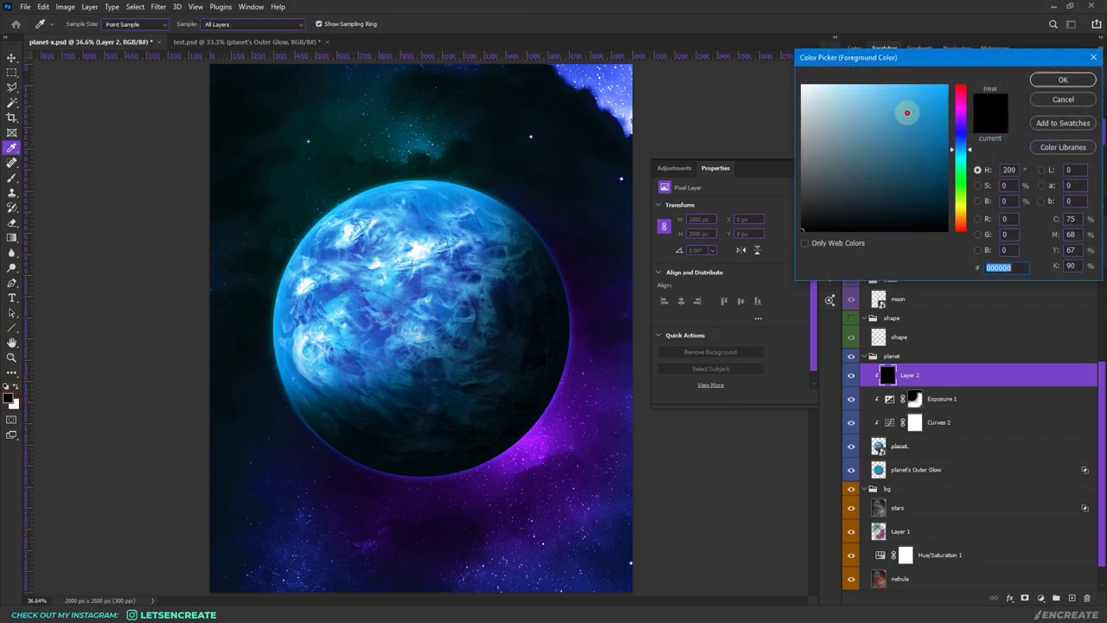
left_click_drag(908, 113, 912, 149)
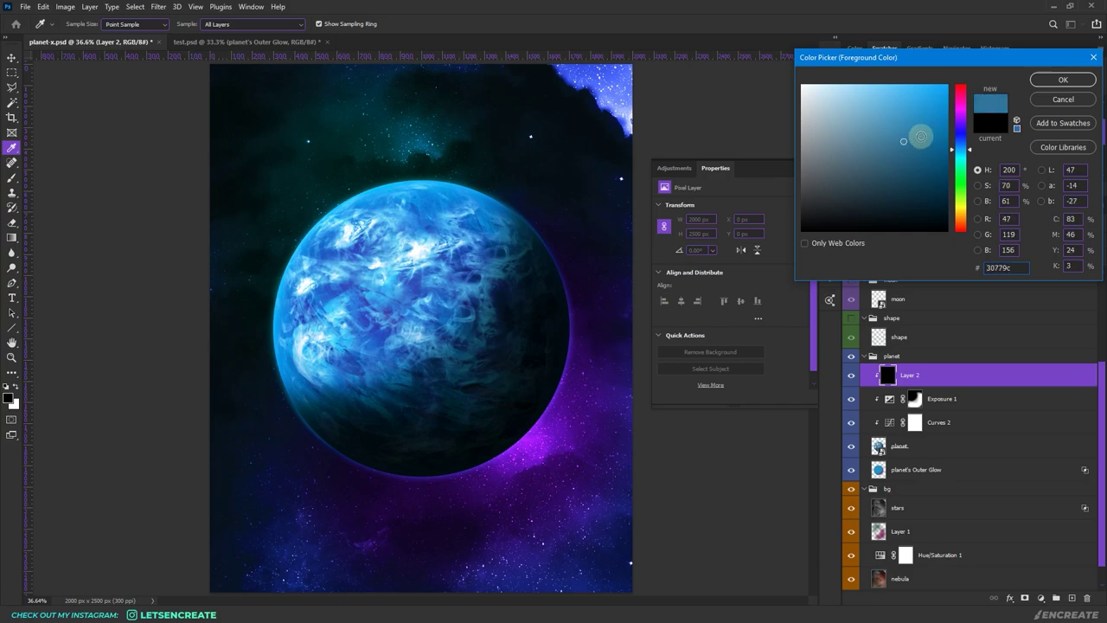
left_click(1063, 80)
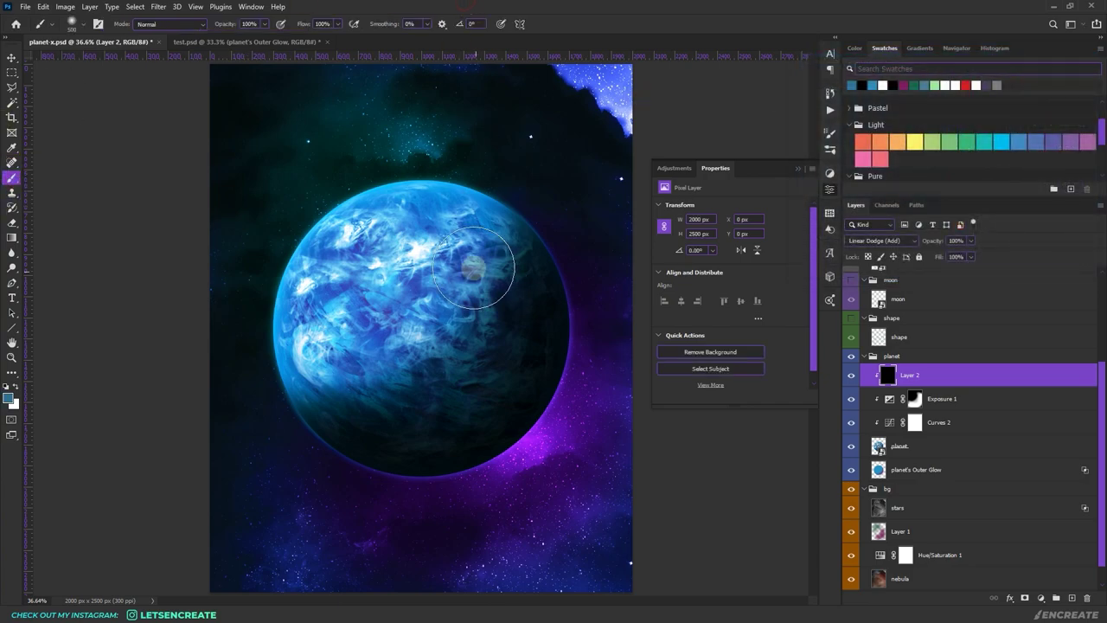
key("bracketleft")
key("bracketleft")
key("bracketleft")
key("bracketleft")
key("bracketleft")
key("bracketleft")
key("bracketleft")
key("bracketleft")
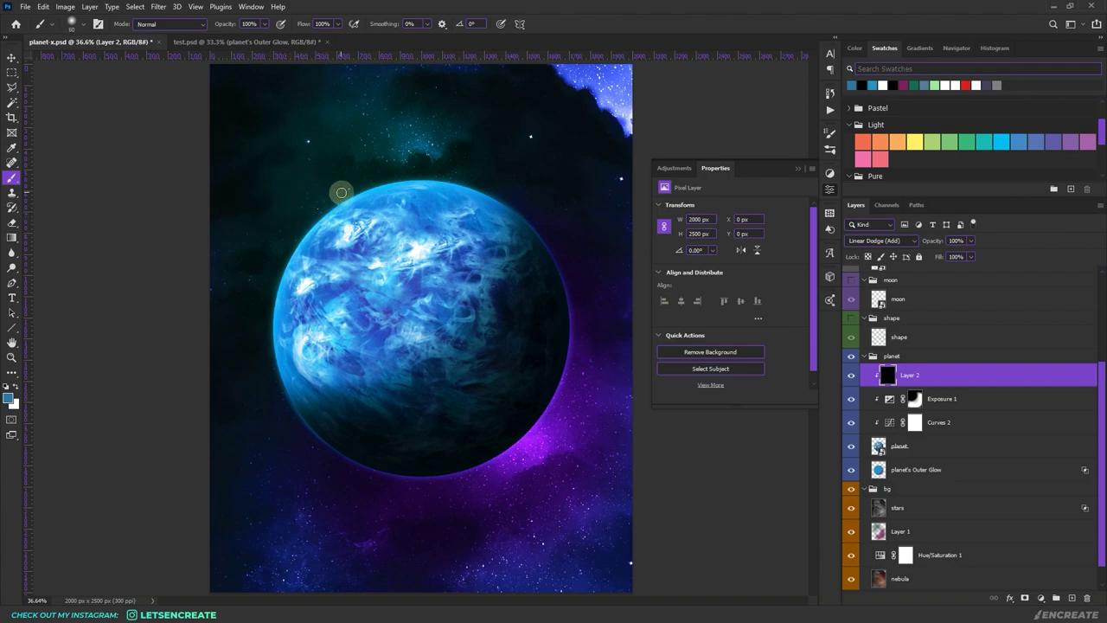
Paint the planet's lower rim in magenta #872070 on the same clipped layer, and set the foreground colour to black
left_click(8, 400)
mouse_move(960, 109)
left_mouse_down()
mouse_move(958, 99)
mouse_move(956, 108)
left_mouse_up()
left_click(914, 153)
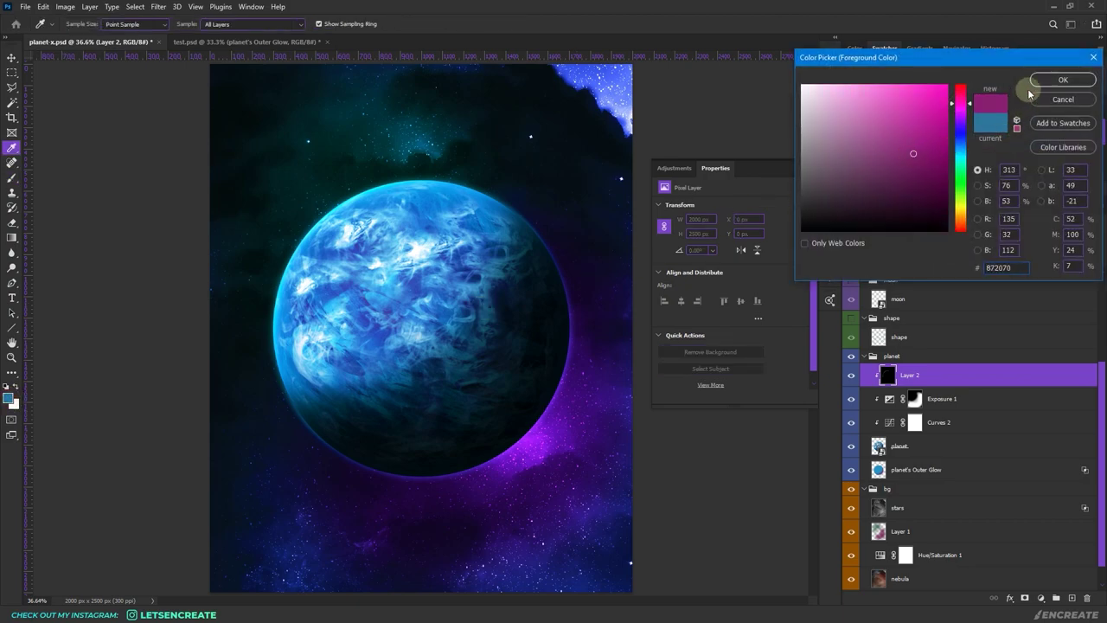
left_click(1060, 80)
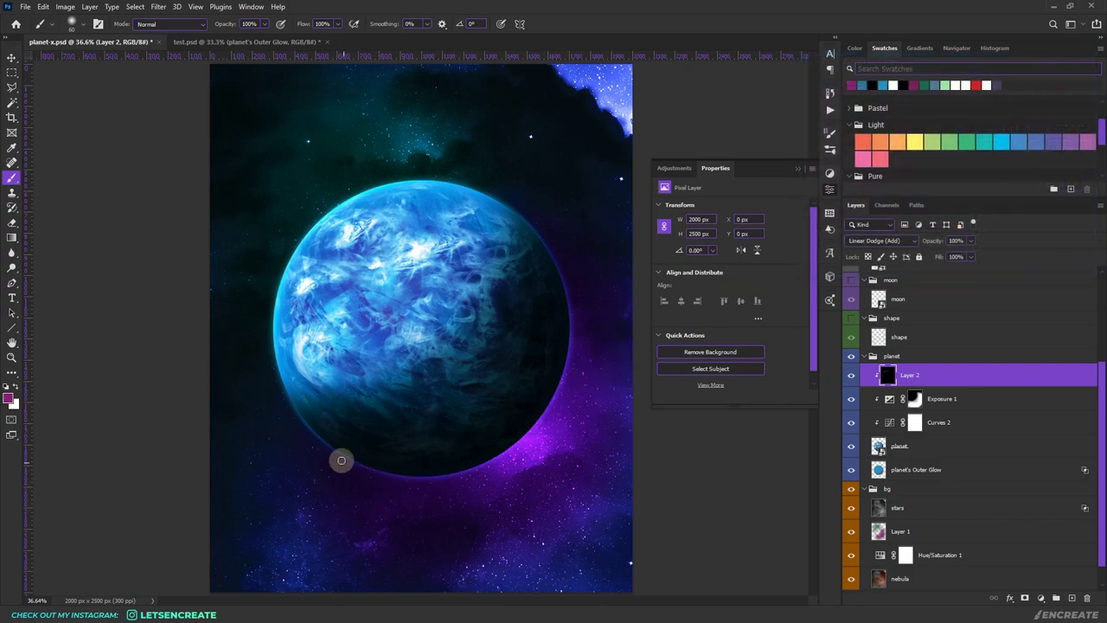
mouse_move(338, 457)
left_mouse_down()
mouse_move(419, 482)
mouse_move(479, 466)
mouse_move(570, 415)
mouse_move(502, 454)
mouse_move(544, 407)
mouse_move(574, 288)
mouse_move(430, 490)
mouse_move(496, 453)
left_mouse_up()
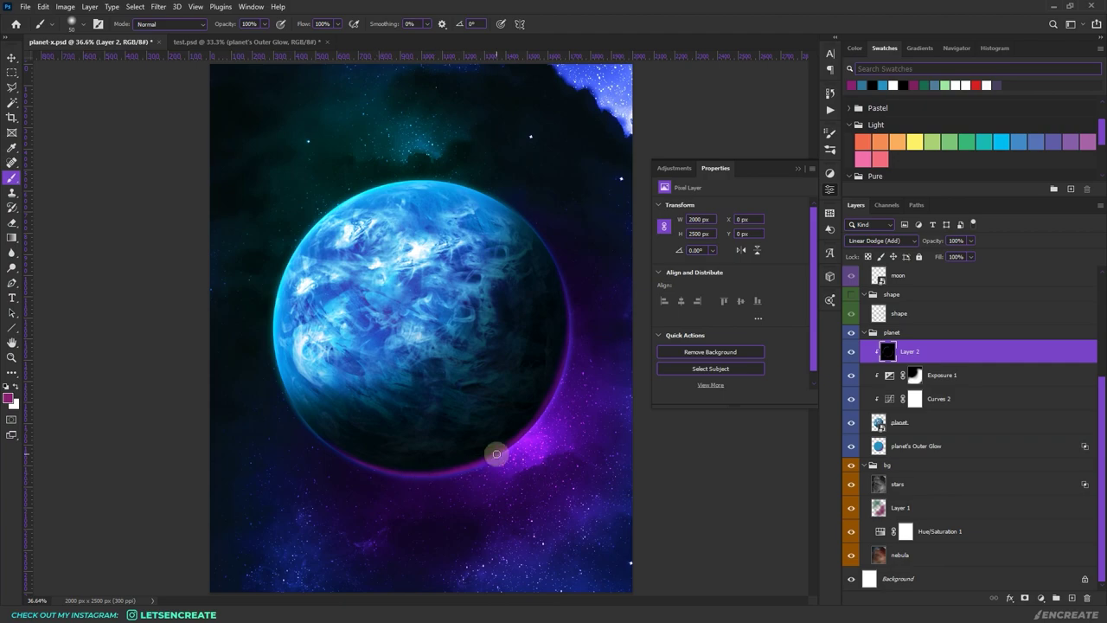
left_click(11, 397)
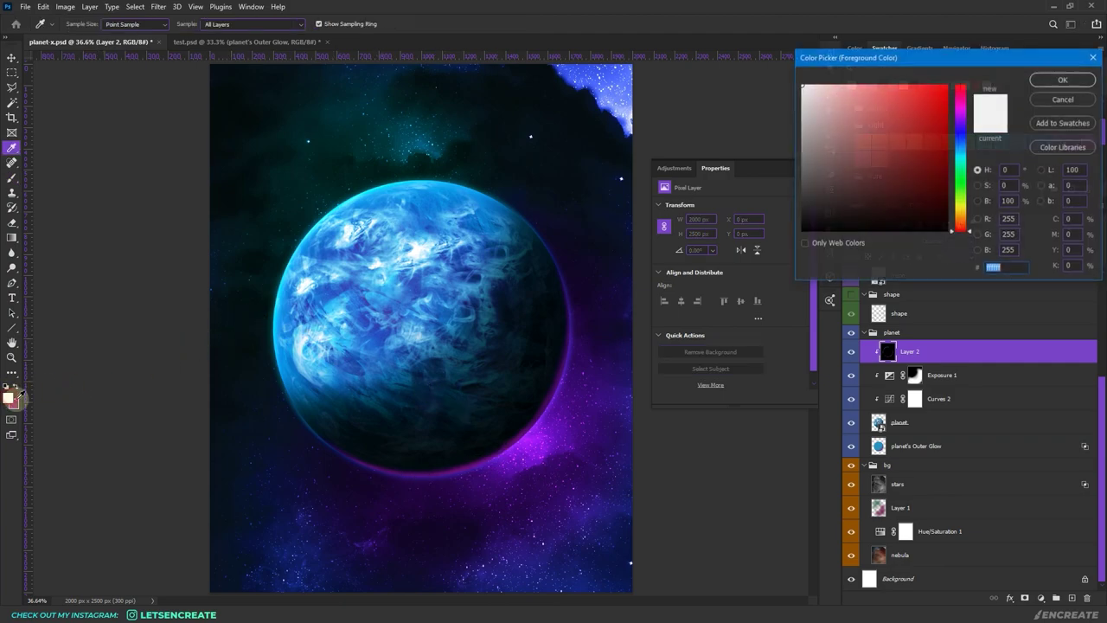
left_click(1057, 81)
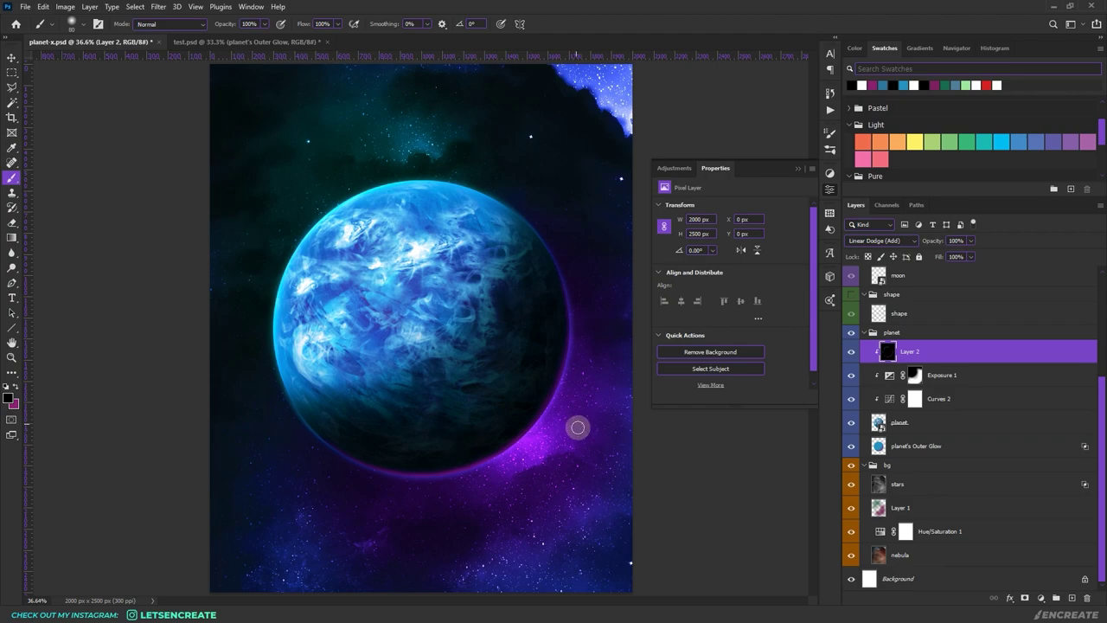
Show the shape group and add a layer mask to the green wireframe shape layer
left_click(852, 295)
left_click(941, 313)
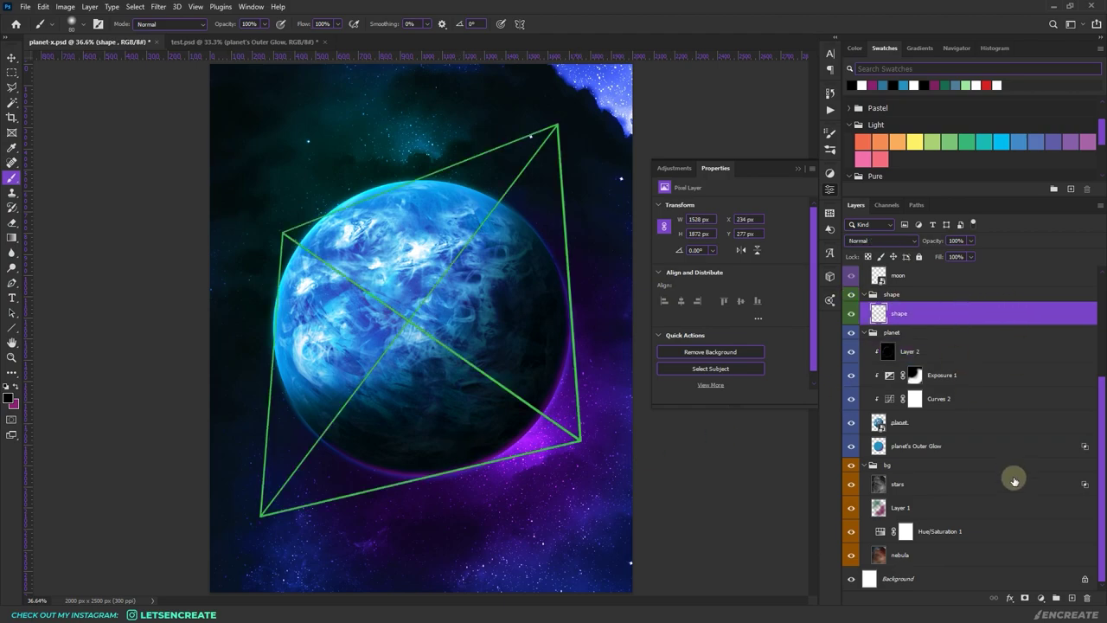
left_click(1025, 597)
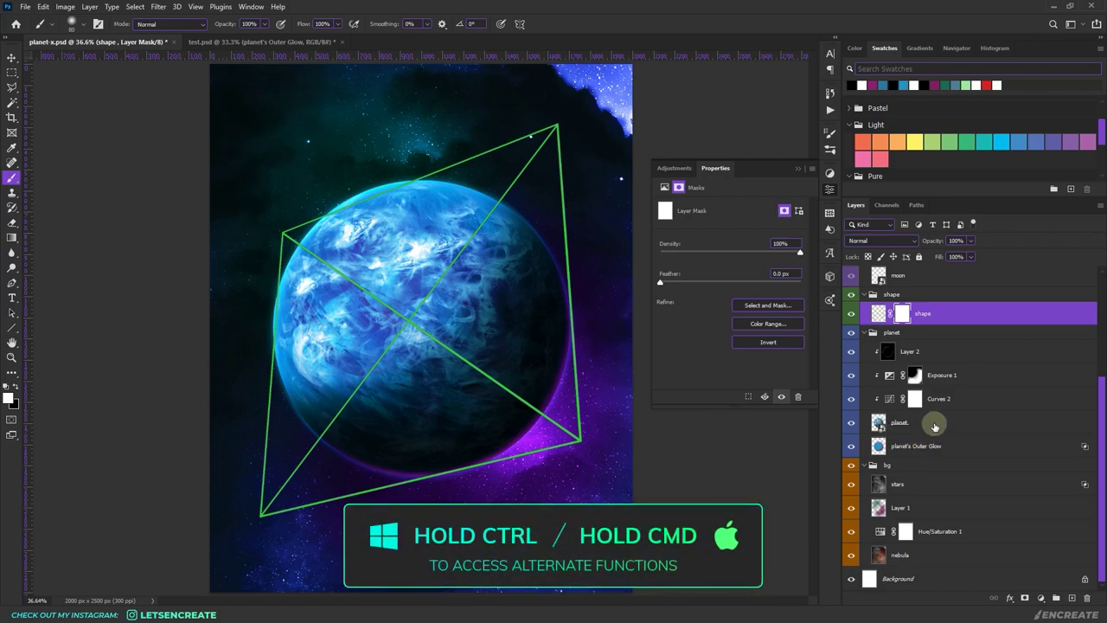
Load the planet layer's outline as a selection, fill that area black on the shape layer's mask, and deselect
left_click(879, 422, "ctrl")
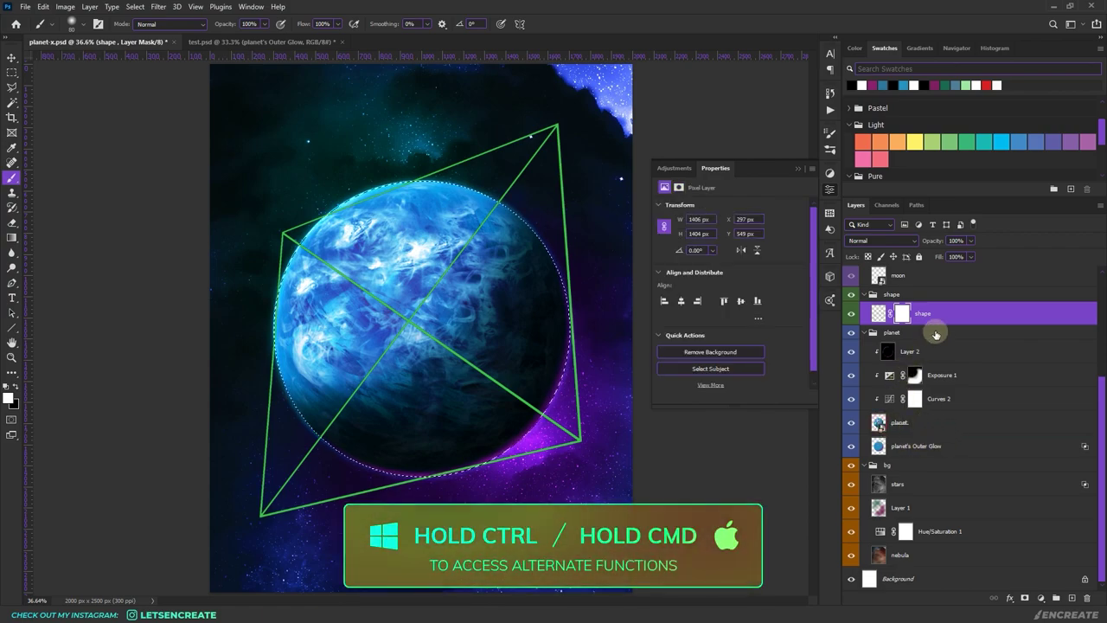
left_click(902, 314)
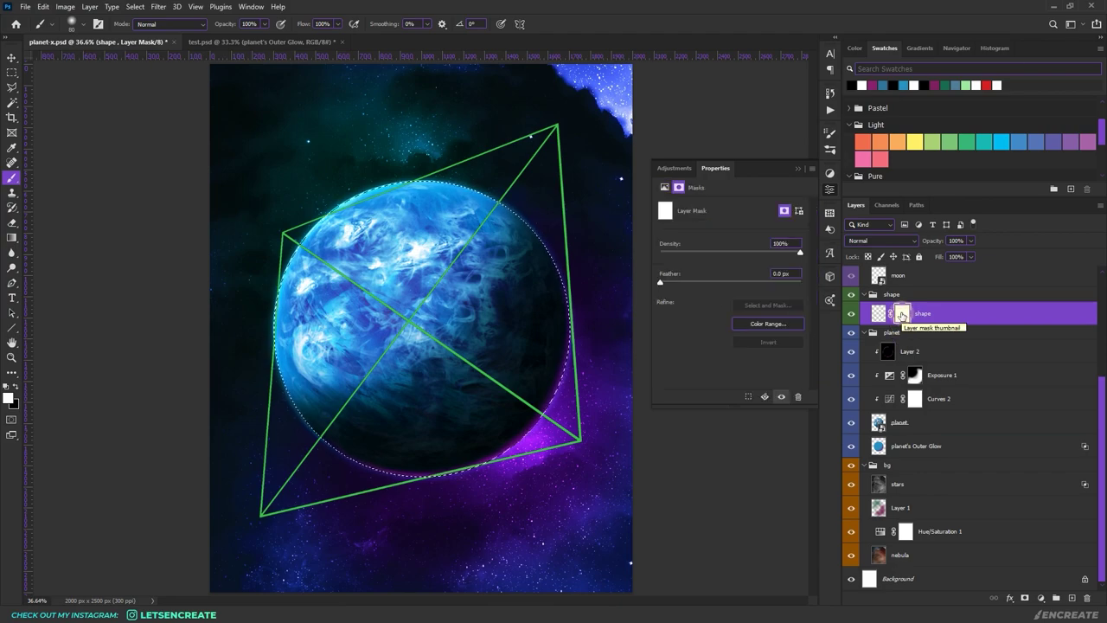
key("d")
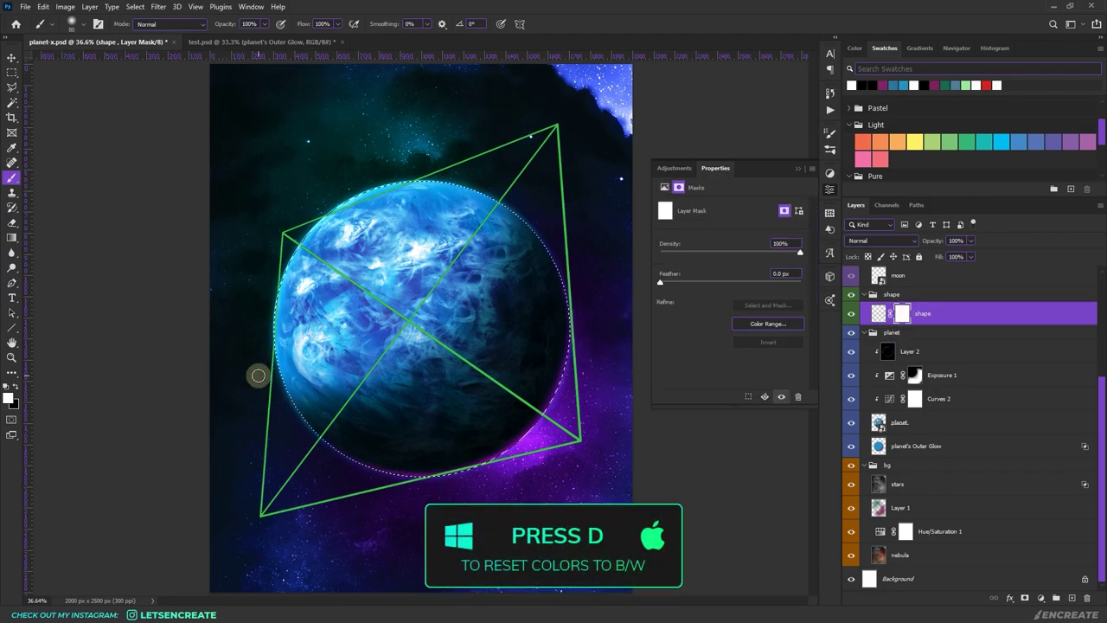
key("d")
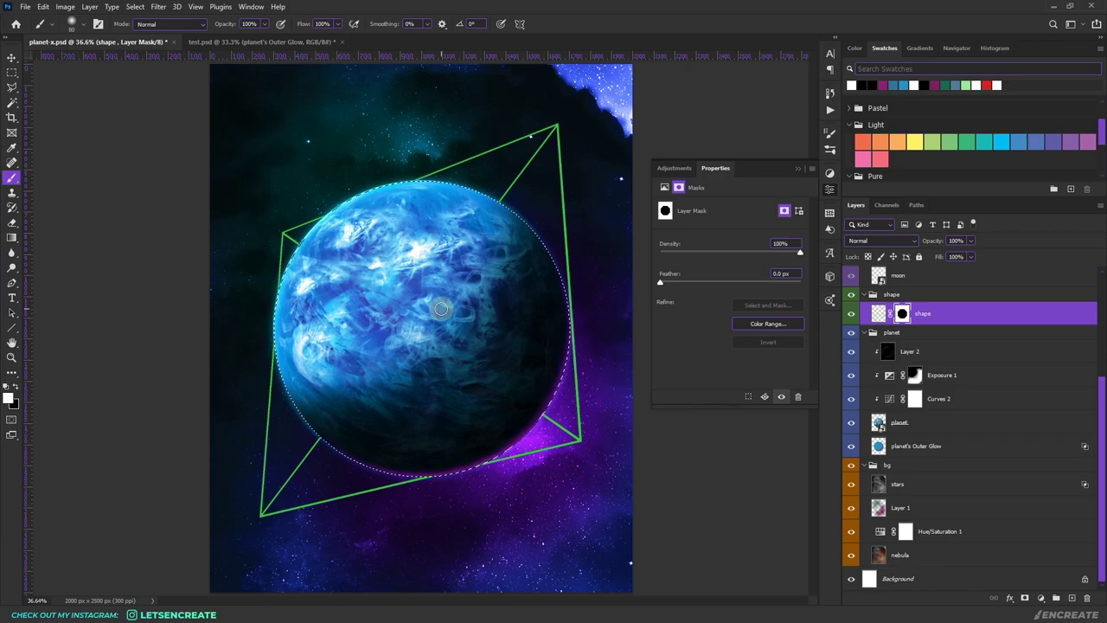
key("m")
key("ctrl+d")
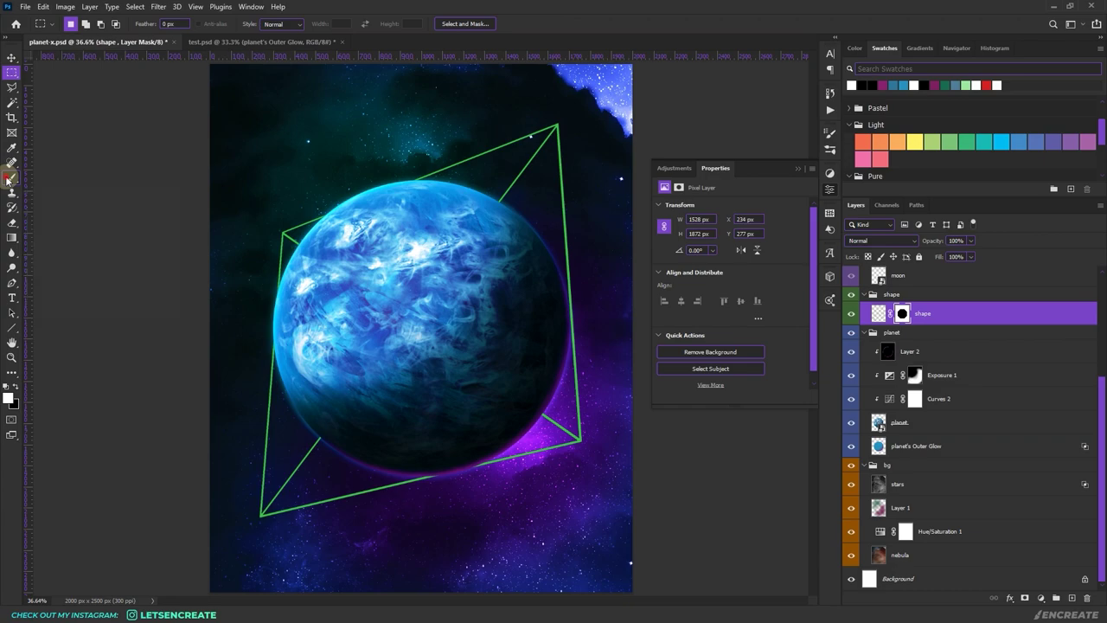
Reveal the wireframe's ends over the planet's upper-right and lower-right edges by painting its mask white with a 100 px Hard Round brush
left_click(7, 180)
left_click(74, 22)
left_click(139, 182)
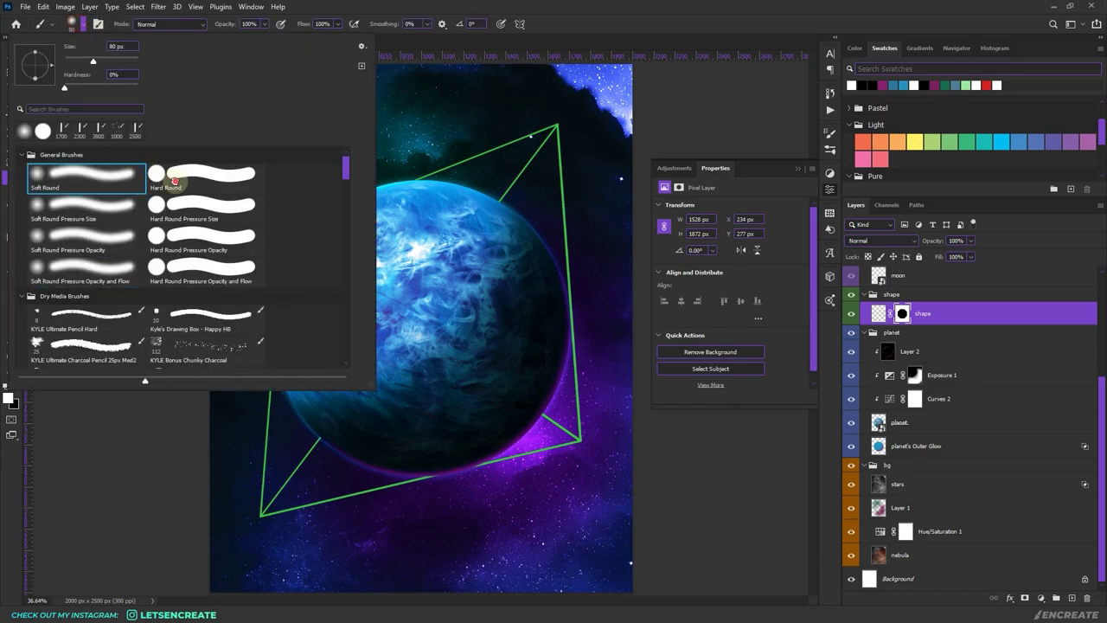
double_click(174, 180)
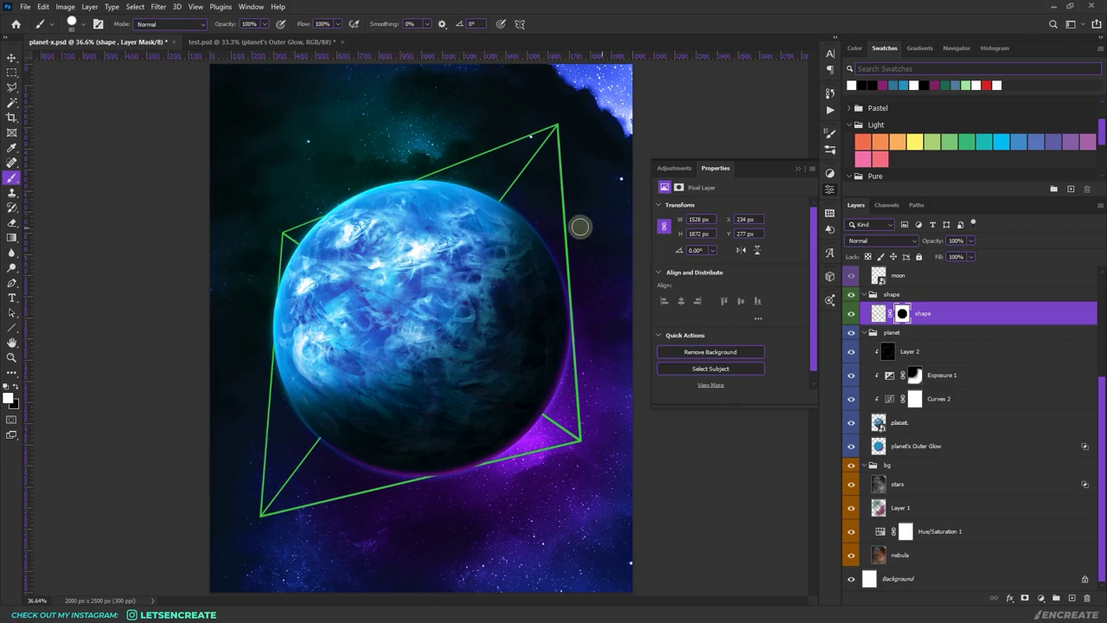
key("bracketright")
key("bracketright")
left_click_drag(484, 193, 508, 223)
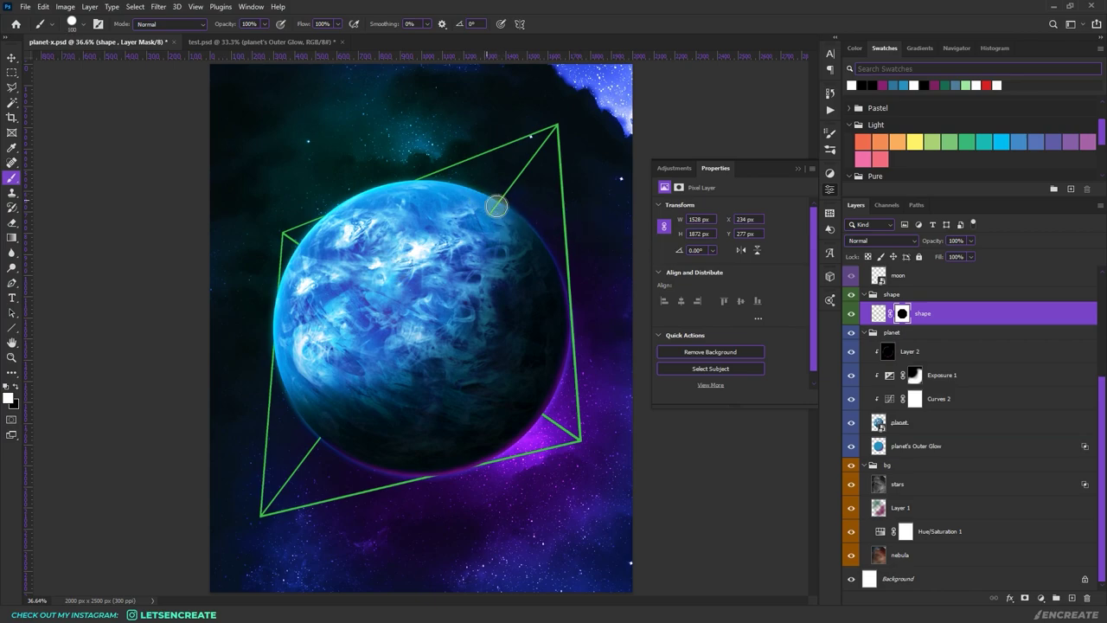
mouse_move(524, 370)
left_mouse_down()
mouse_move(501, 420)
mouse_move(539, 389)
left_mouse_up()
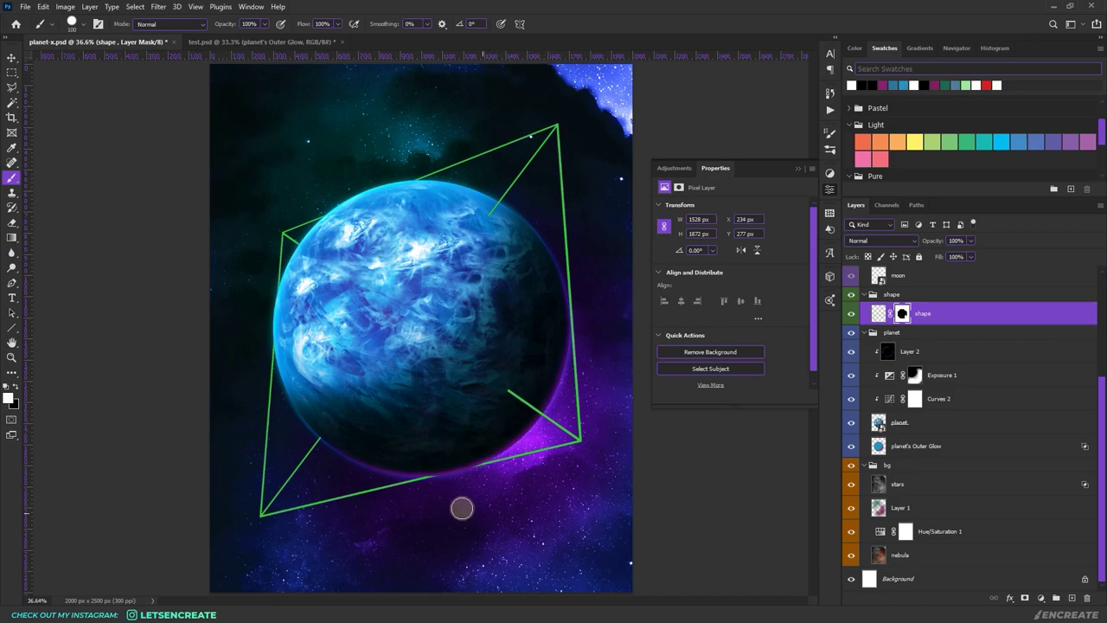
left_click_drag(415, 475, 432, 475)
Shorten the revealed wireframe lines over the planet by painting black on the shape mask
key("x")
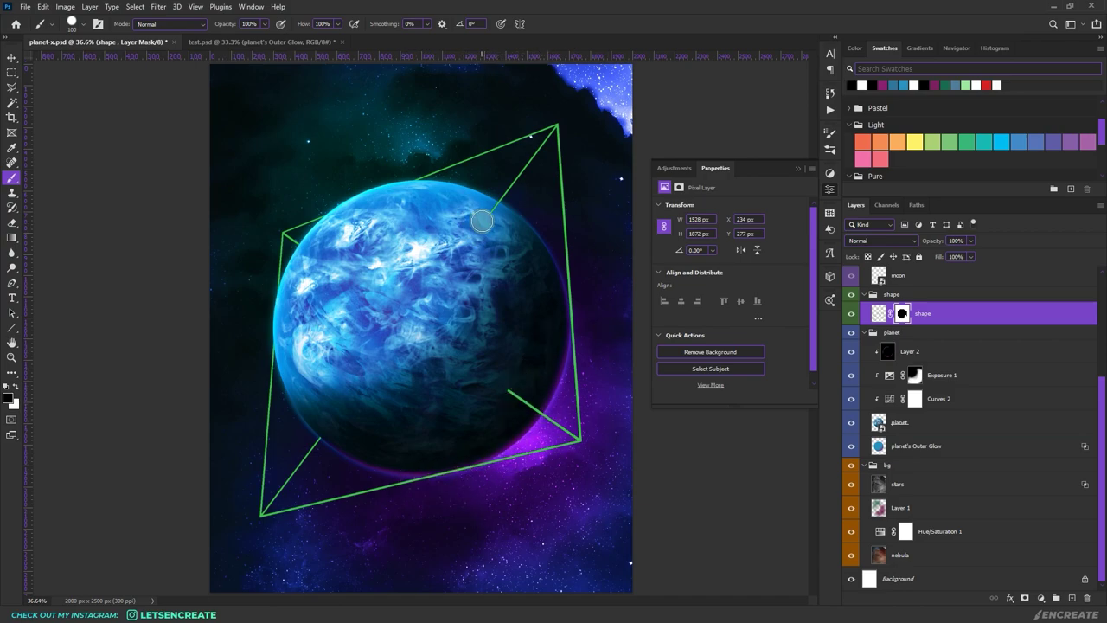
left_click_drag(513, 407, 511, 364)
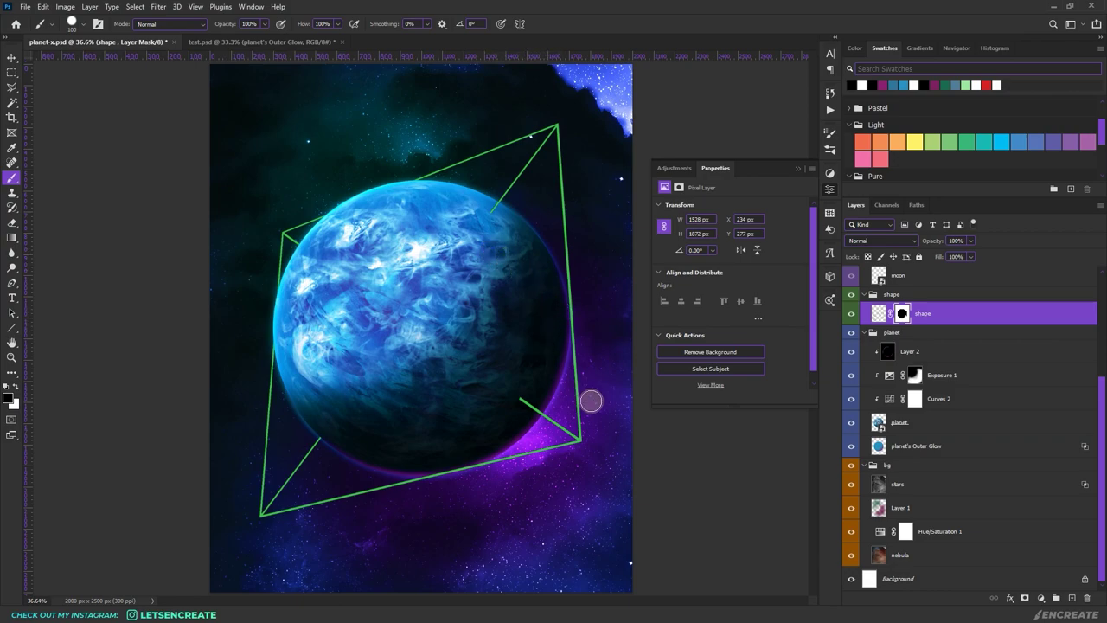
key("z")
left_click_drag(564, 432, 287, 240)
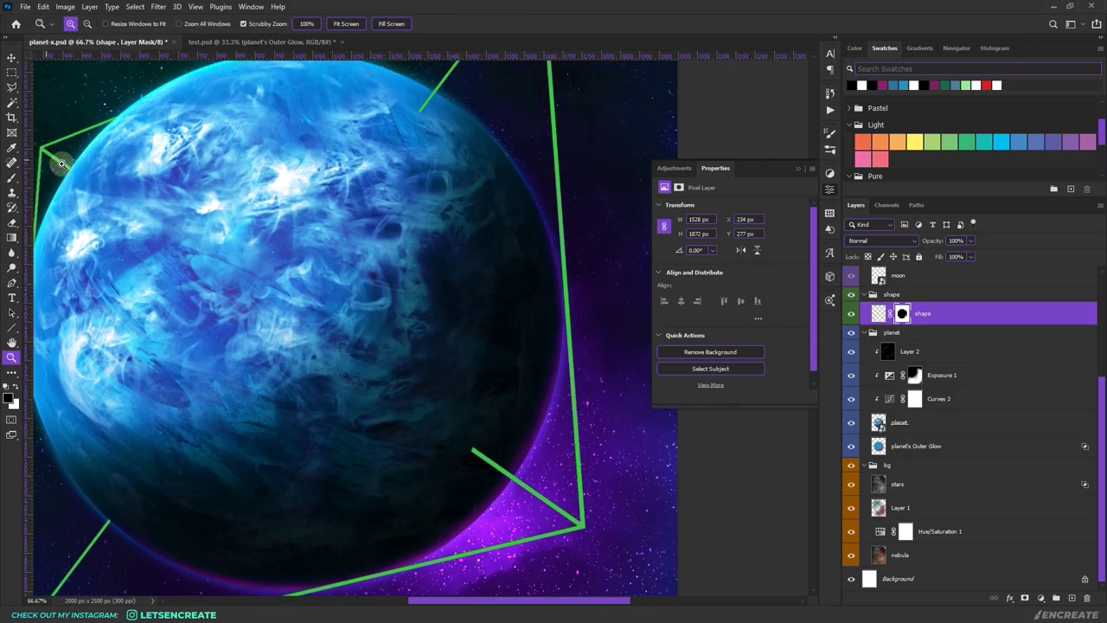
left_click_drag(467, 599, 446, 600)
left_click(355, 23)
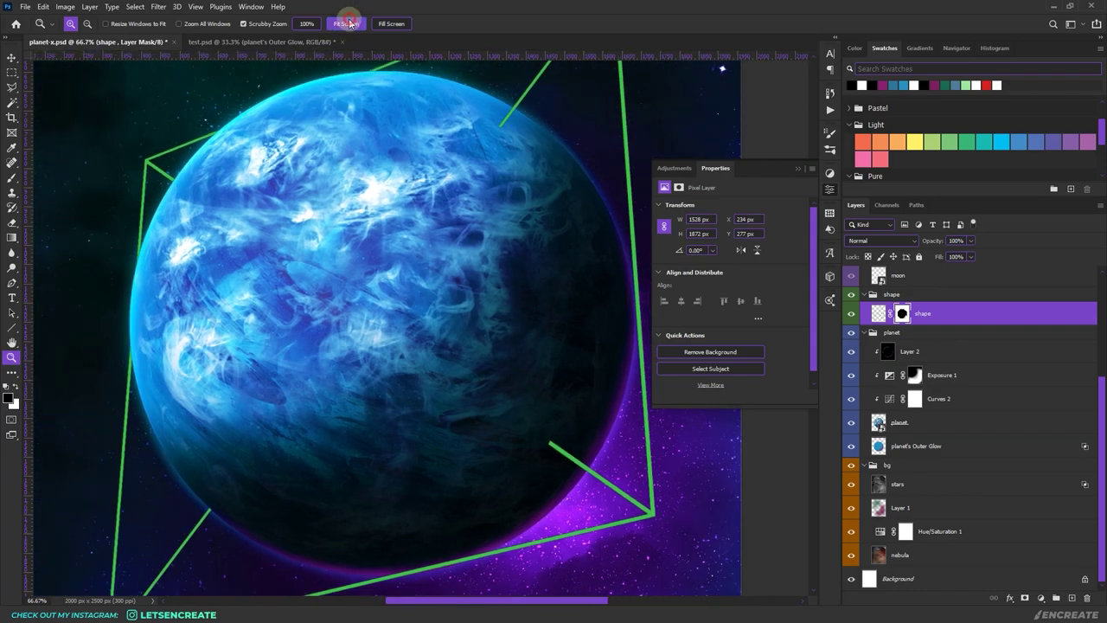
Add a Color Overlay effect to the shape layer with the blend mode Linear Dodge (Add)
left_click(997, 309)
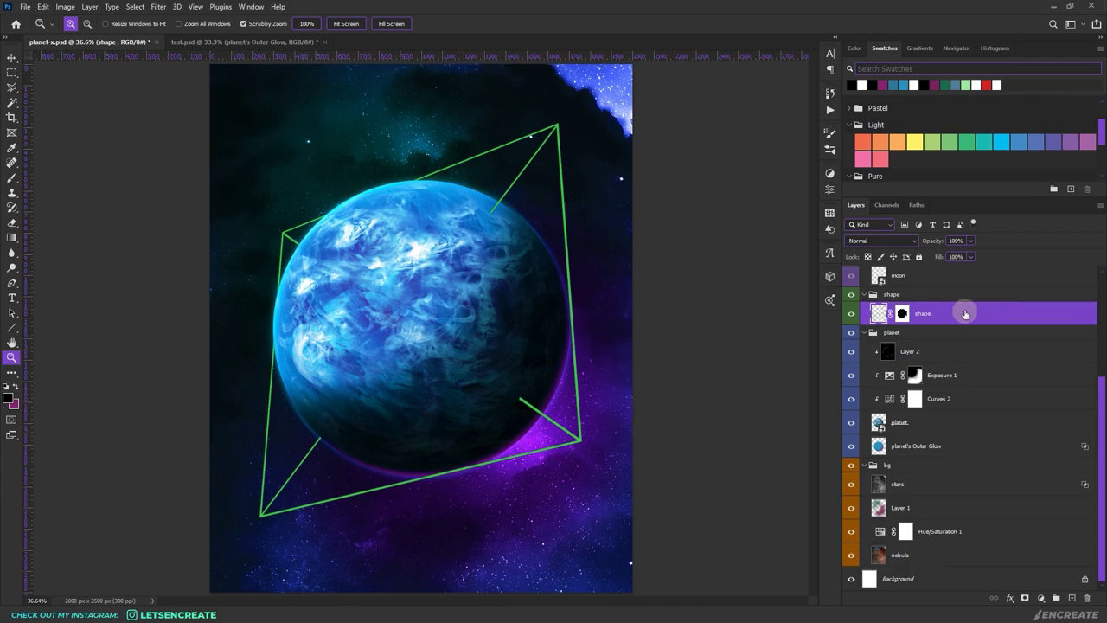
right_click(965, 309)
left_click(846, 134)
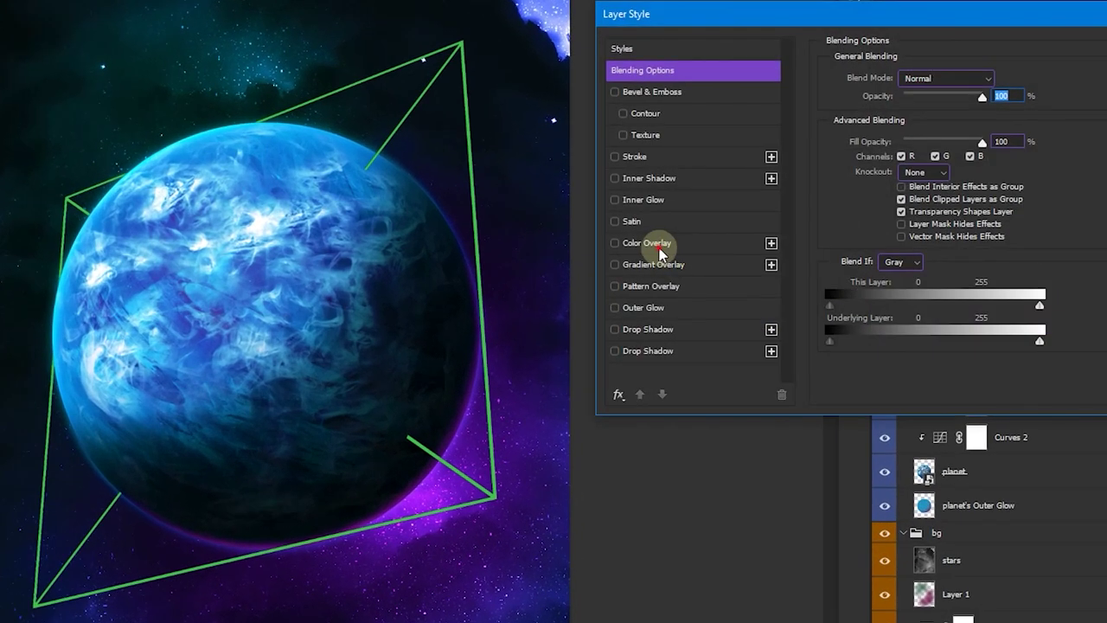
left_click(660, 246)
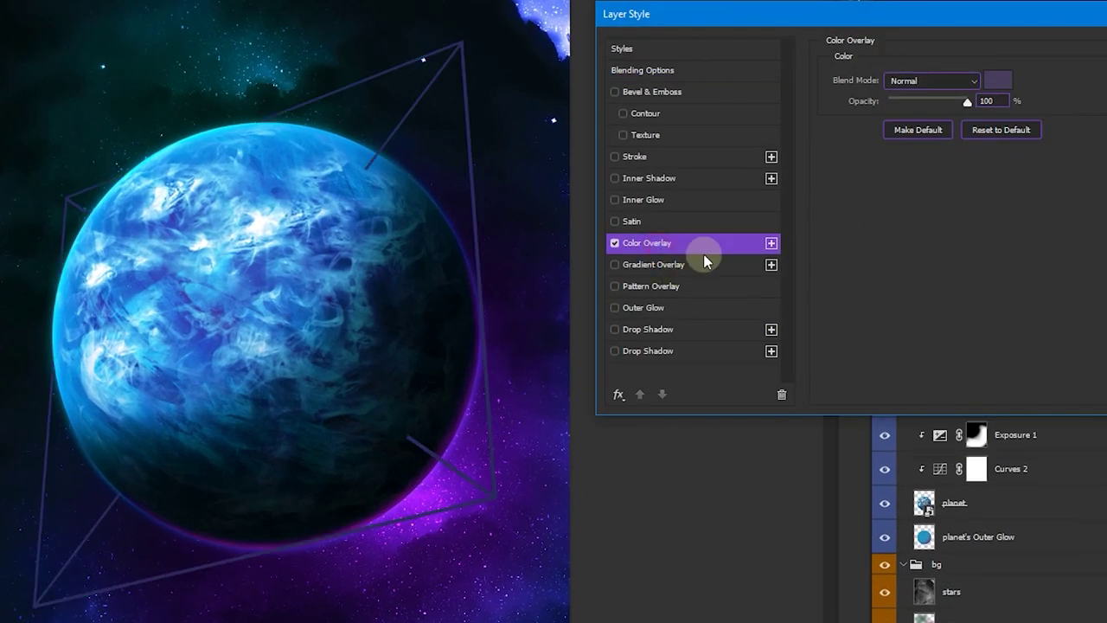
left_click(942, 82)
left_click(920, 245)
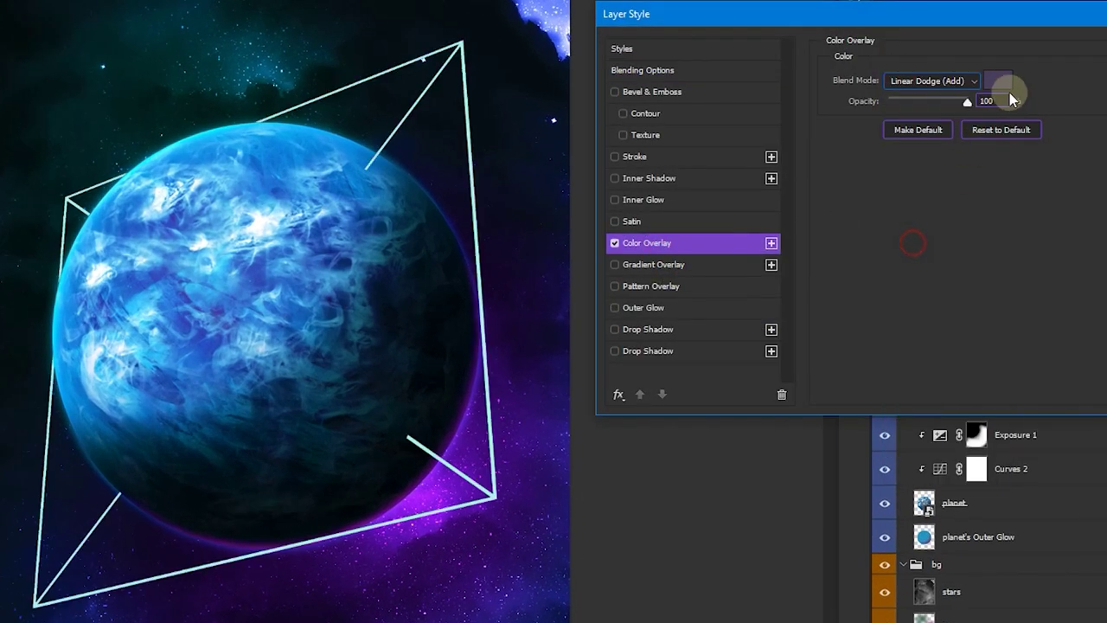
Set the wireframe's Color Overlay colour to a bright green
left_click(998, 80)
left_click(879, 116)
mouse_move(1042, 142)
left_mouse_down()
mouse_move(1048, 83)
mouse_move(1040, 100)
left_mouse_up()
mouse_move(983, 39)
left_mouse_down()
mouse_move(974, 25)
mouse_move(978, 69)
mouse_move(927, 173)
mouse_move(938, 79)
mouse_move(972, 45)
left_mouse_up()
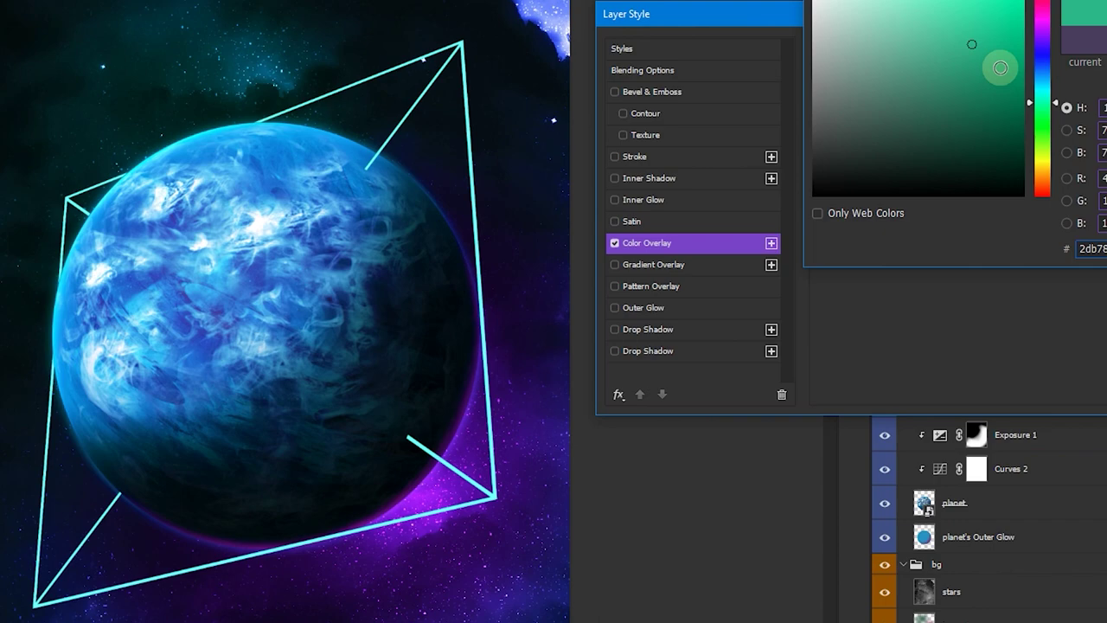
left_click_drag(1040, 103, 1043, 120)
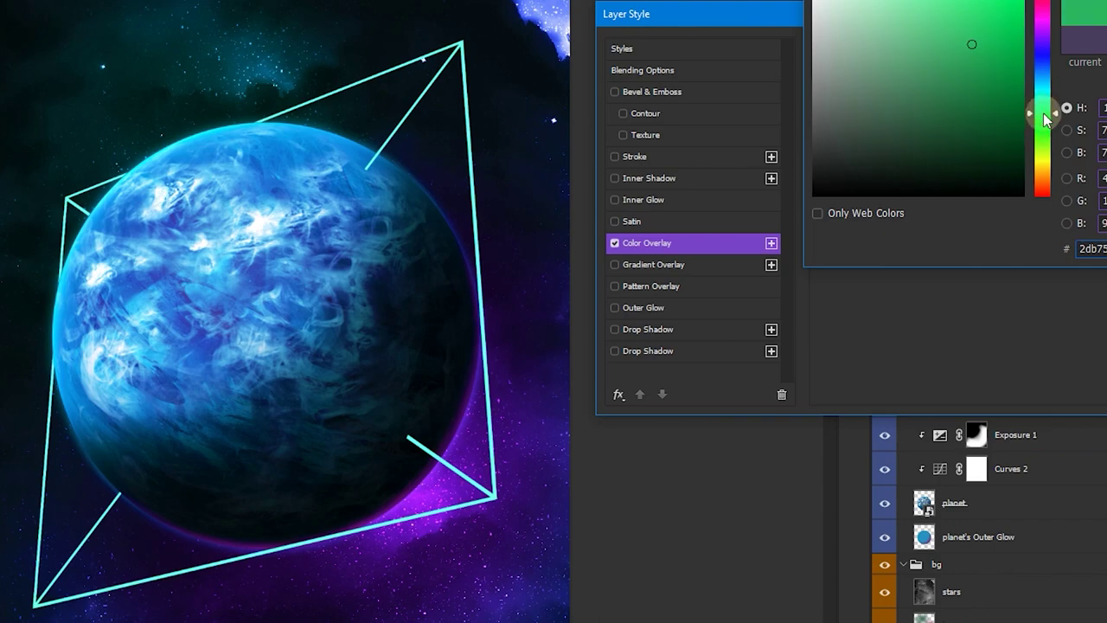
key("Return")
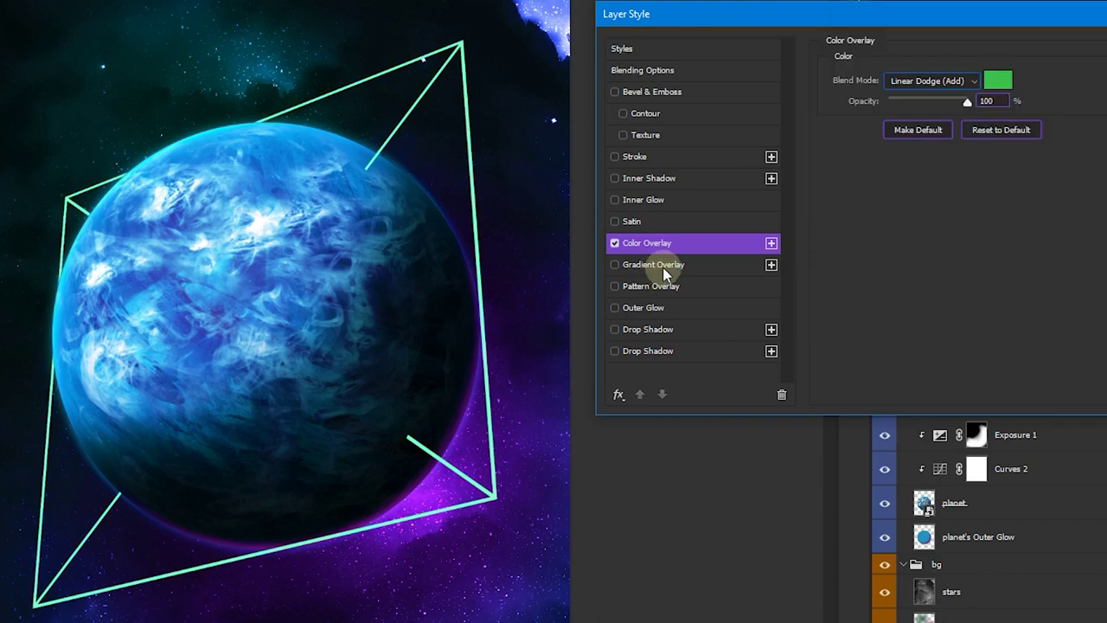
Add an Outer Glow effect to the wireframe with Linear Dodge (Add) blending, 100% opacity and a medium green colour
left_click(660, 312)
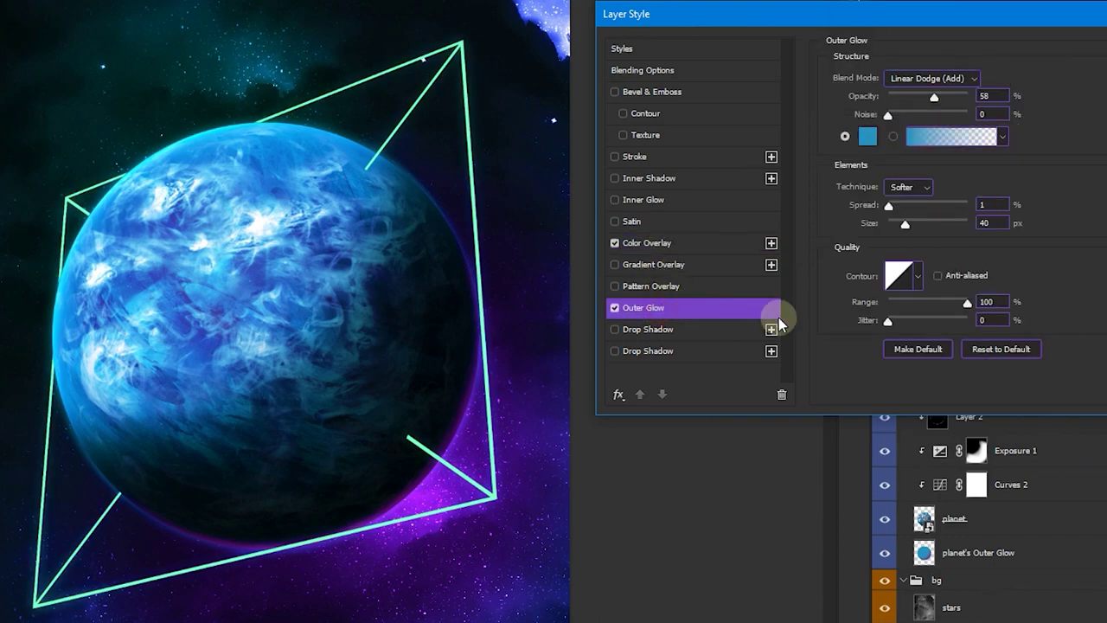
left_click(938, 78)
left_click(920, 242)
left_click_drag(933, 96, 973, 96)
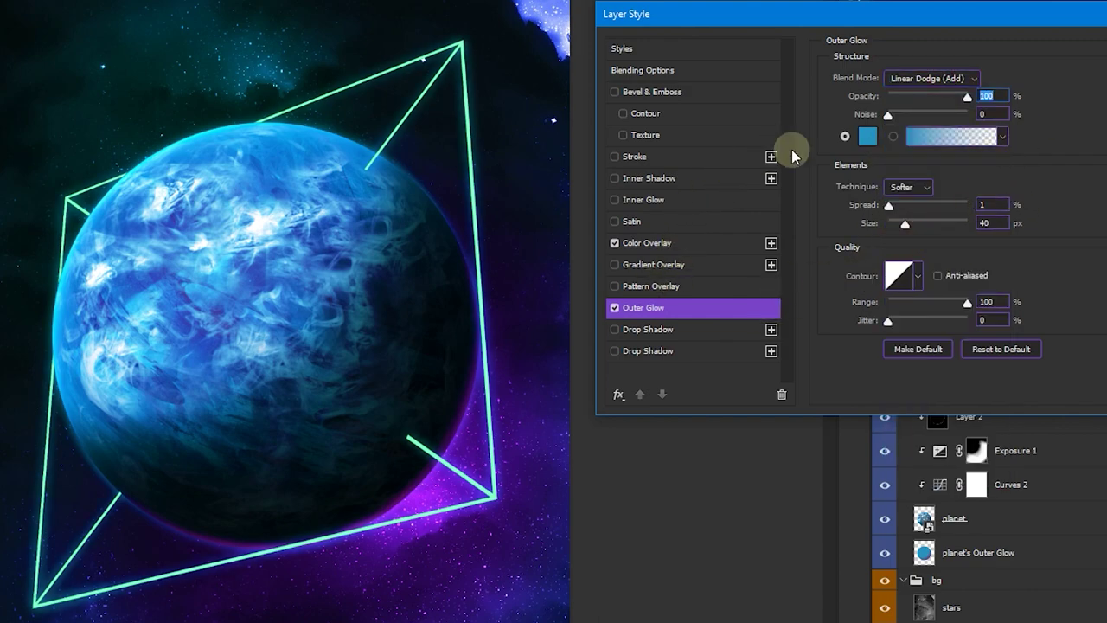
left_click(867, 136)
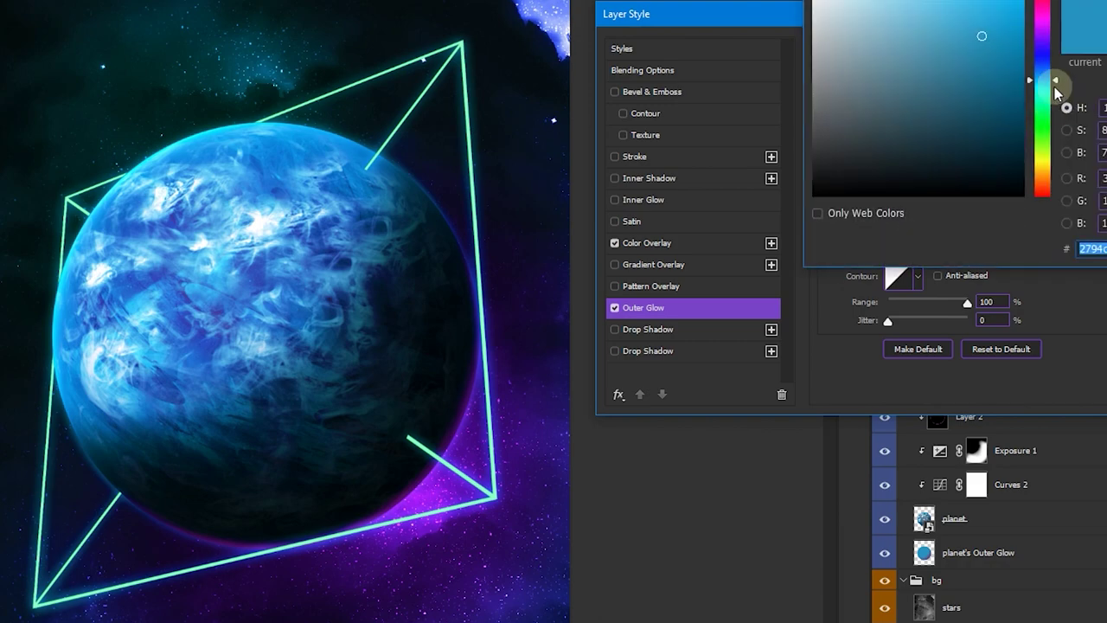
left_click_drag(1055, 87, 1044, 119)
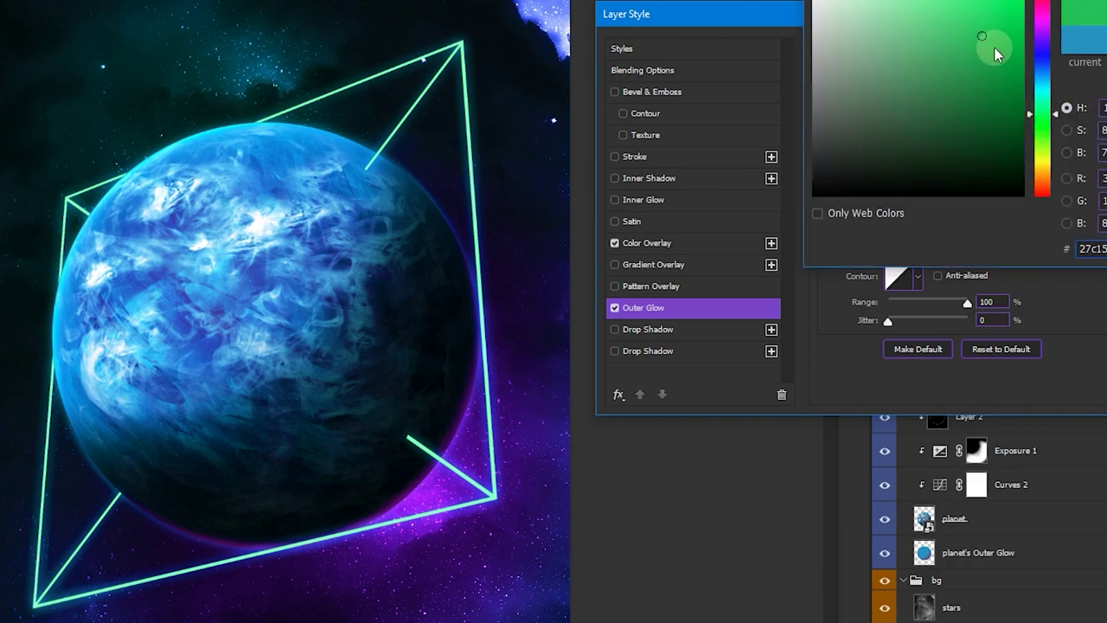
left_click(981, 77)
key("Return")
Set the Outer Glow's spread to 5%, its size to 75 px and its opacity to 71%
left_click(993, 204)
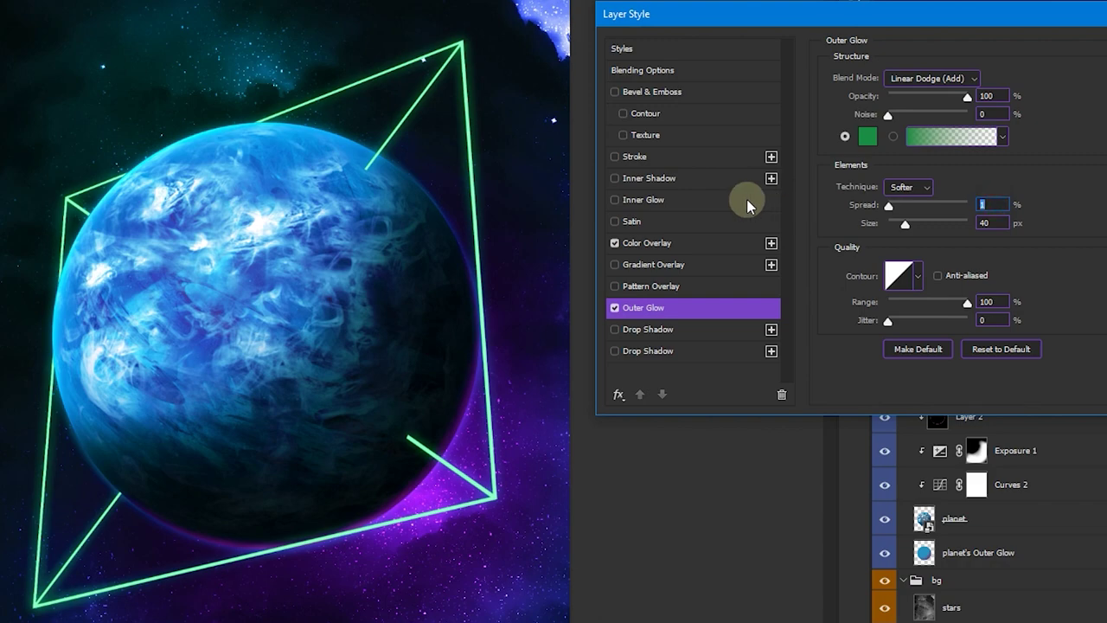
type("5")
left_click(999, 223)
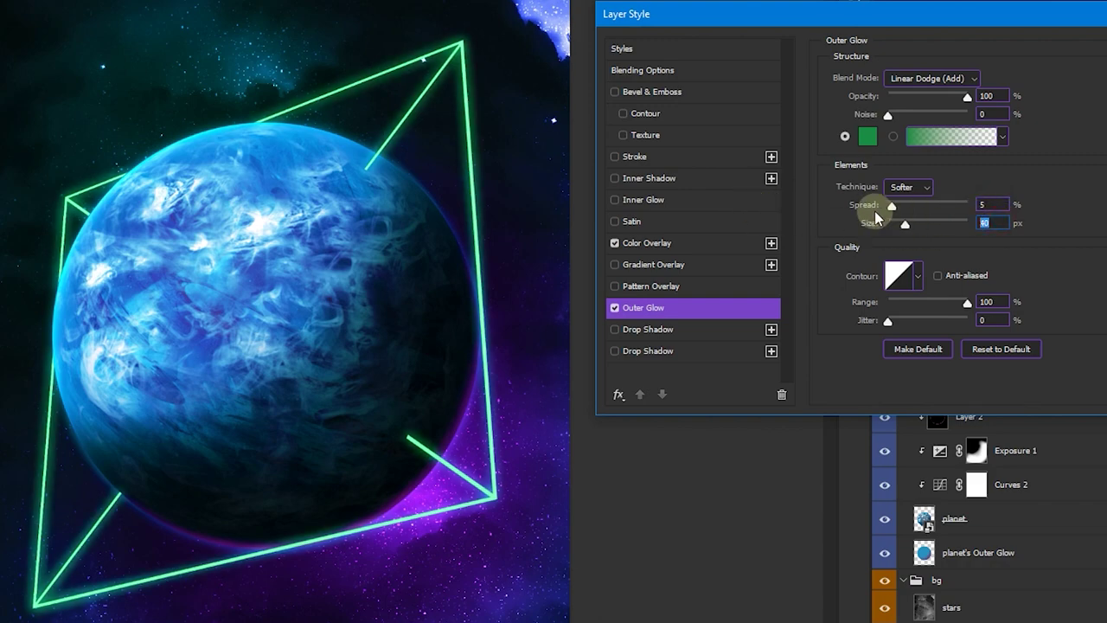
type("75")
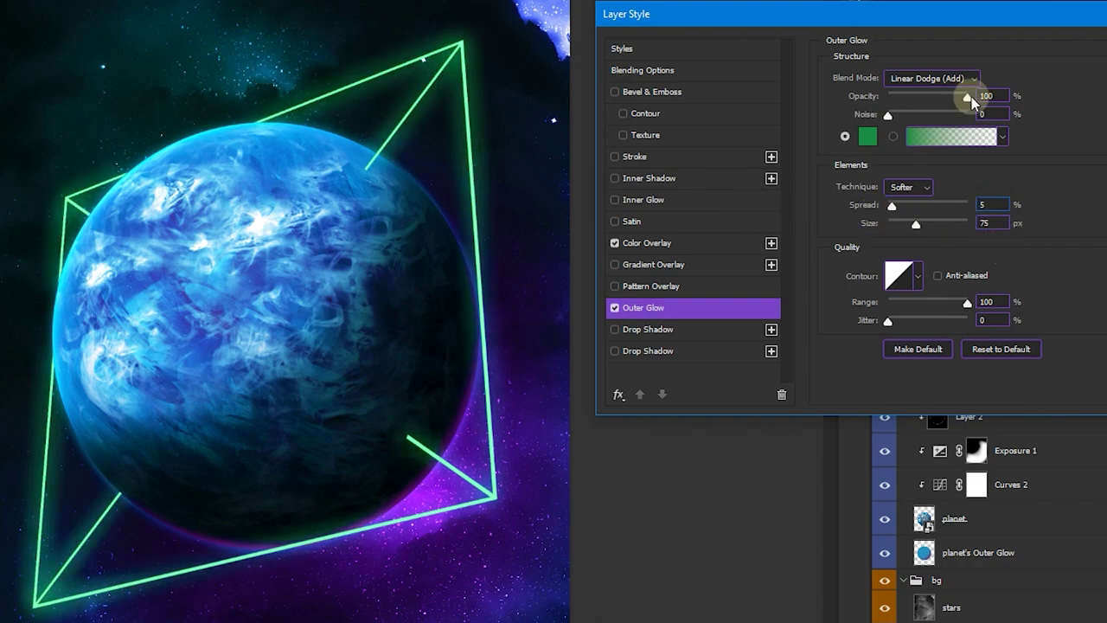
left_click_drag(967, 100, 946, 99)
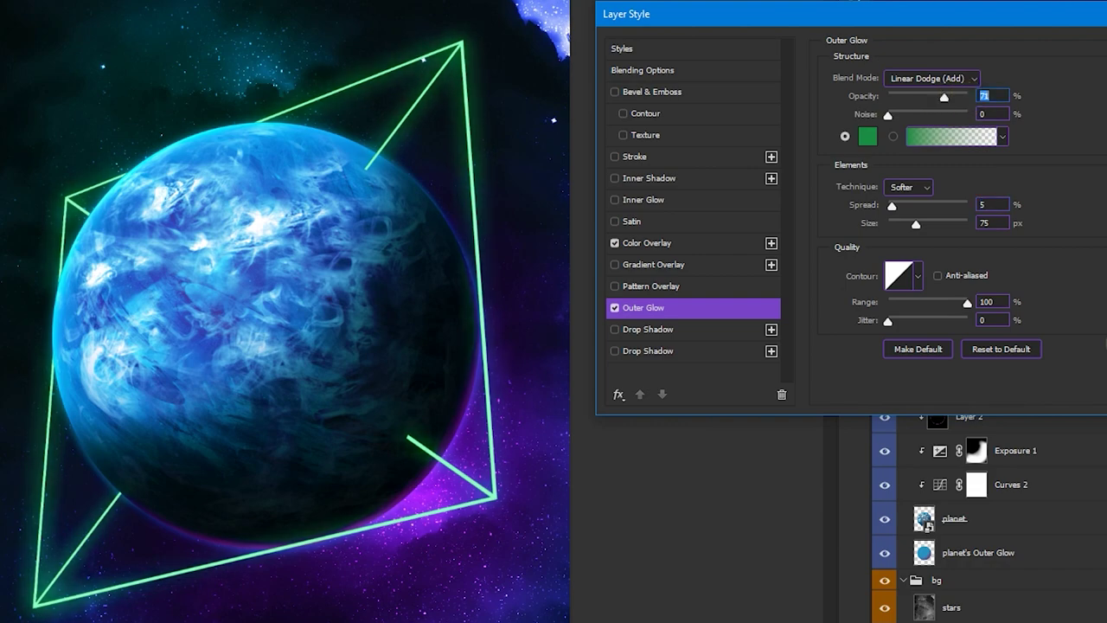
Enable the first Drop Shadow effect on the wireframe with the blend mode Linear Dodge (Add)
left_click(671, 331)
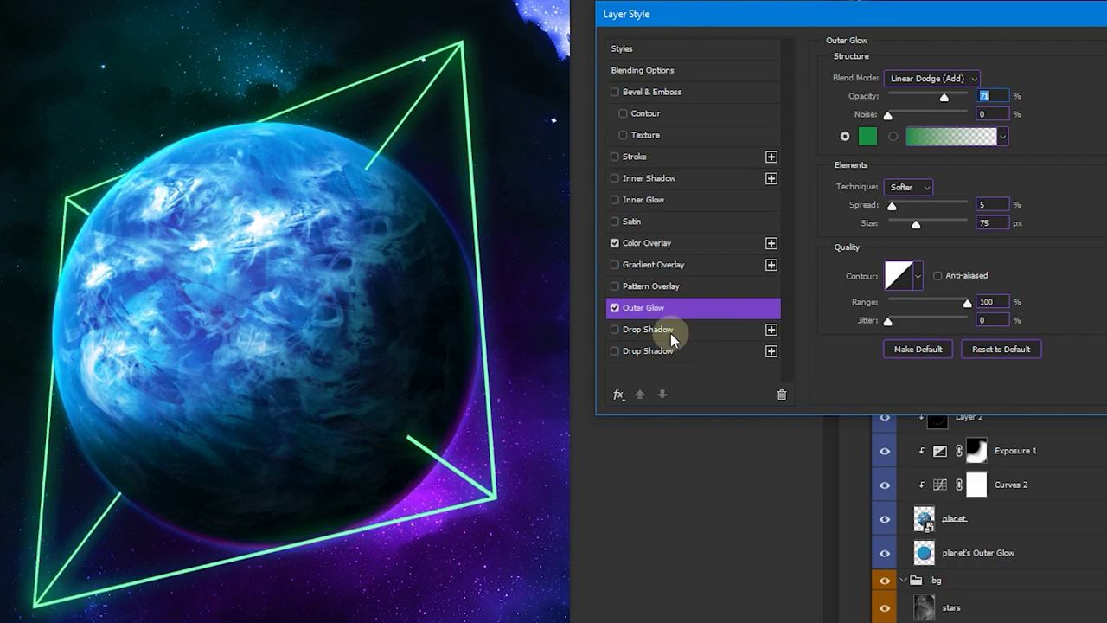
left_click(927, 81)
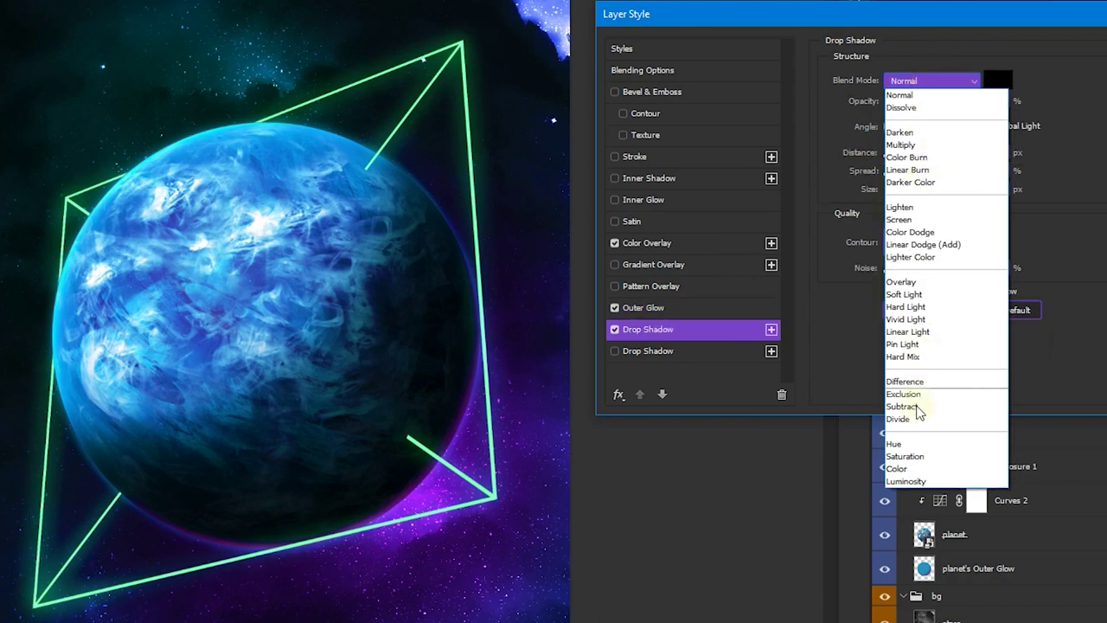
left_click(915, 244)
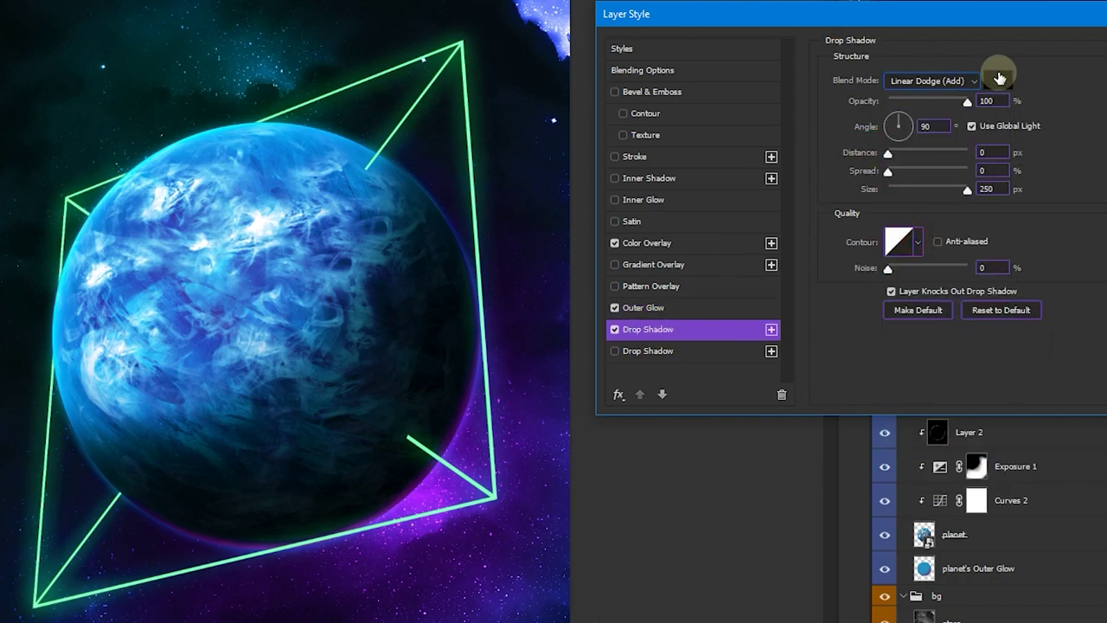
Give the Drop Shadow a dark bluish-green colour and a size of 13 px
left_click(999, 78)
left_click(1041, 114)
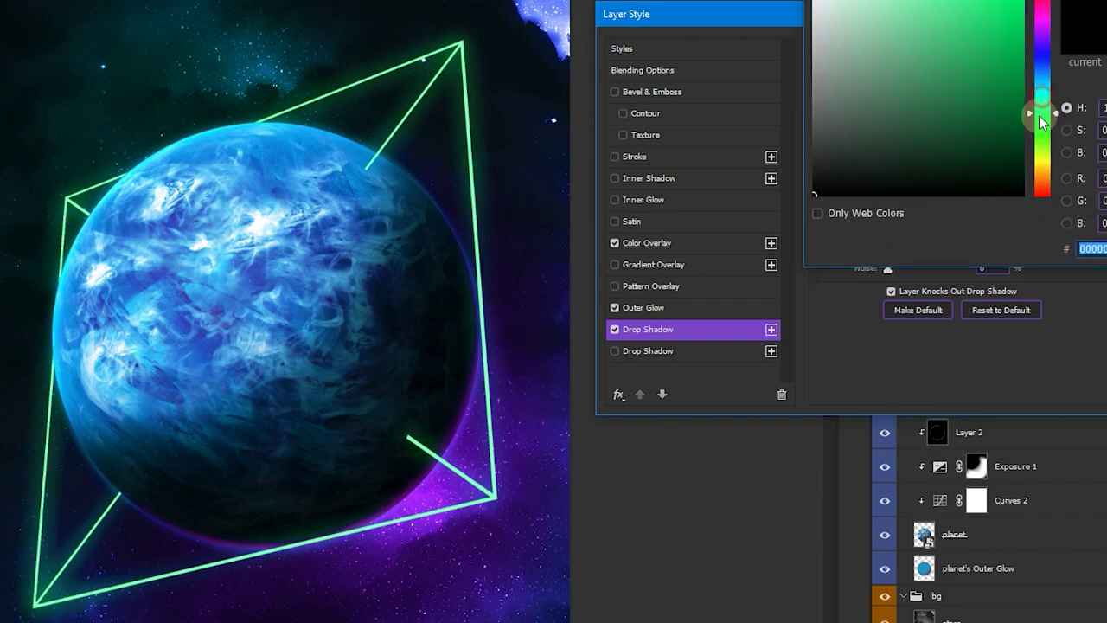
left_click_drag(1040, 123, 1032, 104)
mouse_move(969, 76)
left_mouse_down()
mouse_move(980, 143)
mouse_move(976, 103)
left_mouse_up()
key("Return")
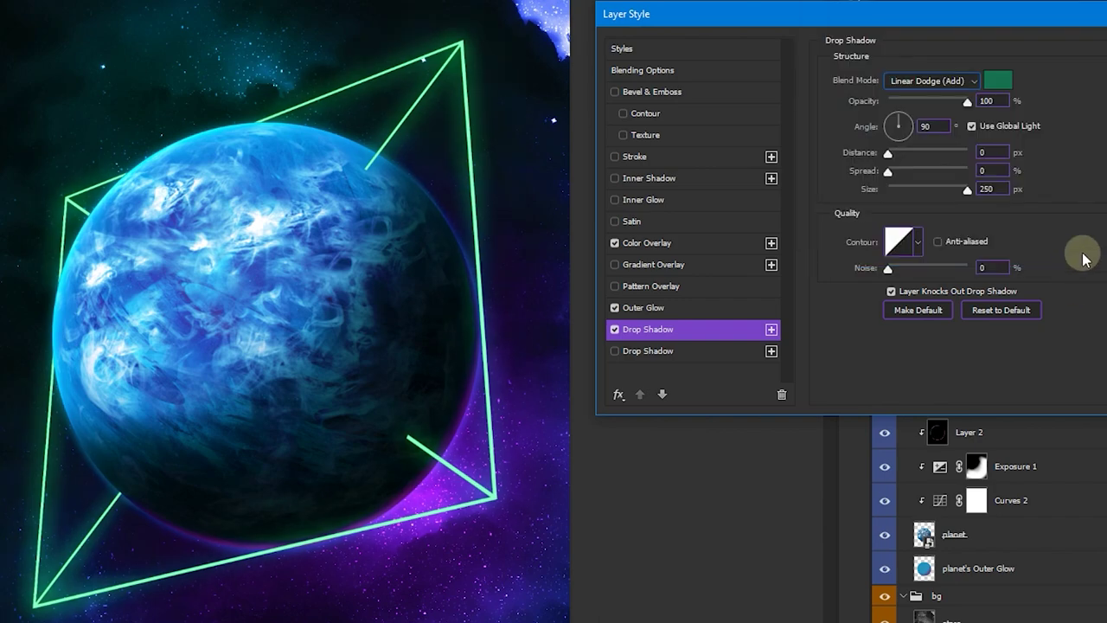
left_click(888, 152)
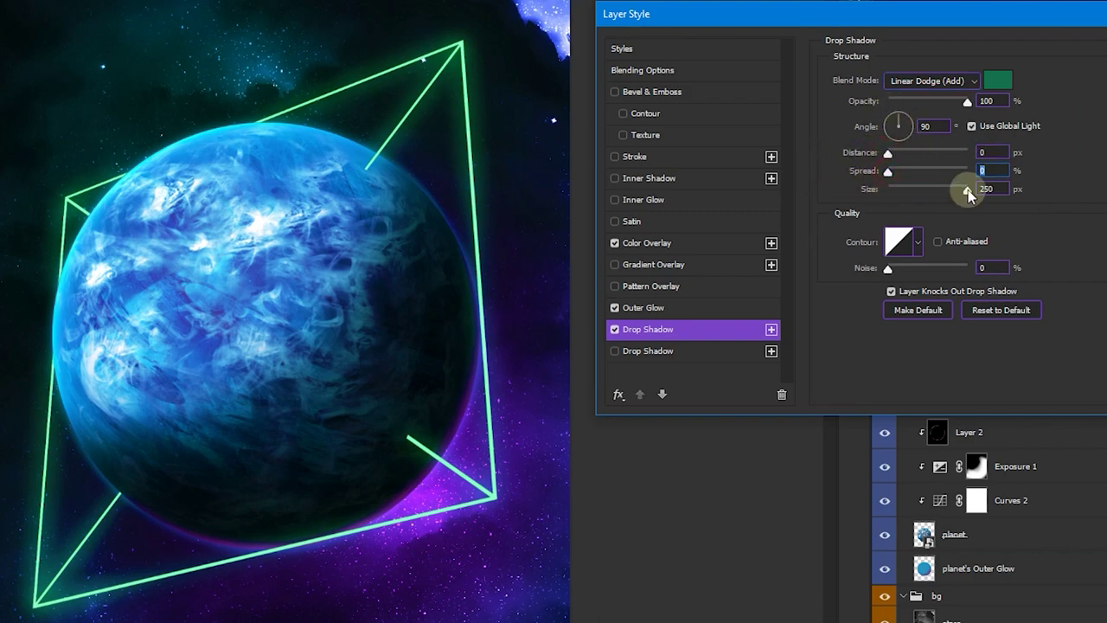
left_click_drag(969, 195, 900, 194)
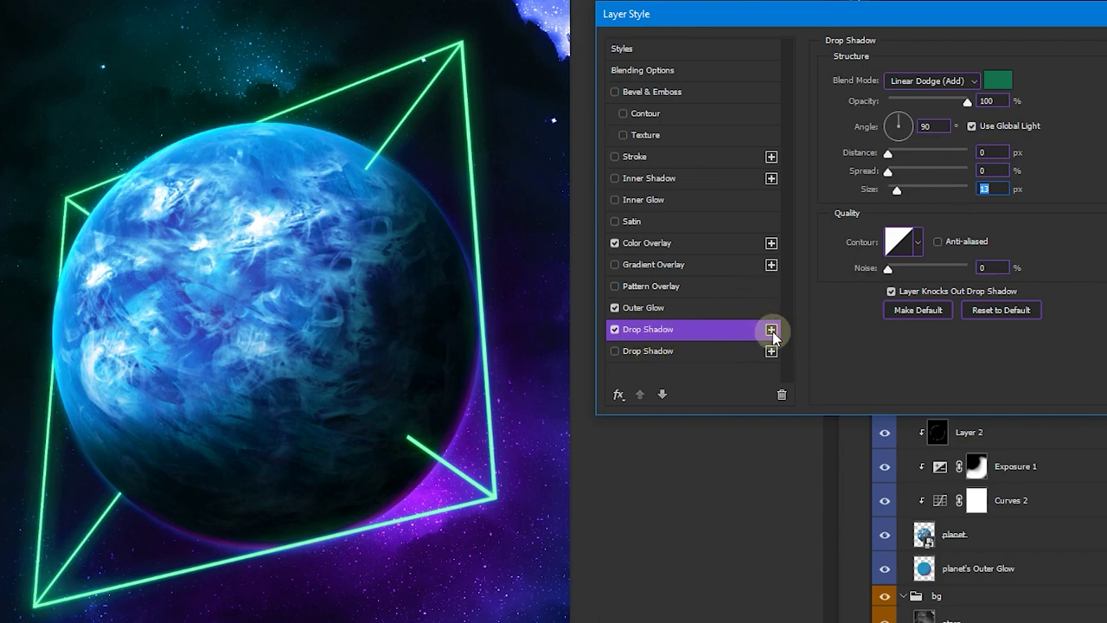
Delete the second, Multiply-mode Drop Shadow and duplicate the green 13 px one in its place
left_click(734, 350)
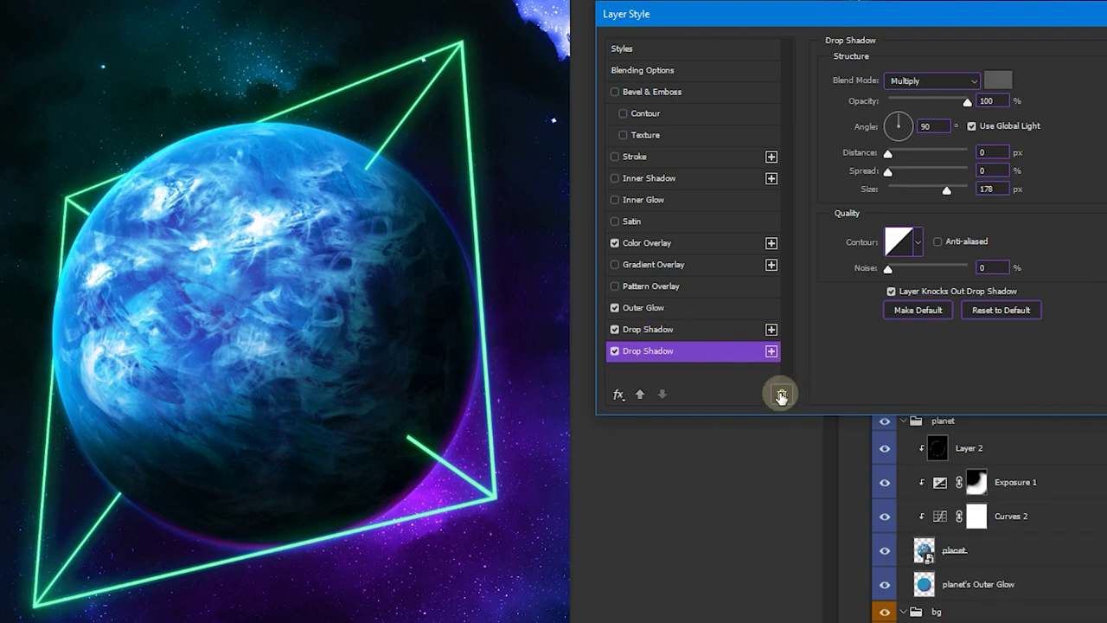
left_click(782, 394)
left_click(683, 329)
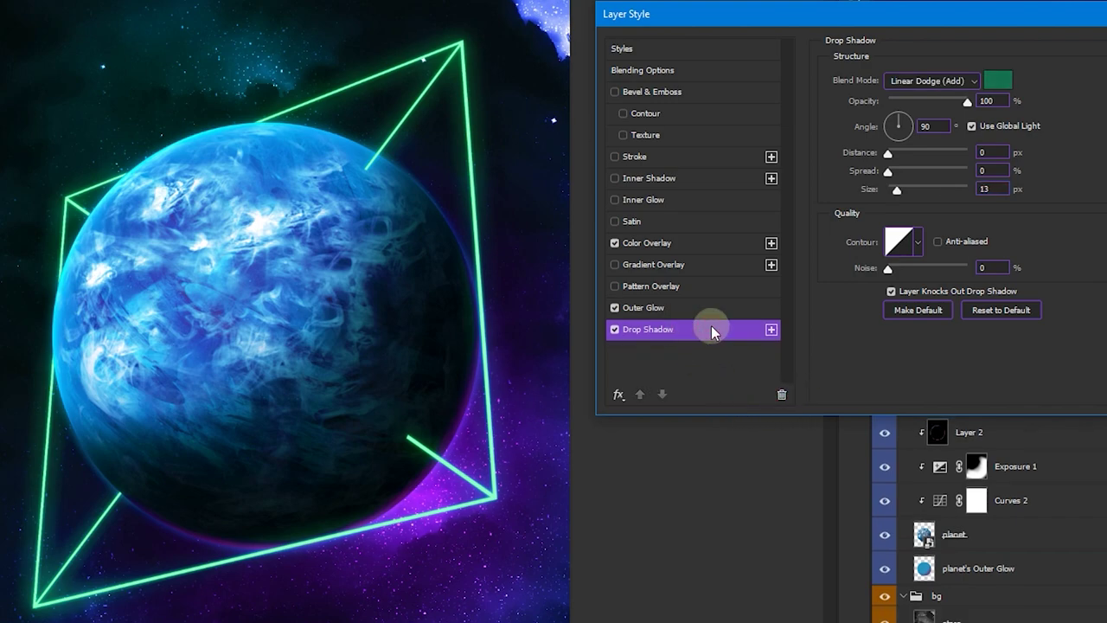
left_click(770, 330)
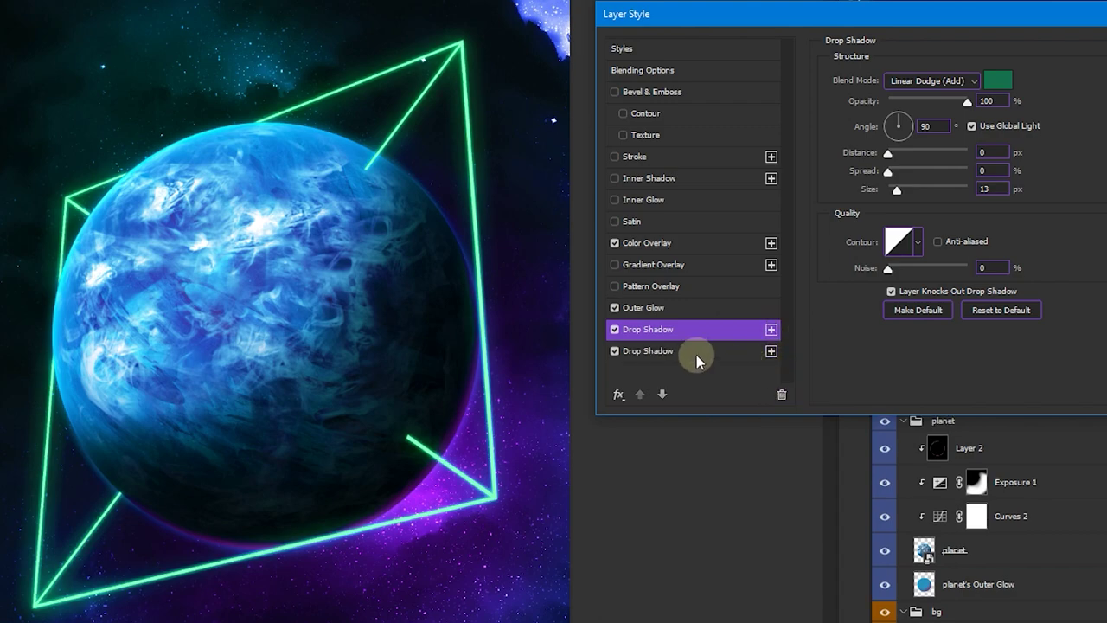
left_click(679, 351)
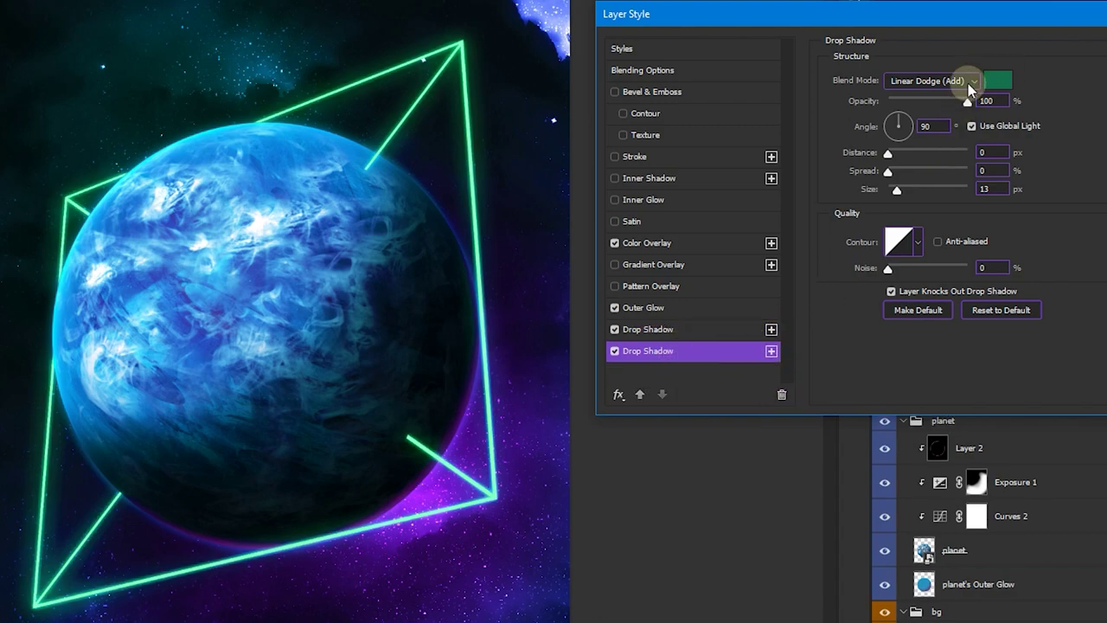
Set the duplicated Drop Shadow's colour to a slightly darker green and its size to 29 px
left_click(996, 80)
left_click(996, 104)
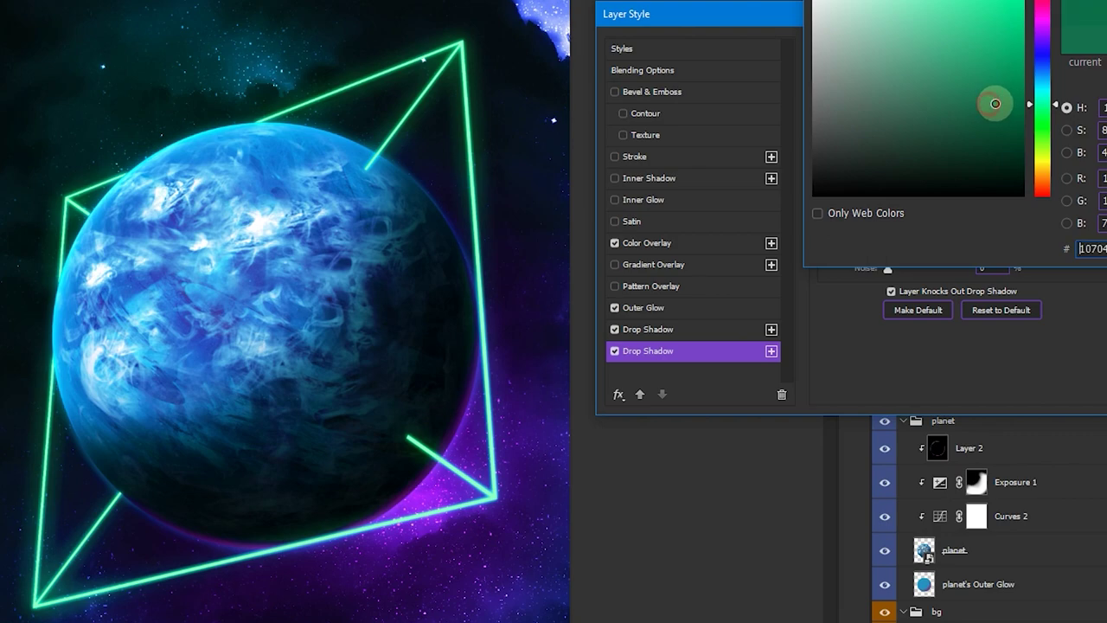
left_click_drag(995, 104, 992, 110)
key("Return")
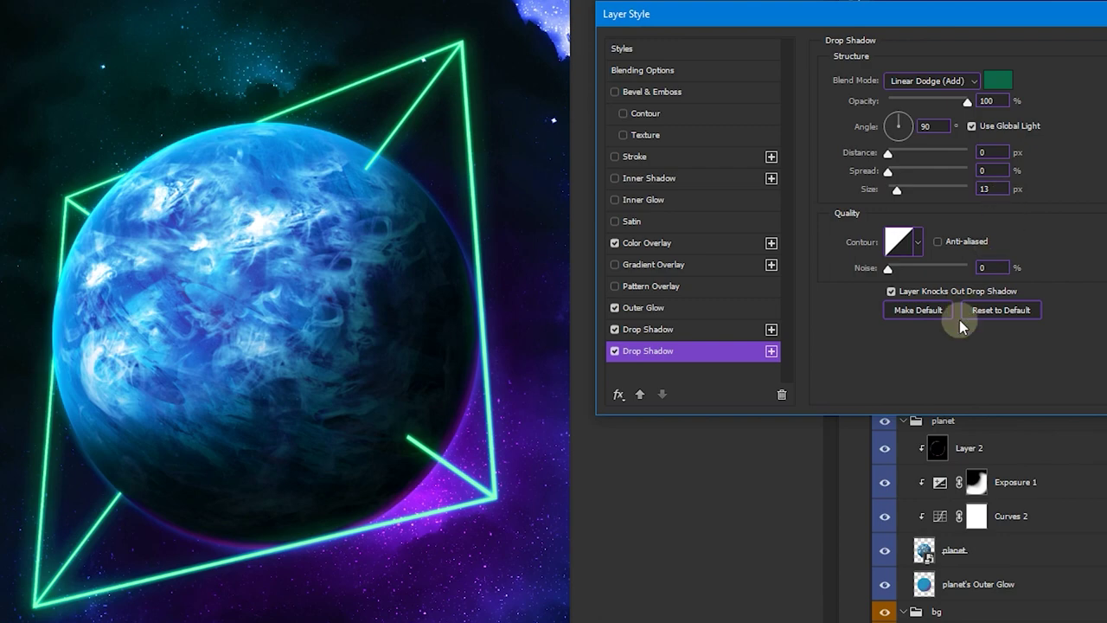
left_click_drag(896, 188, 903, 189)
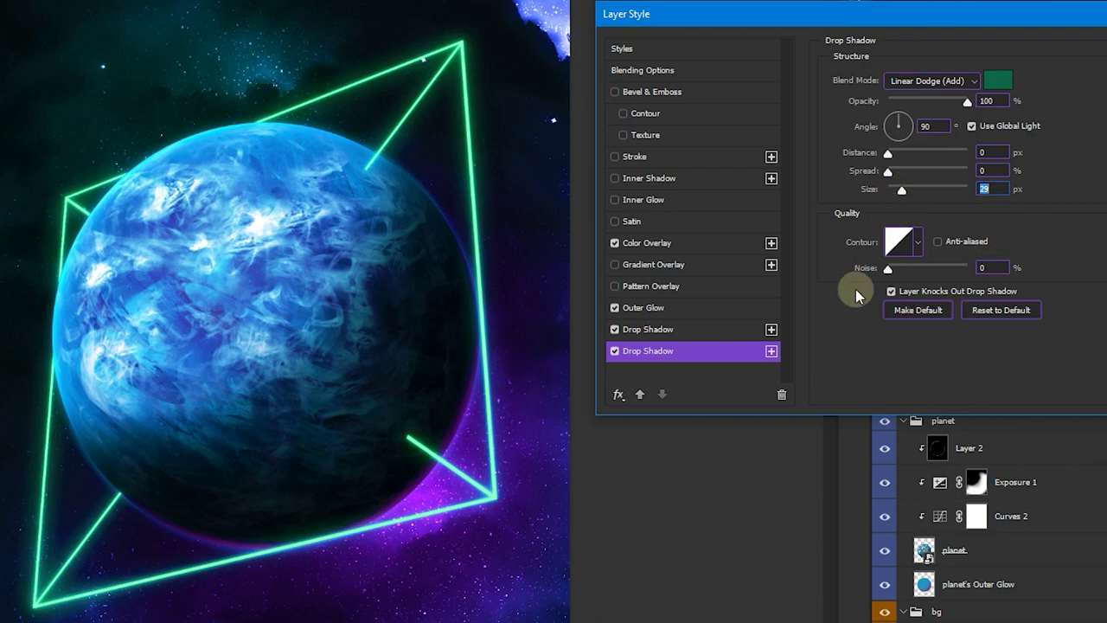
Duplicate the 29 px Drop Shadow to add a third glow layer to the wireframe
left_click(770, 351)
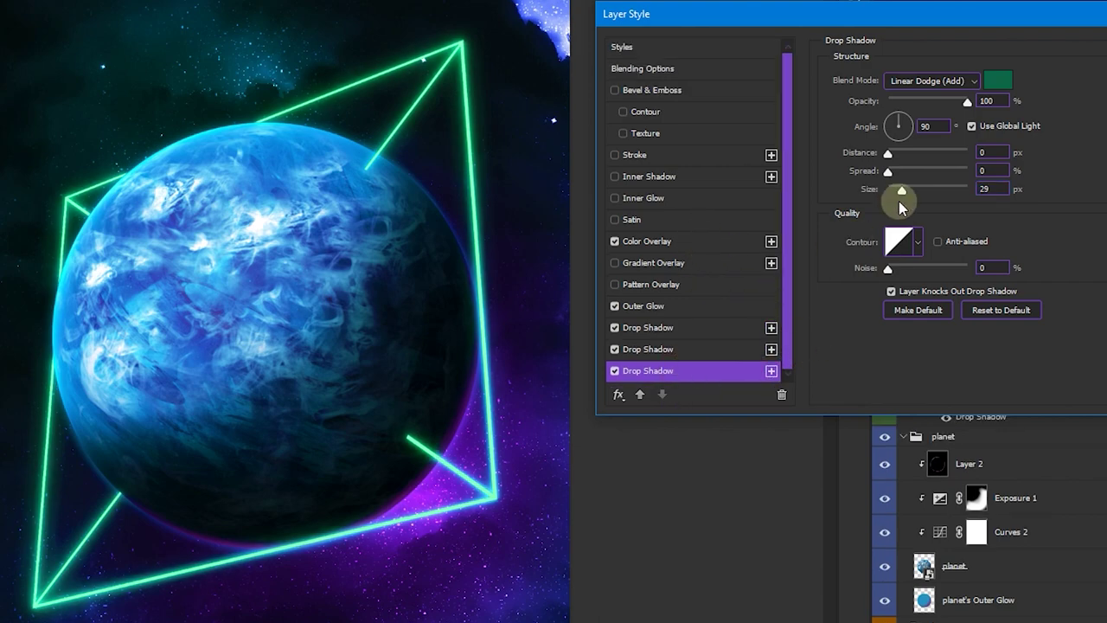
Change the lowest drop shadow on the neon shape to white, with 46 px size and 72% opacity
left_click(999, 81)
left_click(883, 63)
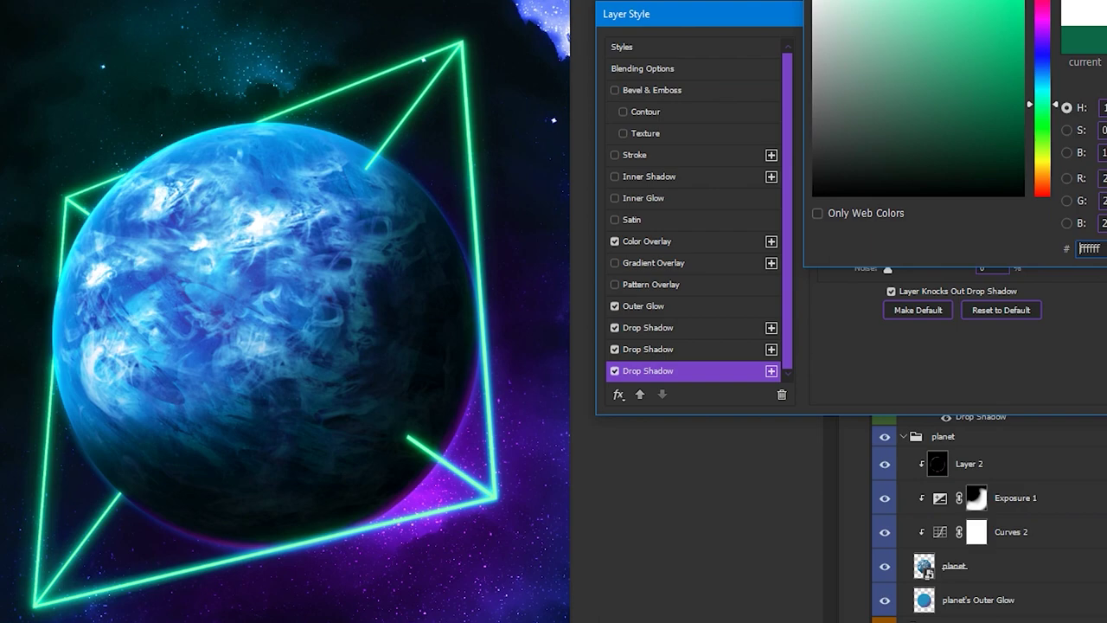
key("Return")
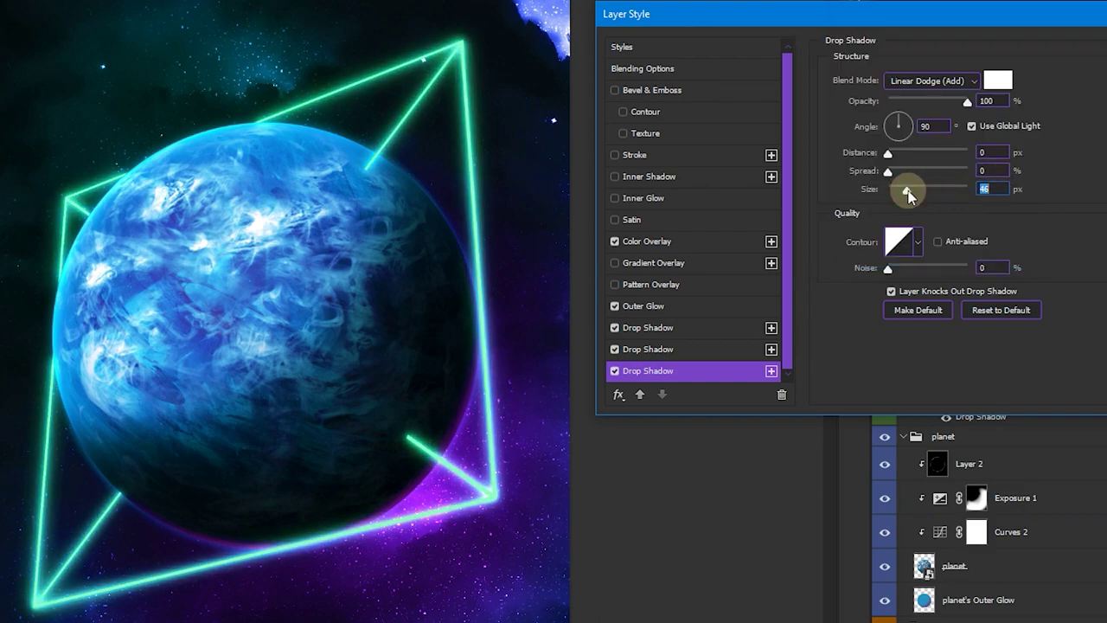
left_click(946, 103)
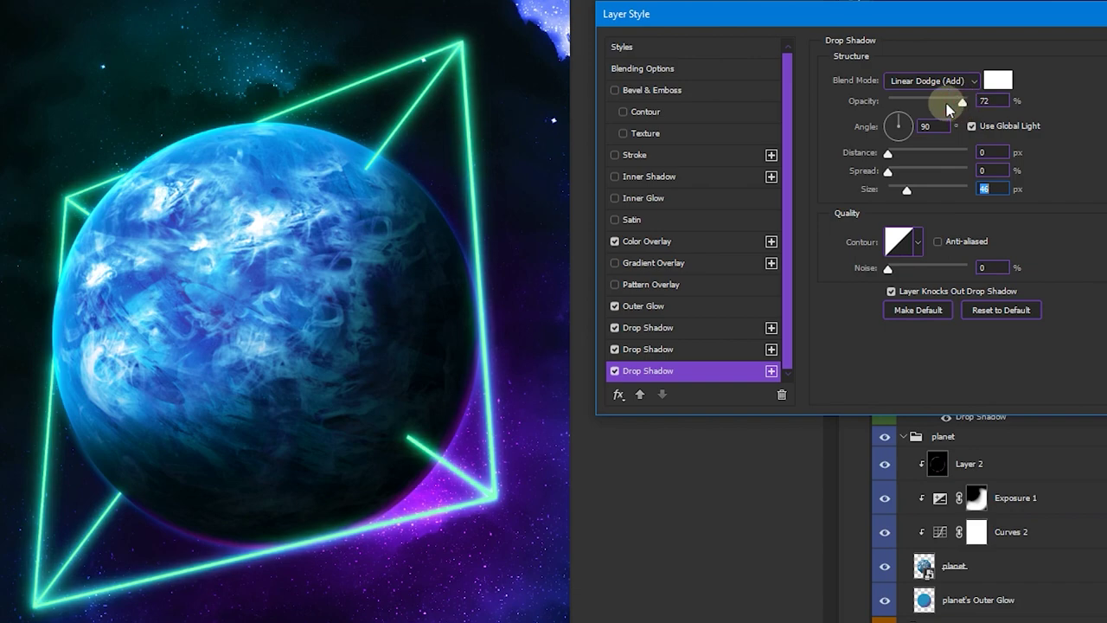
Duplicate the lowest drop shadow and make the new bottom copy dark green at 100% opacity
left_click(771, 370)
left_click(702, 370)
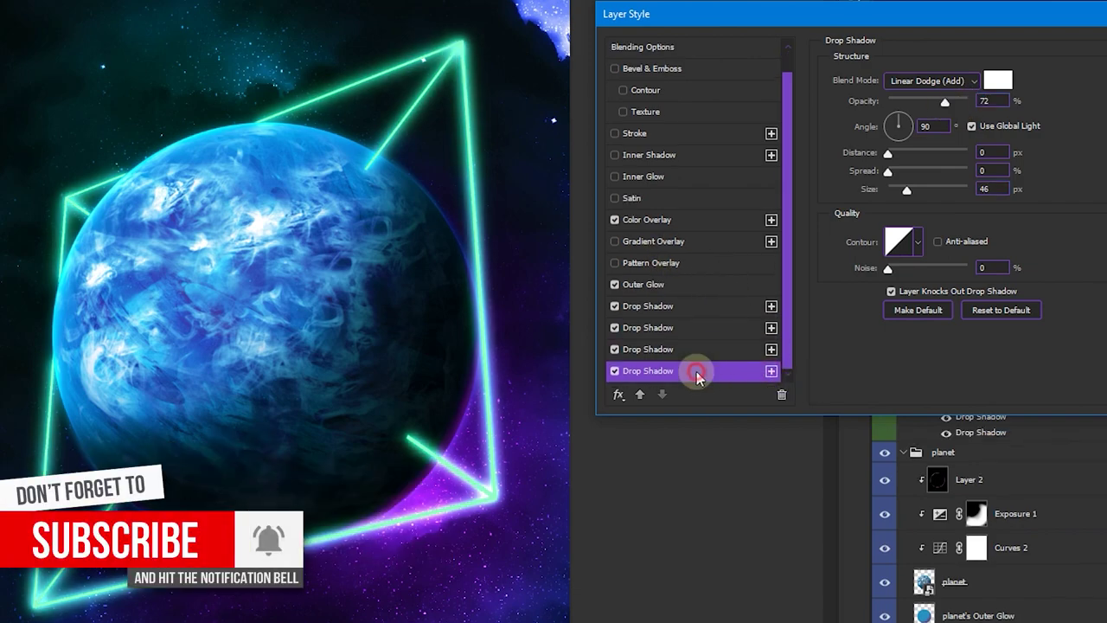
left_click(997, 79)
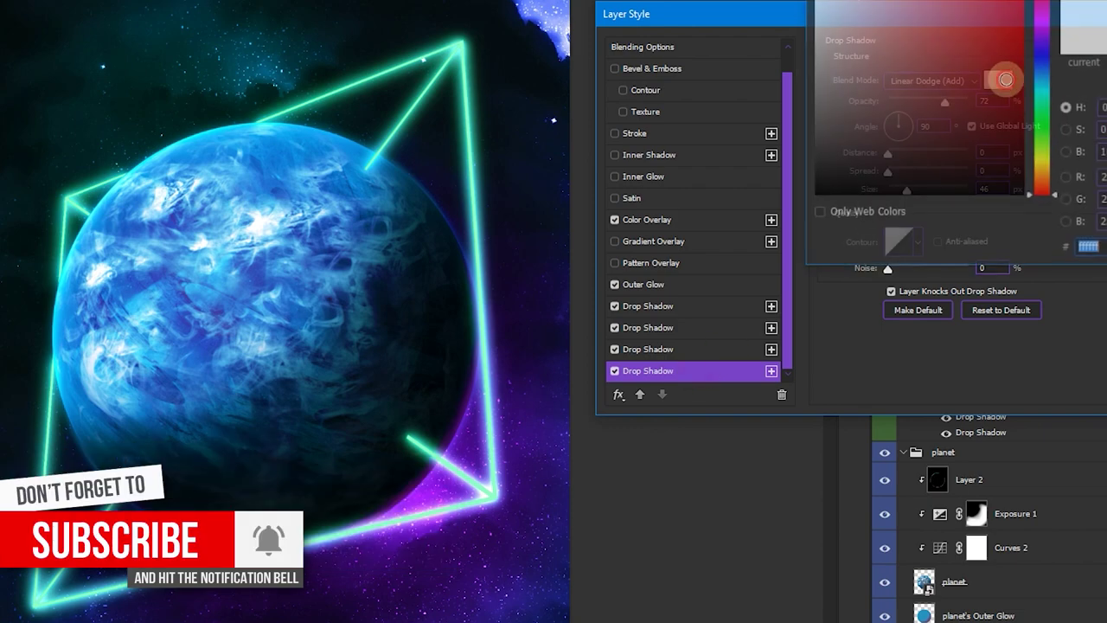
left_click(1047, 137)
left_click_drag(1047, 136, 1047, 126)
left_click_drag(963, 109, 973, 121)
key("Return")
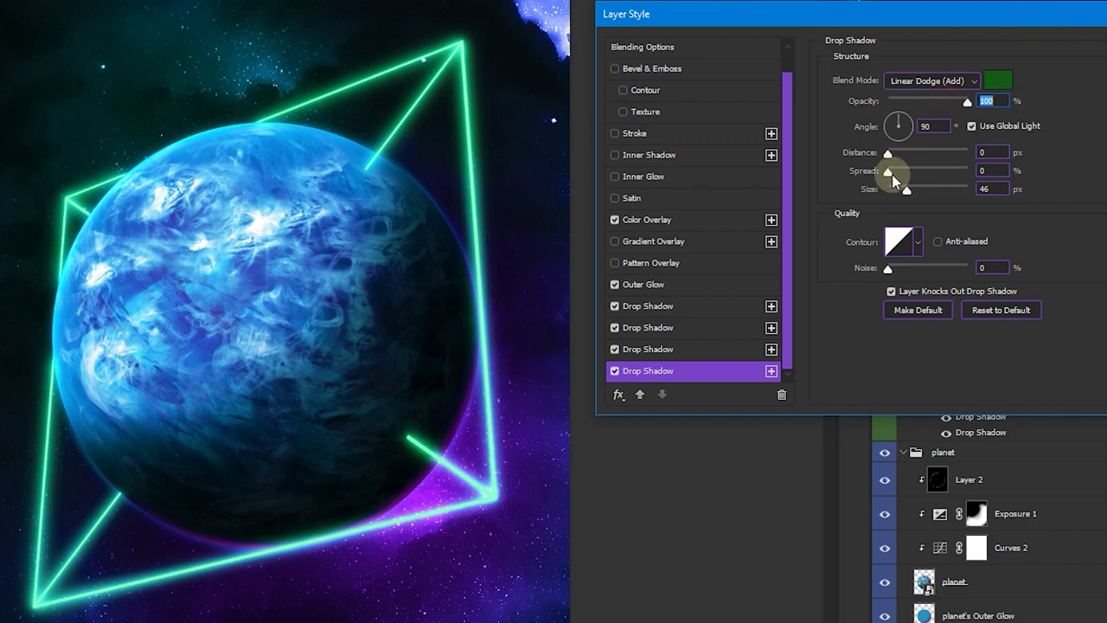
Set the dark green drop shadow's spread to 15% and its size to 226 px
left_click_drag(891, 172, 904, 172)
type("15")
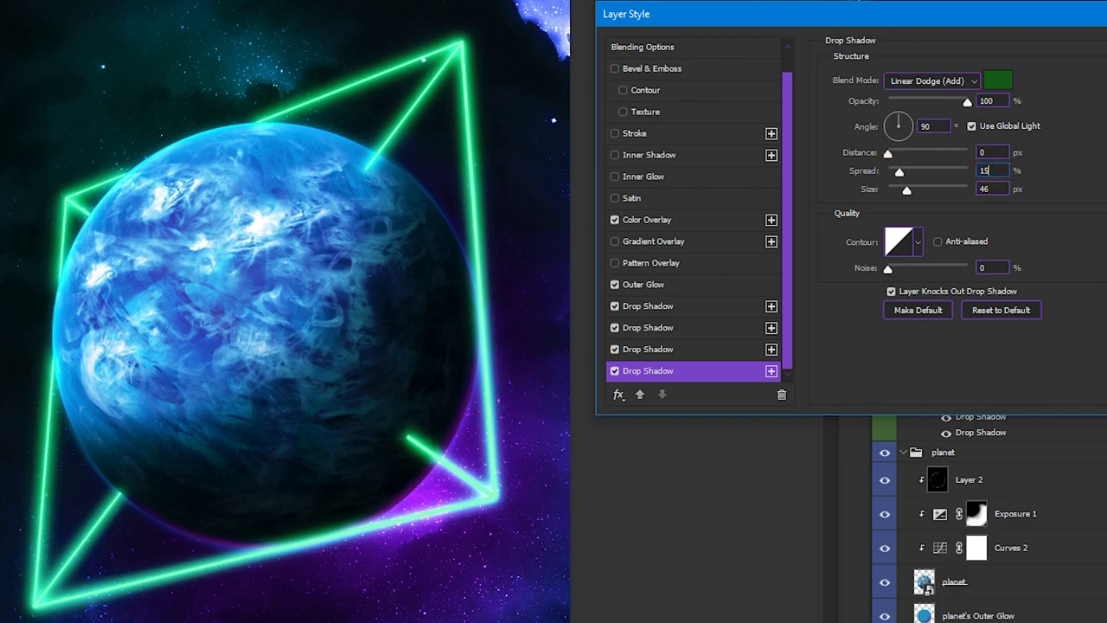
left_click(943, 187)
left_click_drag(963, 190, 973, 191)
Lower the dark green drop shadow's opacity to 45% and apply the layer style
left_click_drag(965, 102, 945, 101)
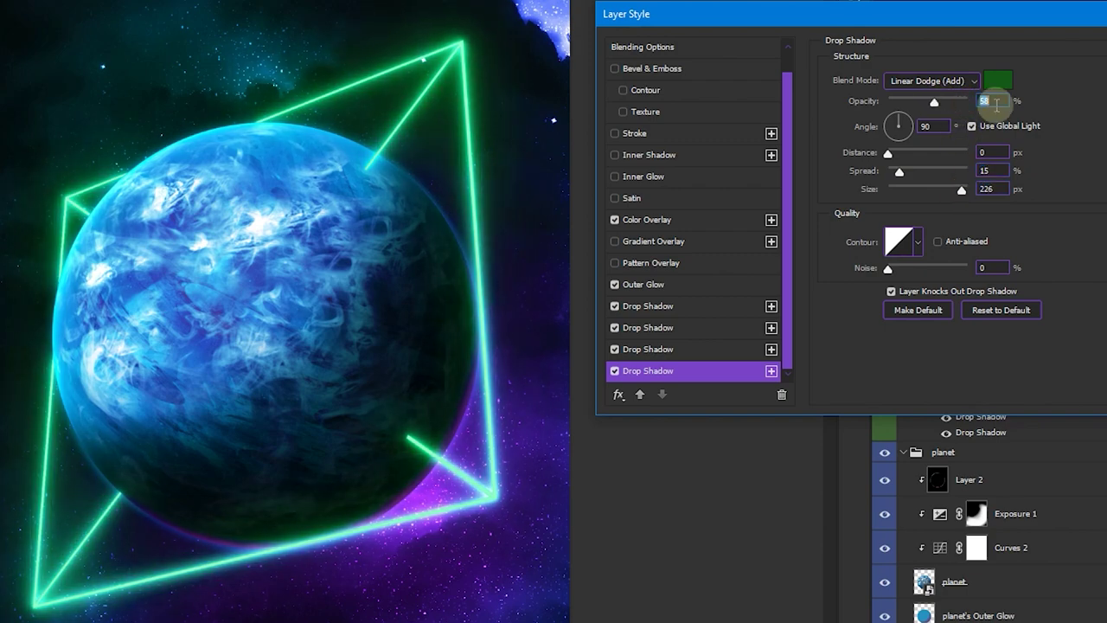
key("Down")
key("Down")
key("Down")
key("Down")
key("Down")
key("Down")
key("Down")
key("Down")
key("Down")
key("Down")
key("Down")
key("Down")
key("Down")
key("Down")
key("Down")
key("Down")
key("Down")
key("Down")
key("Down")
key("Down")
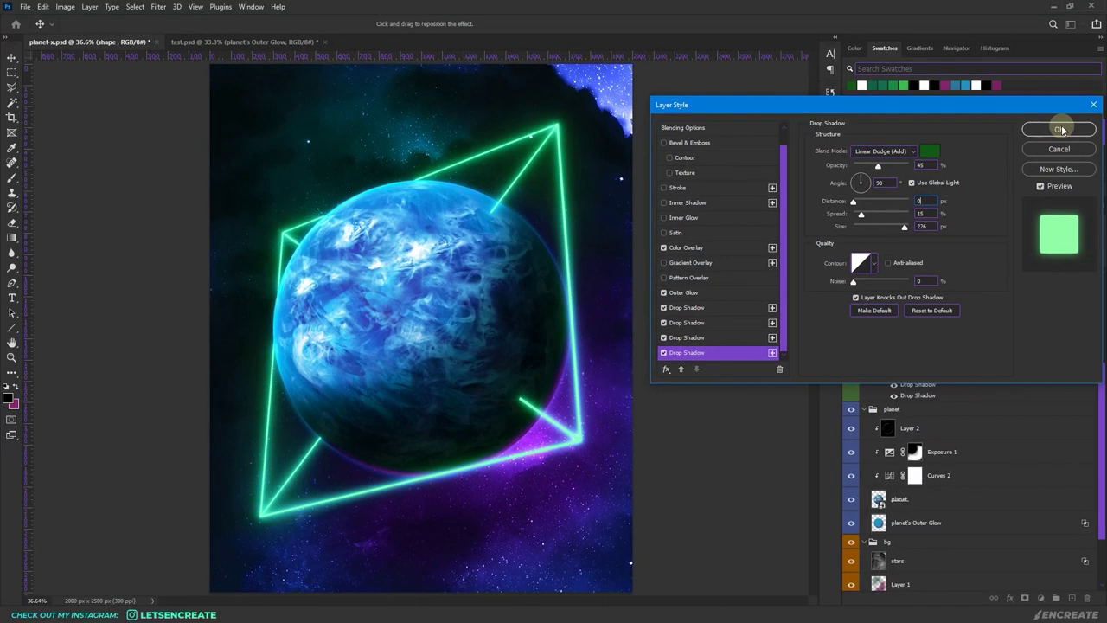
key("Return")
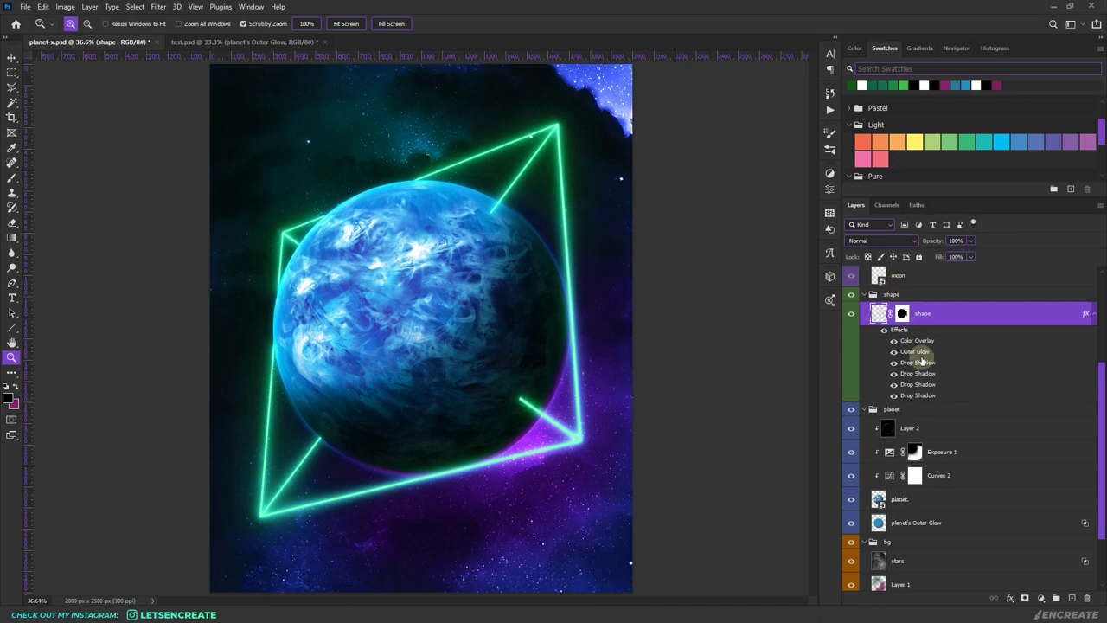
Add an empty layer above Layer 2 in the planet group and clip it to the layers below
left_click(958, 436)
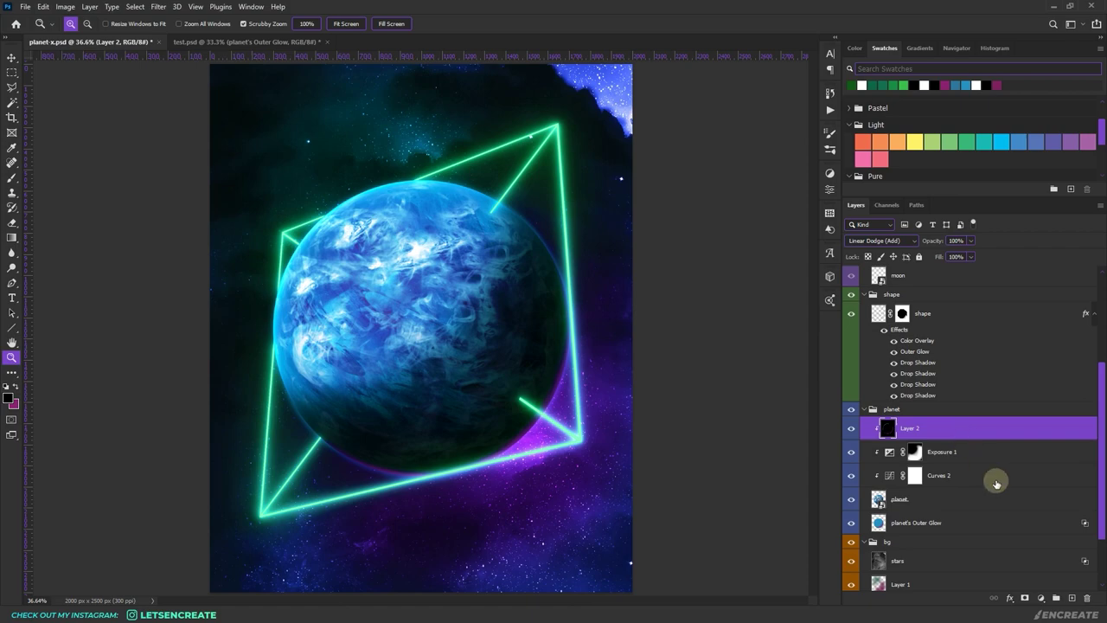
left_click(1072, 597)
right_click(953, 424)
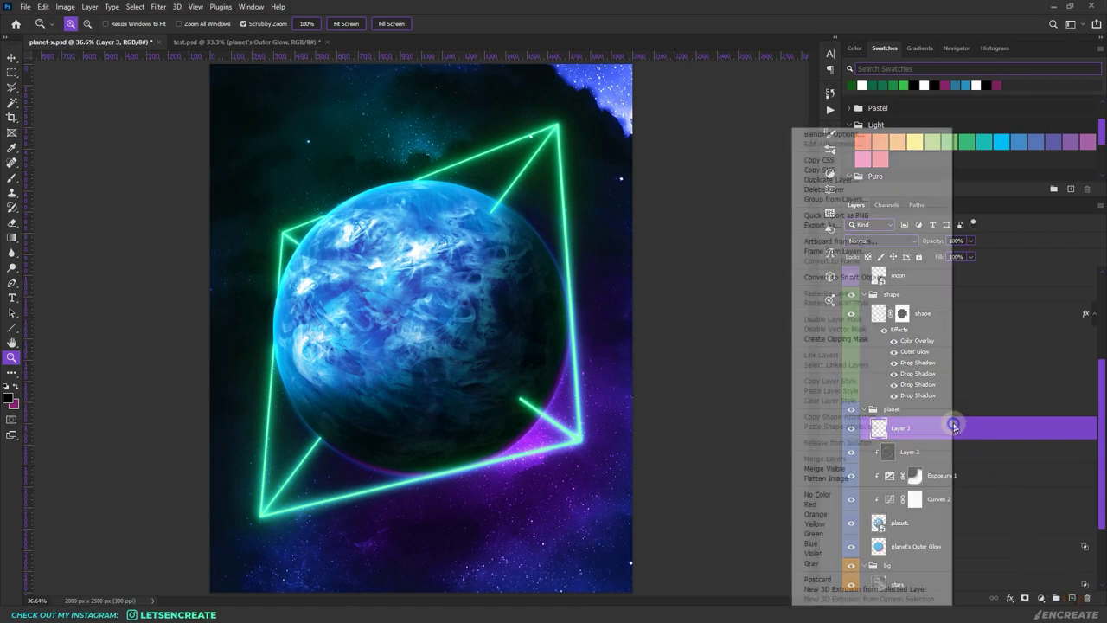
right_click(967, 415)
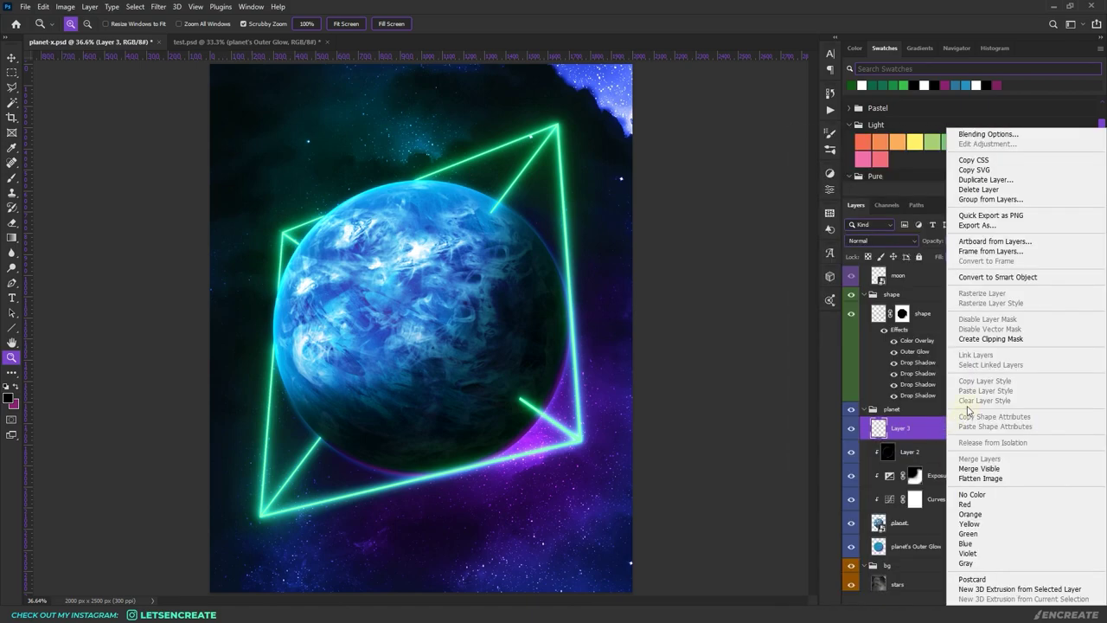
left_click(986, 339)
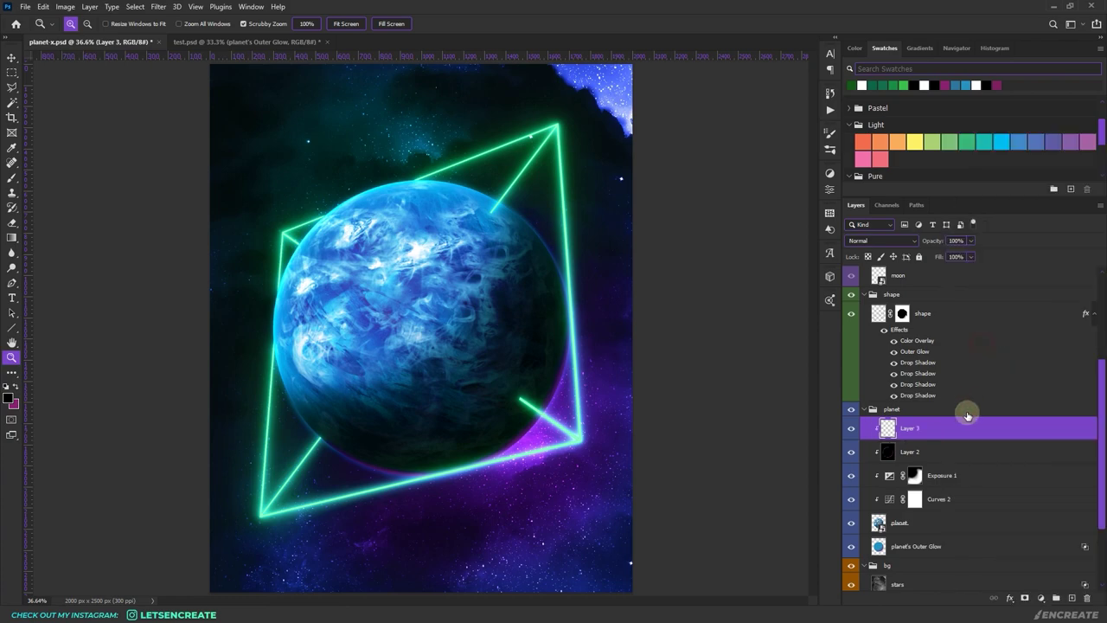
Fill the new clipped layer with black and set its blend mode to Linear Dodge (Add)
left_click(12, 402)
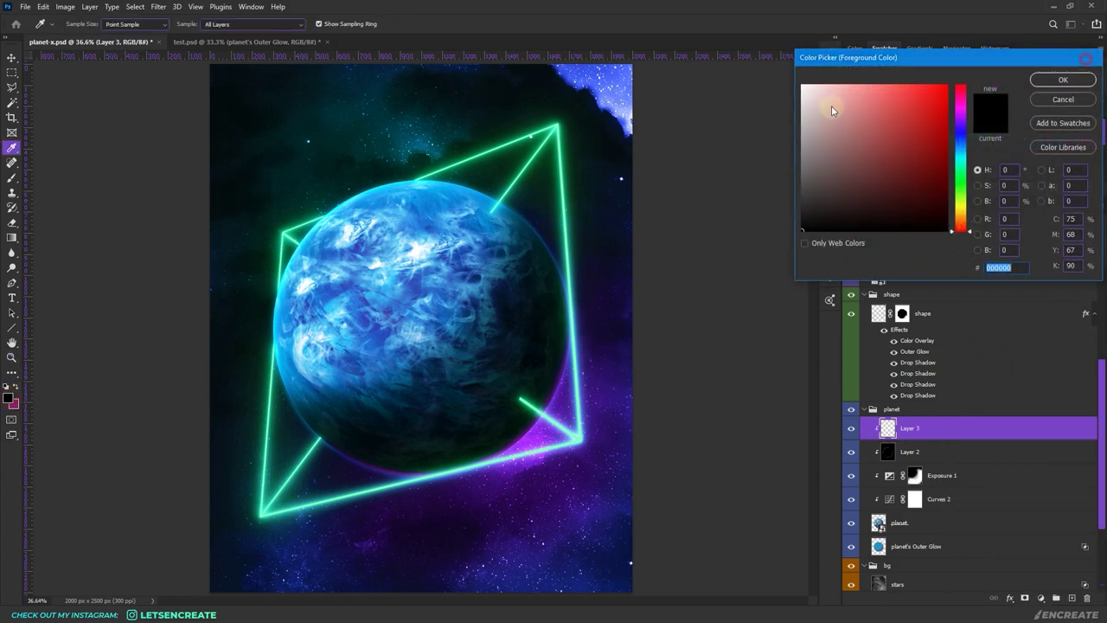
key("Return")
key("alt")
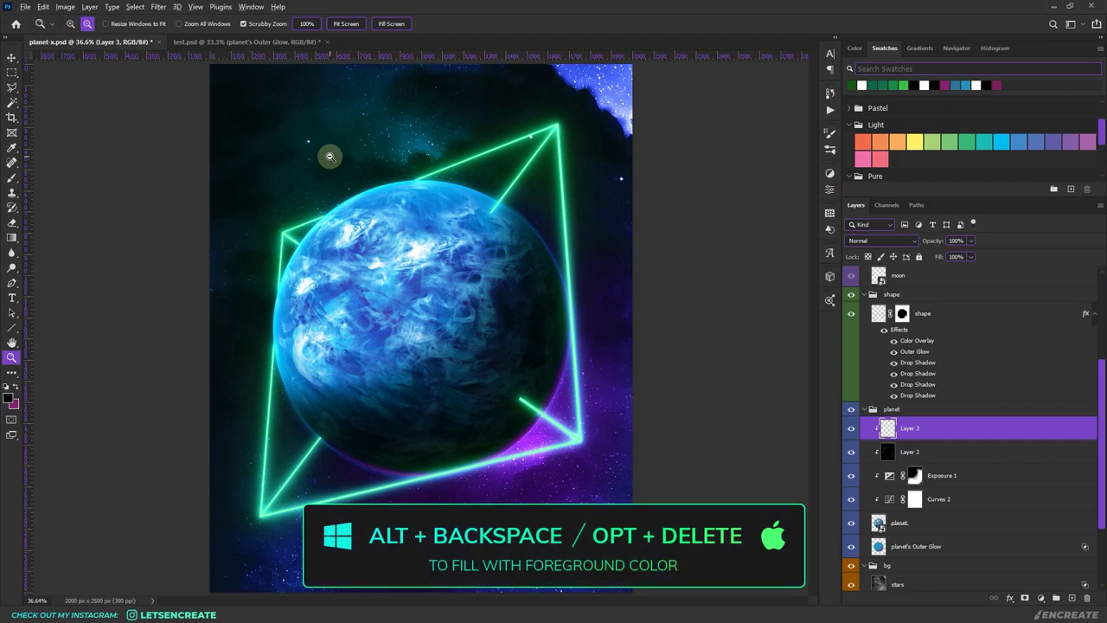
key("alt+BackSpace")
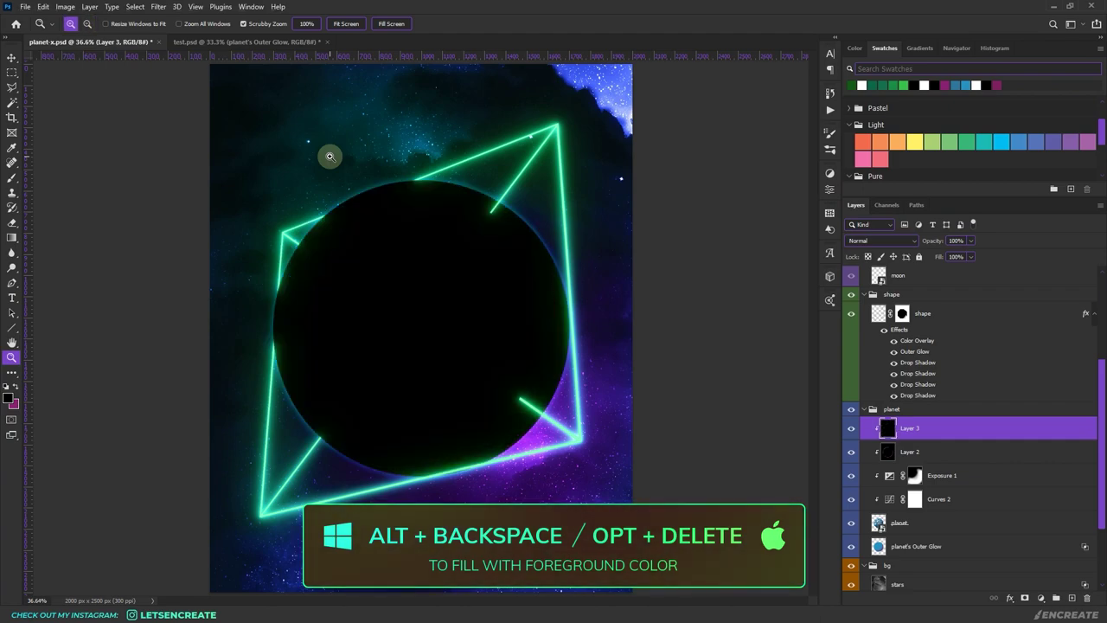
left_click(881, 241)
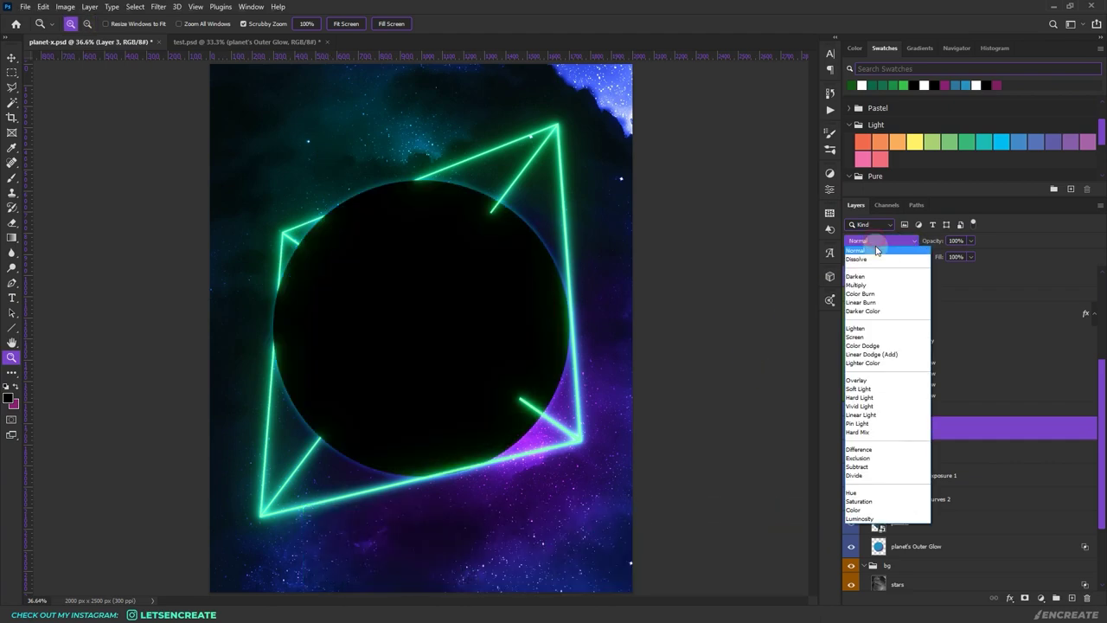
left_click(881, 356)
Swap the foreground and background colours and set the foreground to dark green 145f2f
left_click(16, 388)
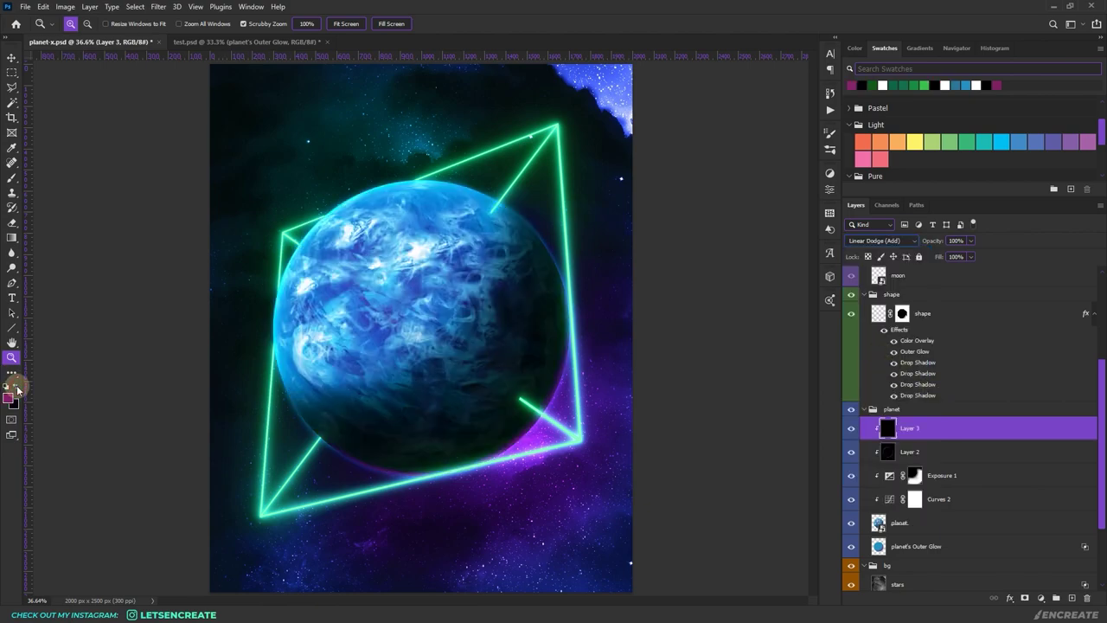
left_click(10, 399)
left_click(959, 179)
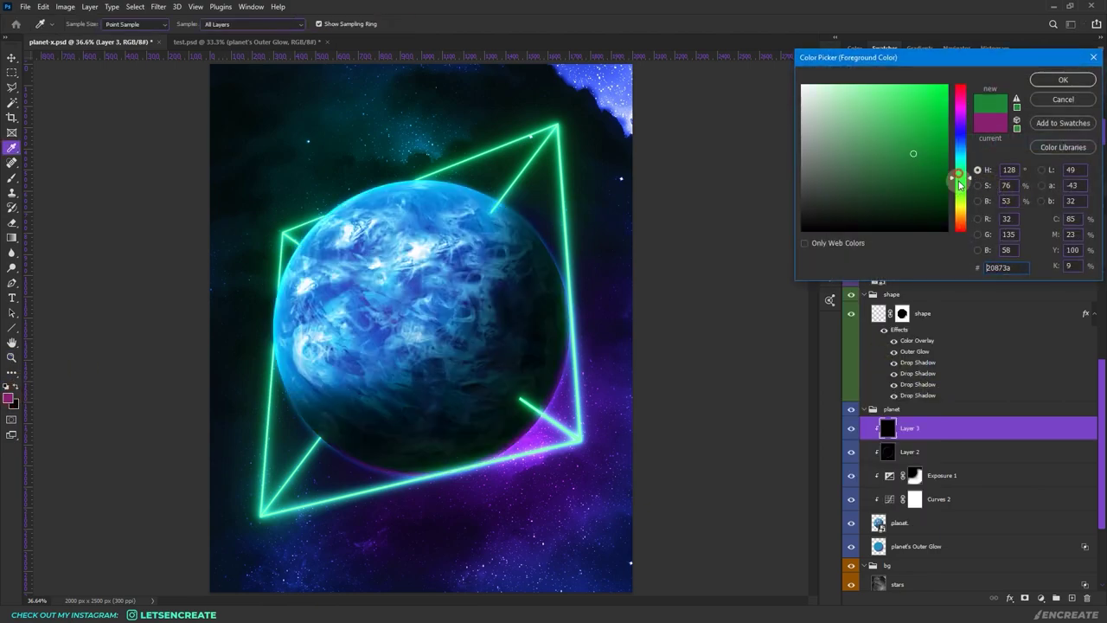
left_click(916, 177)
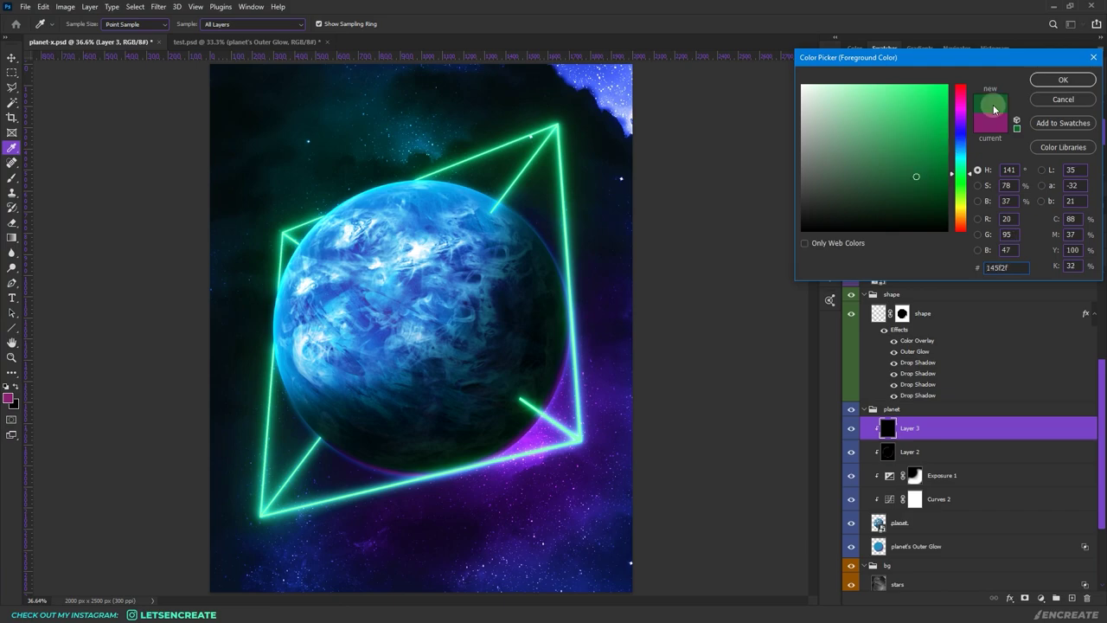
left_click(1045, 81)
Paint green glow with a soft brush of about 70 px where the neon line ends meet the planet
left_click(12, 178)
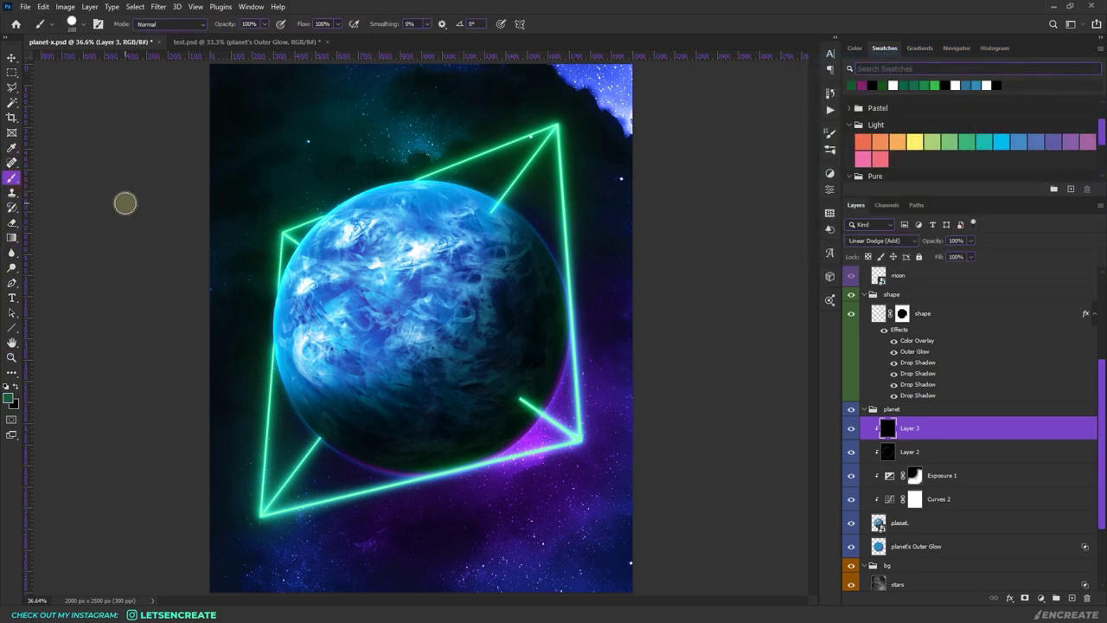
left_click(74, 24)
key("Return")
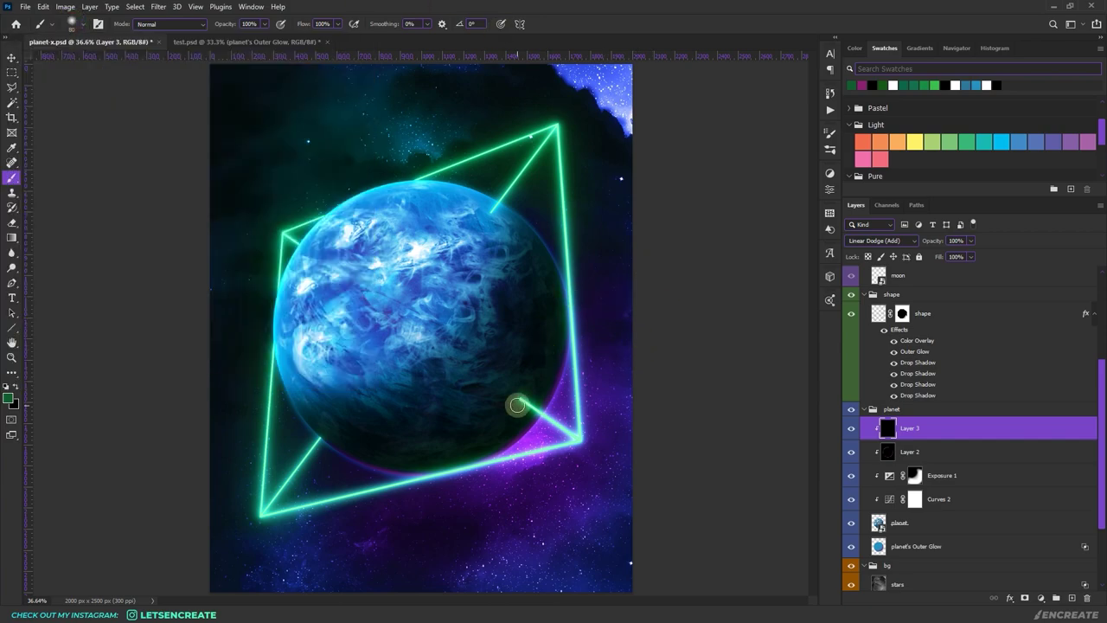
key("bracketleft")
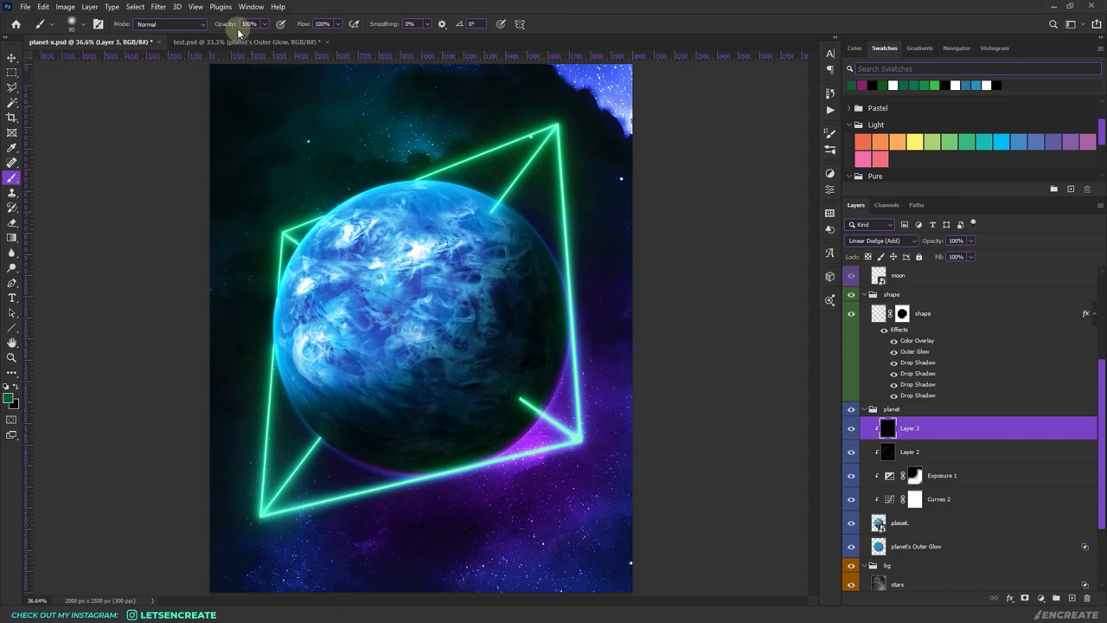
mouse_move(240, 27)
left_mouse_down()
mouse_move(212, 26)
mouse_move(354, 32)
left_mouse_up()
key("bracketright")
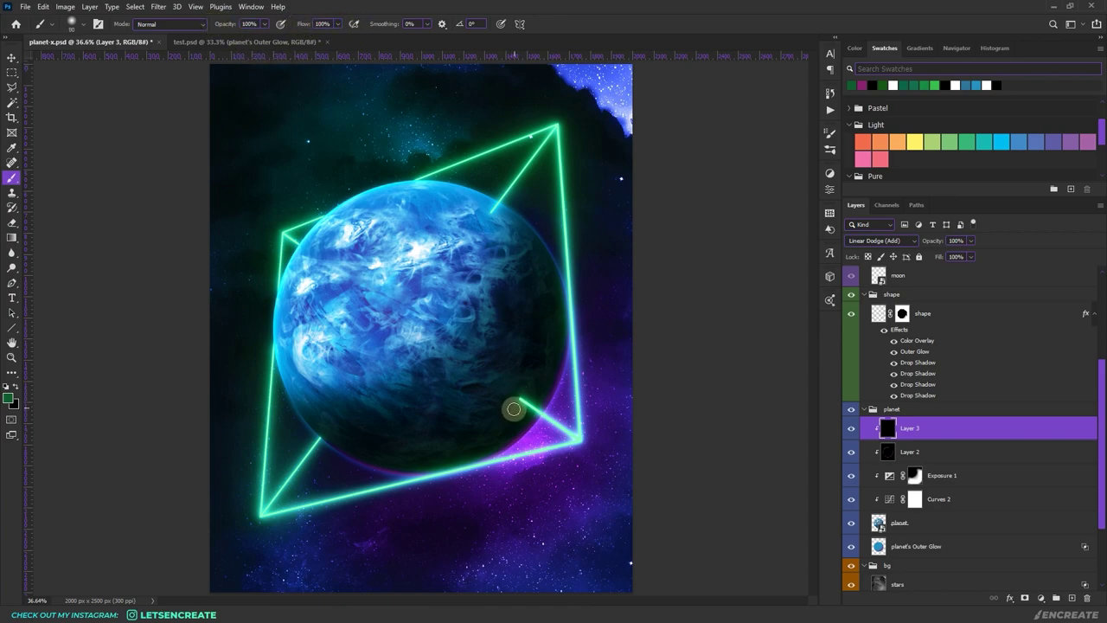
key("bracketleft")
key("bracketleft")
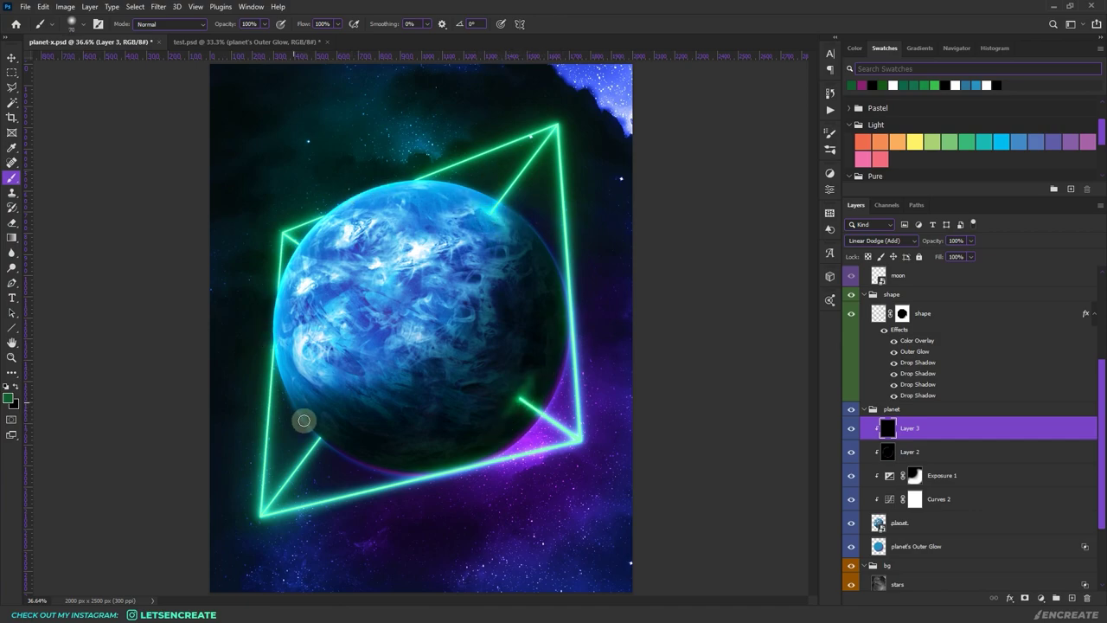
Paint a wider green glow along the planet's left edge with the soft brush enlarged to about 200–250 px
key("bracketright")
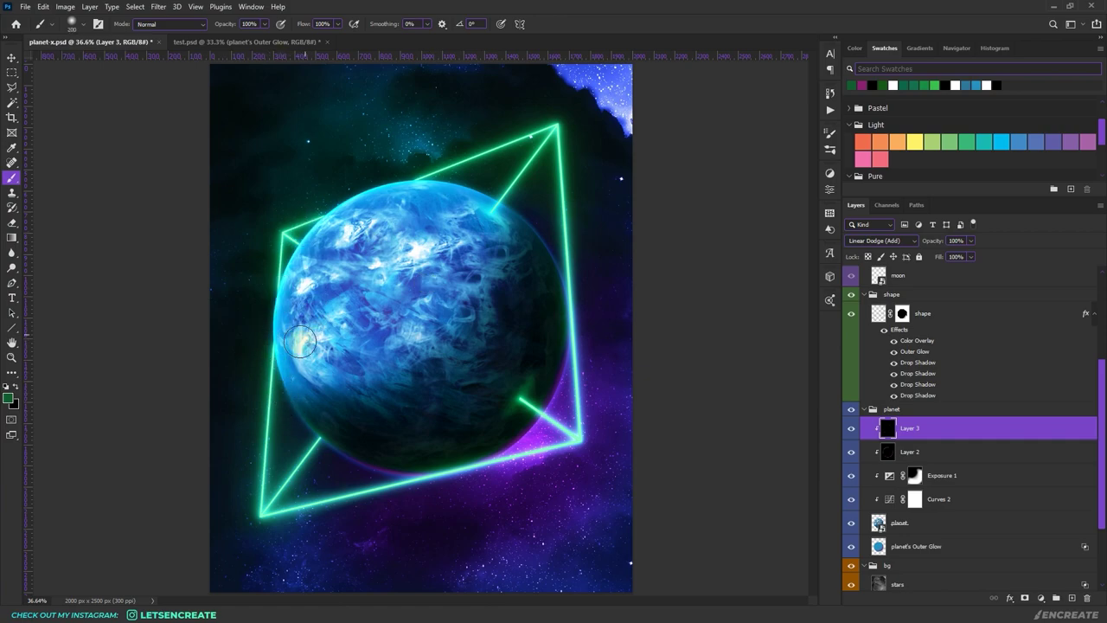
key("bracketright")
key("bracketright")
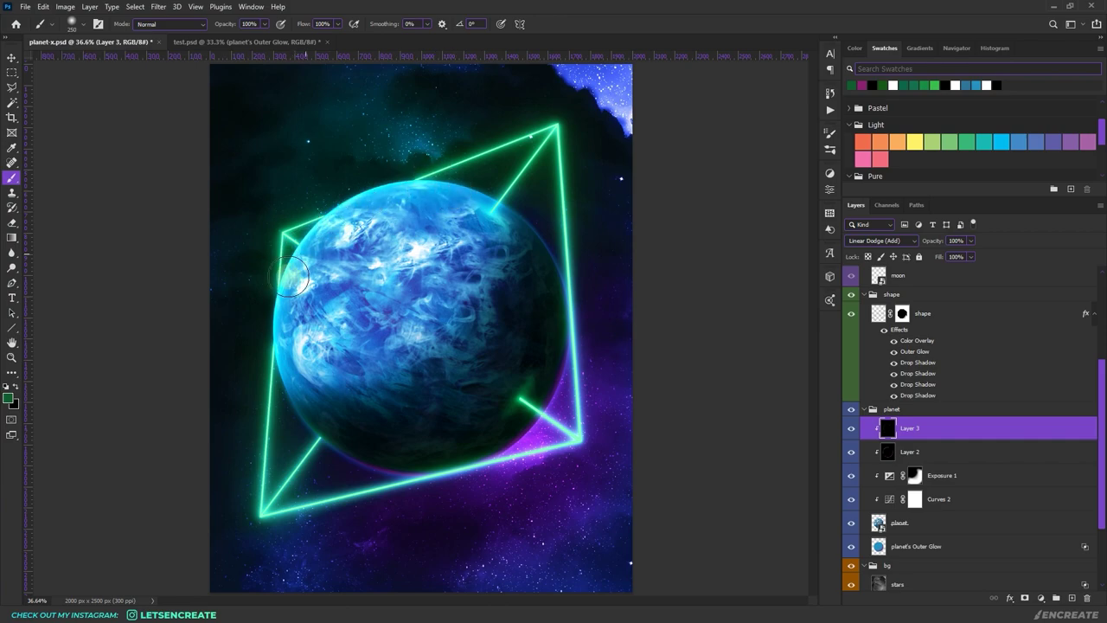
key("bracketright")
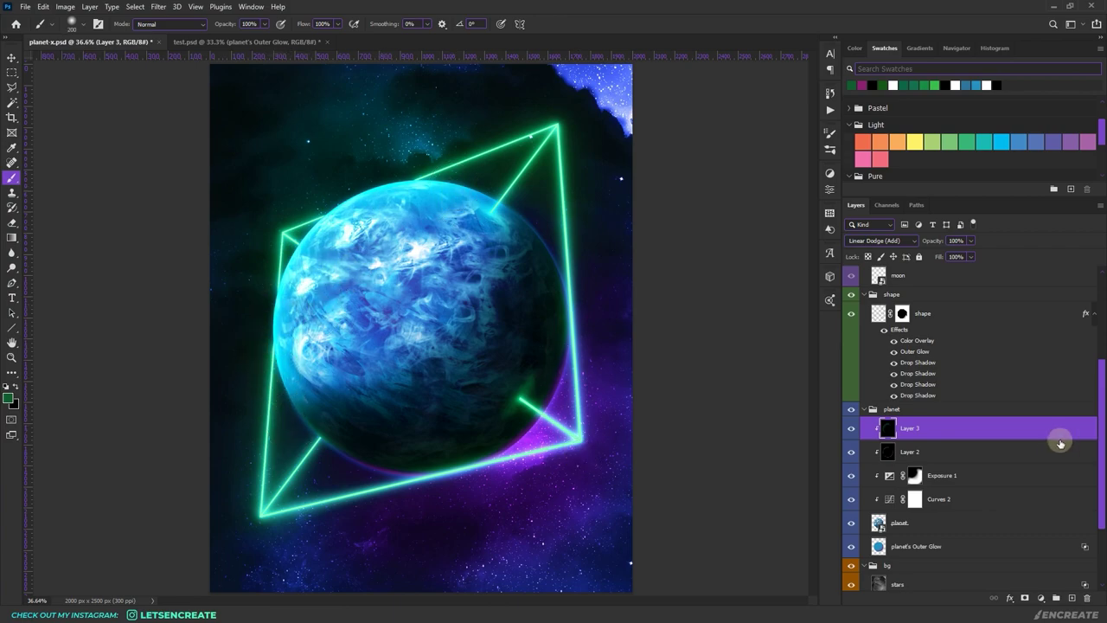
Select the moon layer and make the moon group visible
scroll(1044, 456, "up", 3)
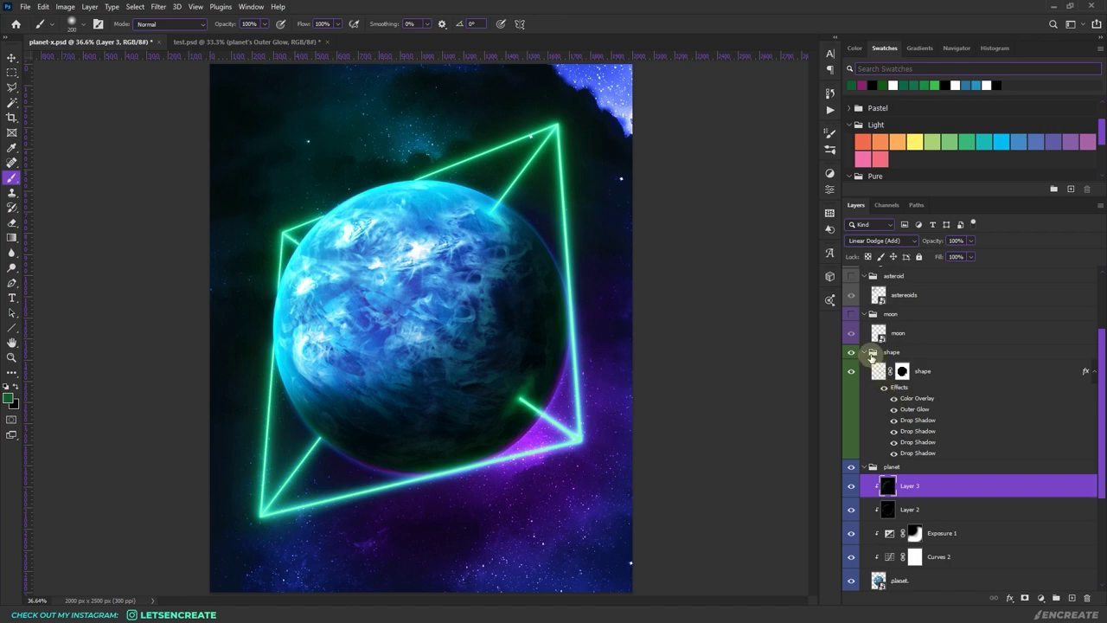
left_click(936, 332)
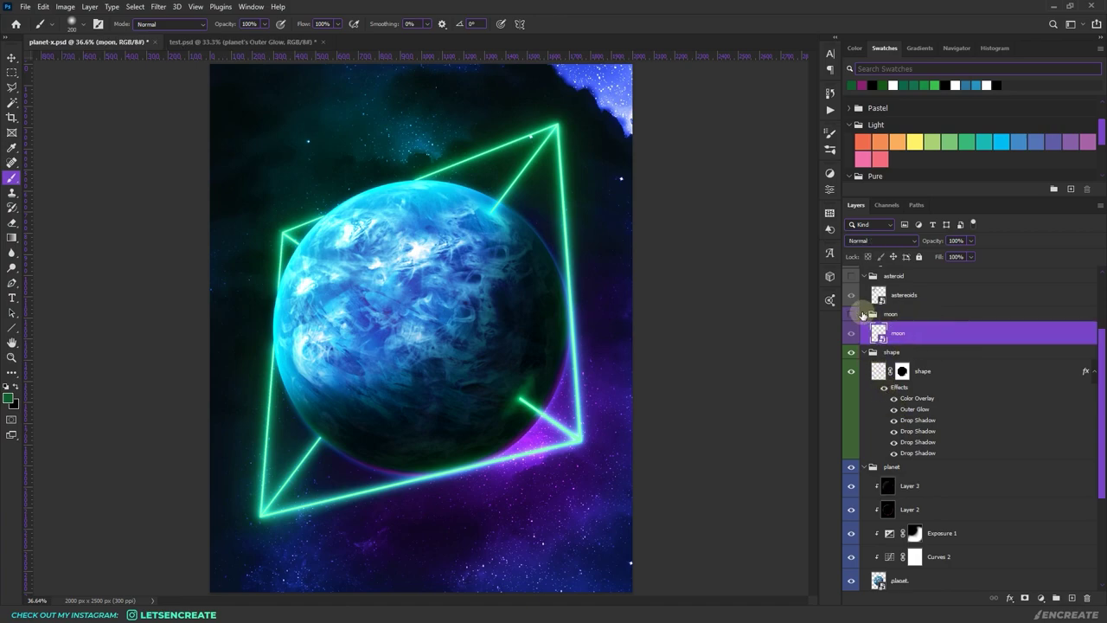
left_click(854, 314)
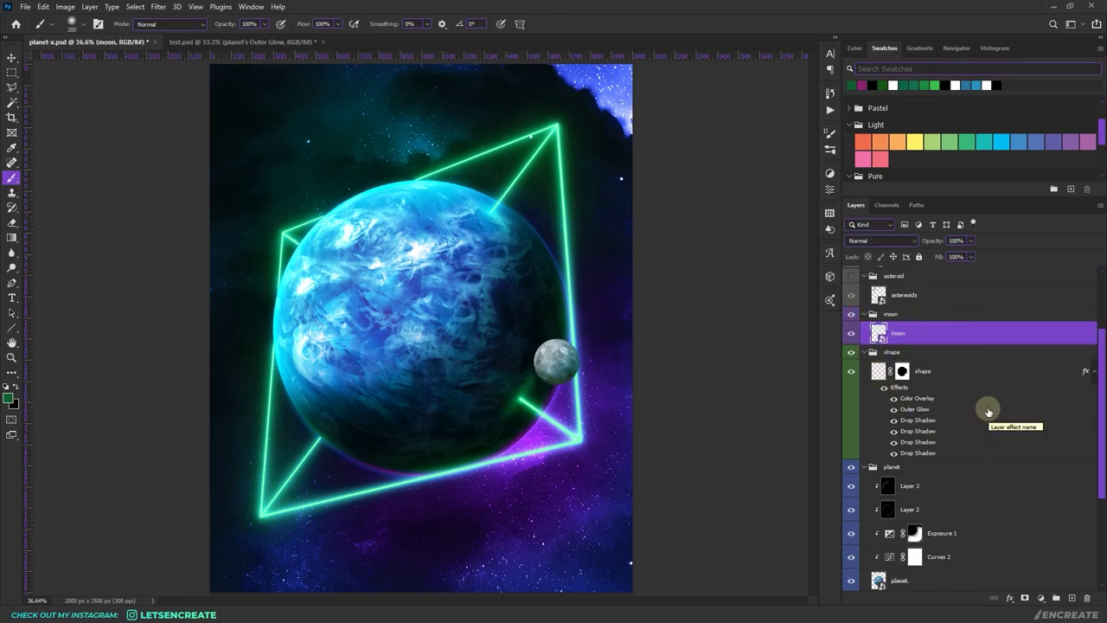
Add an Exposure adjustment layer above the moon and clip it to the moon layer
left_click(1040, 598)
left_click(1038, 466)
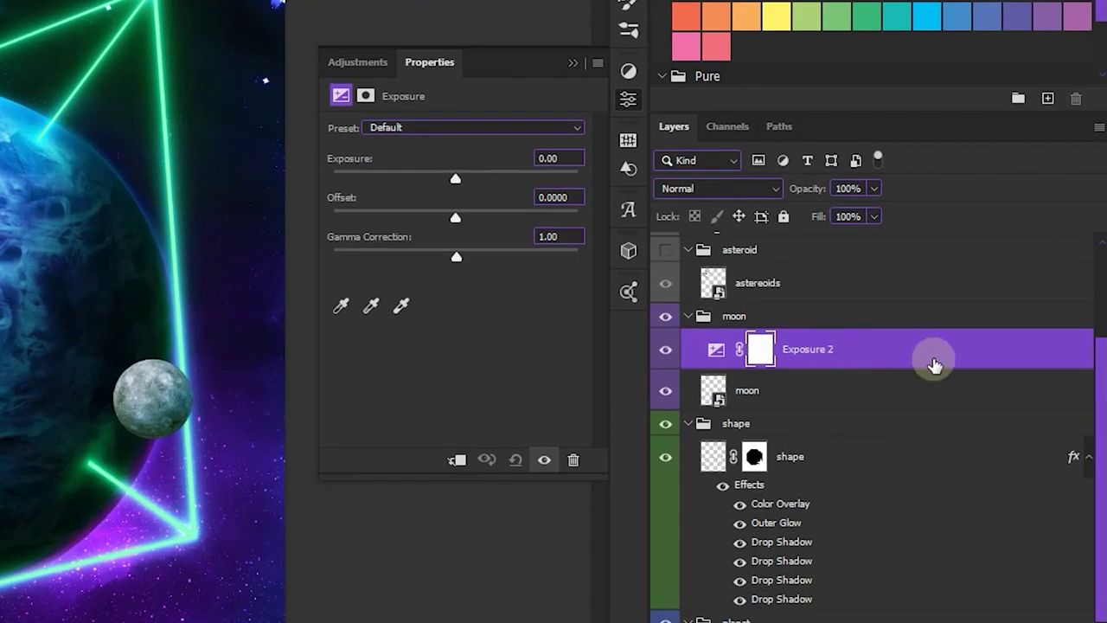
right_click(921, 360)
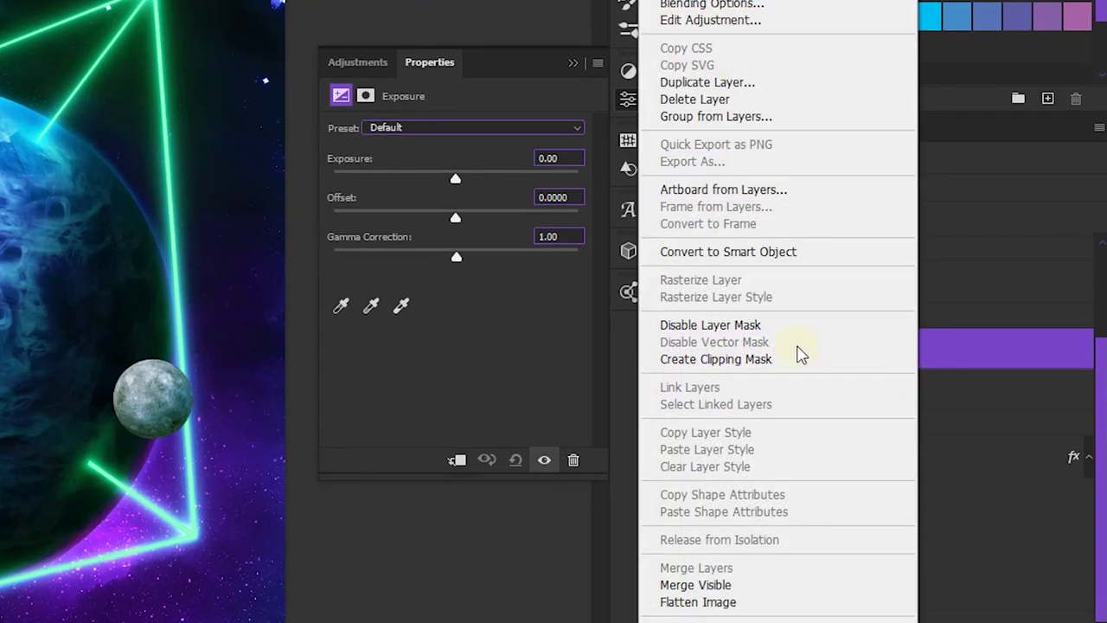
left_click(724, 358)
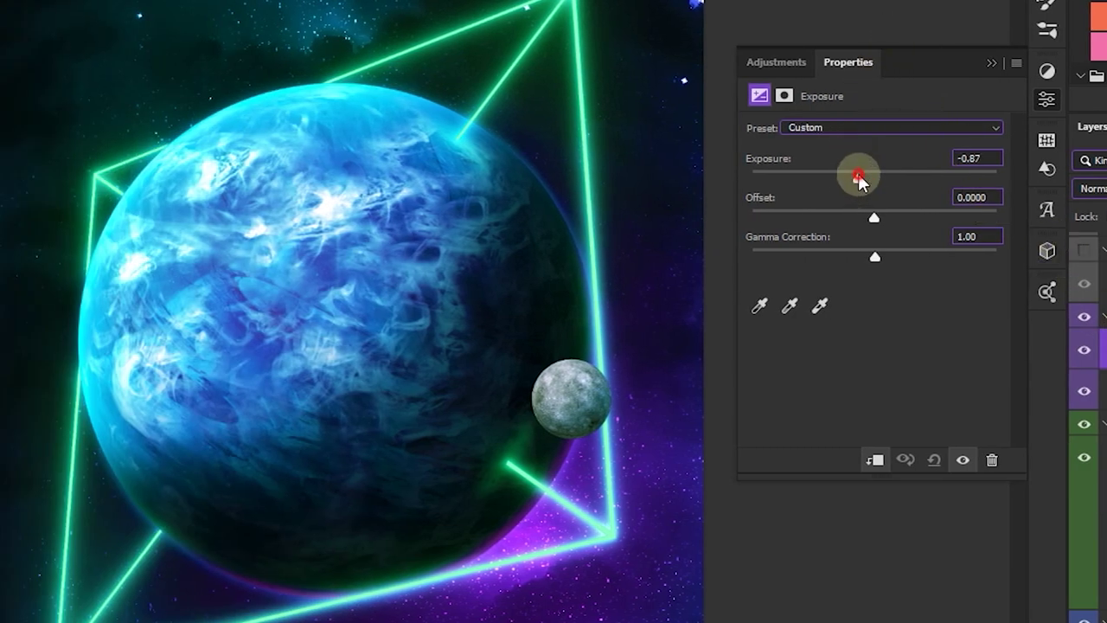
Set the moon's Exposure to -3.01, lower its Gamma Correction, and mask the effect off the moon's upper-left side with a 100 px brush
left_click_drag(859, 176, 819, 177)
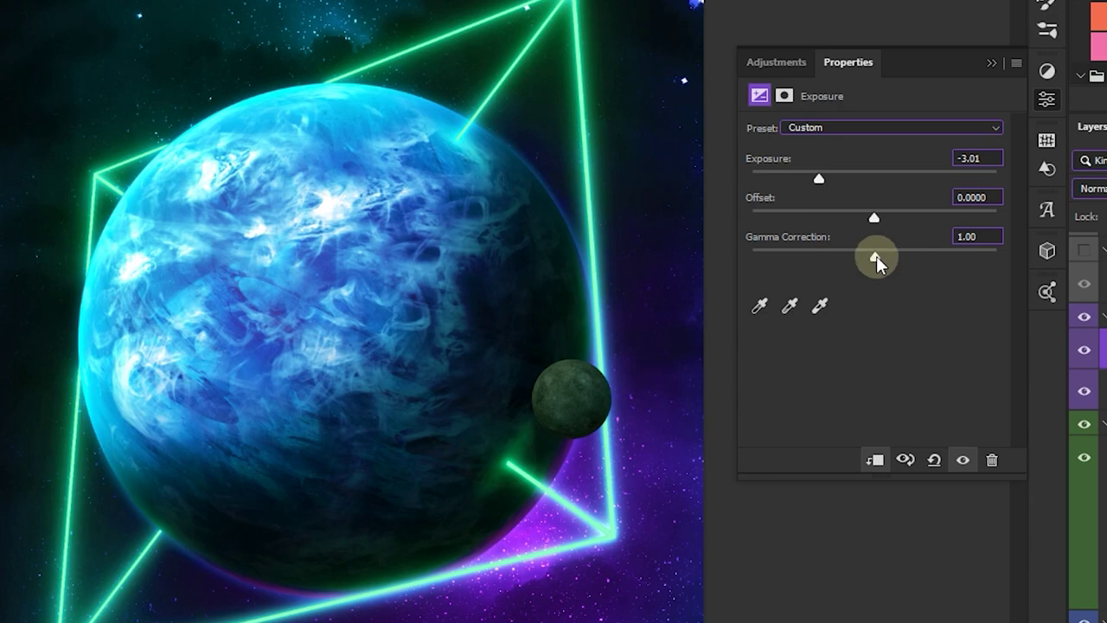
left_click_drag(876, 257, 904, 257)
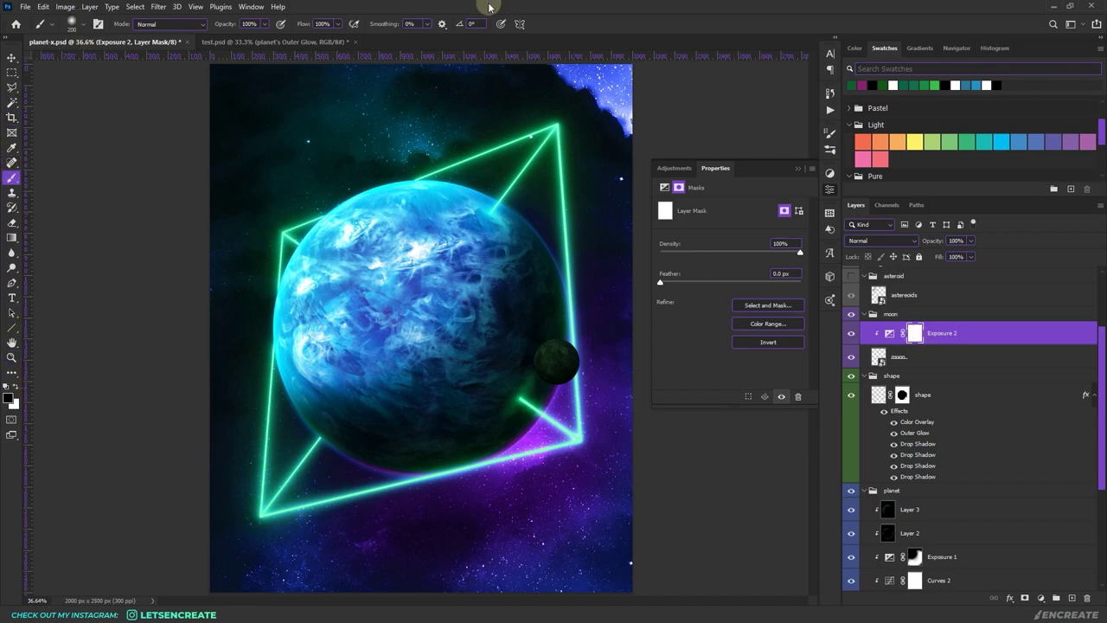
key("bracketleft")
key("bracketleft")
key("bracketleft")
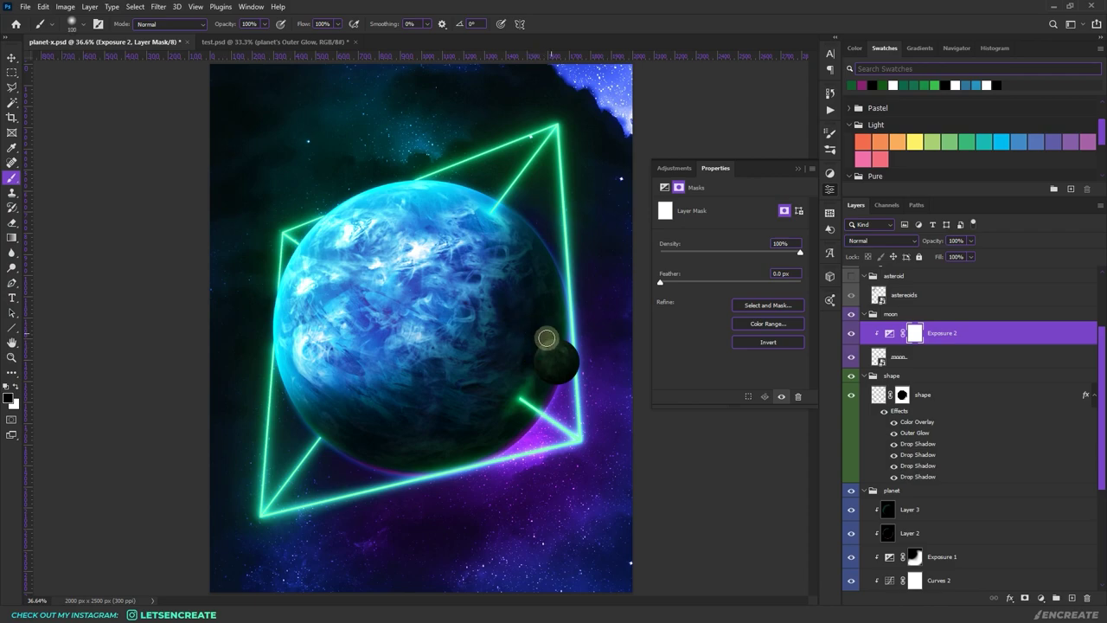
mouse_move(547, 339)
left_mouse_down()
mouse_move(554, 322)
mouse_move(547, 369)
mouse_move(554, 333)
mouse_move(539, 353)
left_mouse_up()
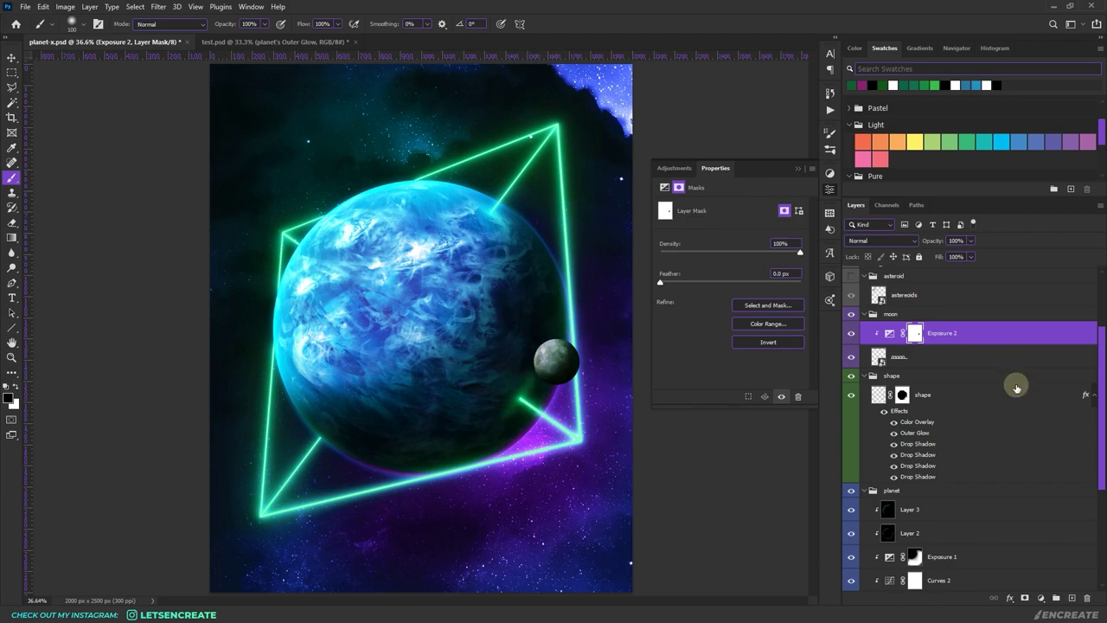
Add a Curves adjustment layer above the moon's Exposure adjustment and clip it to the moon
left_click(1042, 598)
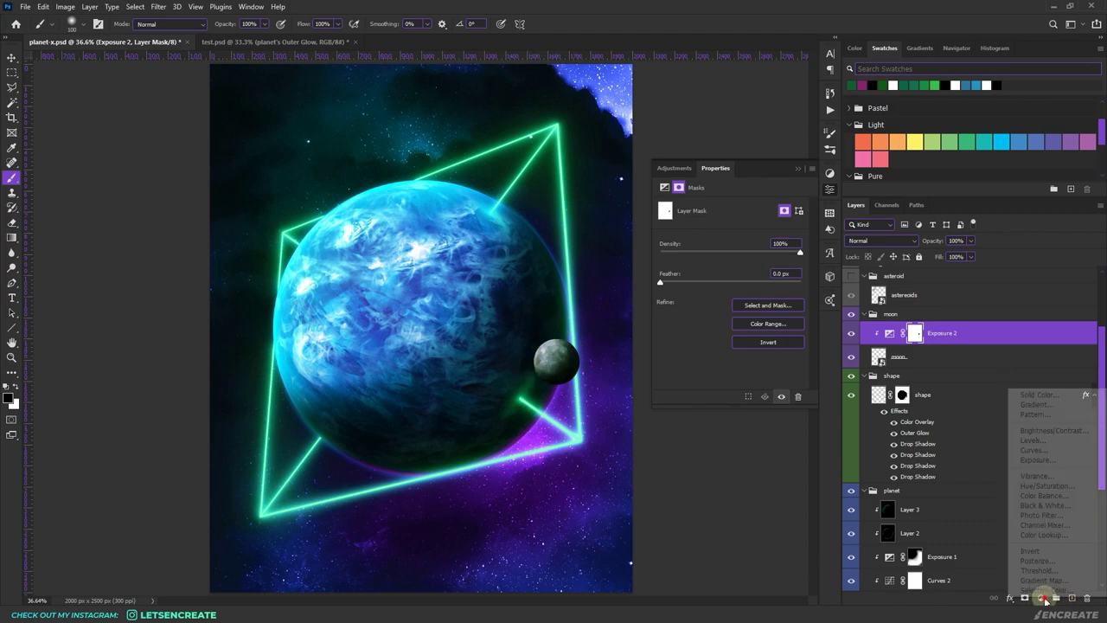
left_click(1033, 450)
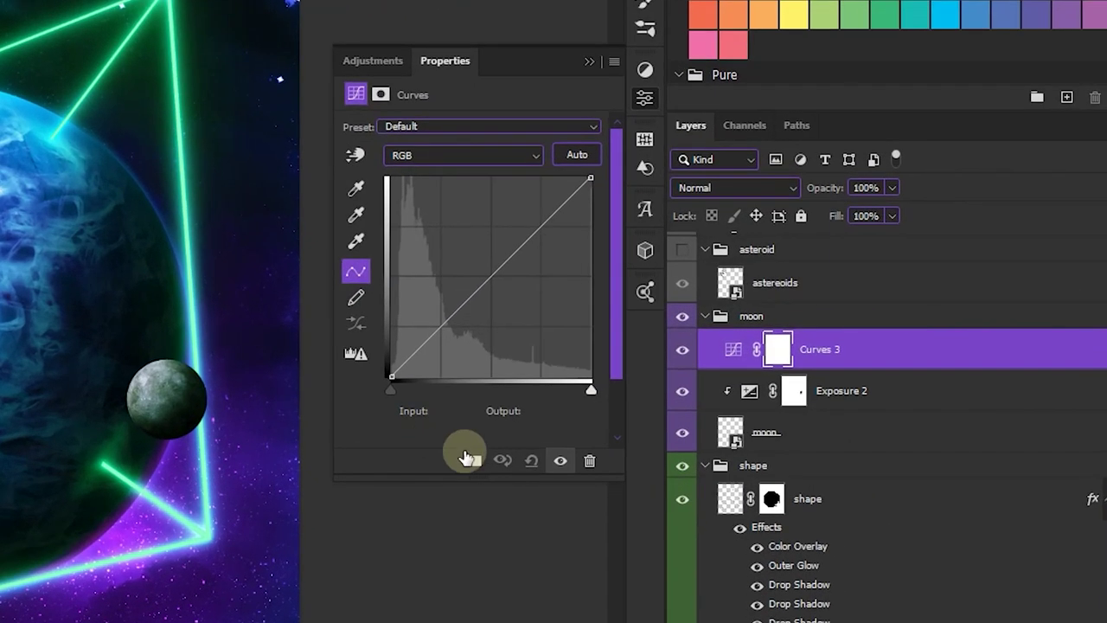
left_click(729, 400)
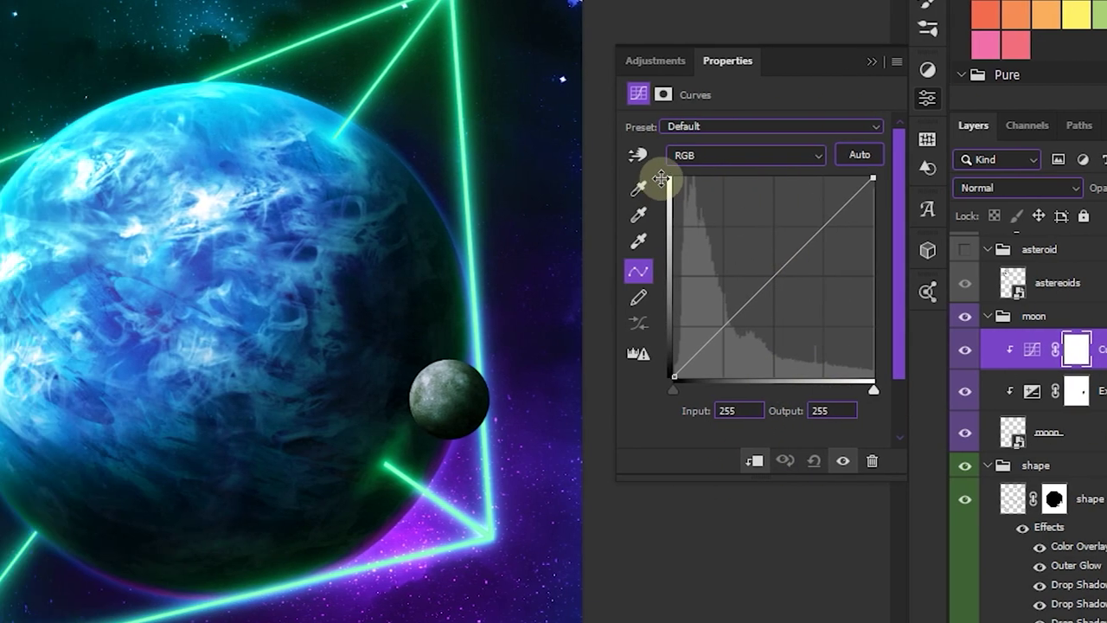
Raise the moon's Red curve from input 118 to output 126 and its Blue curve from input 116 to output 128
left_click(426, 155)
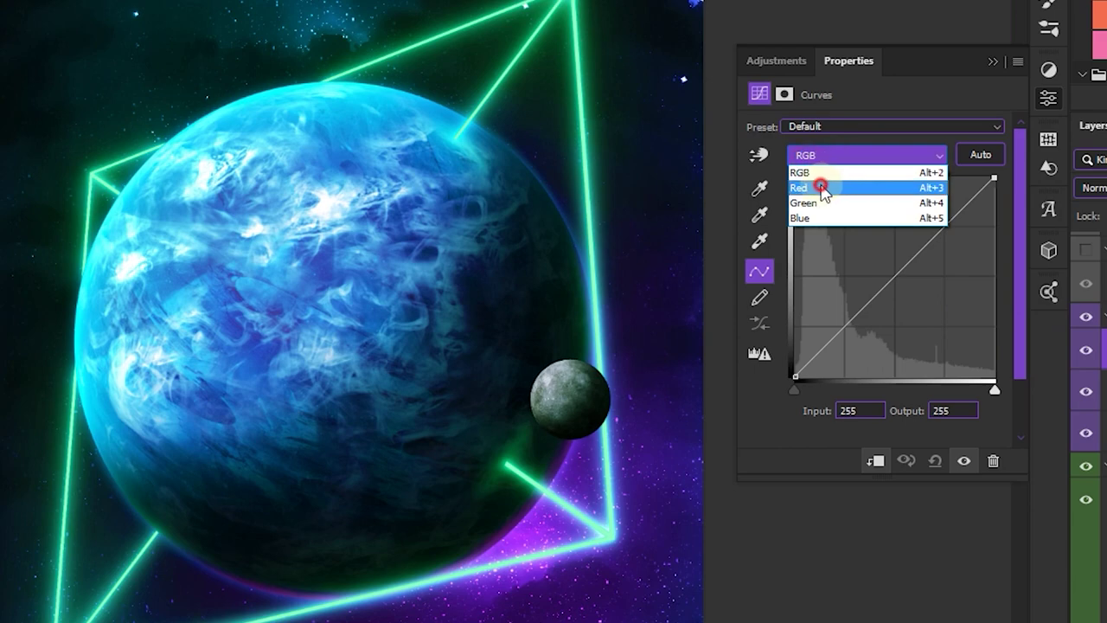
left_click(417, 185)
left_click_drag(884, 285, 887, 276)
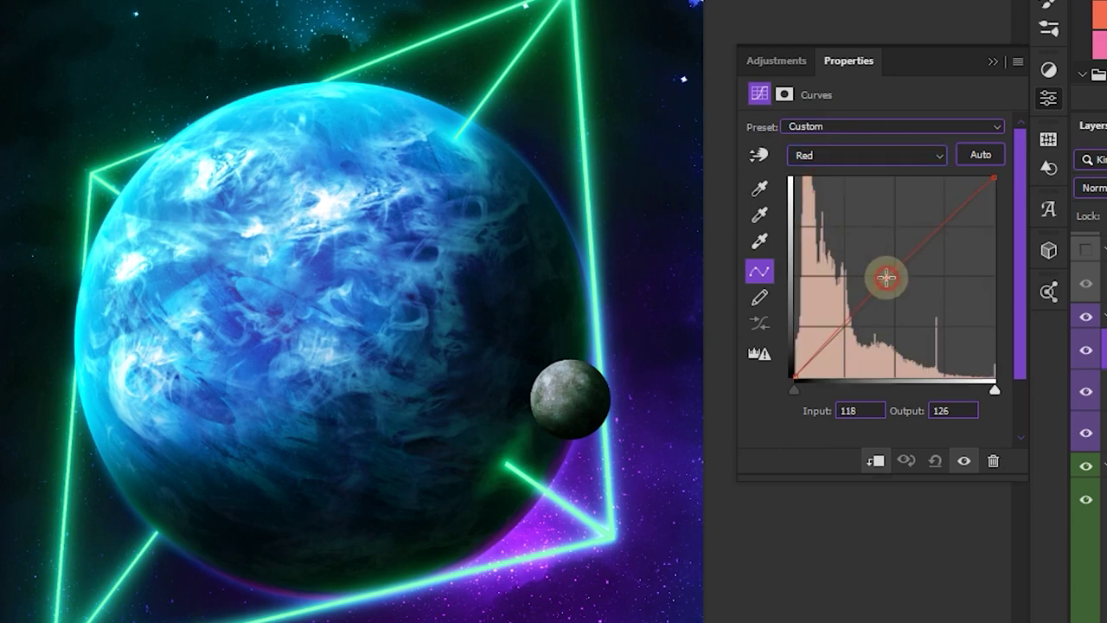
left_click(867, 159)
left_click(822, 219)
left_click_drag(901, 275, 888, 275)
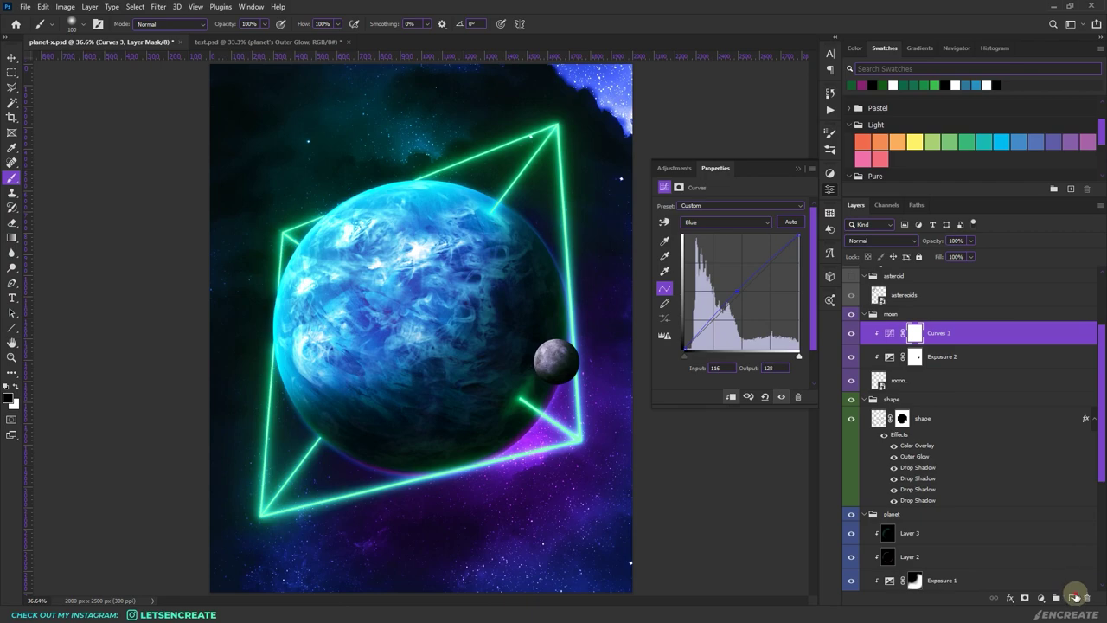
Add a new layer clipped to the moon, fill it with black and set its blend mode to Linear Dodge (Add)
left_click(906, 332)
right_click(923, 332)
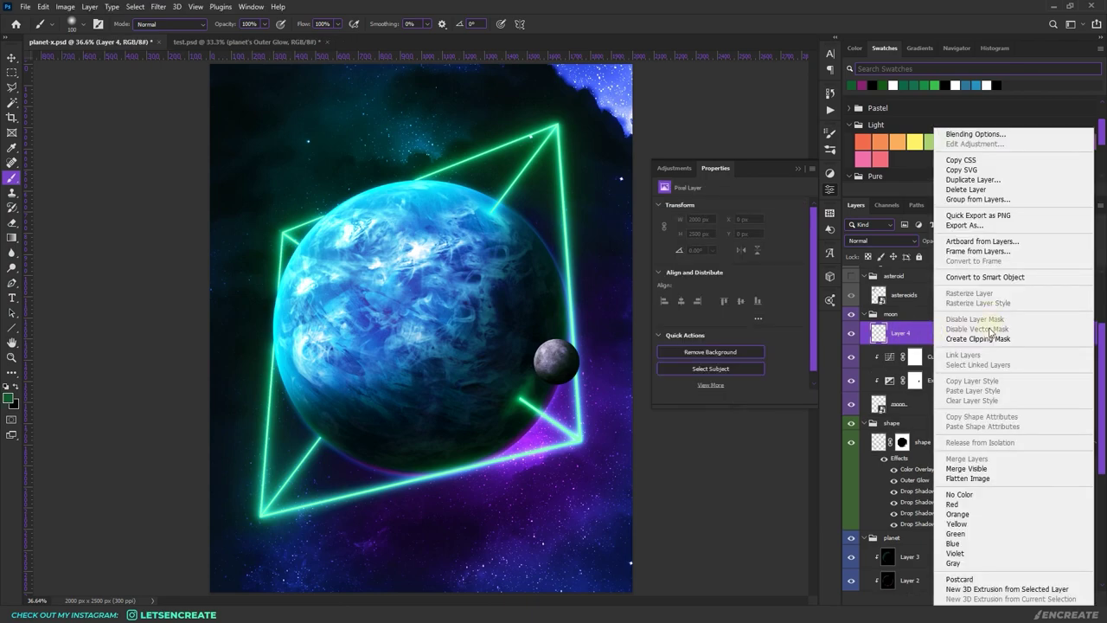
left_click(984, 339)
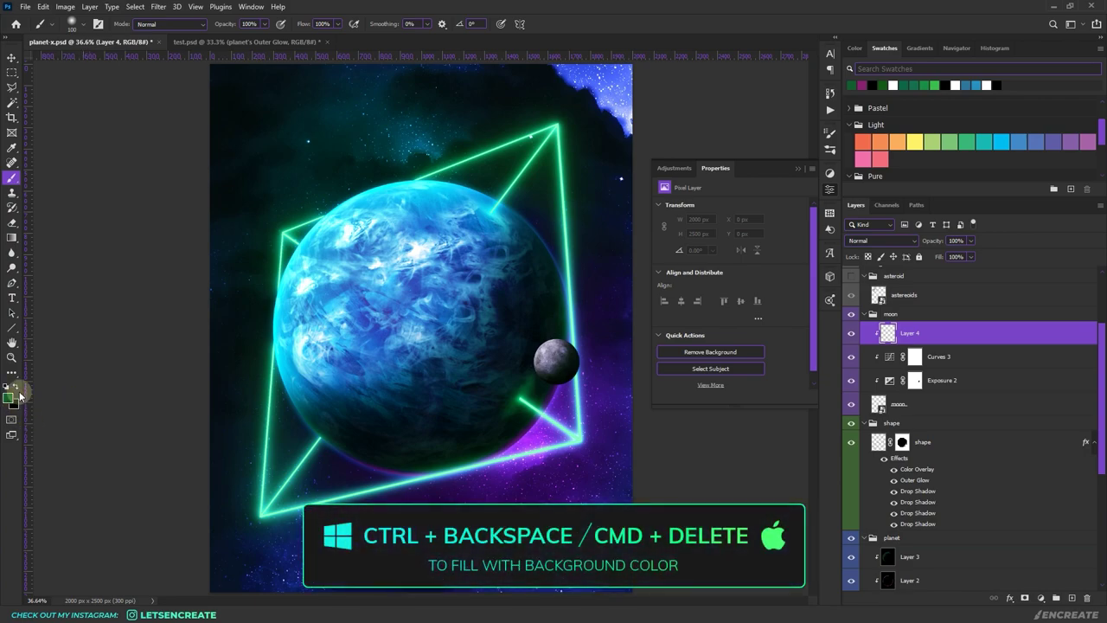
key("ctrl+BackSpace")
left_click(883, 243)
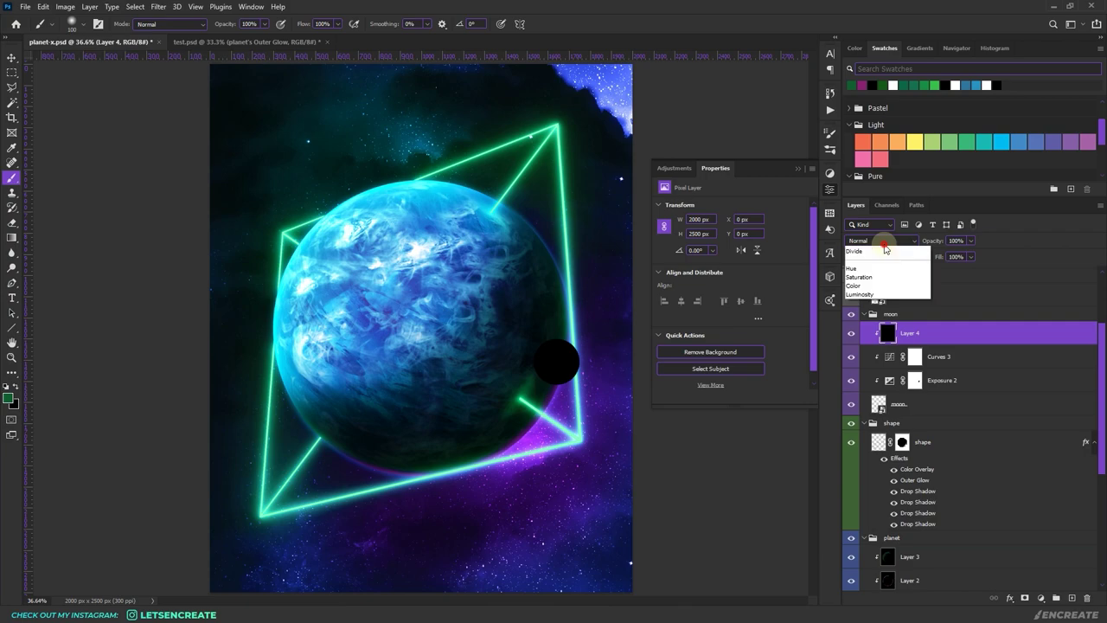
left_click(870, 357)
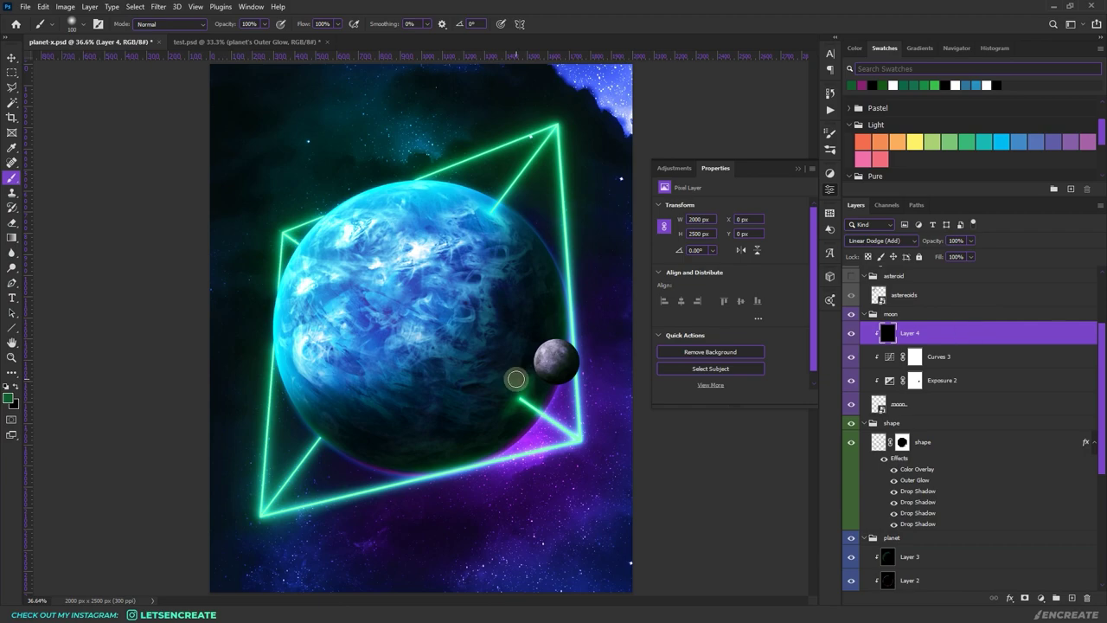
Reduce the soft brush to about 35 px and set the foreground colour to purple 5f145b
key("bracketleft")
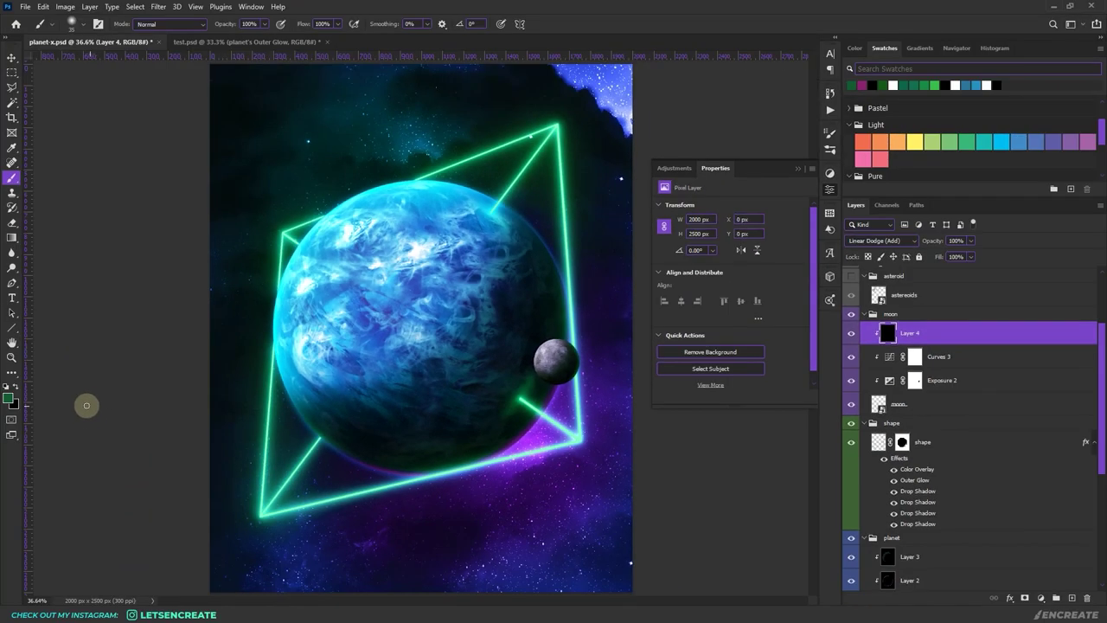
left_click(9, 398)
left_click(961, 108)
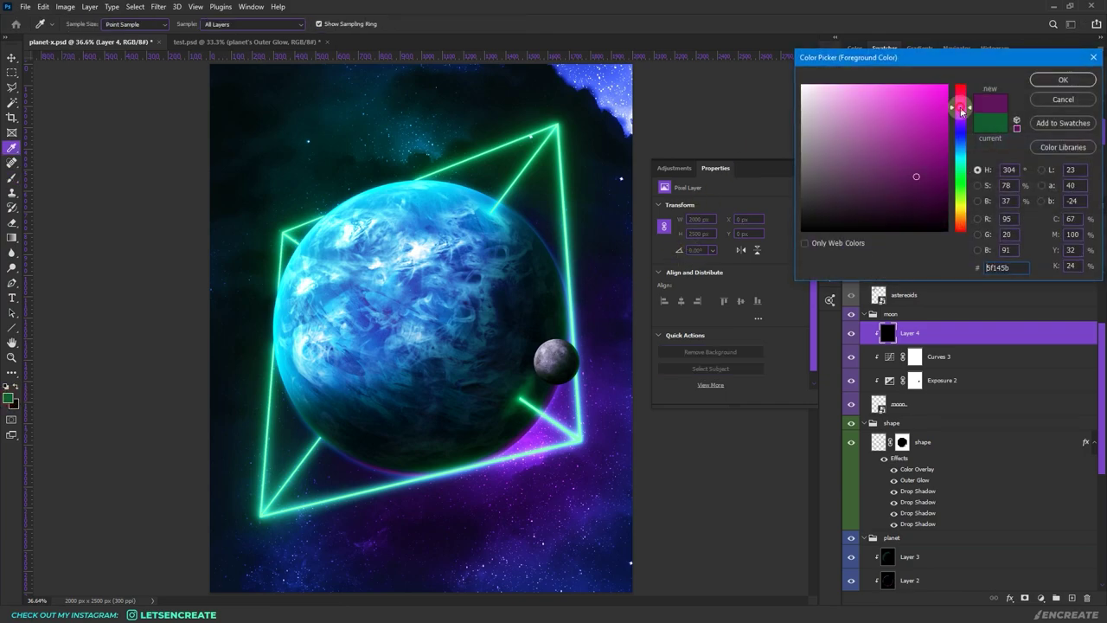
left_click(1063, 80)
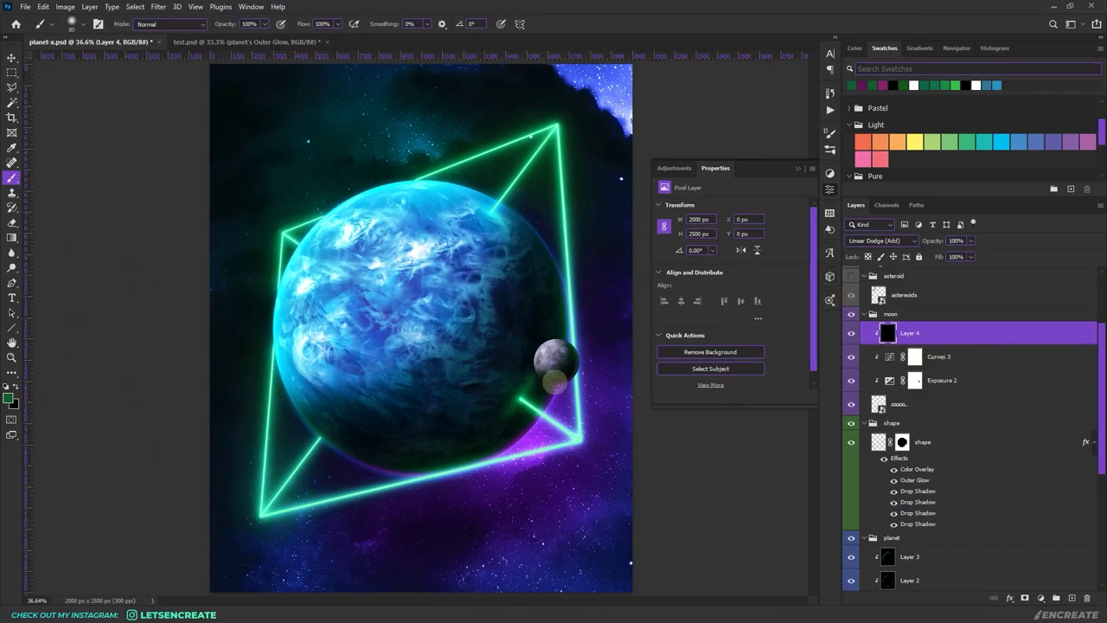
Darken the moon by lowering the RGB curve of its Curves adjustment from input 127 to output 109
left_click(890, 359)
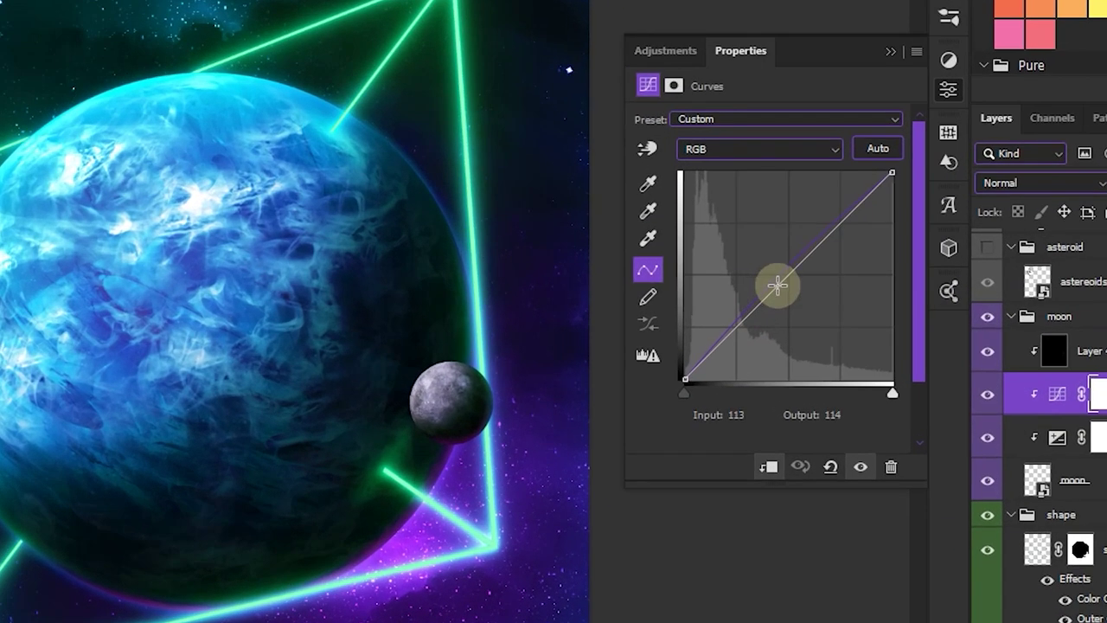
left_click_drag(777, 285, 785, 289)
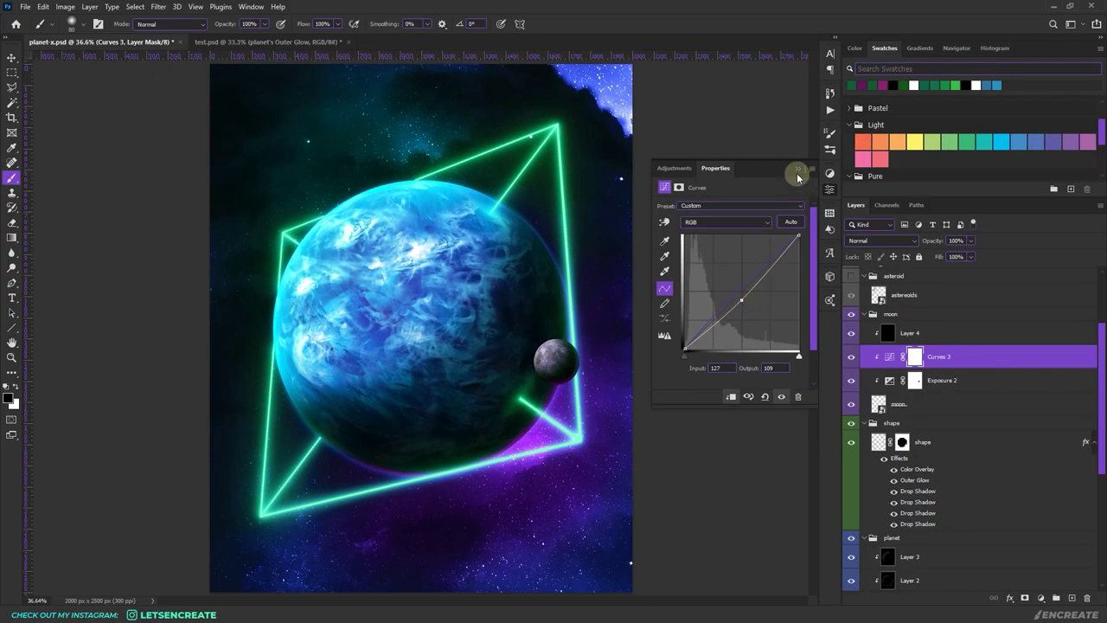
left_click(796, 173)
Select the small asteroids layer above the moon group and make the asteroid group visible
scroll(970, 404, "up", 2)
left_click(965, 385)
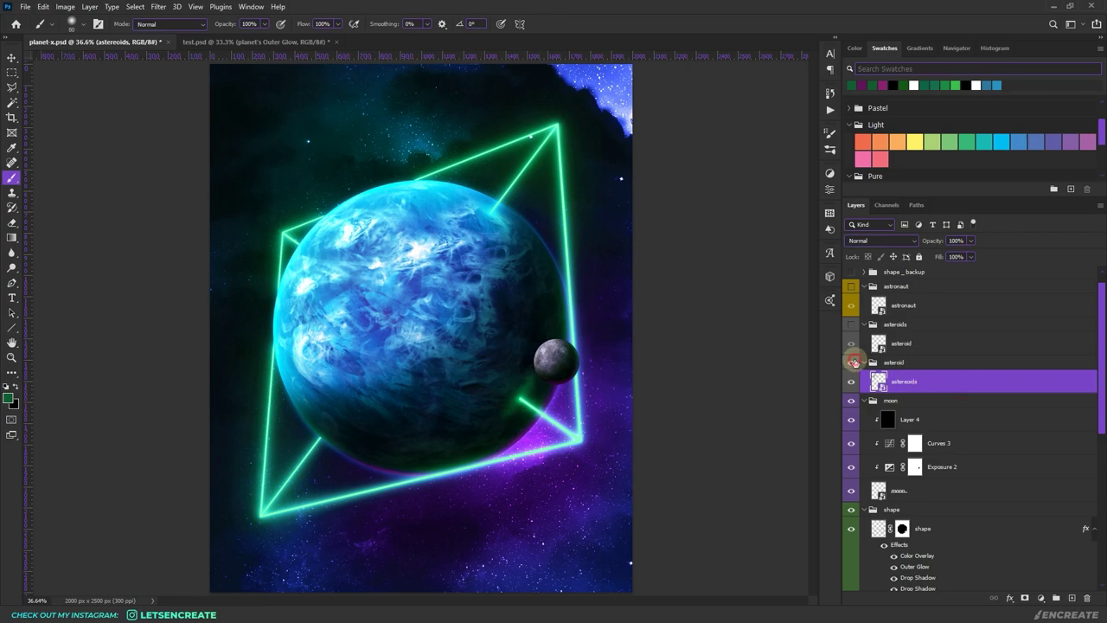
left_click(852, 362)
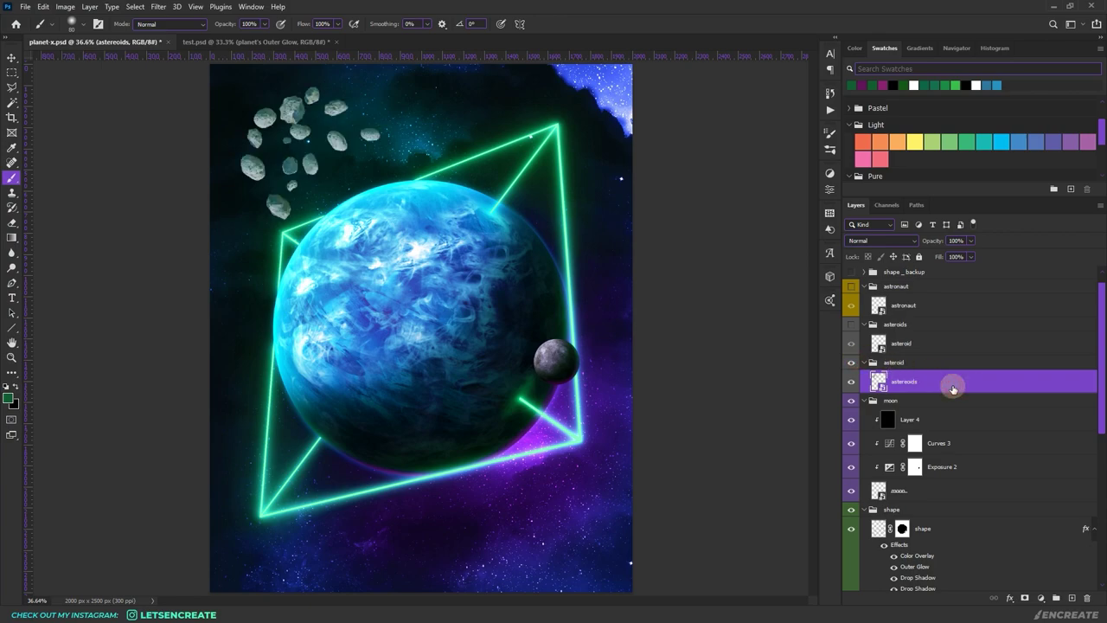
Free-transform the asteroids to about 45.35% scale with a rotation of about -131.46°
key("ctrl+t")
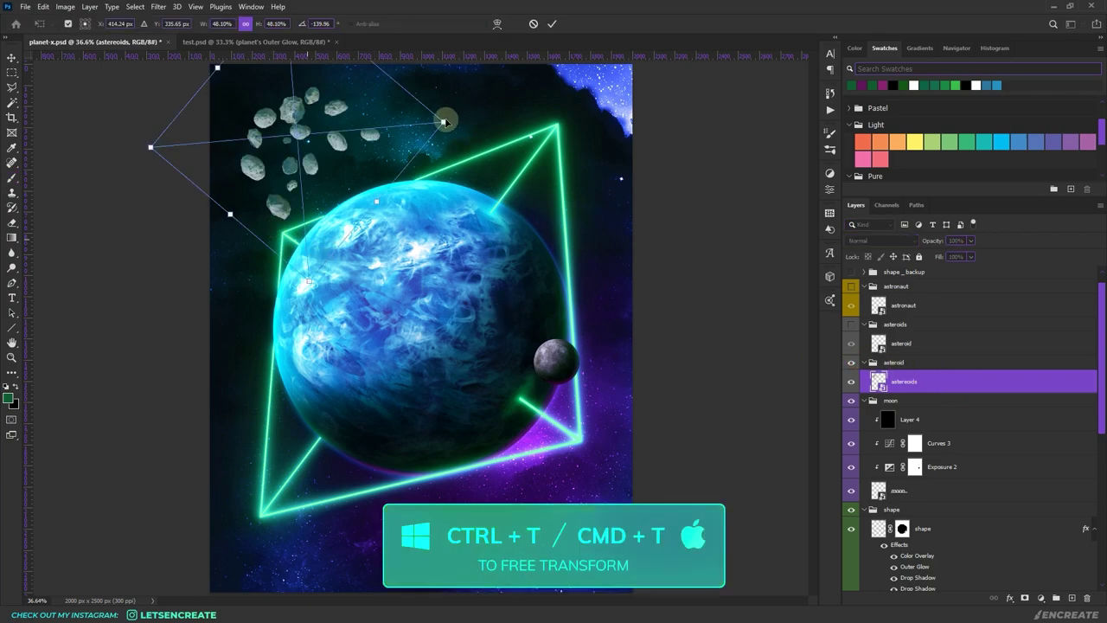
left_click_drag(448, 119, 489, 140)
key("Return")
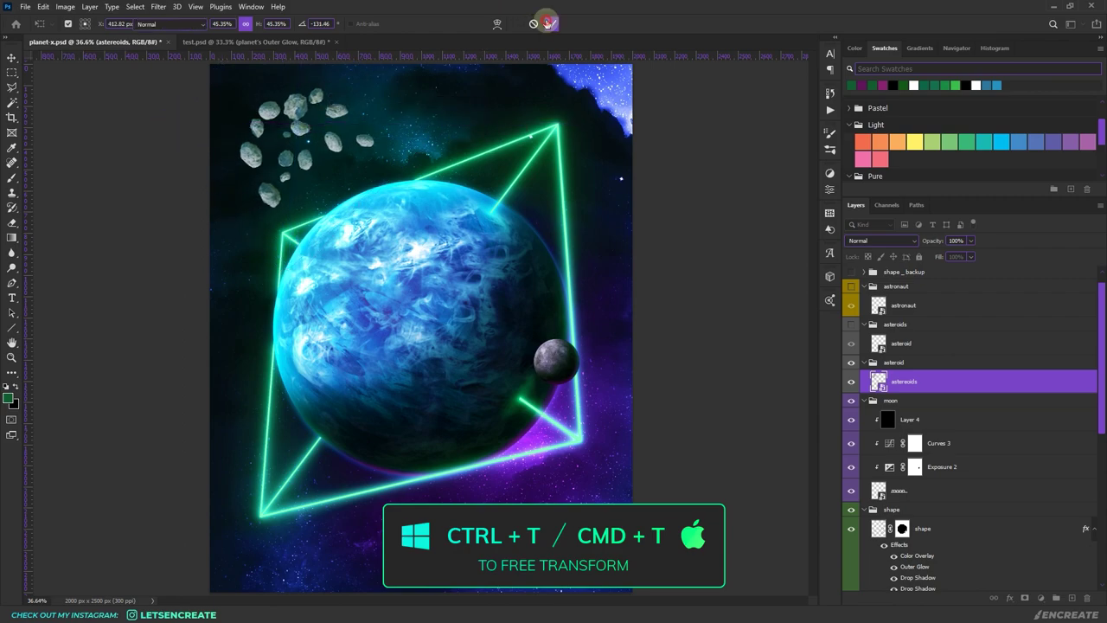
key("b")
Add an Exposure adjustment layer above the asteroids and clip it to the asteroids layer
left_click(1041, 598)
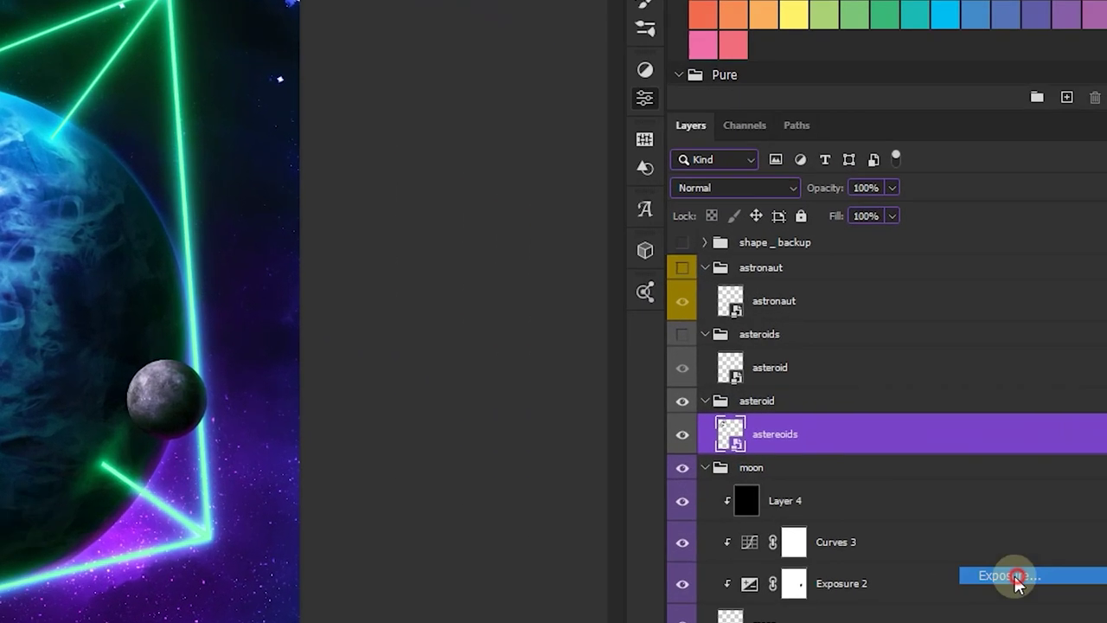
left_click(1042, 463)
right_click(951, 444)
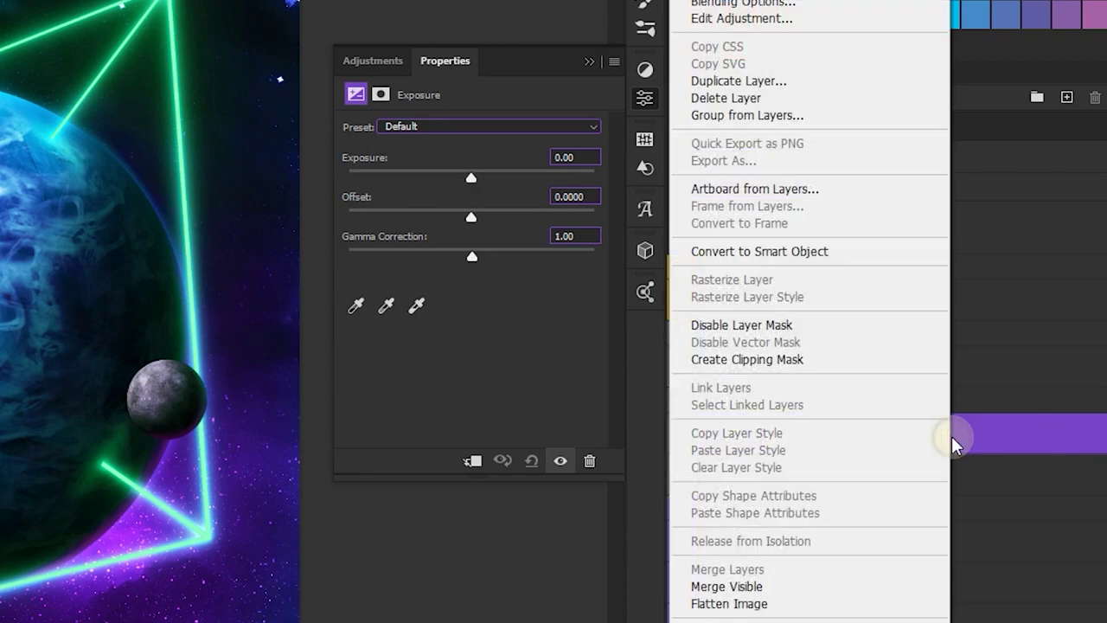
left_click(729, 362)
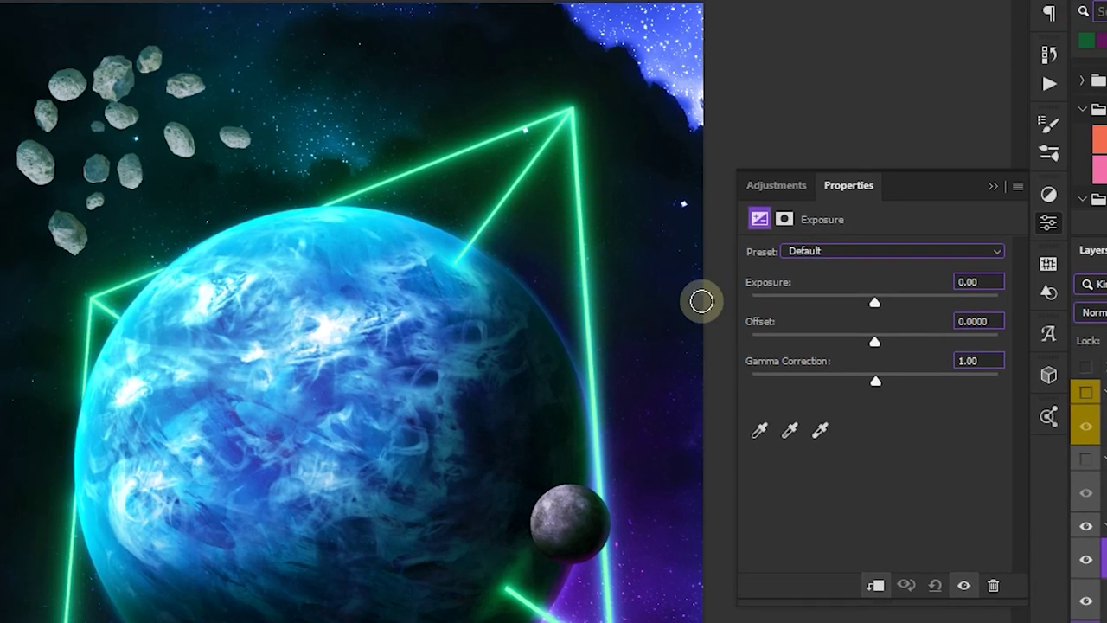
Darken the asteroids with Exposure at -2.73 and Gamma Correction at 0.80
left_click_drag(453, 171, 433, 171)
left_click_drag(836, 296, 825, 301)
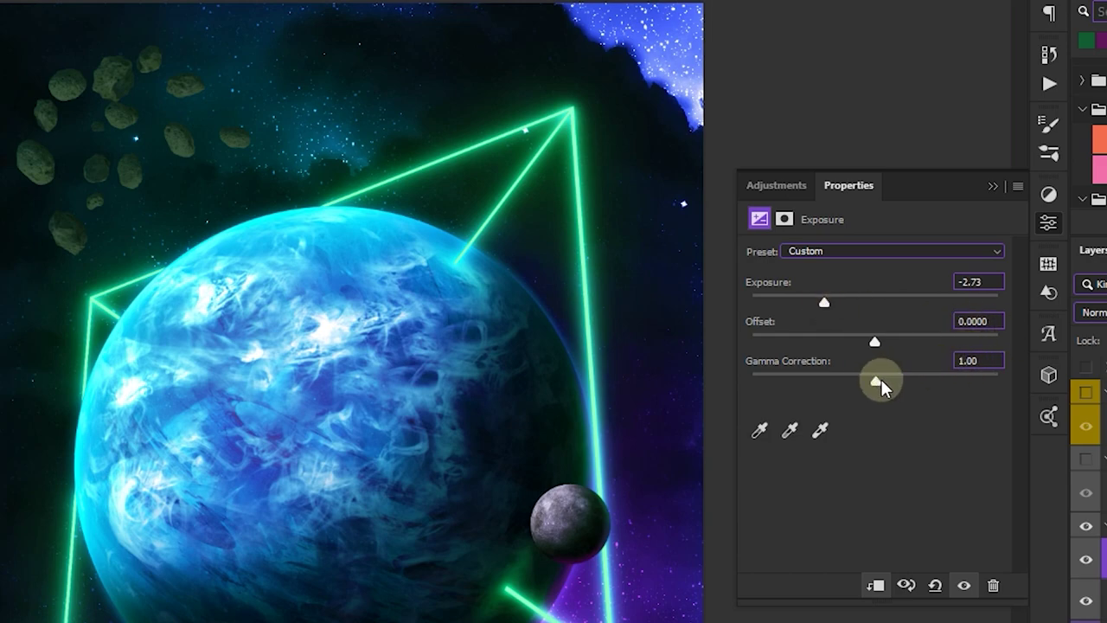
left_click_drag(881, 379, 895, 381)
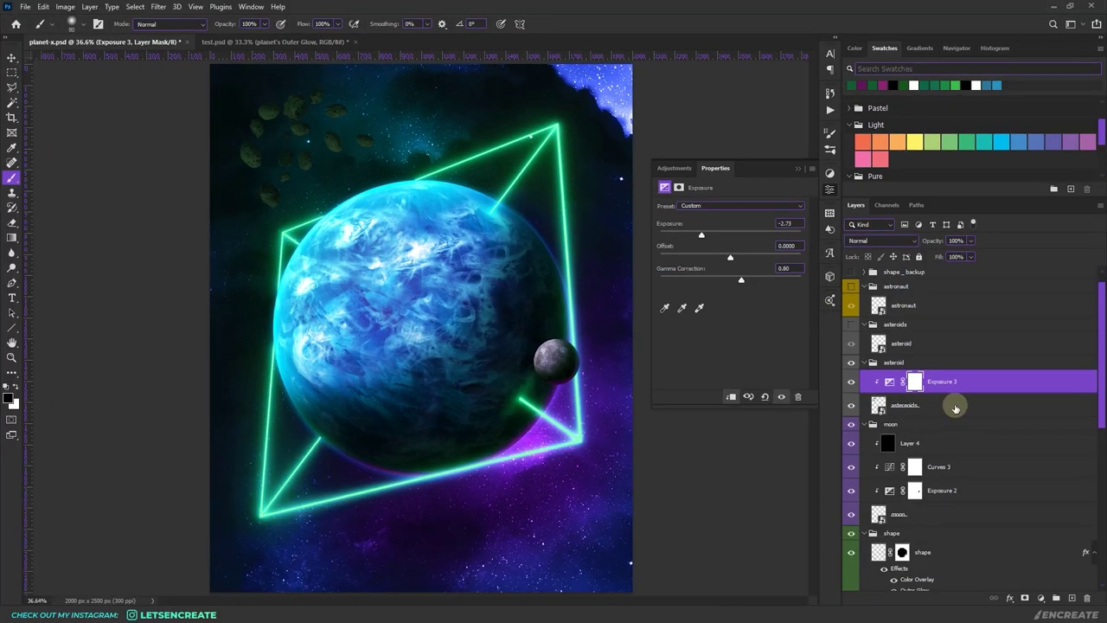
Add an Inner Shadow effect to the asteroids layer with the Linear Dodge (Add) blend mode
left_click(960, 407)
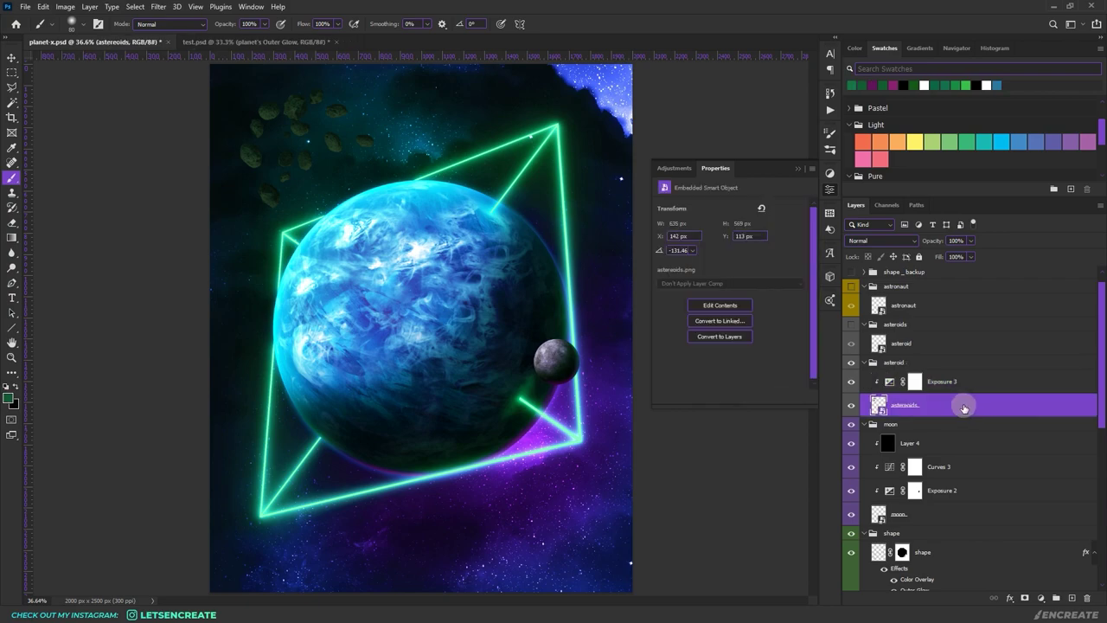
right_click(965, 407)
left_click(869, 112)
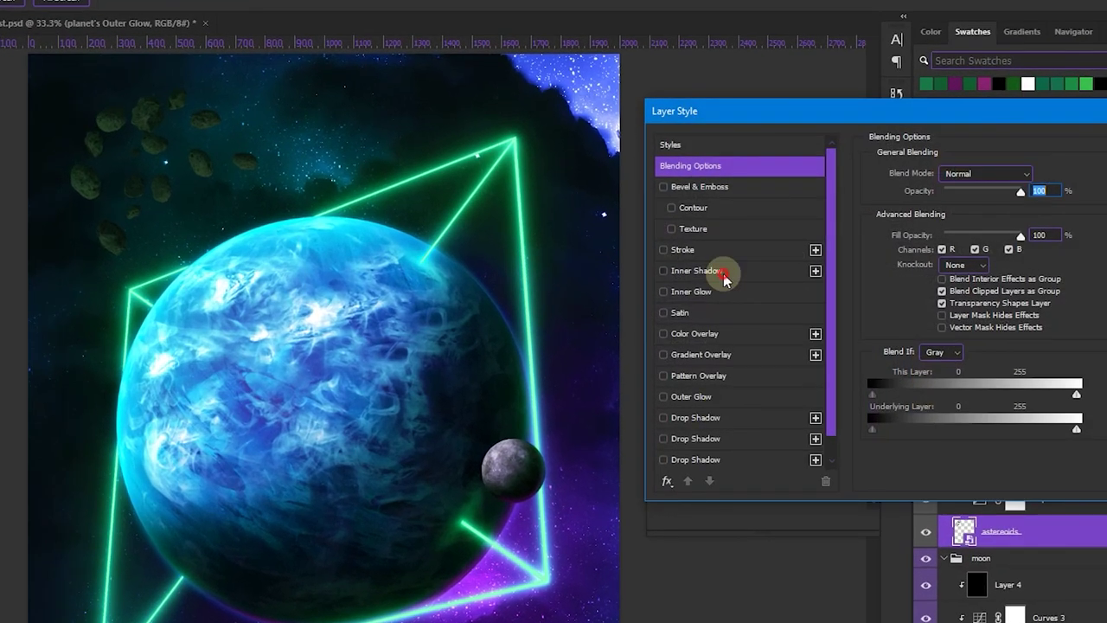
left_click(707, 217)
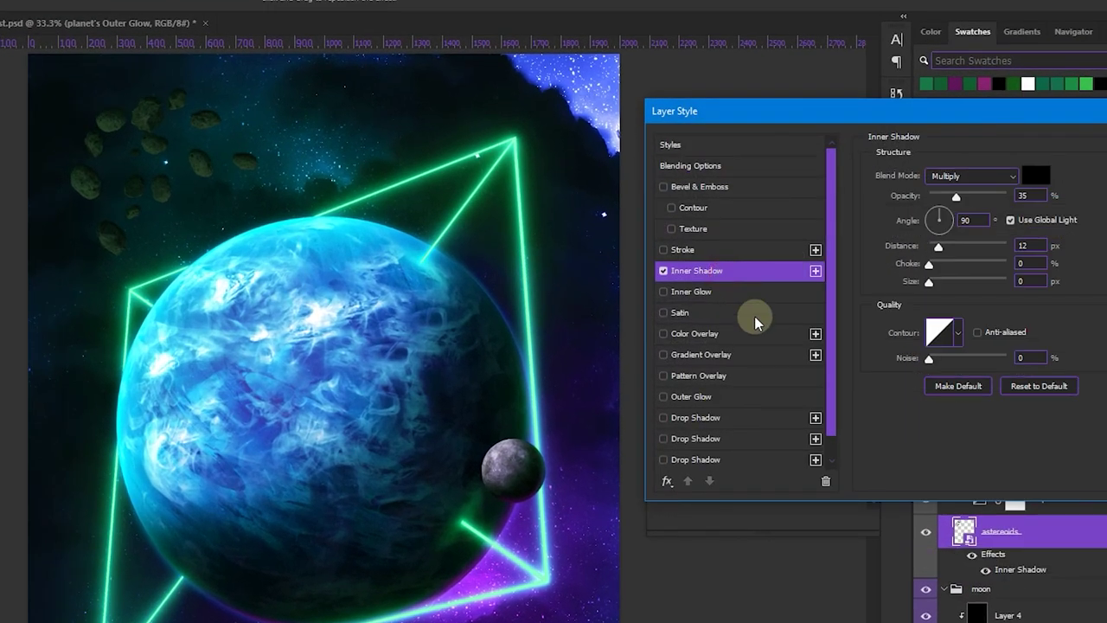
left_click(982, 177)
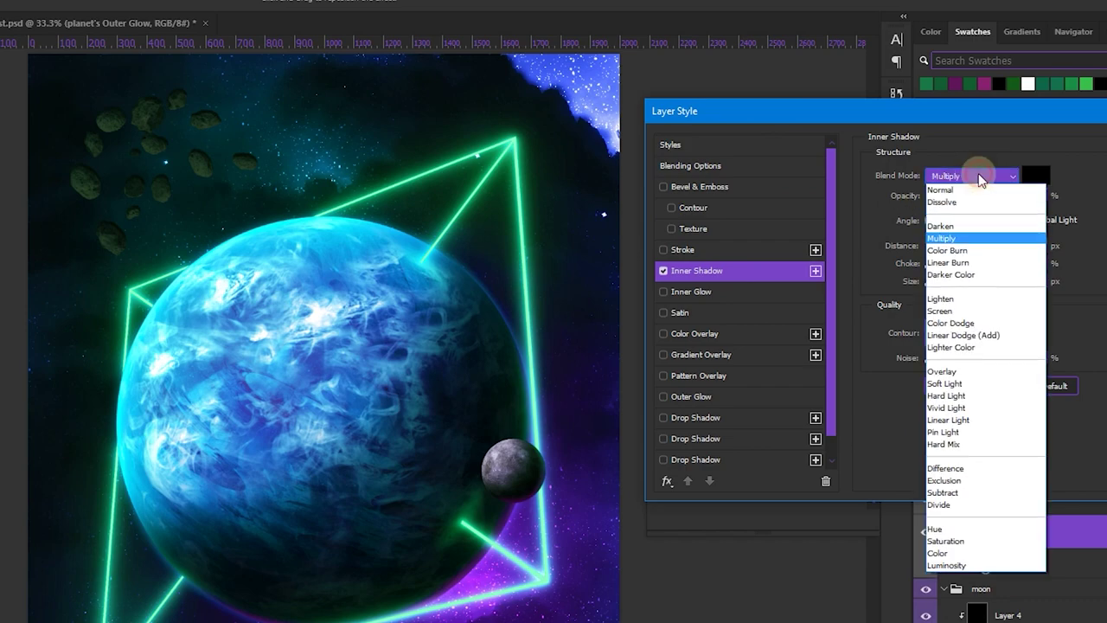
left_click(971, 333)
Color the asteroids' inner shadow dark green and raise its opacity to 80%
left_click(1040, 172)
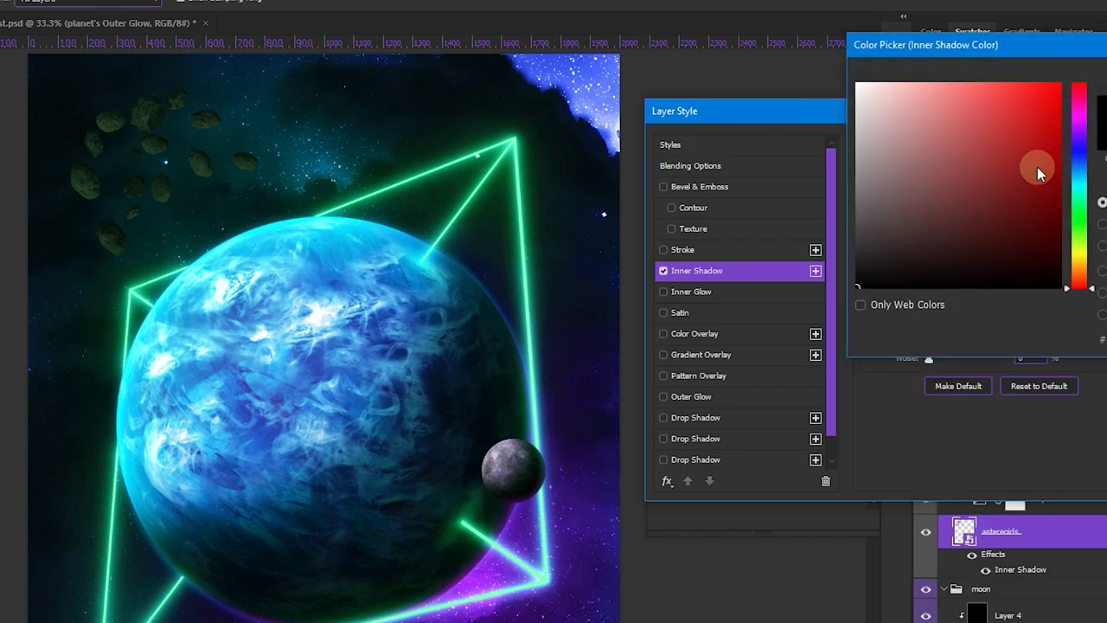
left_click(1079, 202)
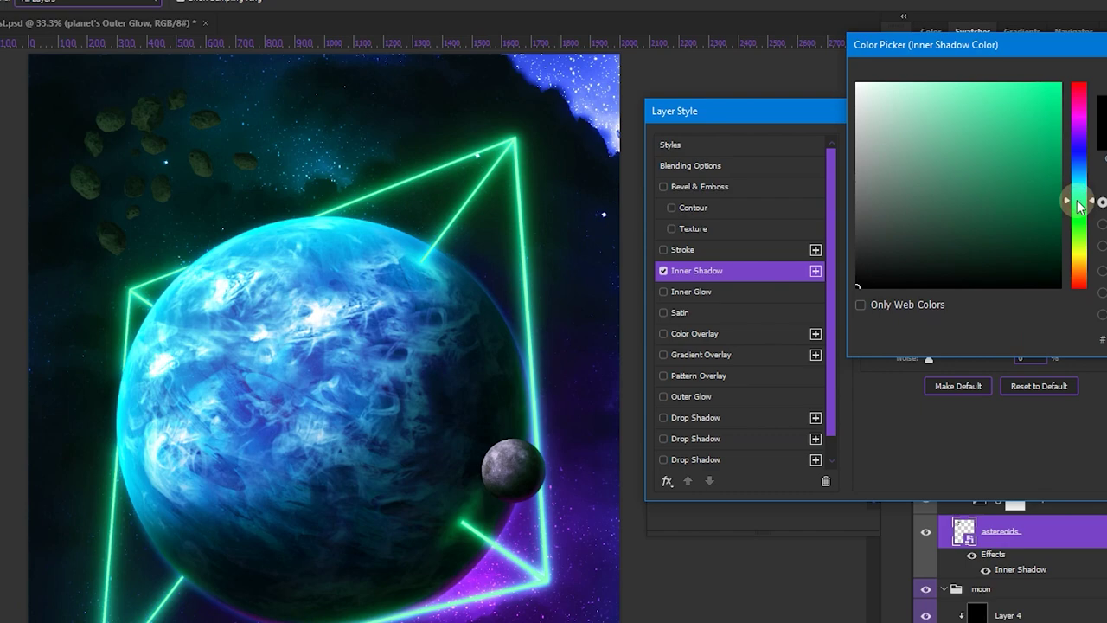
left_click_drag(1007, 165, 1017, 189)
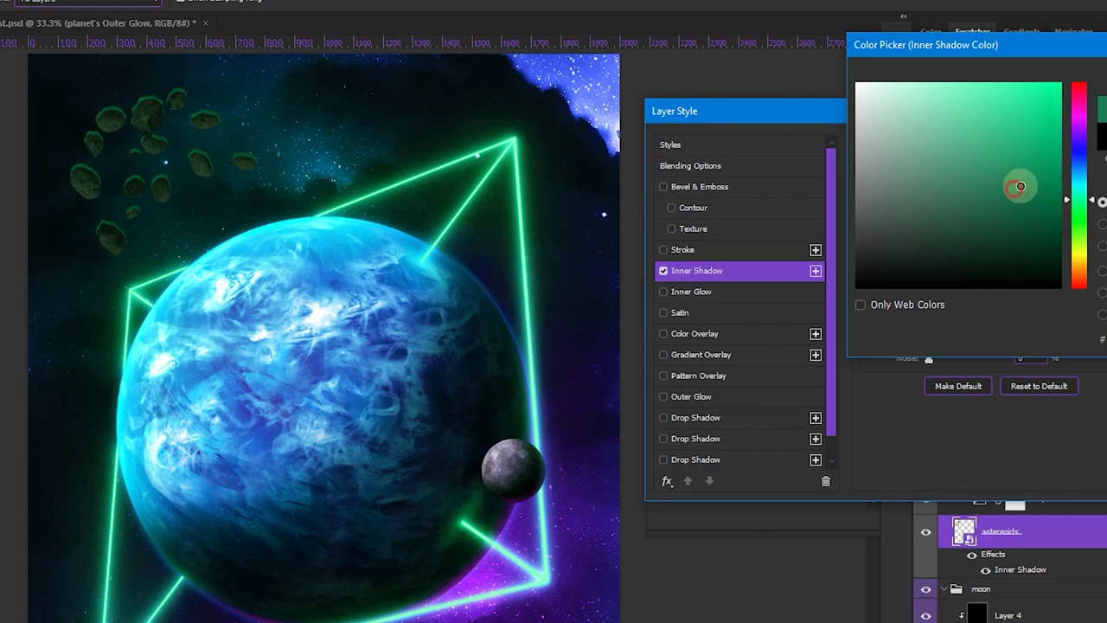
key("Return")
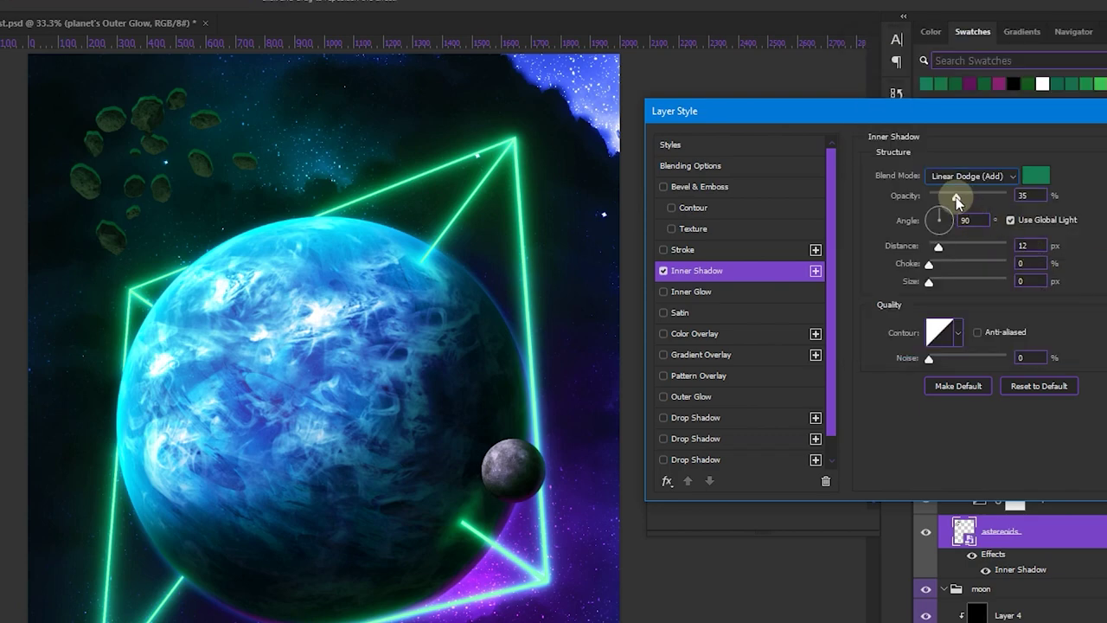
left_click_drag(956, 197, 986, 199)
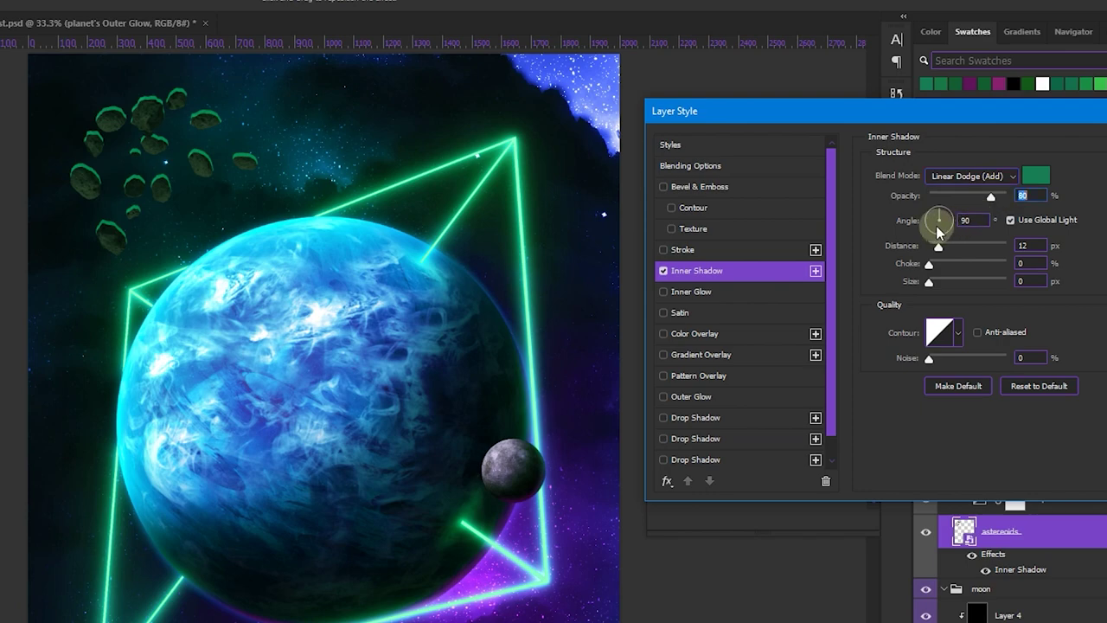
Turn off global light for the inner shadow and set its angle to -41°
left_click(1010, 219)
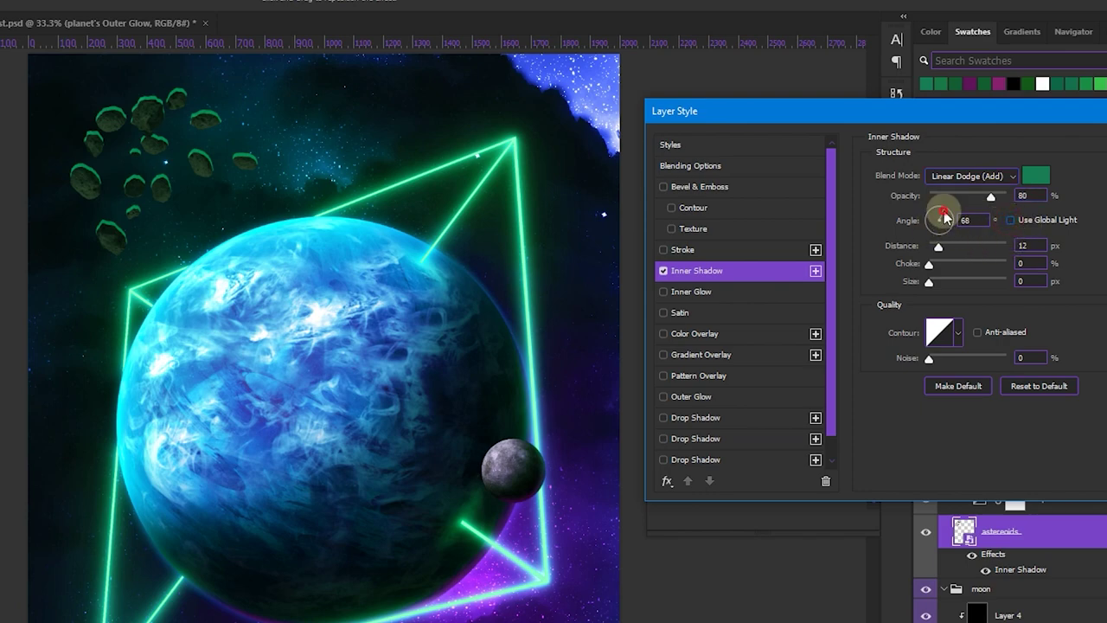
mouse_move(945, 217)
left_mouse_down()
mouse_move(951, 232)
mouse_move(943, 222)
left_mouse_up()
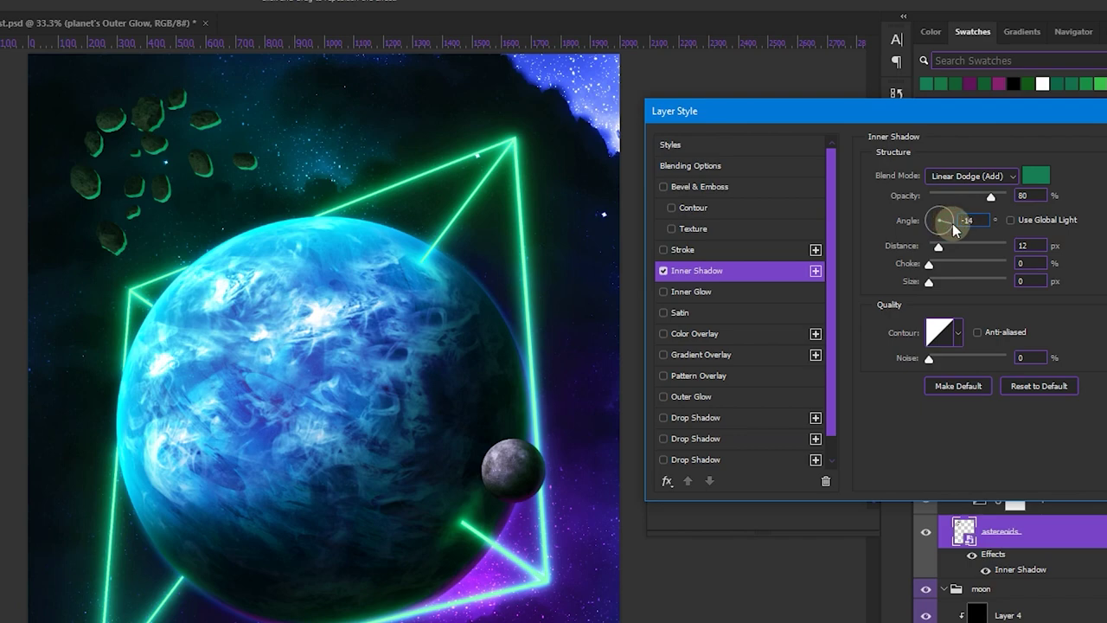
left_click_drag(951, 232, 955, 236)
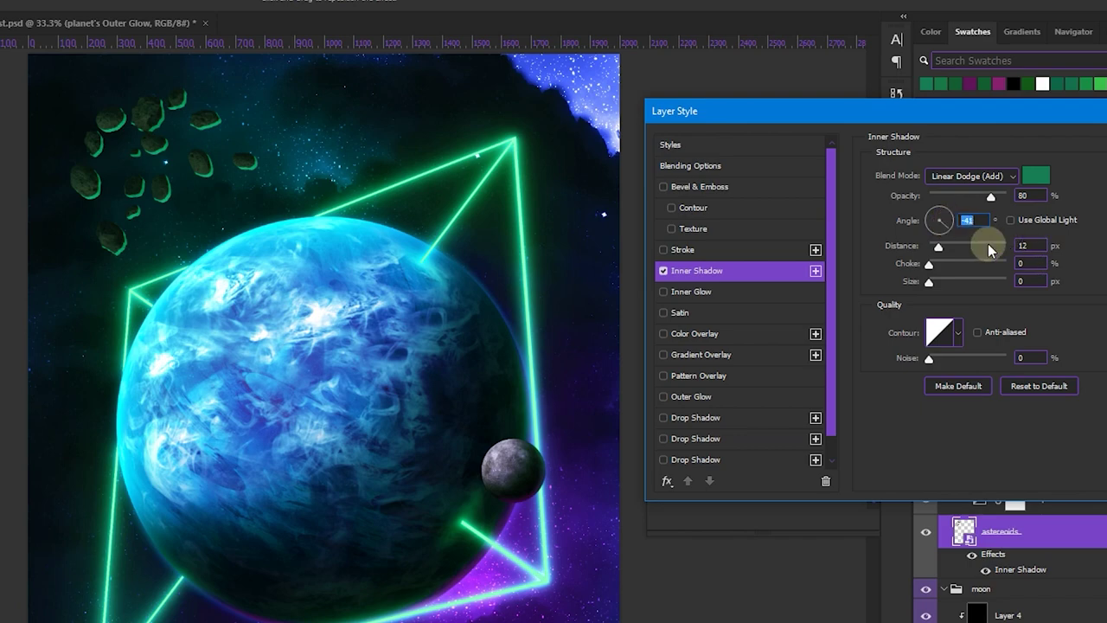
Refine the asteroids' inner shadow with a 4 px distance, 4 px size and 50% opacity
type("4")
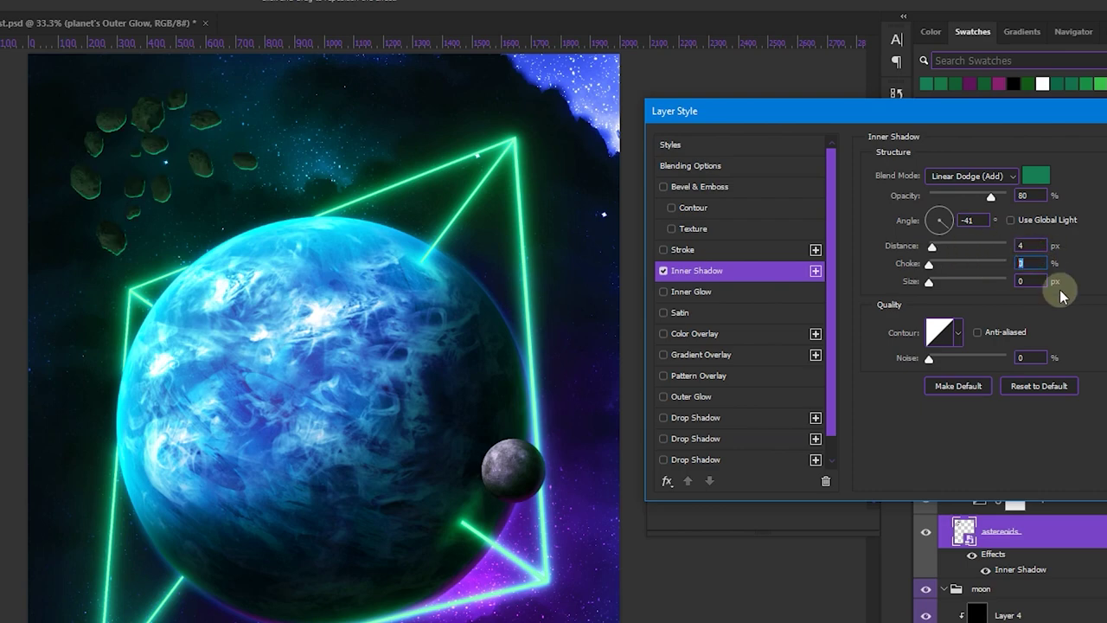
left_click(1029, 281)
type("4")
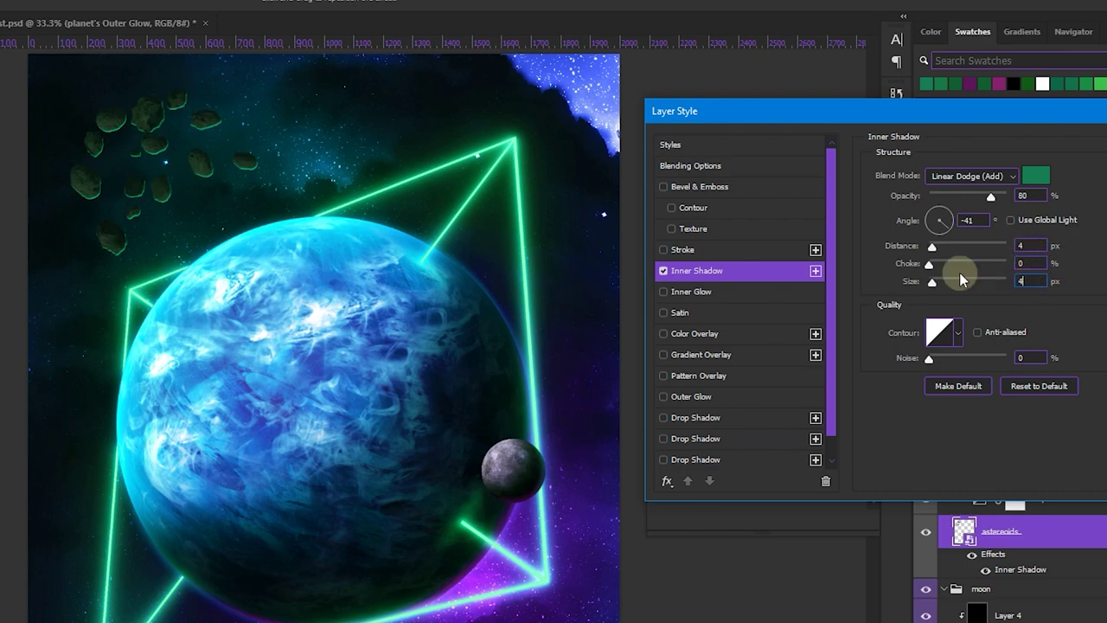
left_click(1029, 246)
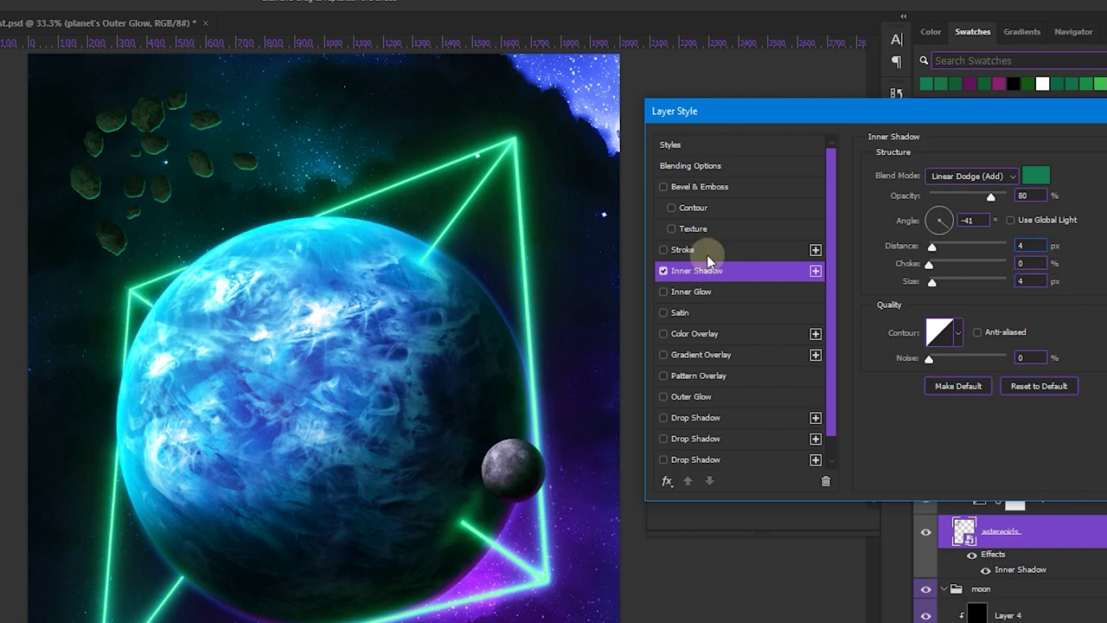
left_click(968, 195)
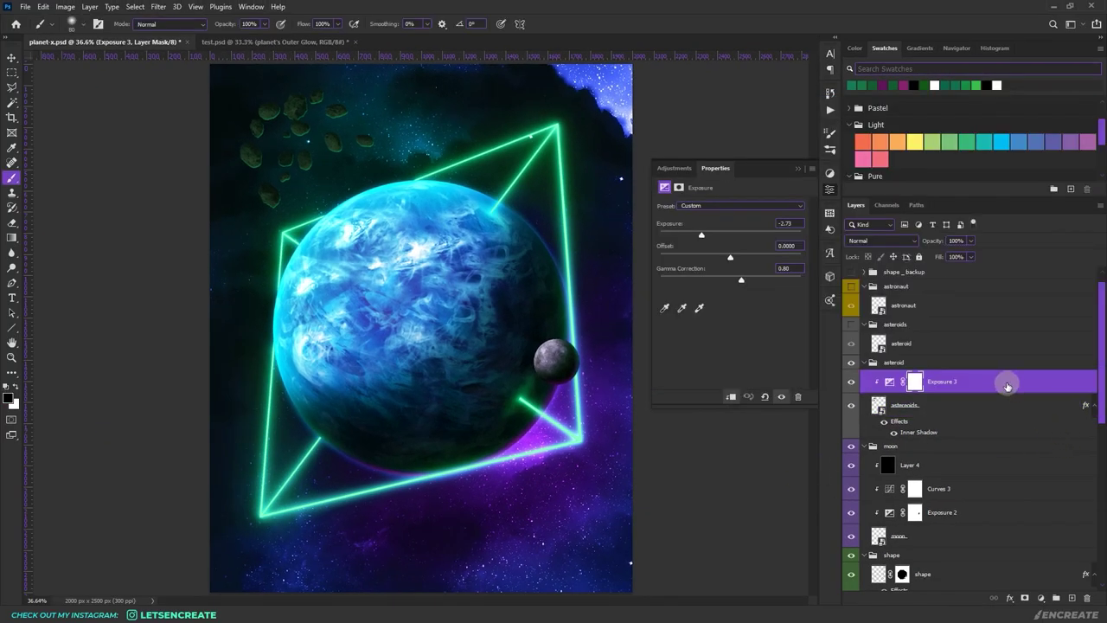
Add a dark green Solid Color fill layer above the Exposure 3 adjustment in the asteroid group
left_click(1040, 597)
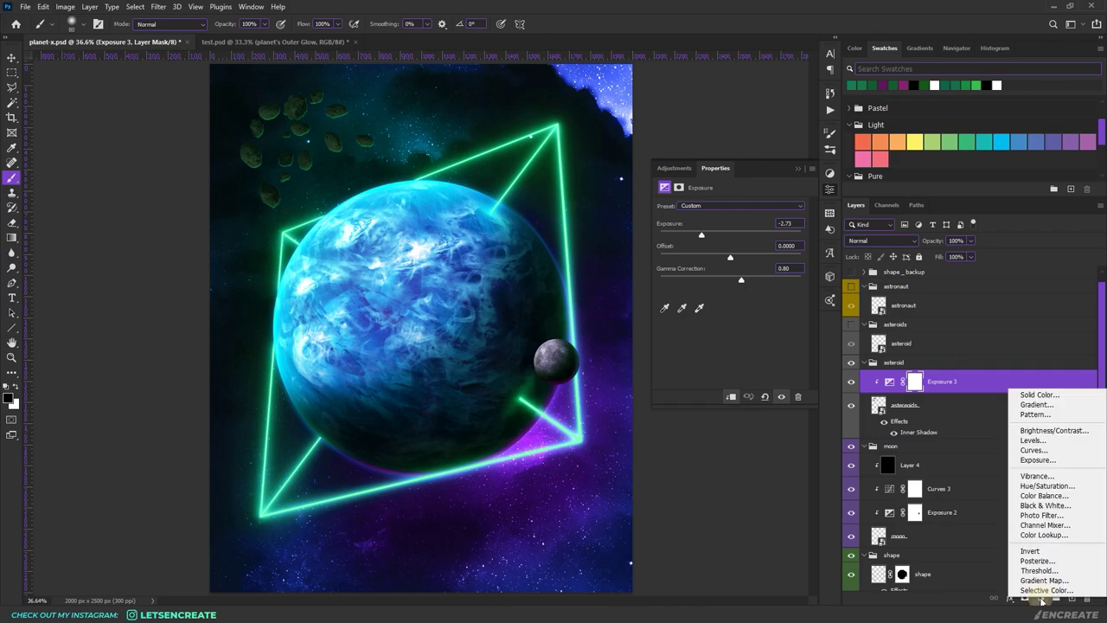
left_click(1039, 396)
left_click_drag(947, 173, 918, 179)
left_click(1063, 79)
key("b")
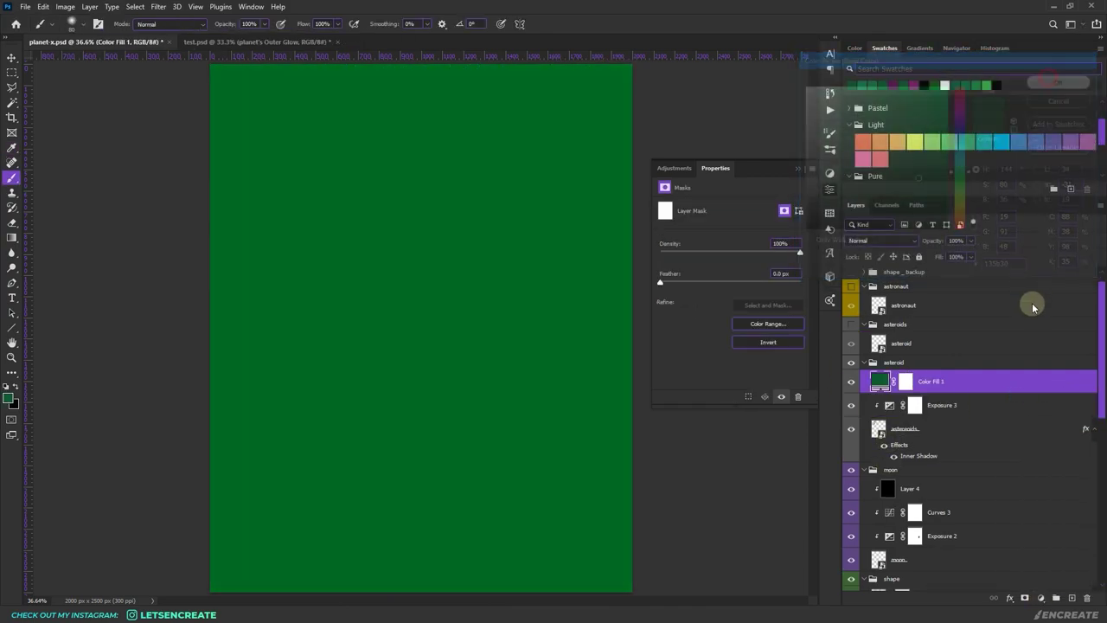
Set the green fill layer to Linear Dodge (Add) blending and clip it to the asteroids layer
left_click(867, 245)
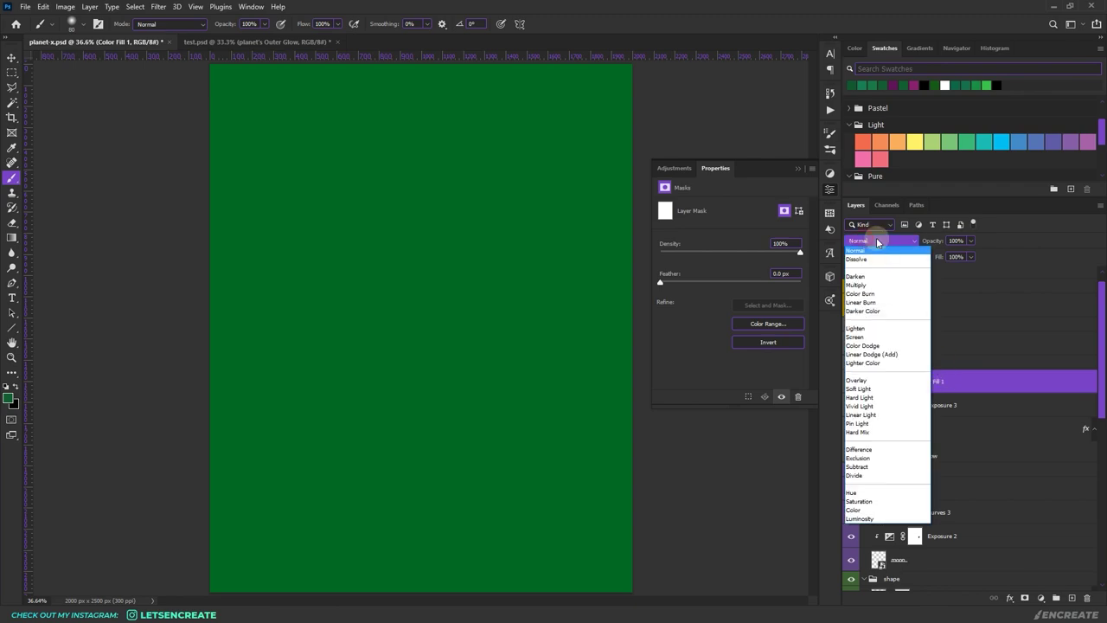
left_click(865, 354)
right_click(994, 388)
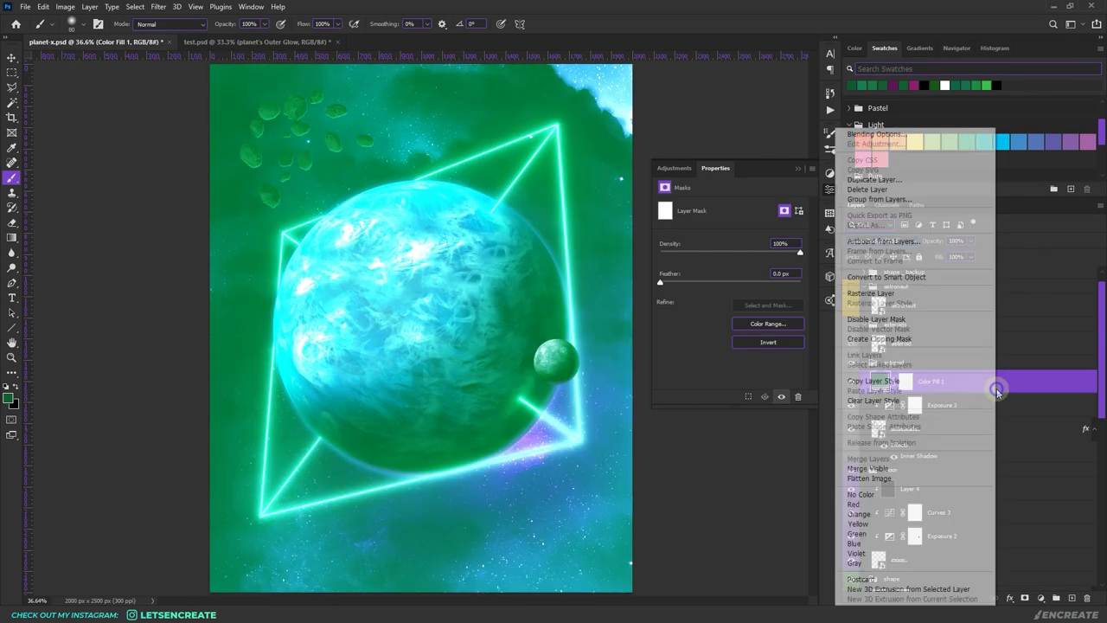
left_click(864, 339)
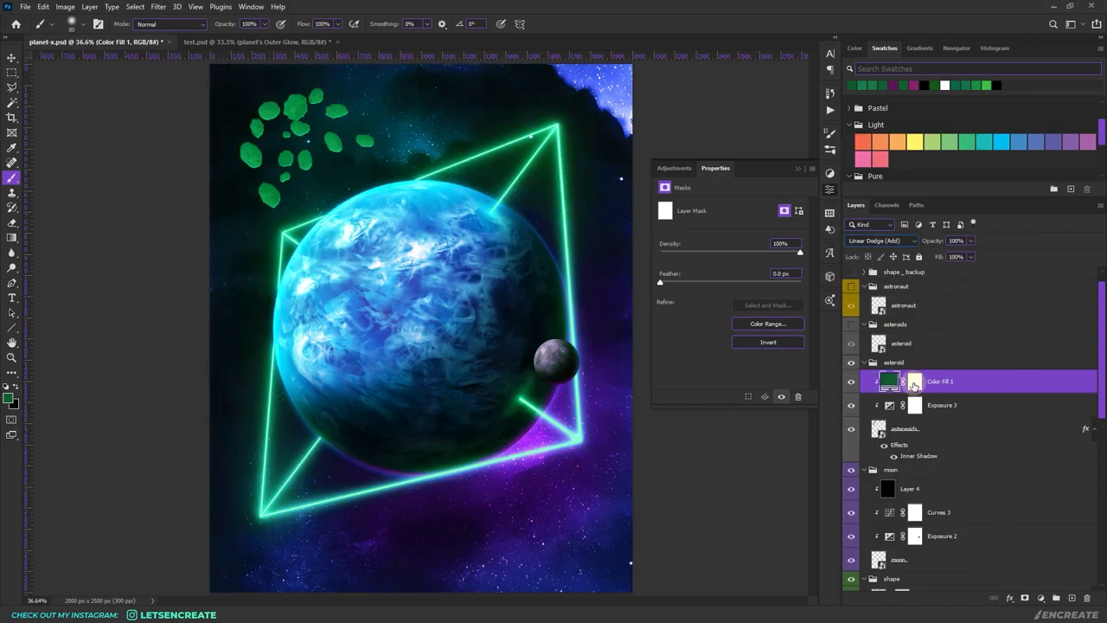
Invert the green fill's mask to black and brush white on it over the asteroids' lit edges
left_click(914, 381)
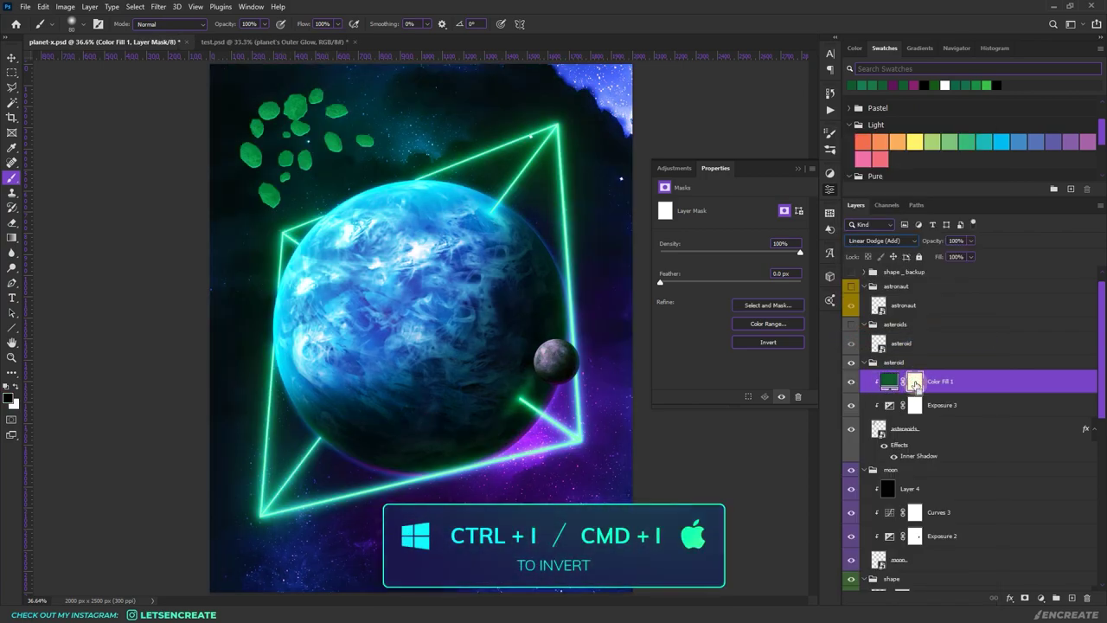
key("ctrl+i")
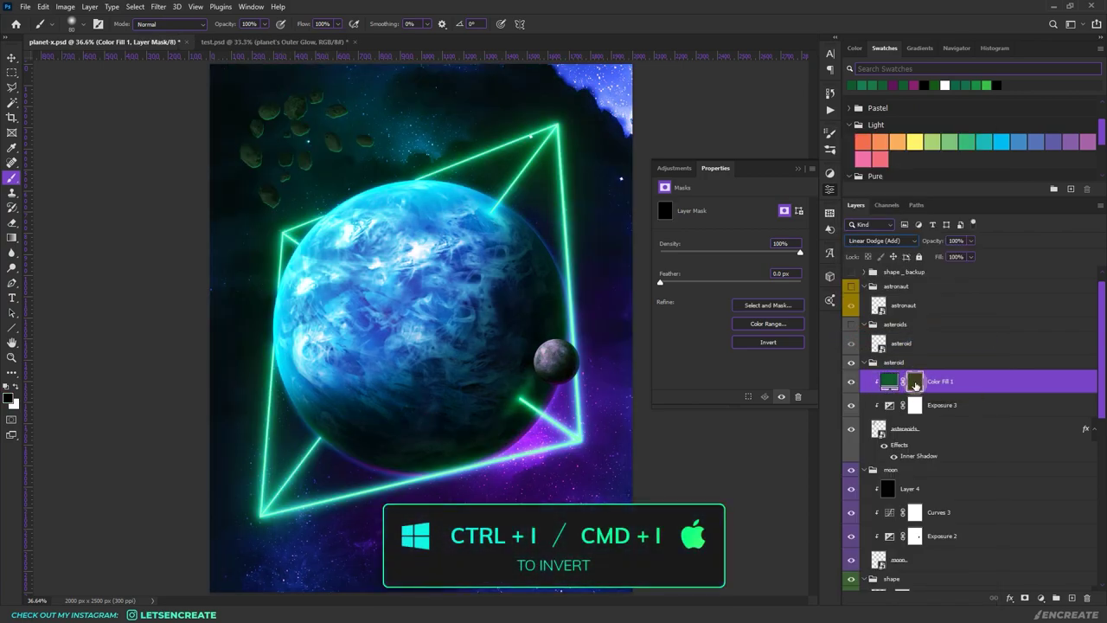
left_click(75, 28)
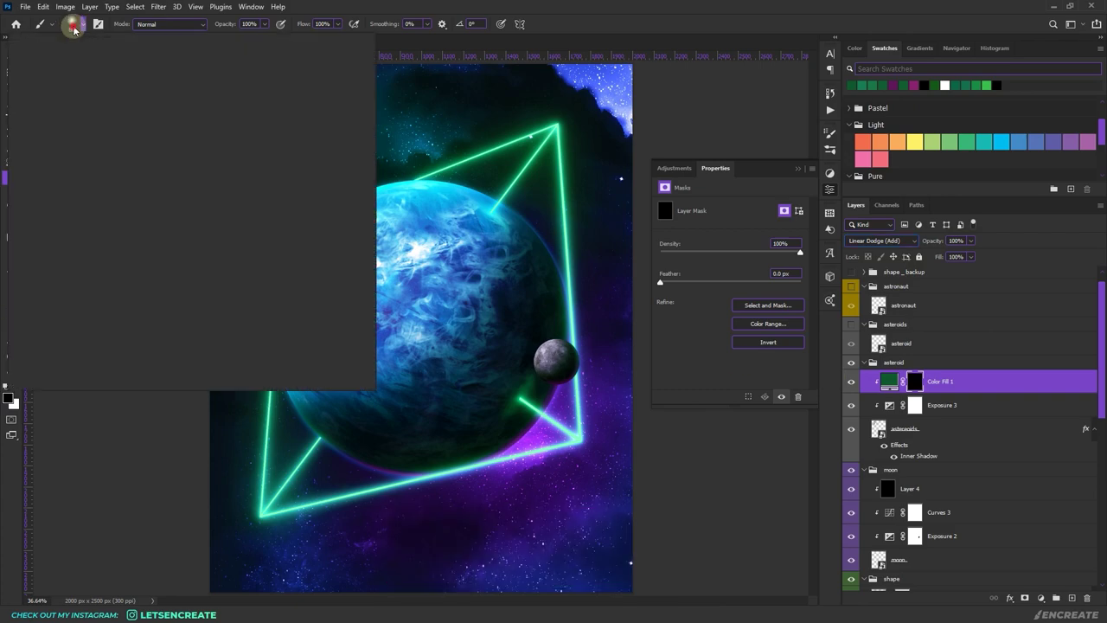
left_click(32, 430)
left_click(17, 389)
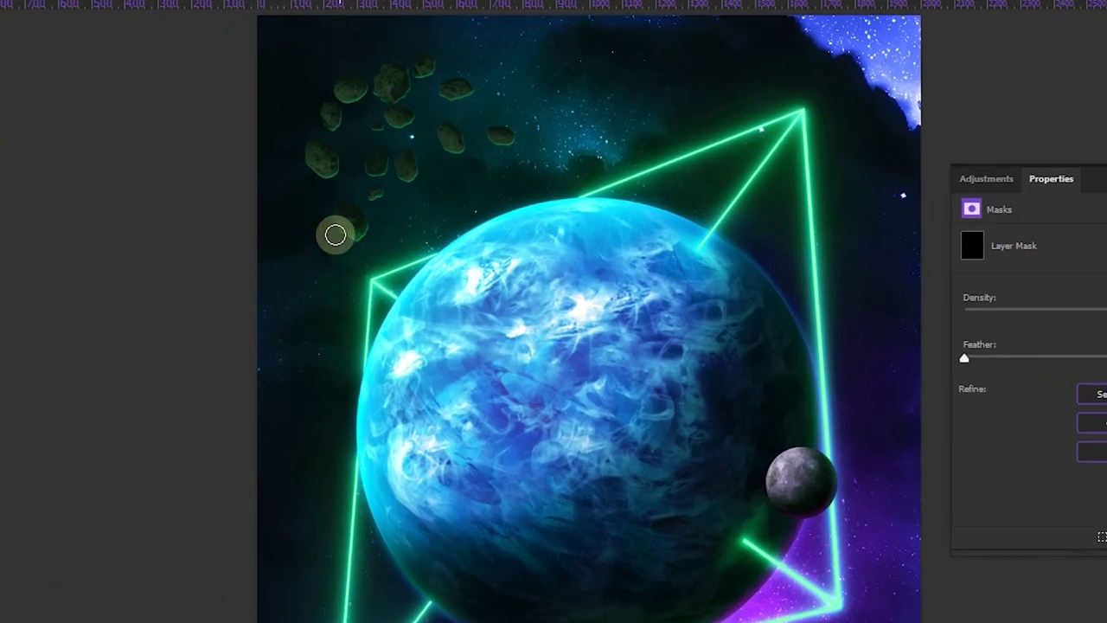
key("ctrl")
key("ctrl+plus")
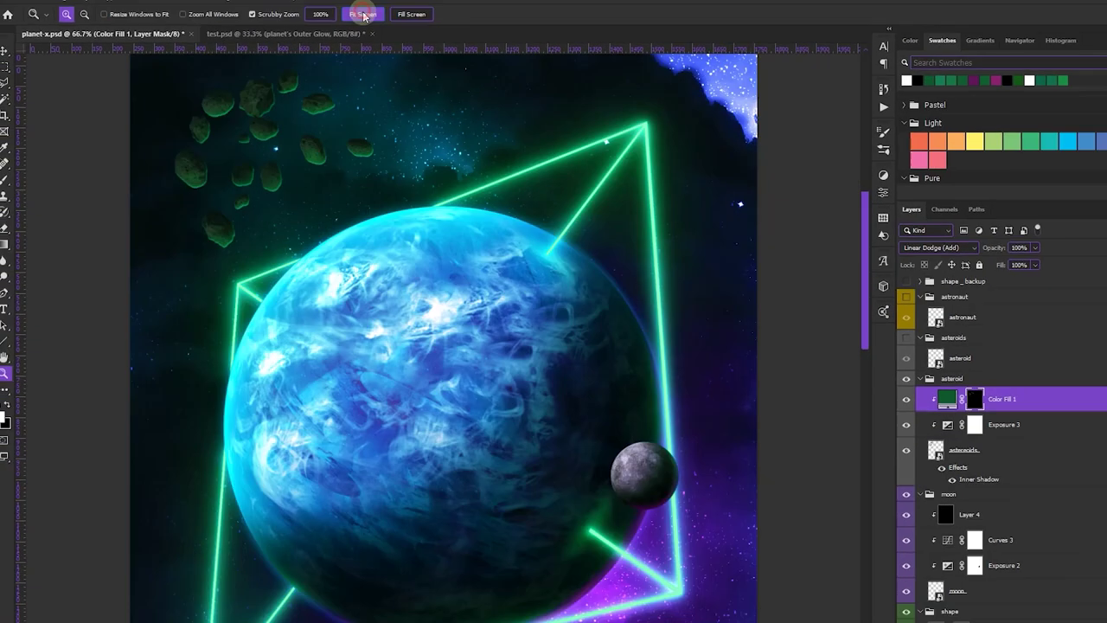
Lower the green fill layer's opacity to 56%
left_click(932, 242)
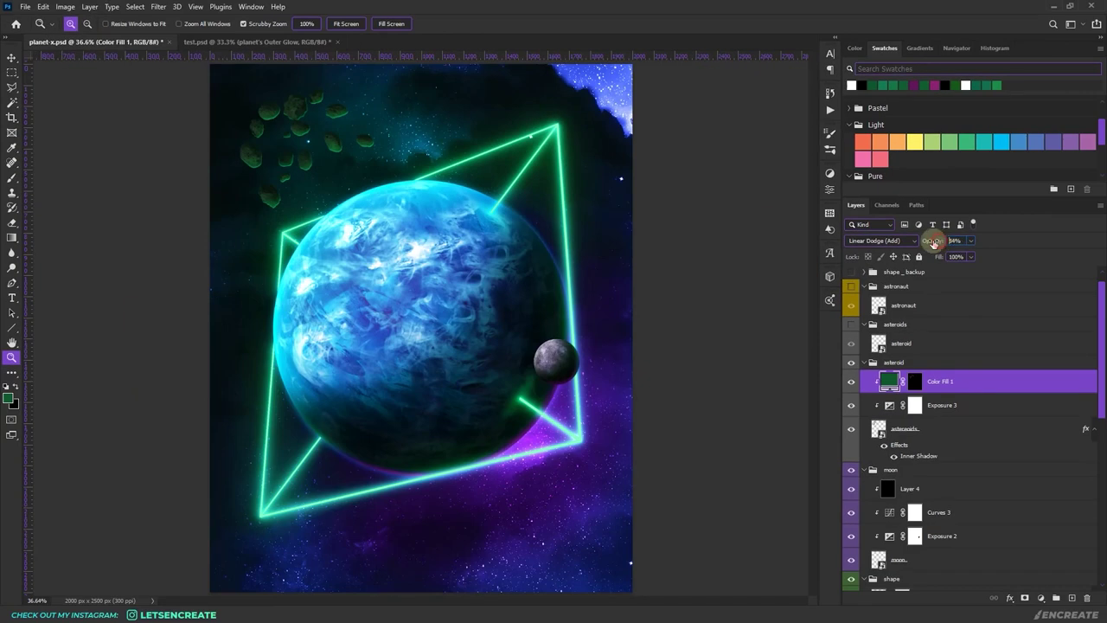
left_click_drag(932, 242, 926, 244)
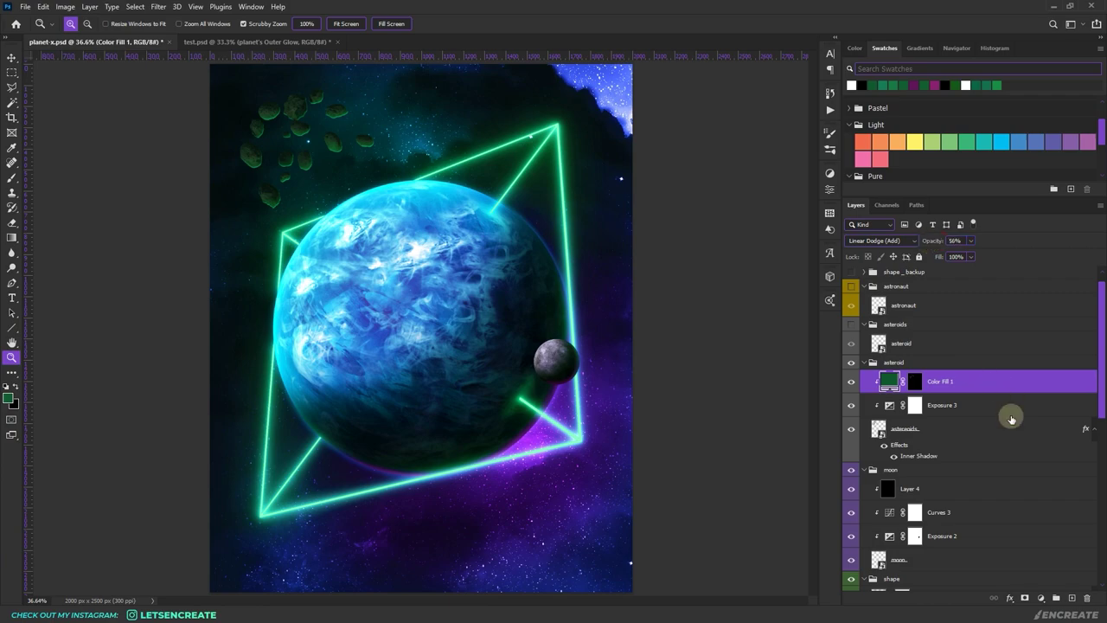
Show the asteroids group and add an Exposure adjustment layer clipped to its asteroid layer
left_click(851, 324)
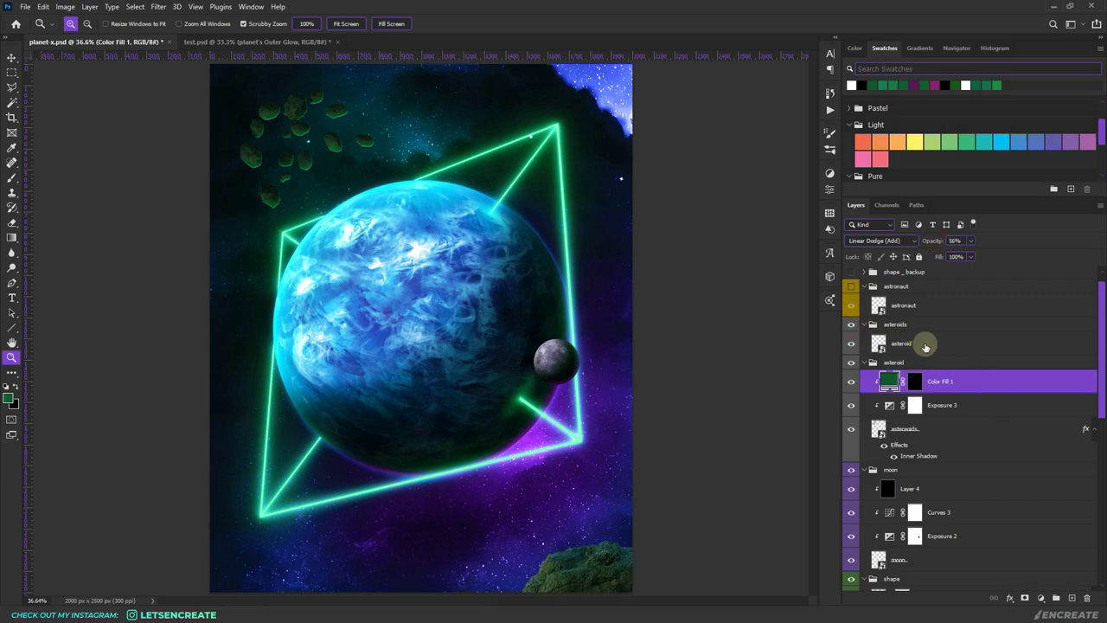
left_click(951, 346)
left_click(1040, 598)
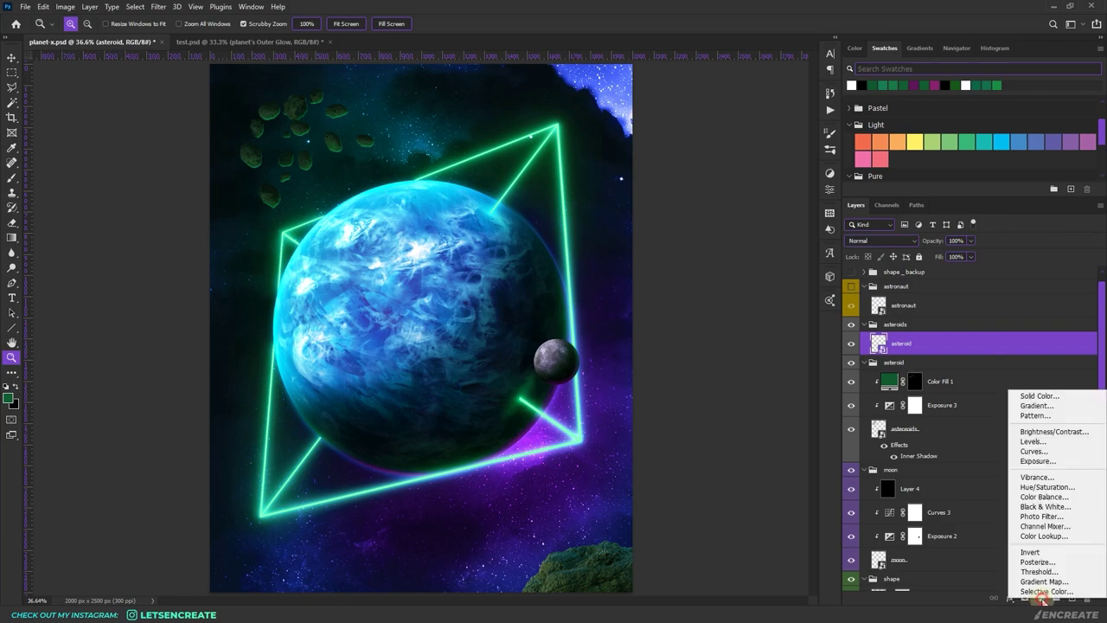
left_click(1036, 461)
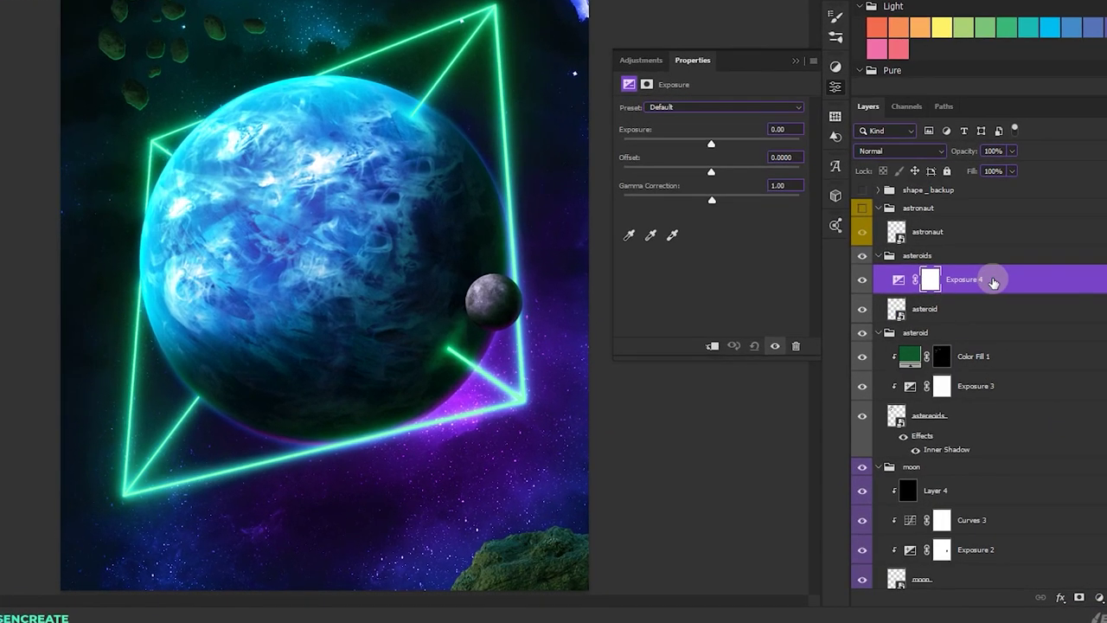
right_click(993, 282)
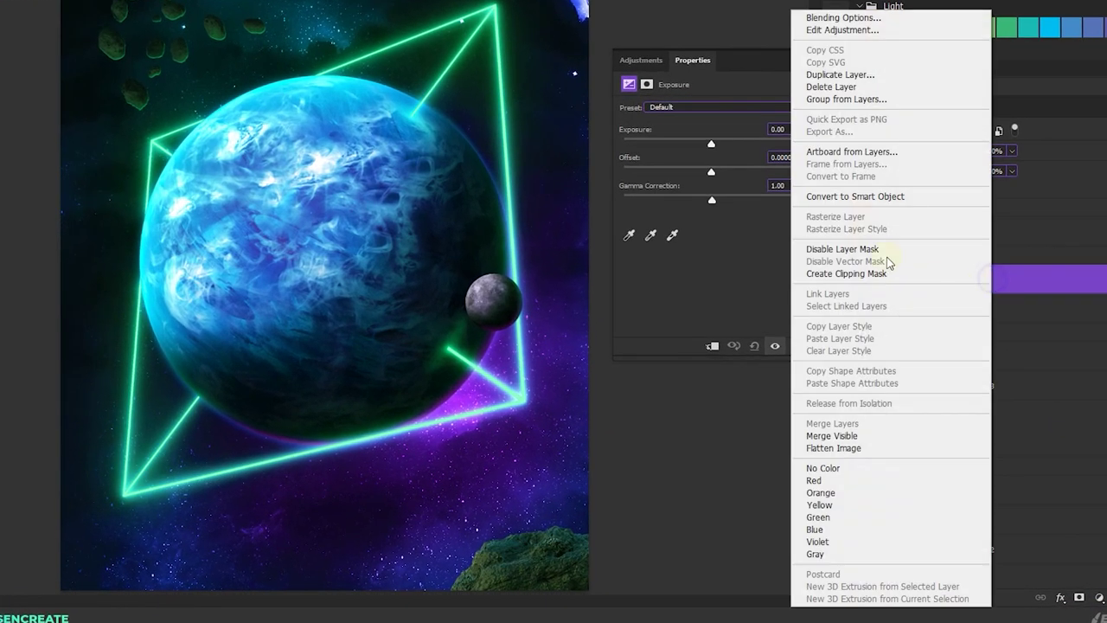
left_click(843, 273)
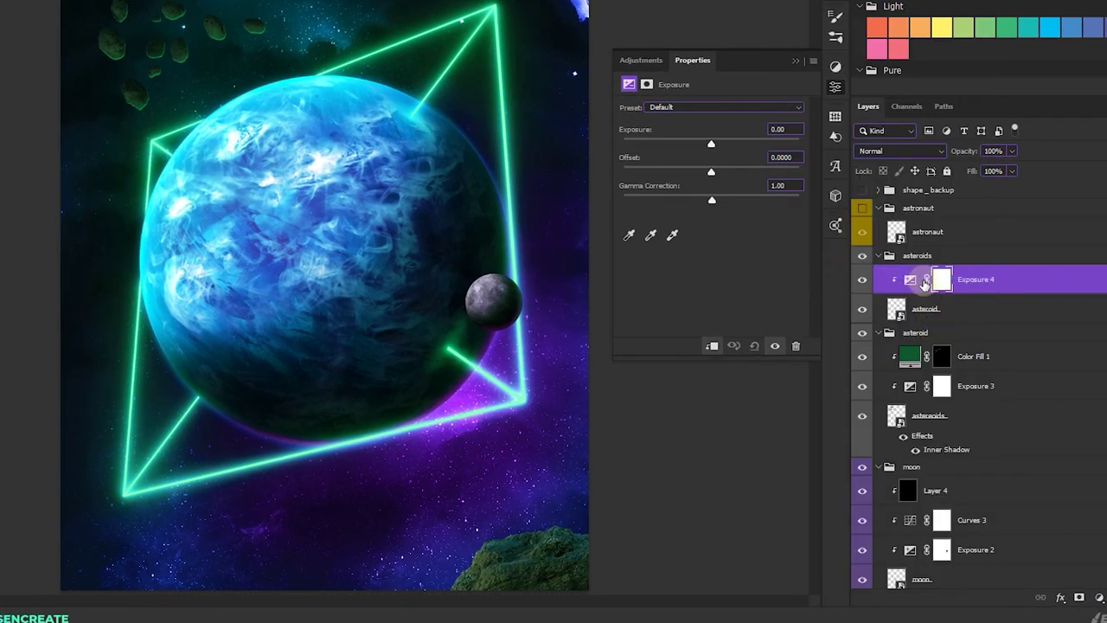
Darken the large foreground asteroid with Exposure at -1.64 and Gamma Correction at 0.83
left_click_drag(707, 142, 689, 146)
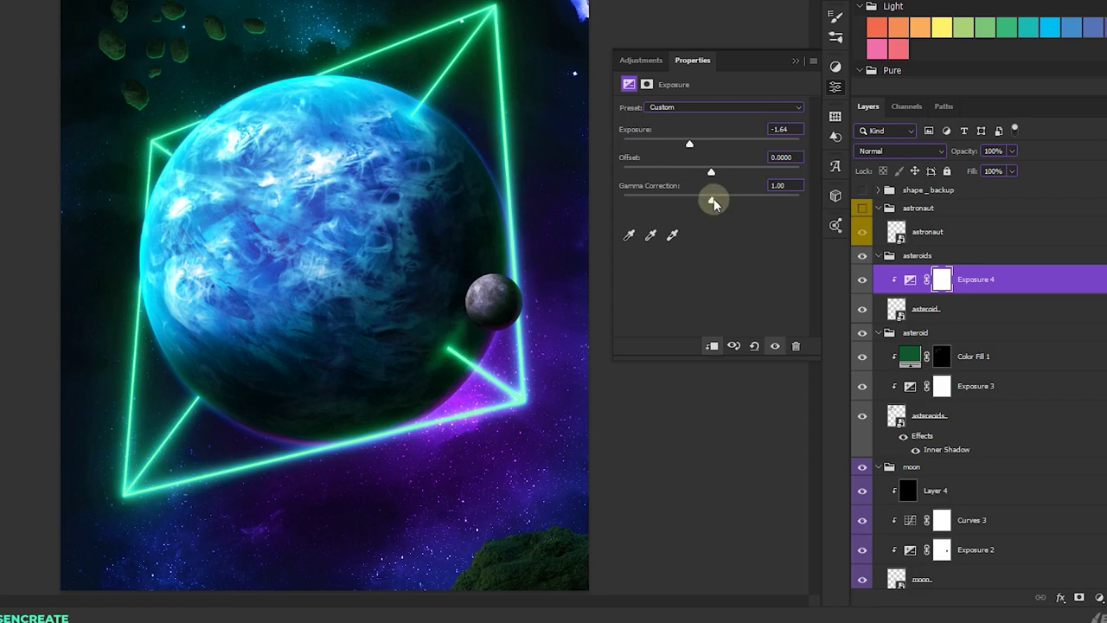
left_click_drag(719, 201, 724, 203)
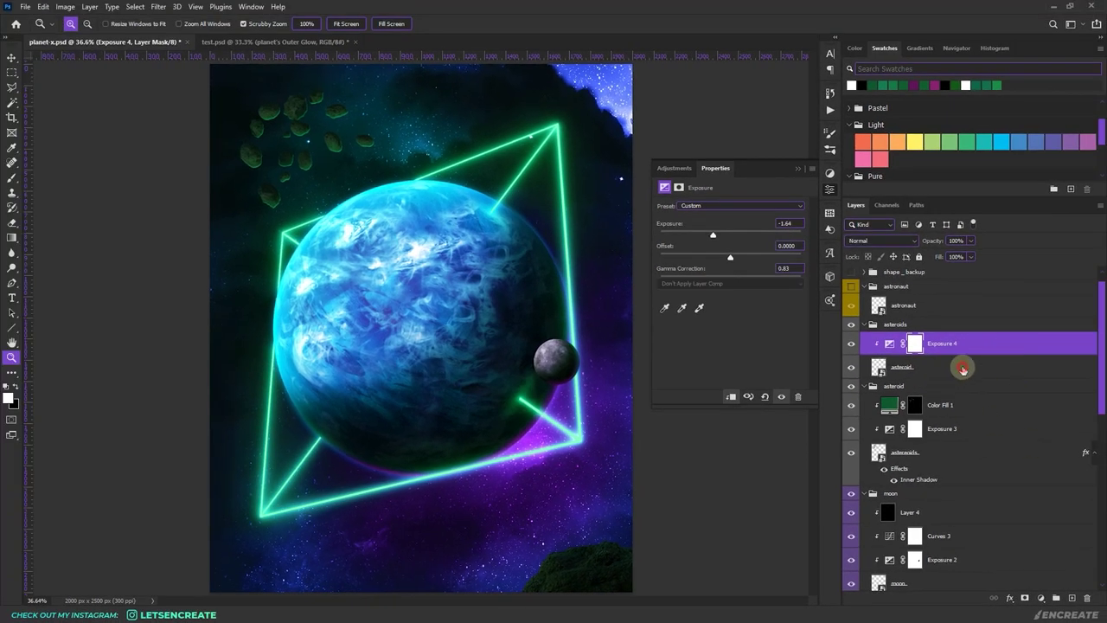
Add a green Linear Dodge (Add) Inner Shadow to the foreground asteroid layer with opacity 55%, angle 133°, distance 5 px and size 10 px
left_click(1001, 312)
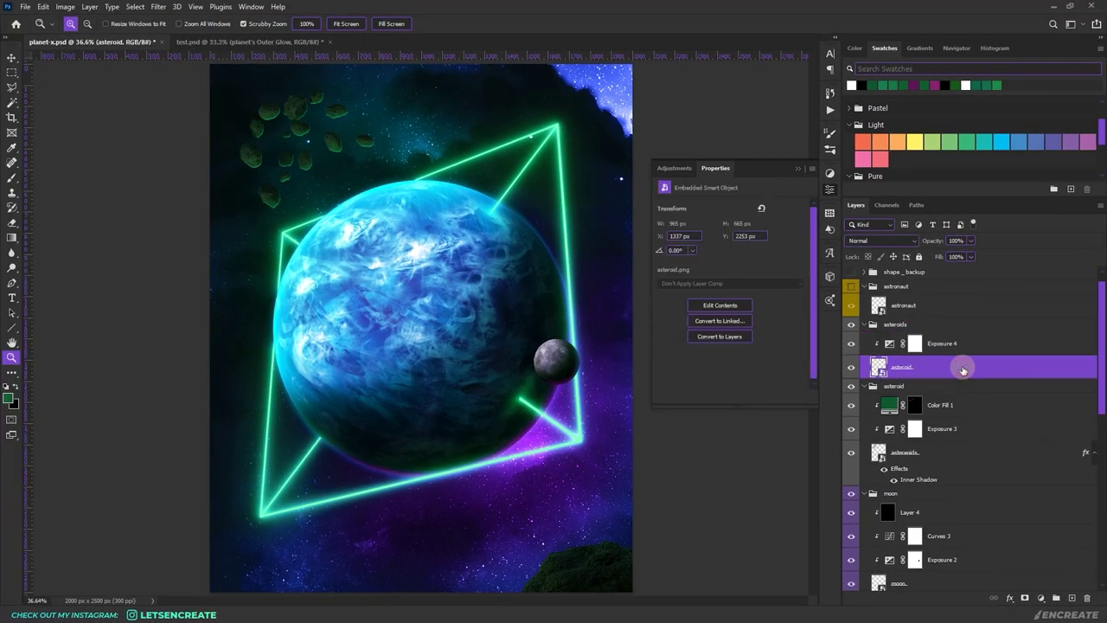
right_click(963, 369)
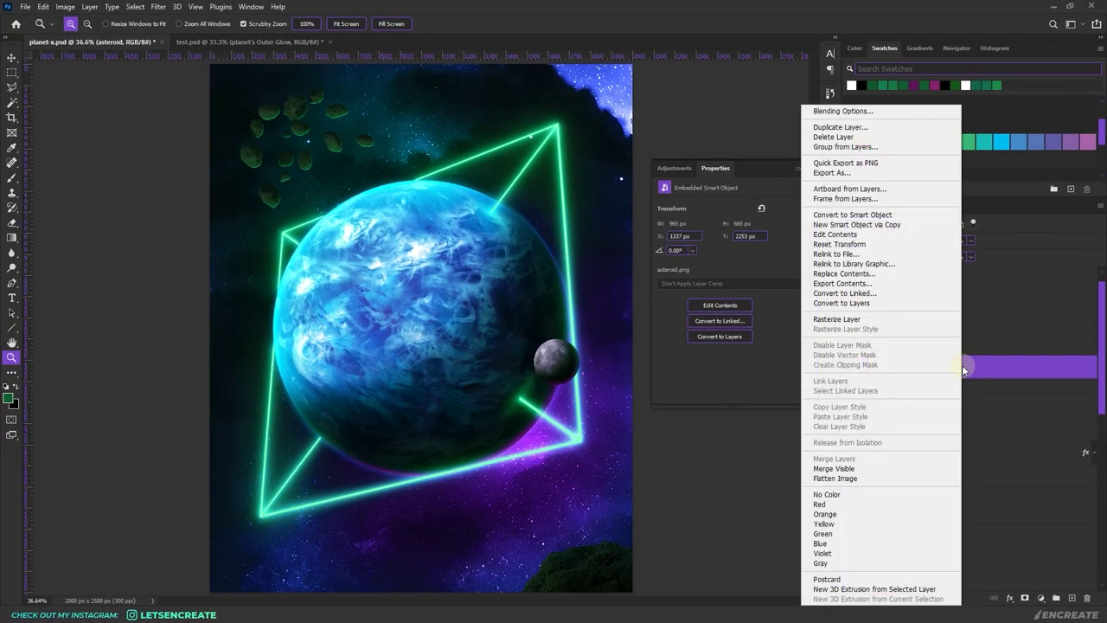
left_click(830, 109)
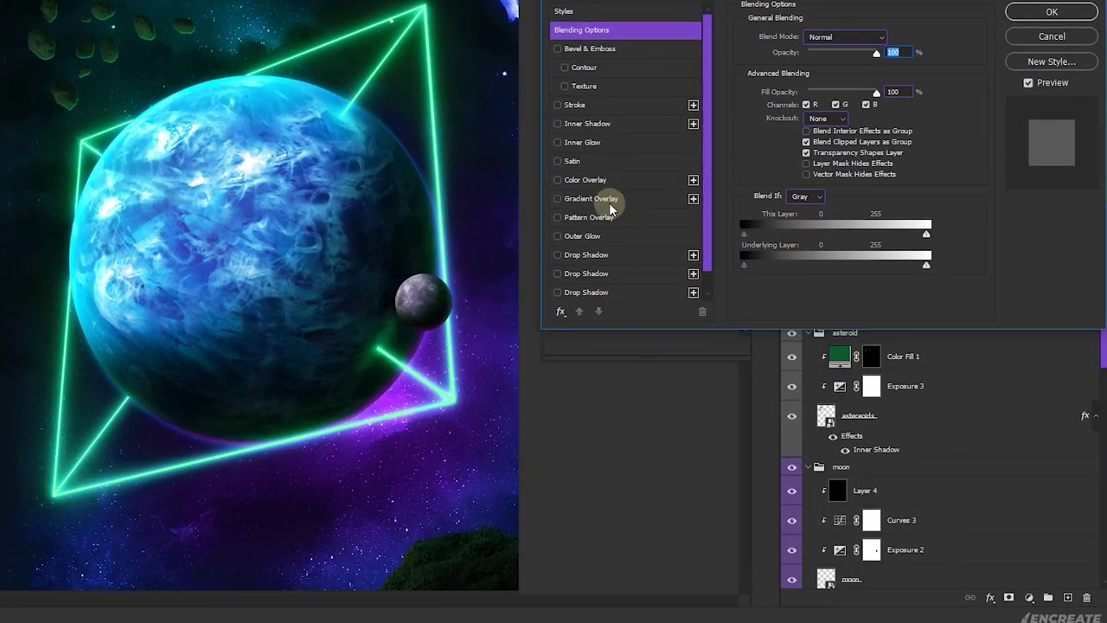
left_click(587, 125)
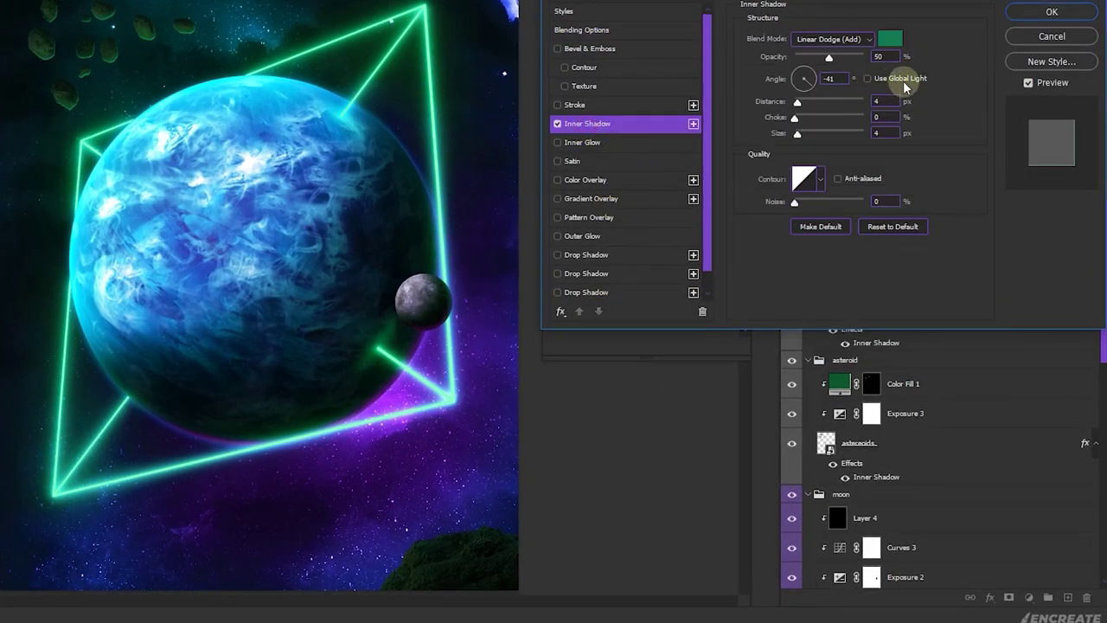
left_click_drag(808, 84, 786, 60)
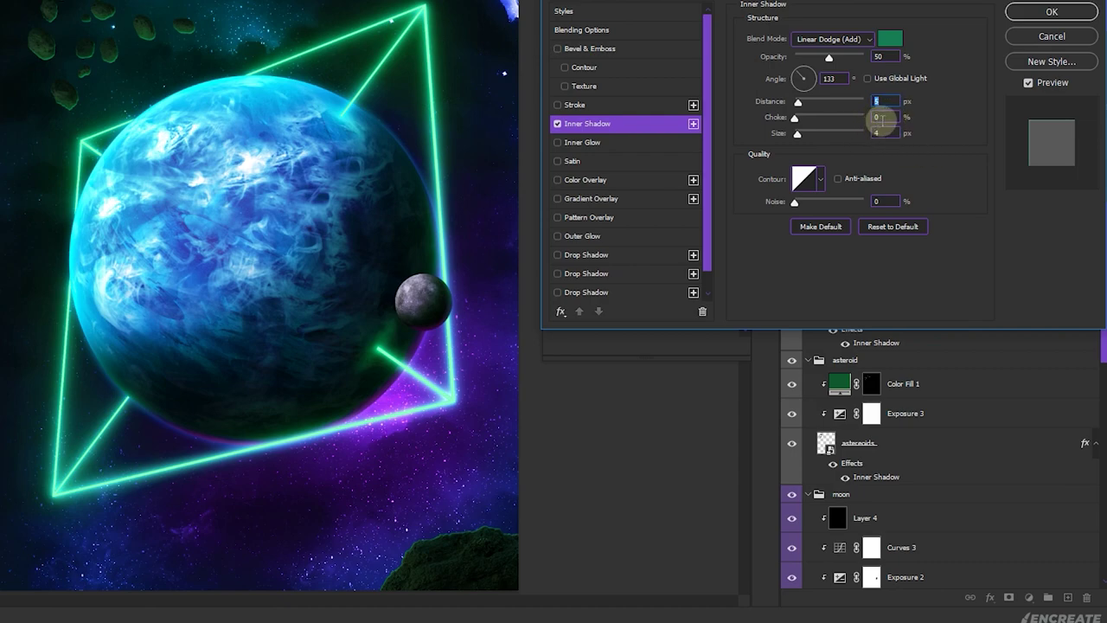
left_click(884, 132)
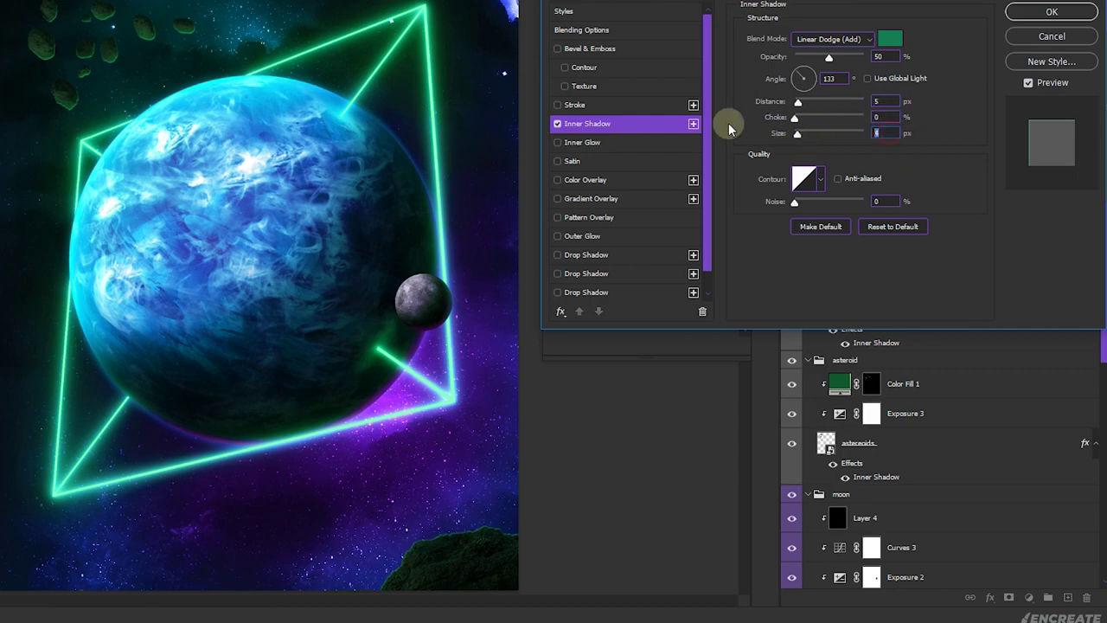
type("10")
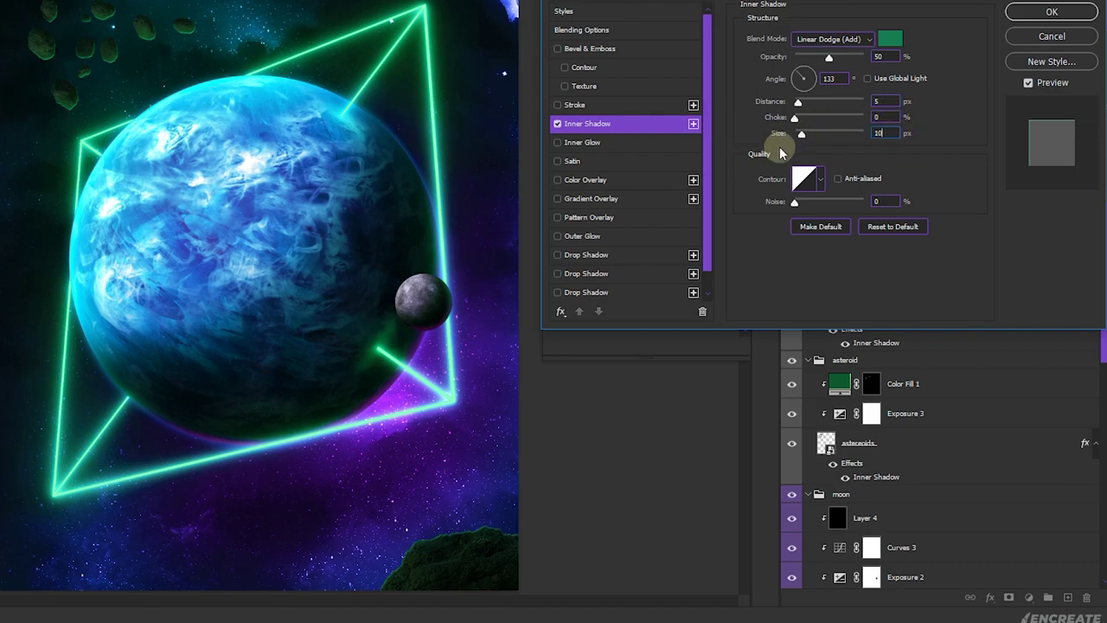
left_click(883, 117)
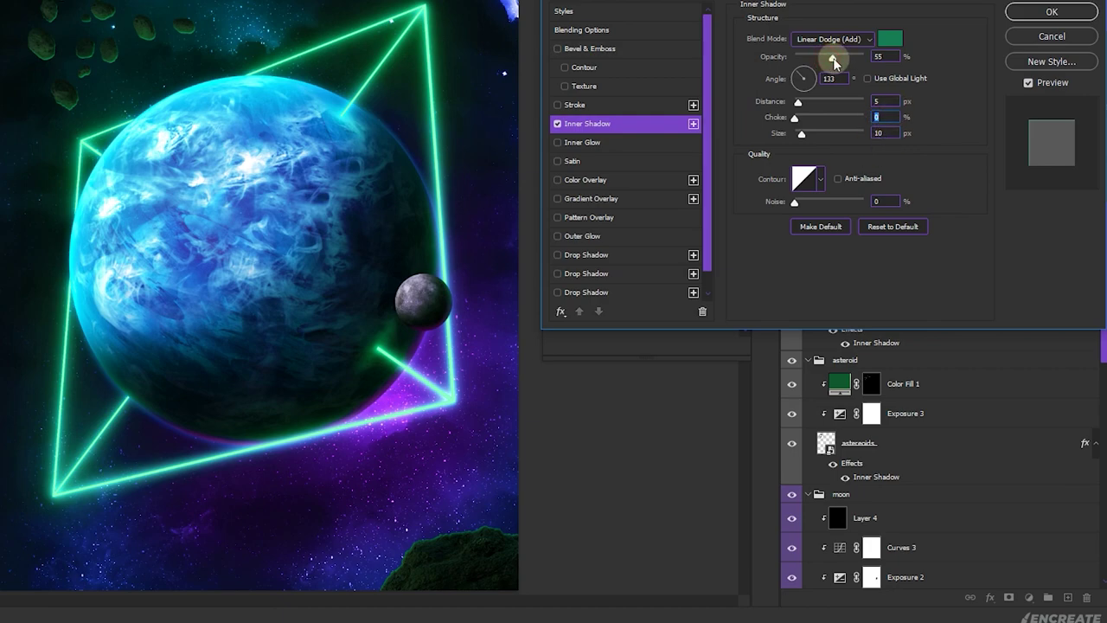
left_click(833, 59)
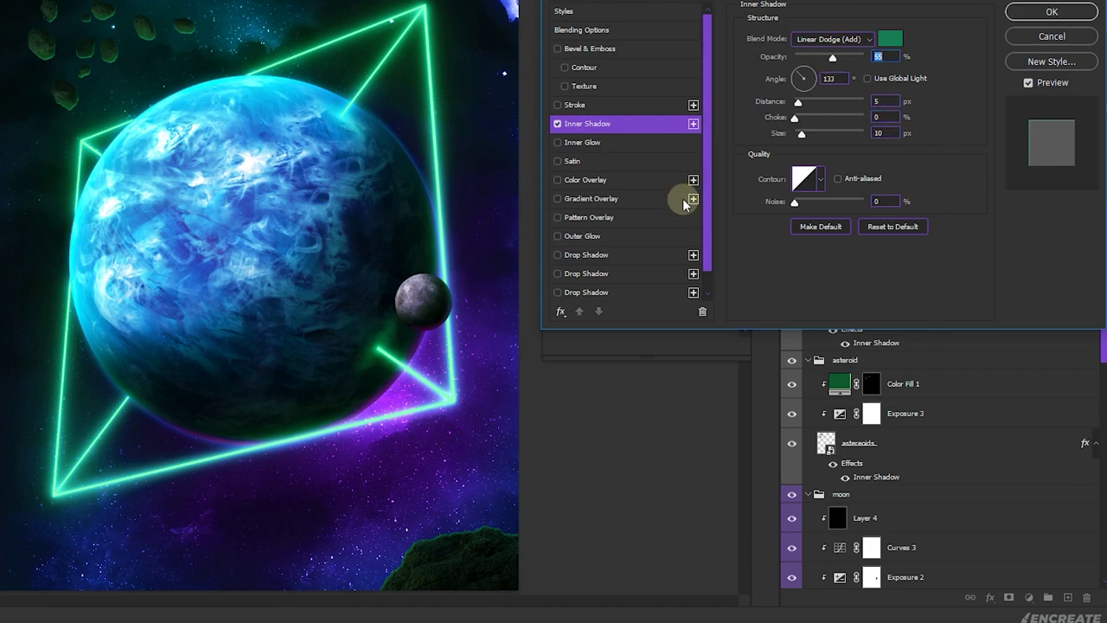
Add a green Outer Glow to the foreground asteroid in Linear Dodge (Add) mode with opacity 30% and size about 27 px
left_click(585, 236)
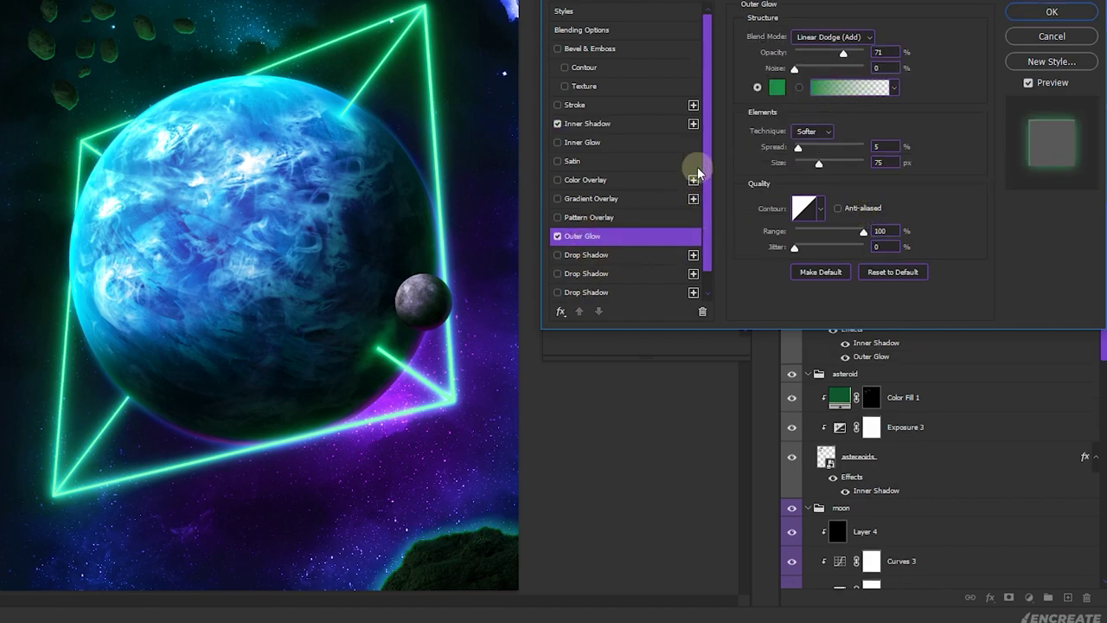
left_click(820, 36)
left_click(923, 32)
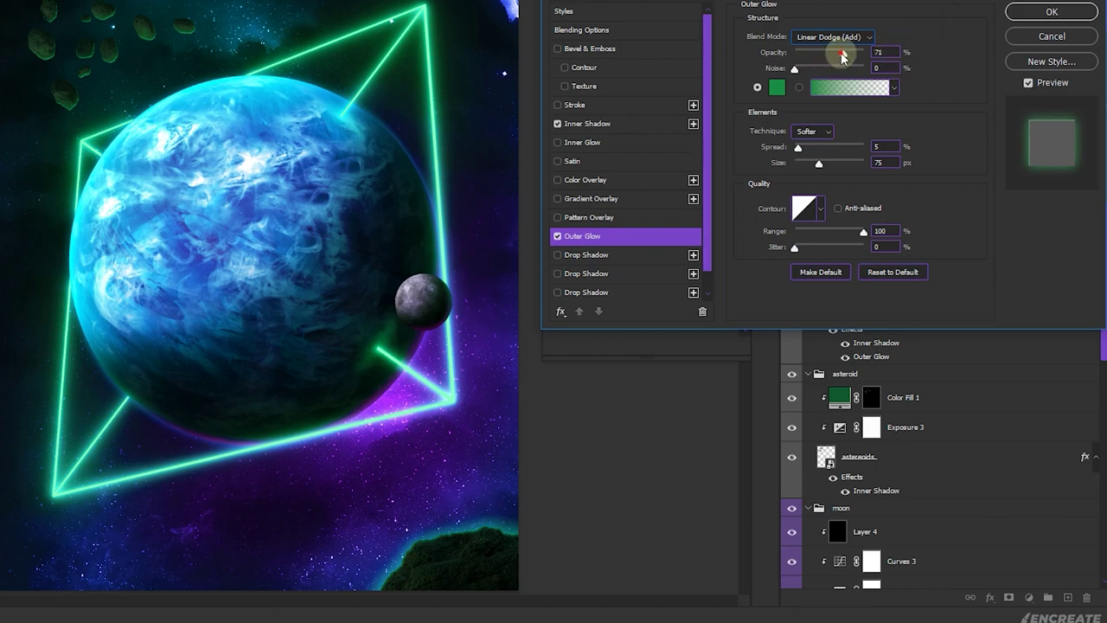
left_click_drag(841, 52, 816, 53)
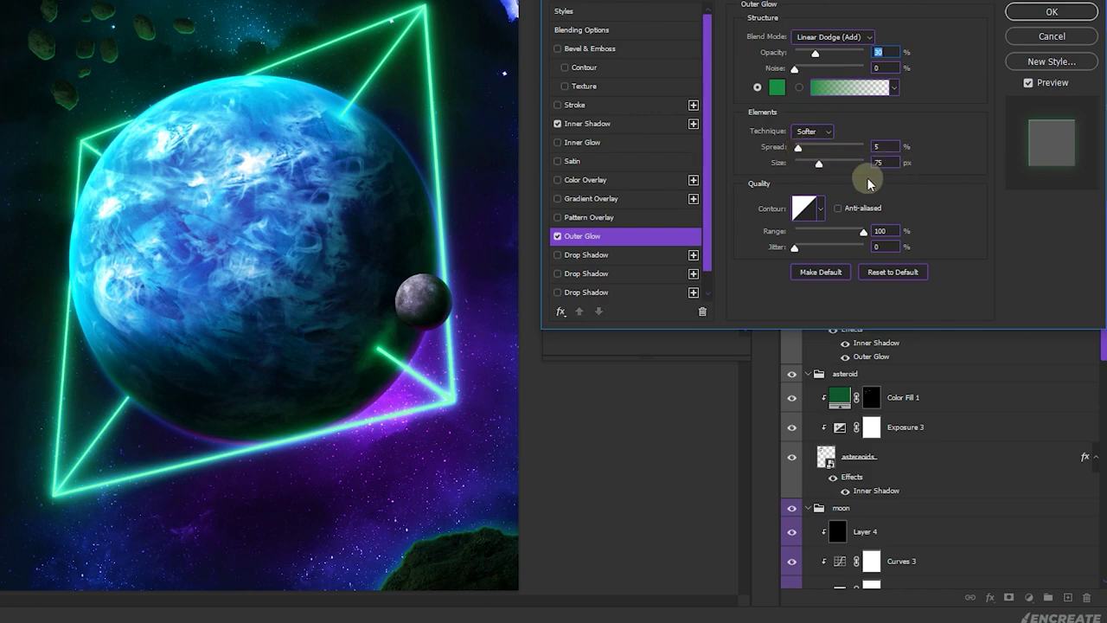
left_click_drag(819, 169, 803, 170)
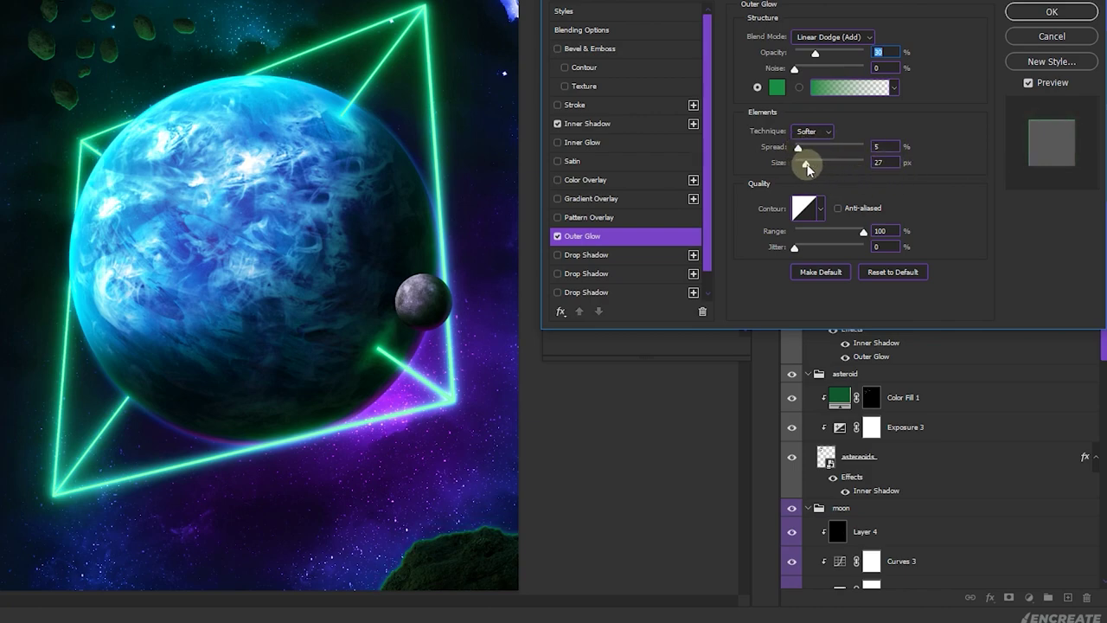
left_click(1034, 11)
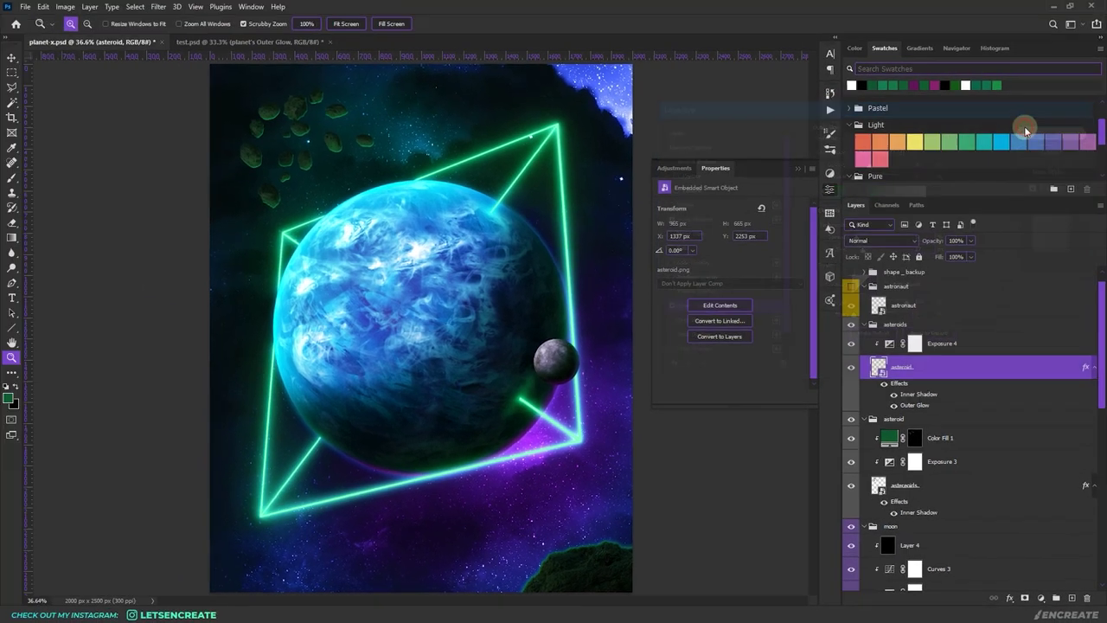
Create a layer above Exposure 4, clip it to the asteroid, fill it with black and set its blend mode to Linear Dodge (Add)
left_click(1021, 346)
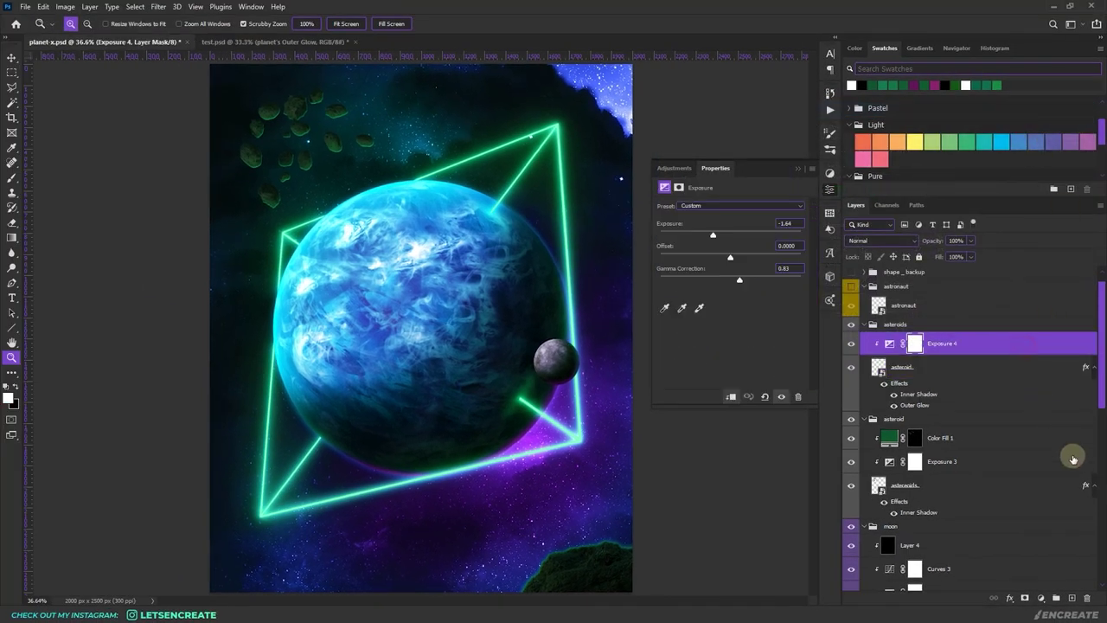
left_click(1072, 598)
right_click(953, 346)
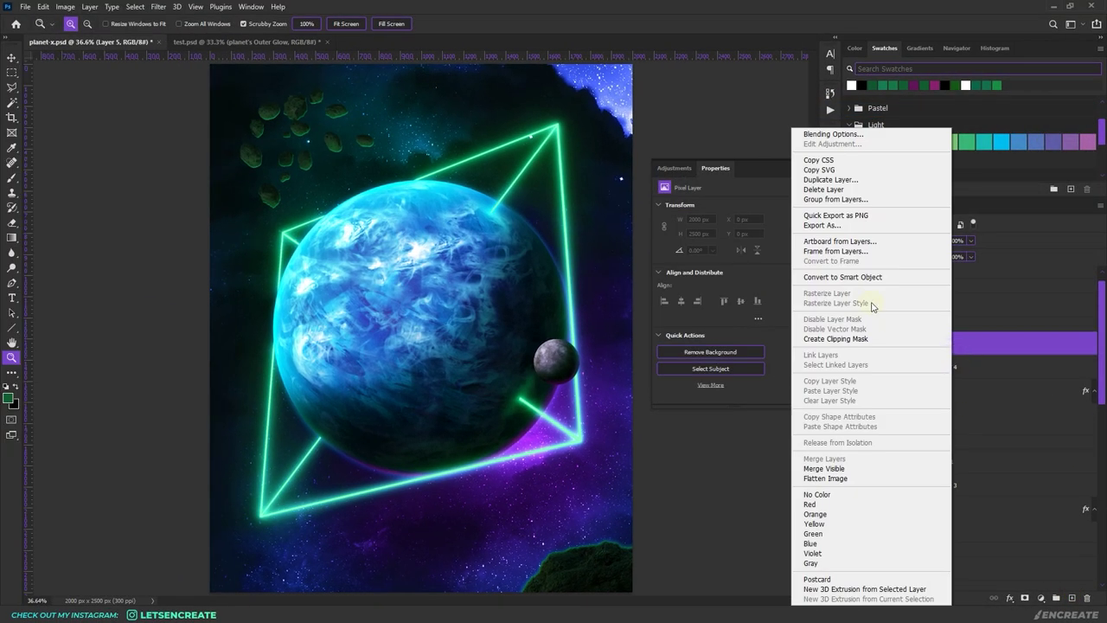
left_click(836, 340)
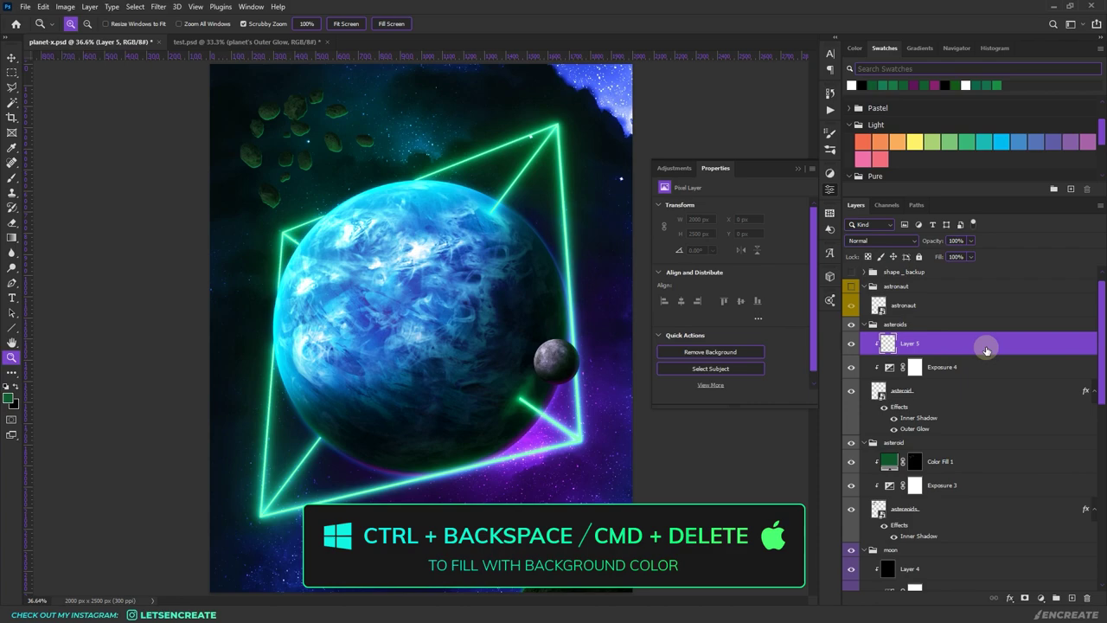
key("ctrl+BackSpace")
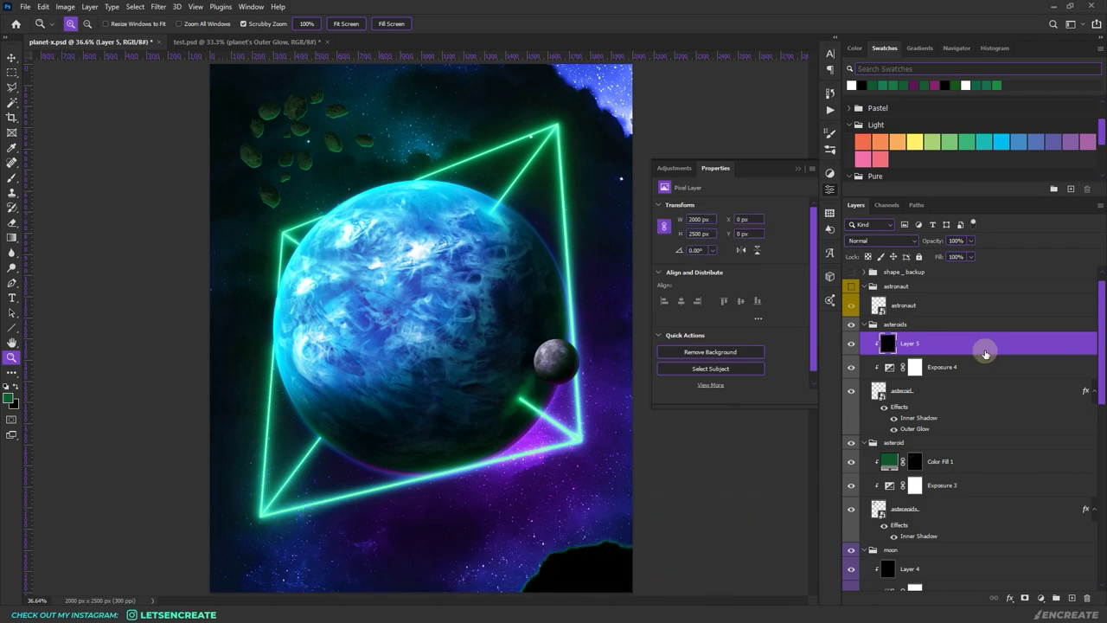
left_click(876, 240)
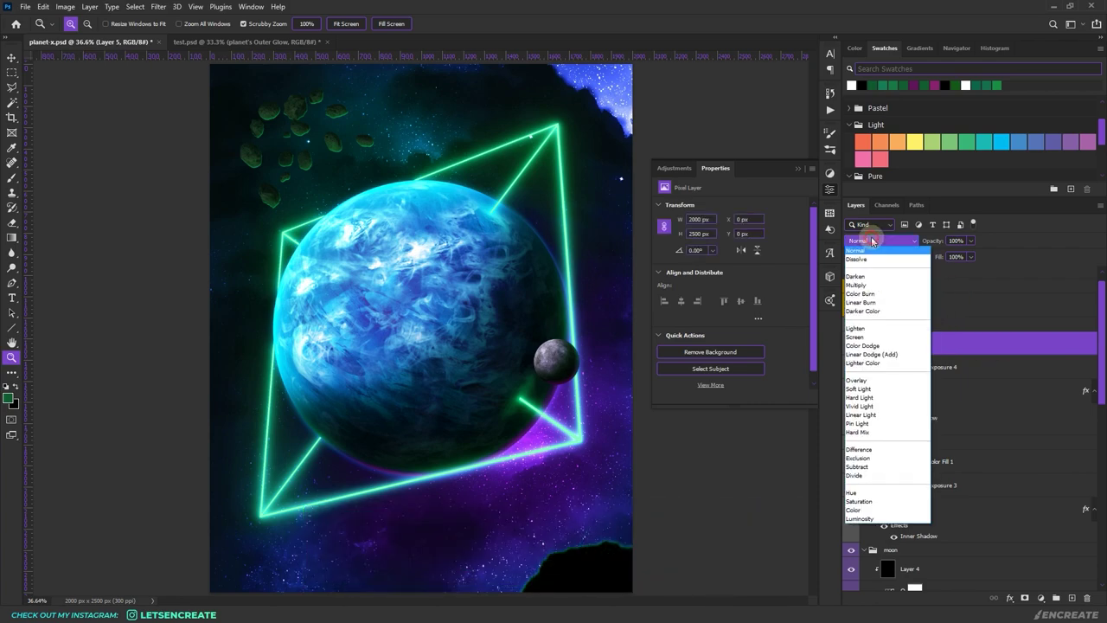
left_click(862, 355)
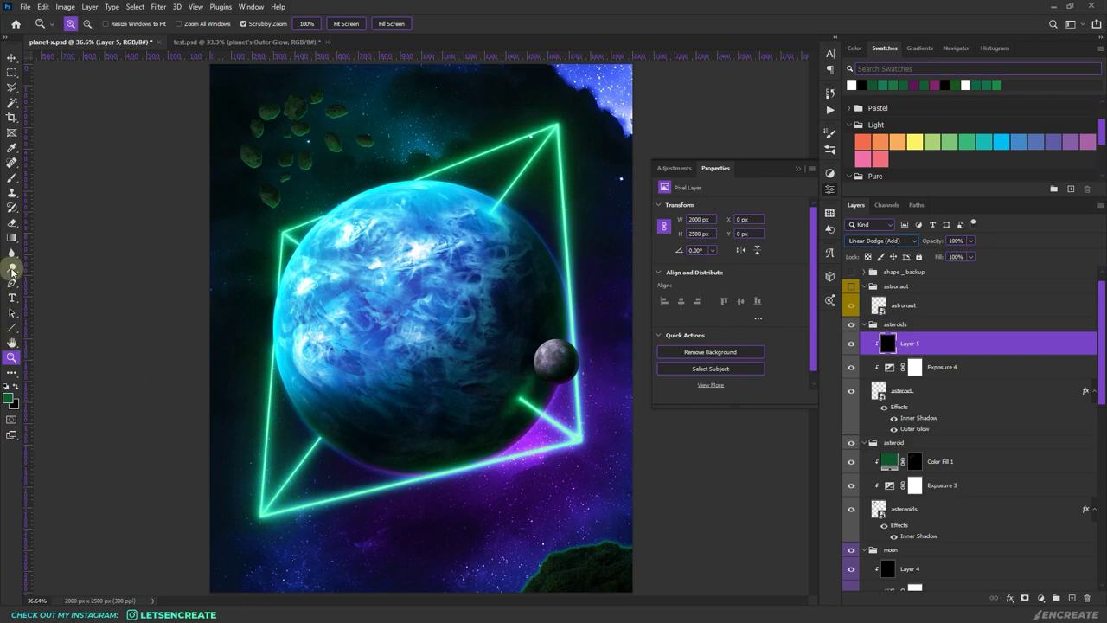
Prepare the Brush for painting on the foreground asteroid, using a dark violet-blue sampled from the surrounding nebula as the foreground colour
left_click(12, 177)
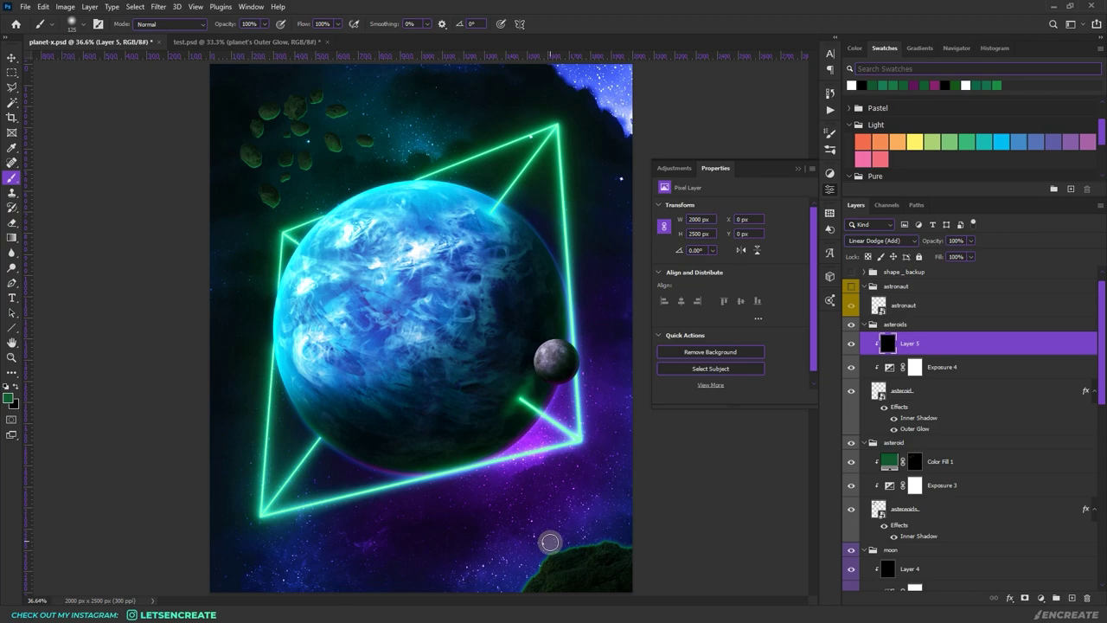
key("bracketright")
key("bracketright")
key("bracketright")
key("bracketright")
key("bracketright")
key("bracketright")
key("bracketright")
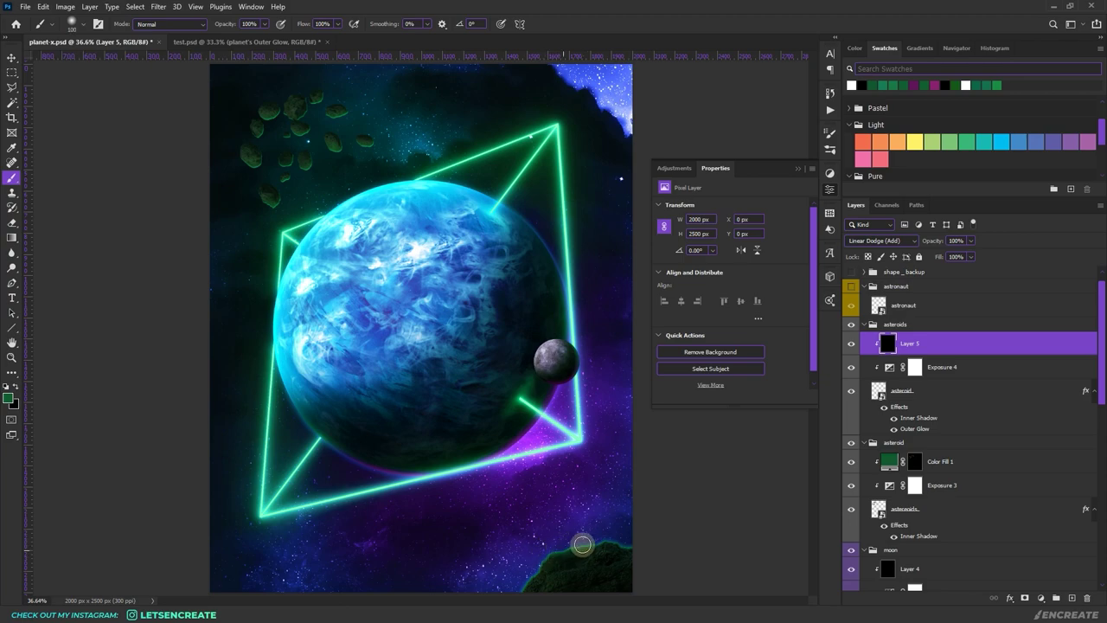
key("ctrl+plus")
key("ctrl+plus")
scroll(484, 344, "down", 3)
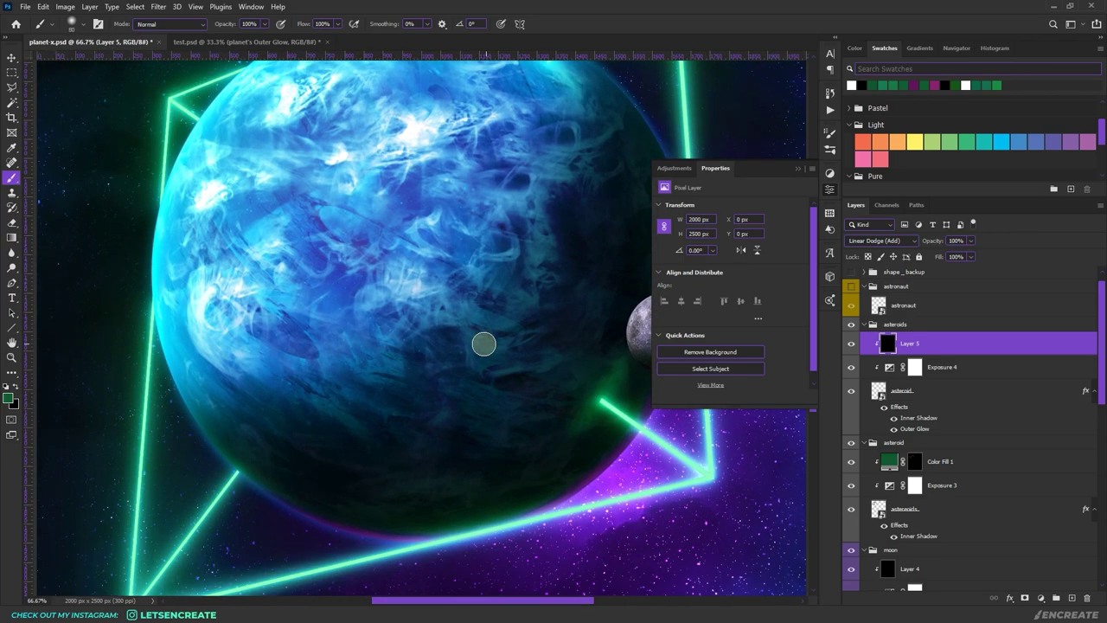
scroll(484, 343, "down", 3)
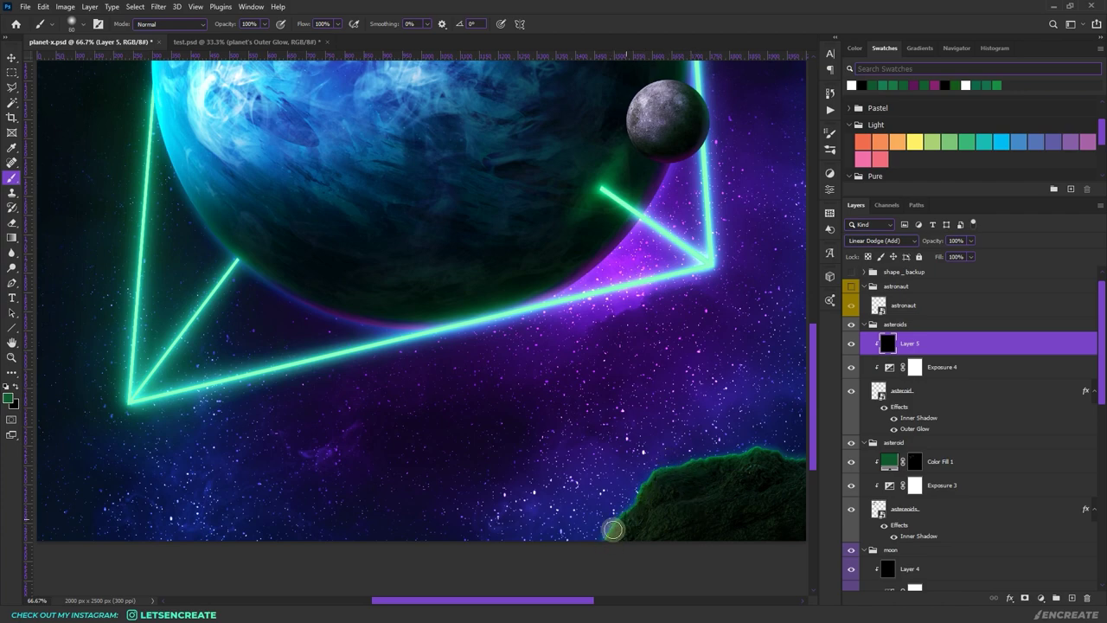
left_click(8, 396)
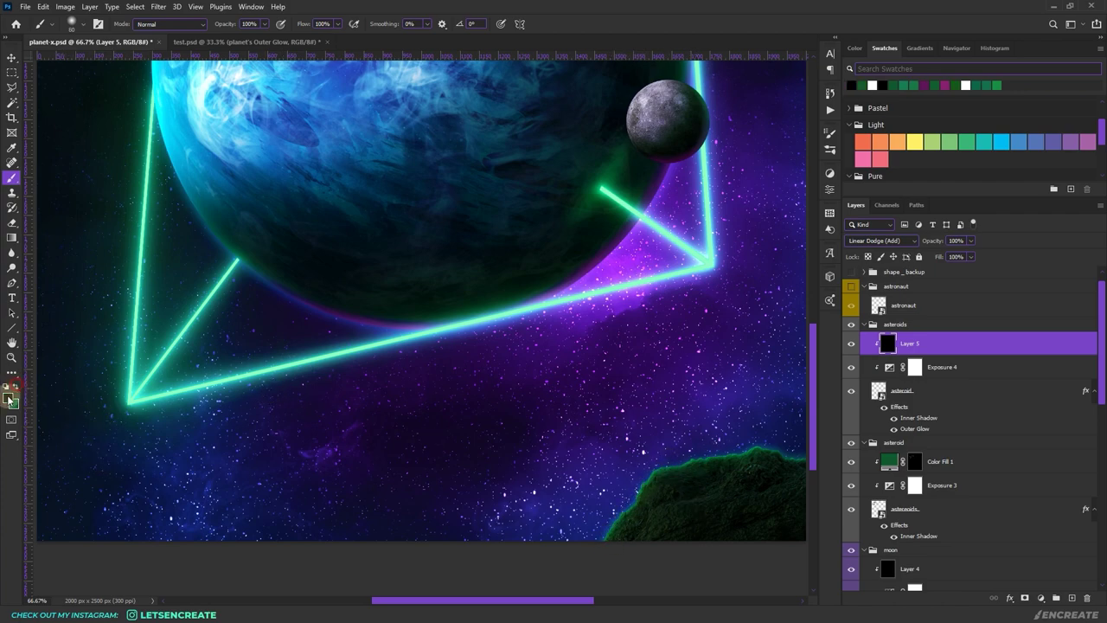
left_click(9, 397)
left_click(707, 381)
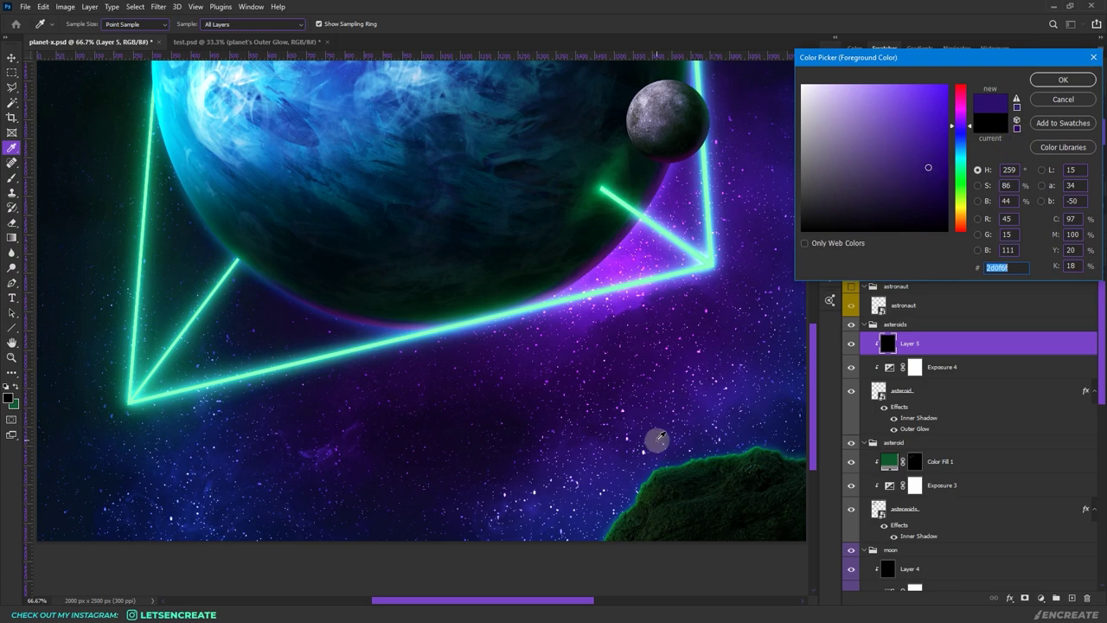
left_click(1063, 79)
key("b")
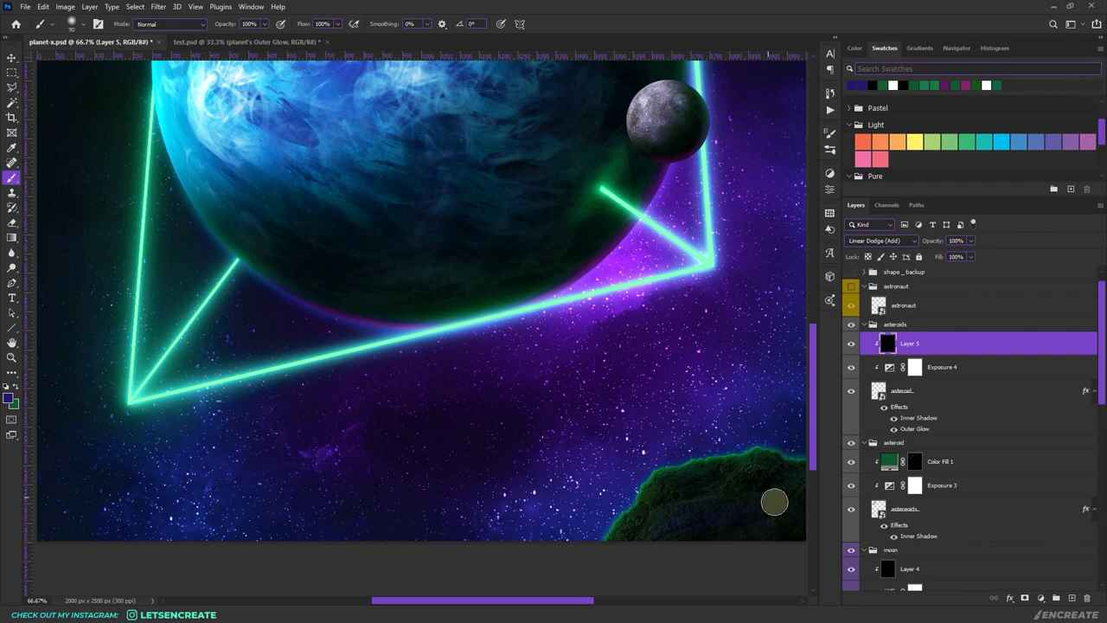
Brush dark blue tones over the foreground asteroid's shaded surface with an enlarged brush, sampling a darker shade from the image
key("bracketright")
key("bracketright")
key("bracketright")
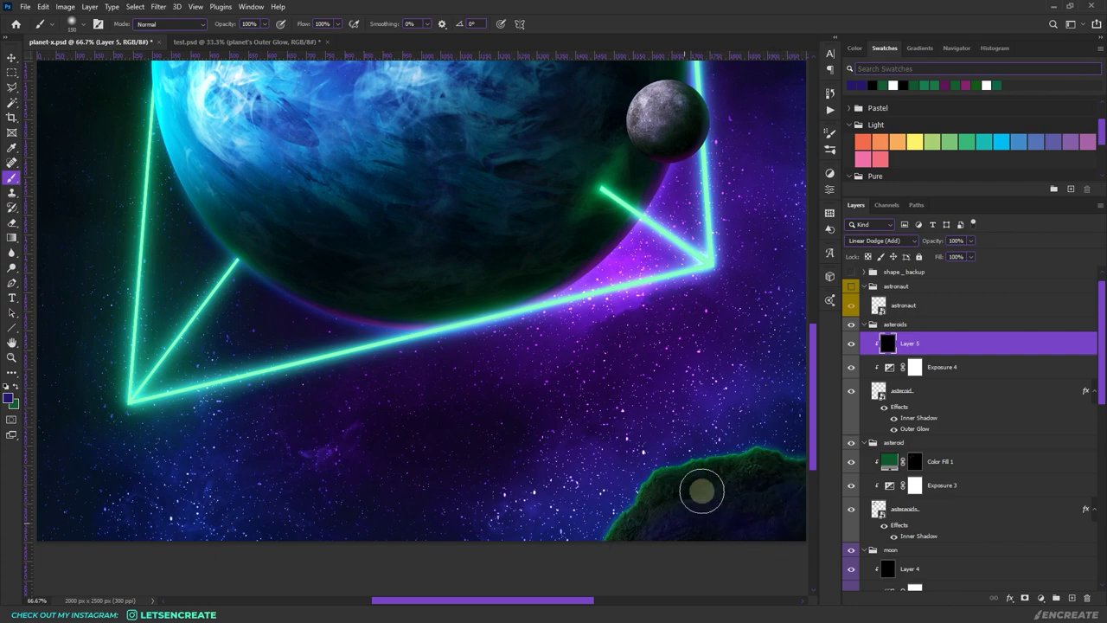
left_click(745, 533, "alt")
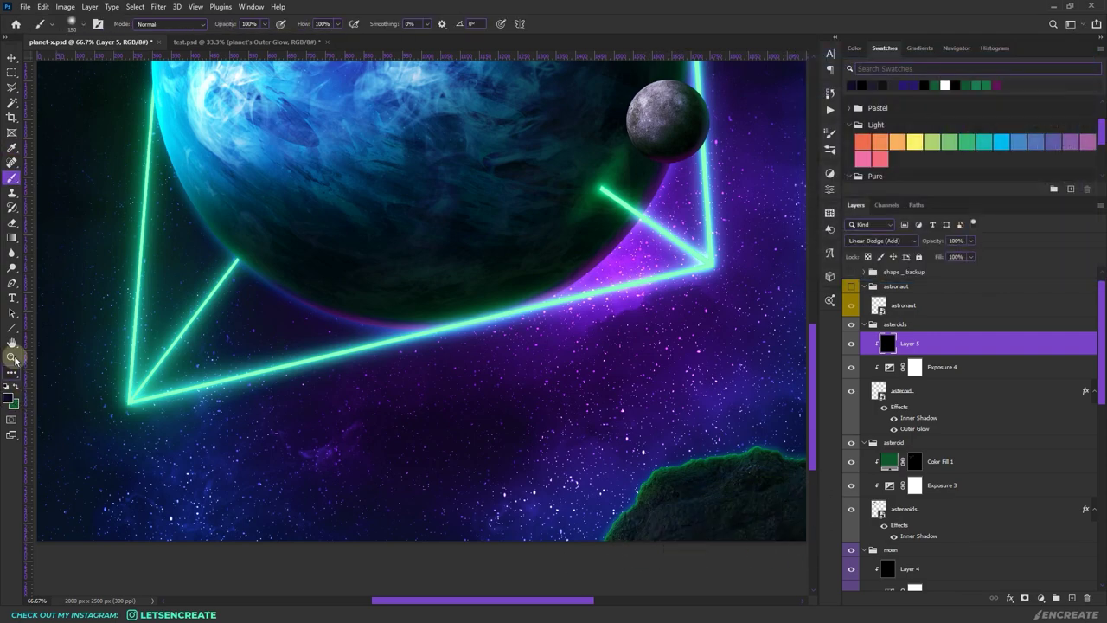
Soften the foreground asteroid's Outer Glow by setting its opacity to 14% and its size to 20 px
left_click(13, 357)
key("ctrl+0")
double_click(934, 430)
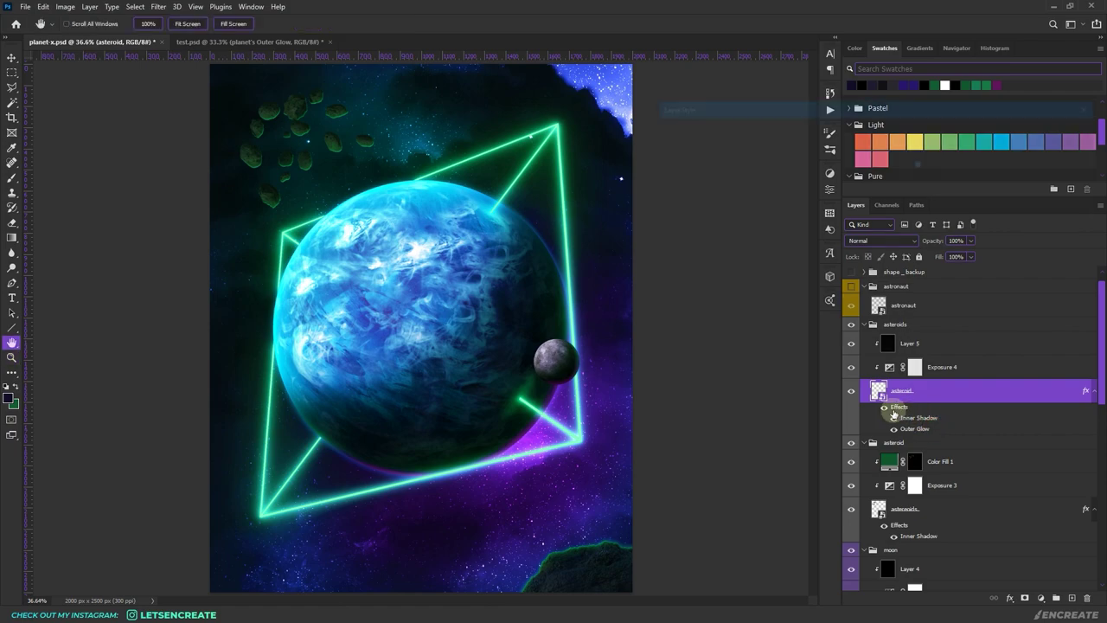
left_click(924, 250)
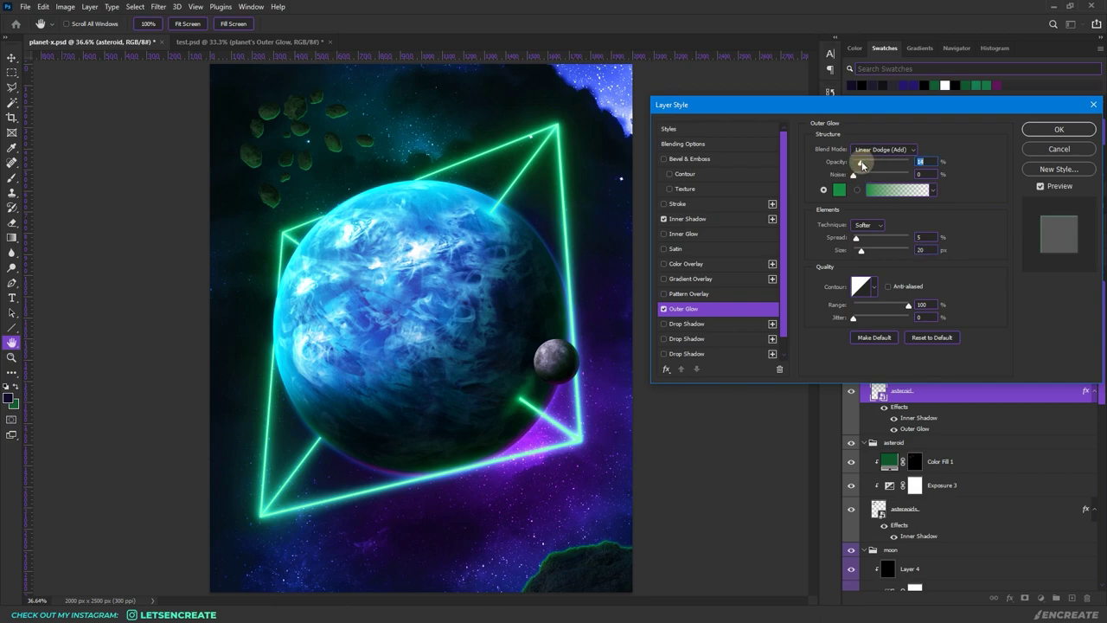
left_click(1054, 130)
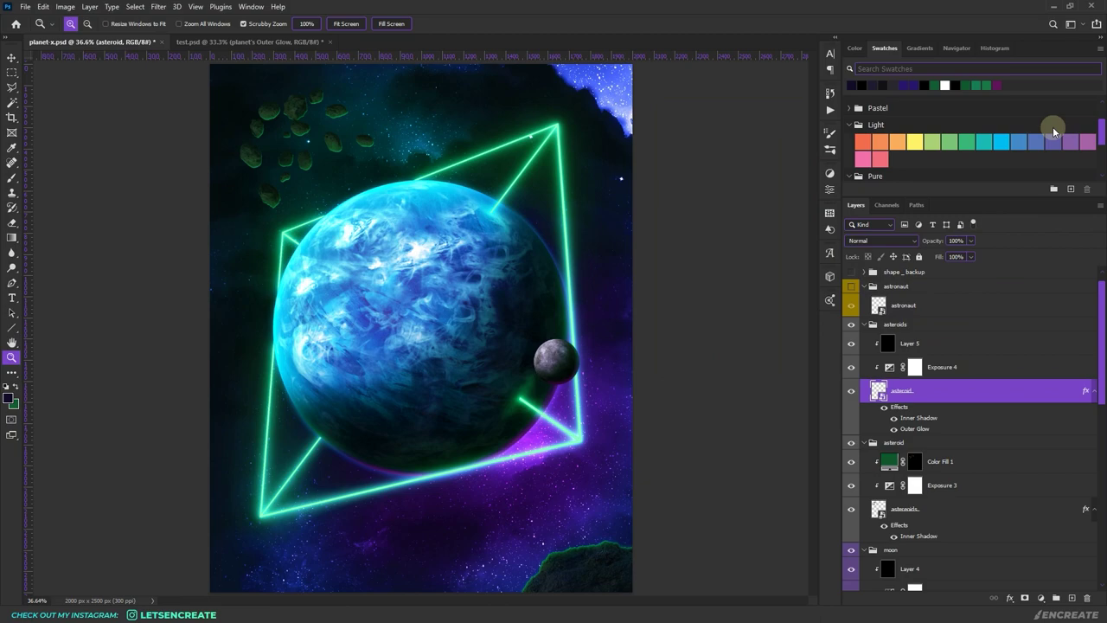
Brush green light onto the foreground asteroid's outer edge on the clipped Linear Dodge layer
key("ctrl+plus")
key("ctrl+plus")
left_click(908, 343)
key("b")
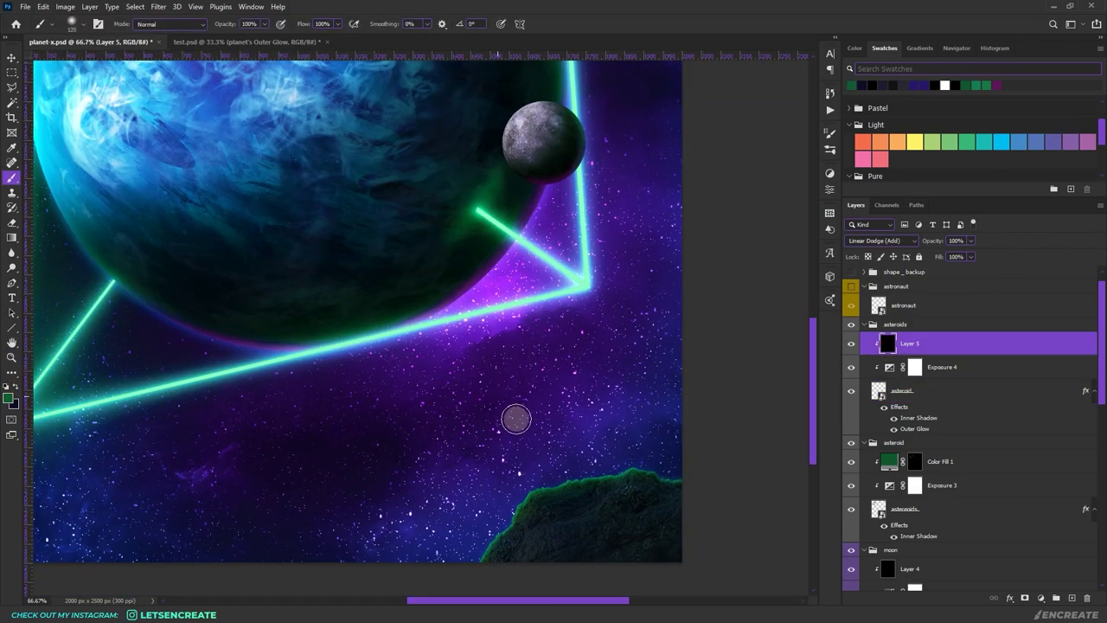
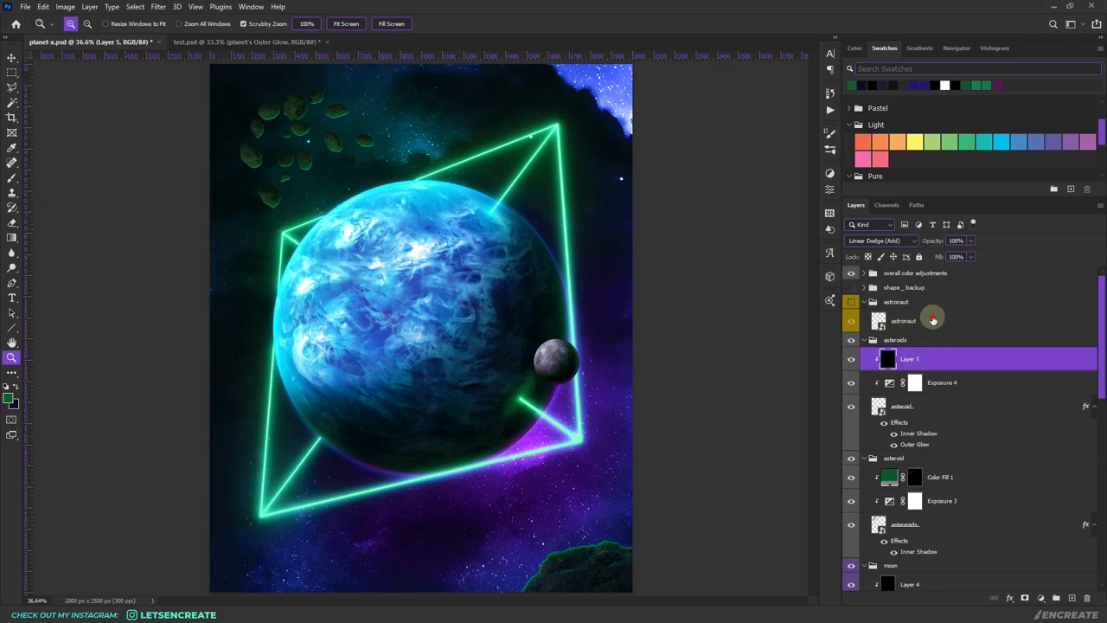
Darken the astronaut with a clipped Exposure adjustment, using exposure -2.13 and gamma correction 0.79
left_click(933, 320)
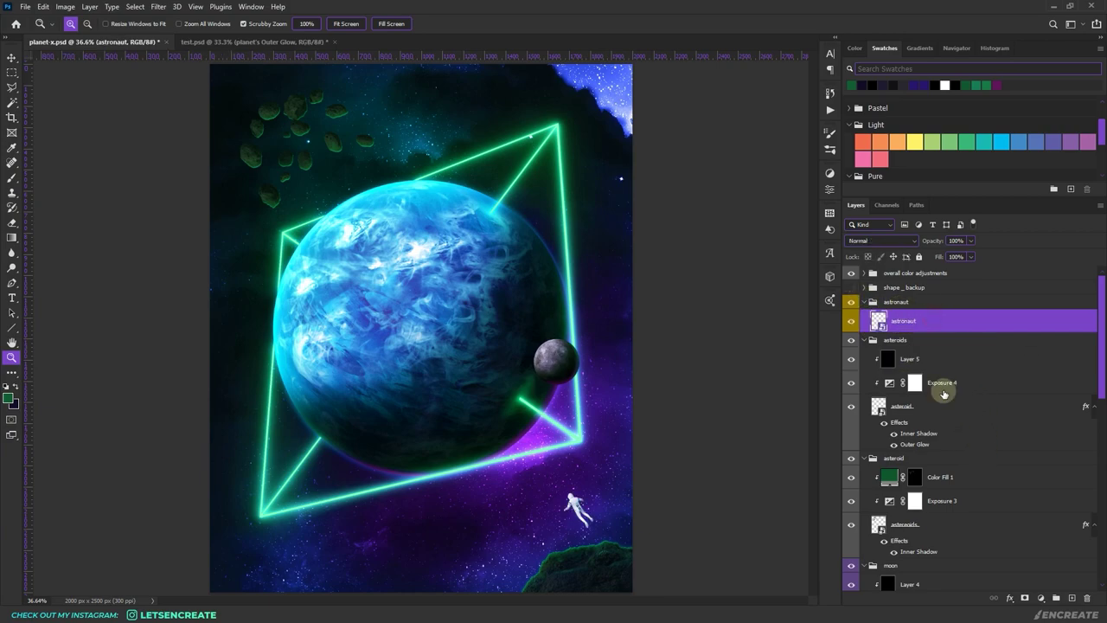
left_click(1045, 597)
left_click(1030, 458)
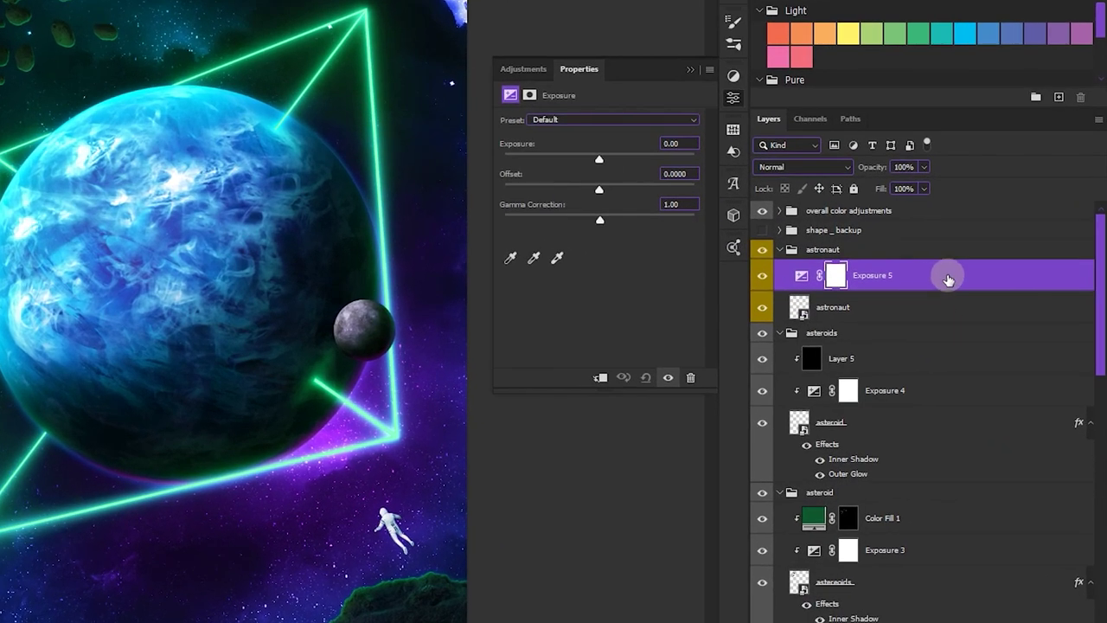
right_click(949, 279)
left_click(802, 301)
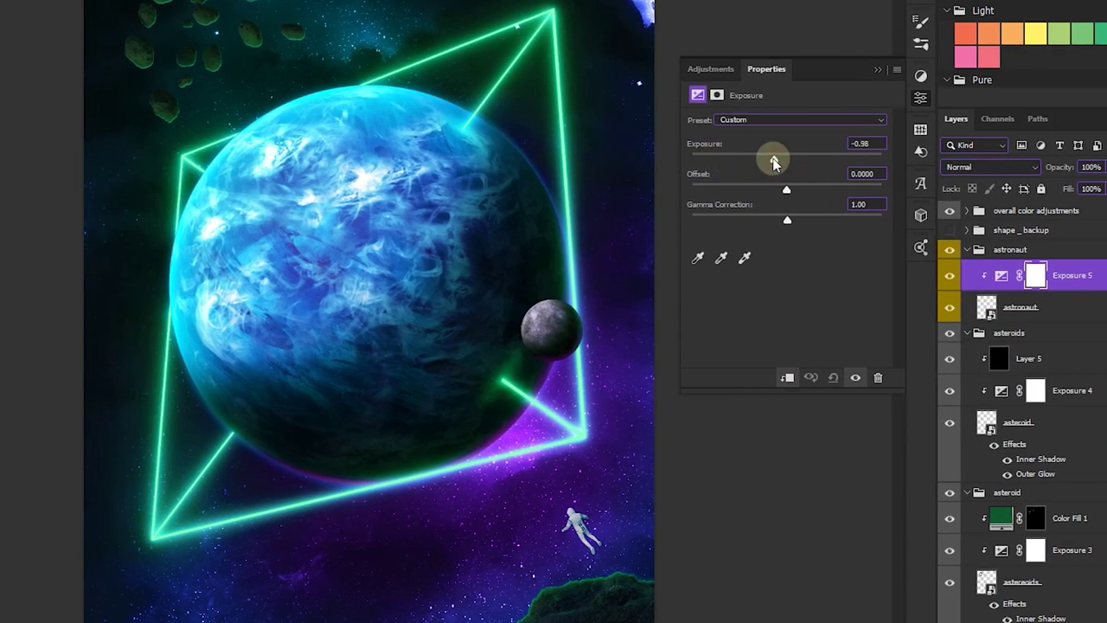
left_click_drag(764, 161, 757, 162)
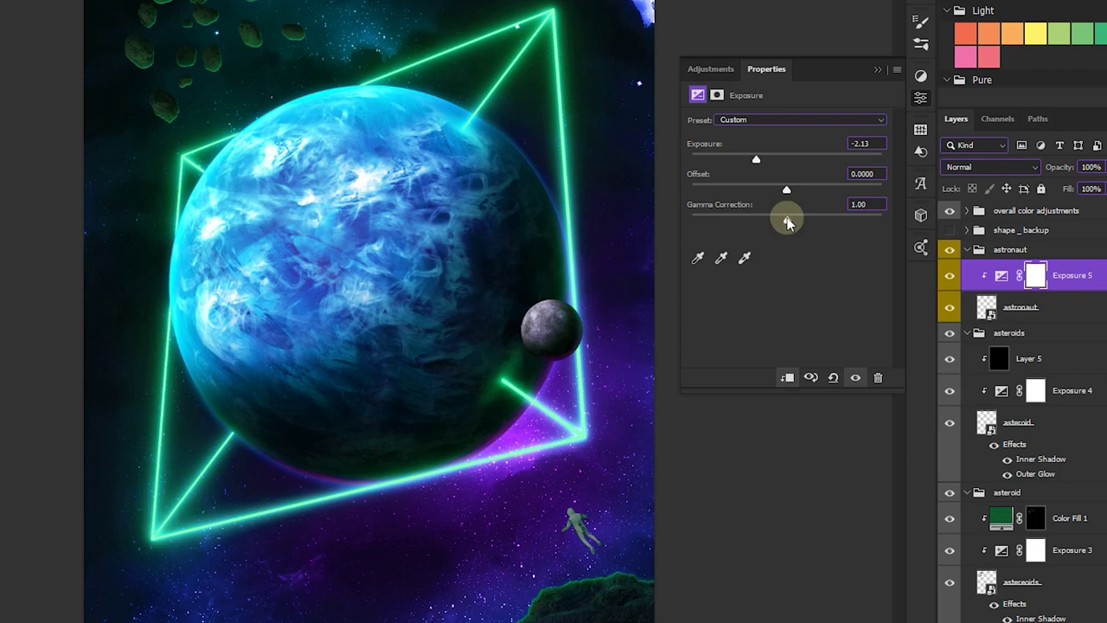
left_click_drag(787, 219, 803, 227)
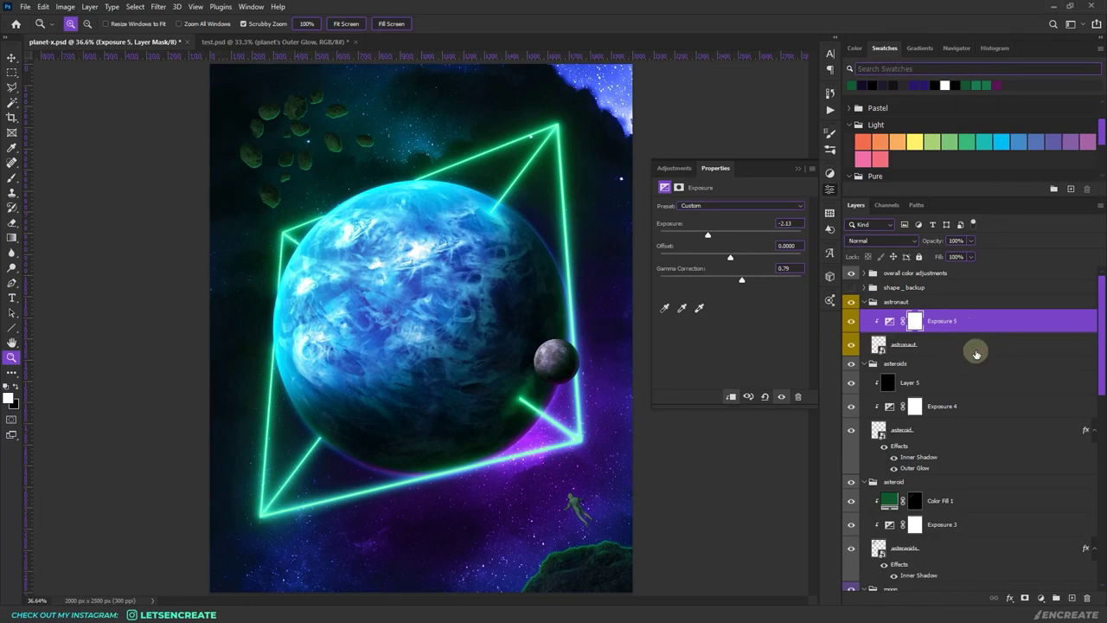
Tint the astronaut with a clipped Curves adjustment, raising Red from input 121 to output 132 and Blue from 112 to 129
key("ctrl+shift+m")
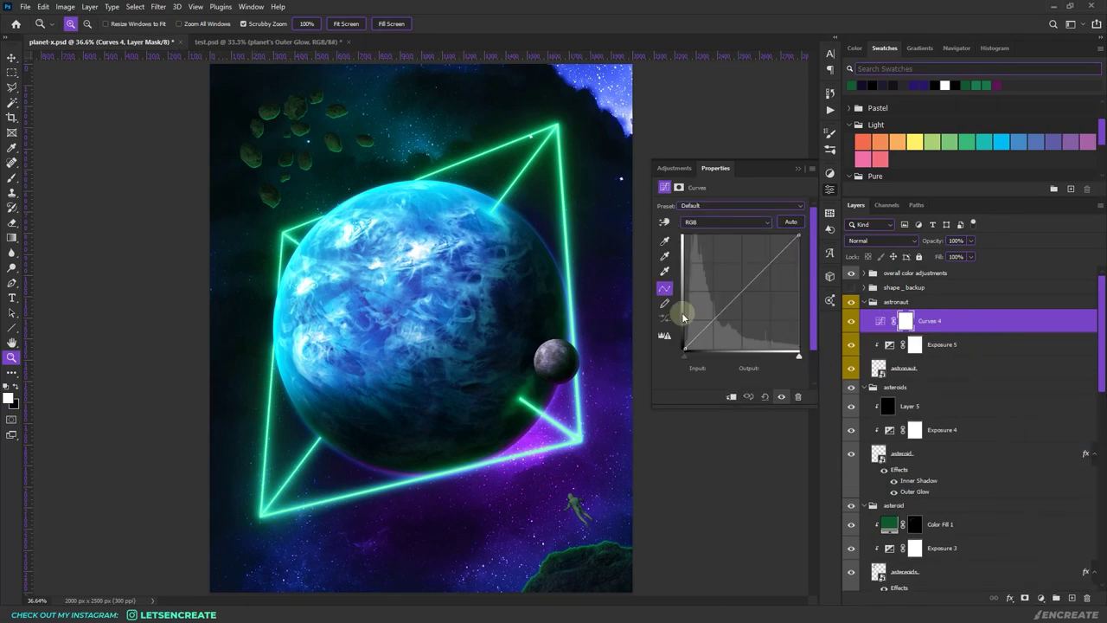
right_click(952, 319)
left_click(797, 300)
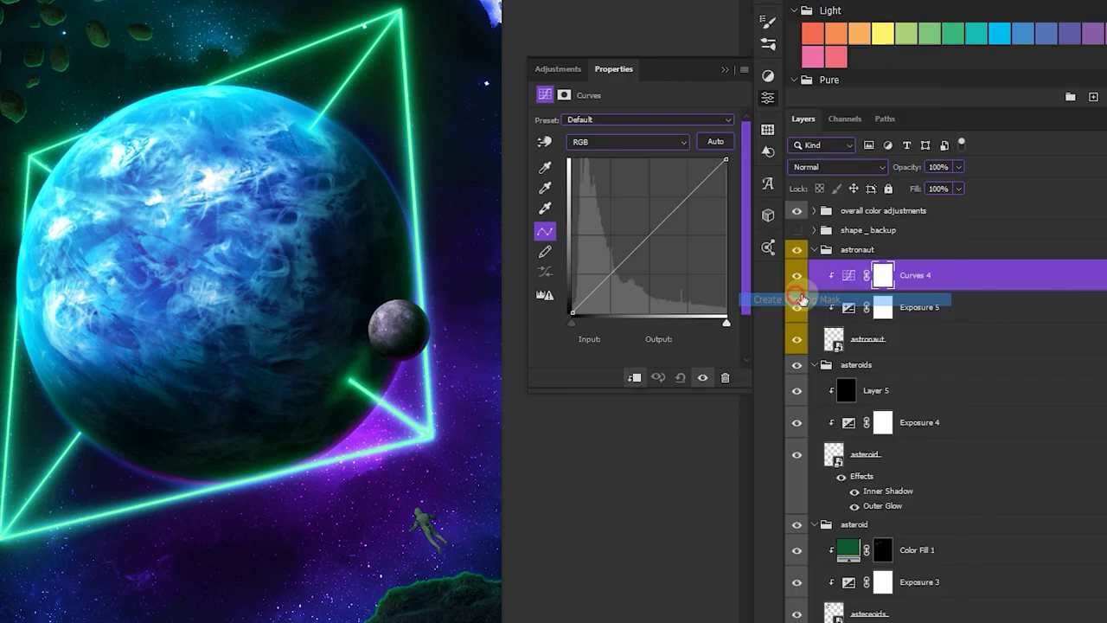
left_click(606, 142)
left_click(757, 167)
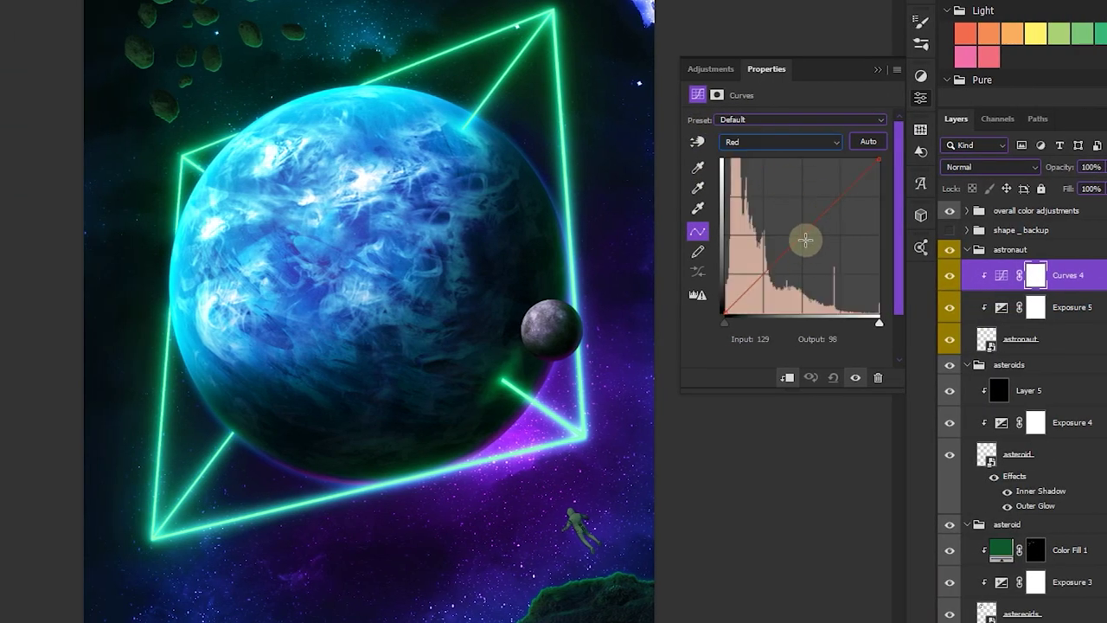
left_click_drag(800, 233, 797, 232)
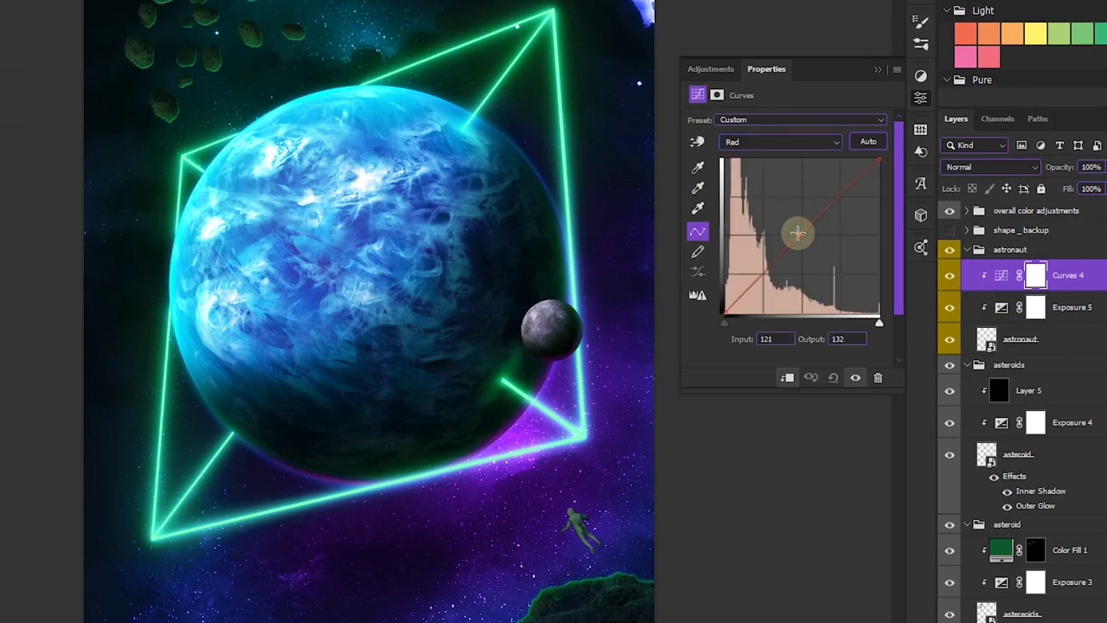
left_click(761, 140)
left_click(751, 198)
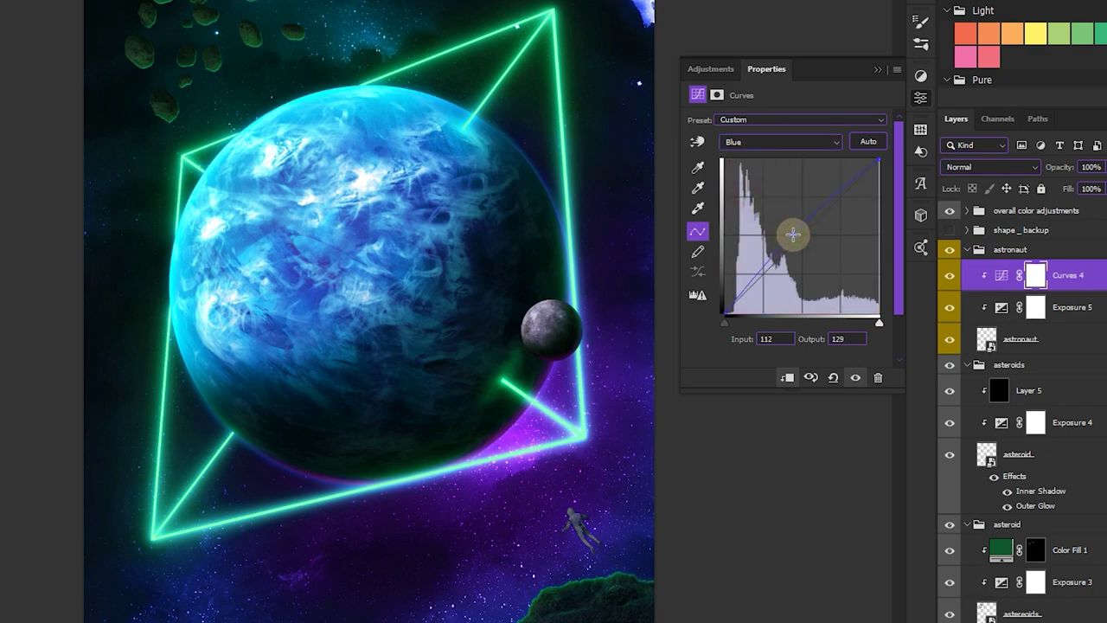
Add a green Linear Dodge (Add) Inner Shadow to the astronaut with 55% opacity, 145° angle, 3 px distance and 8 px size
left_click(1102, 339)
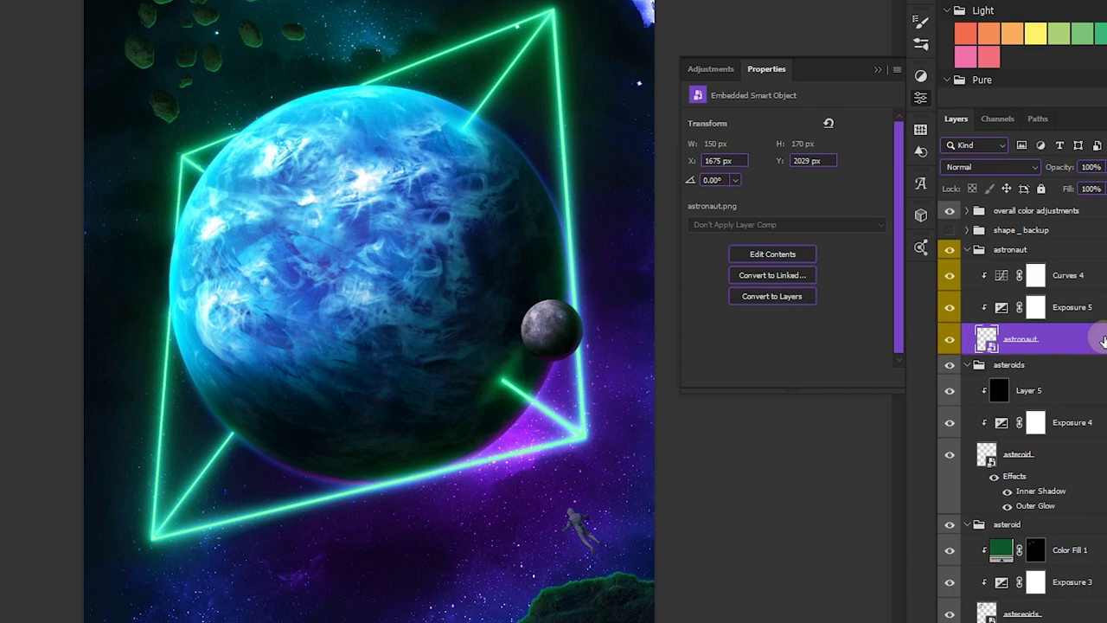
double_click(1103, 339)
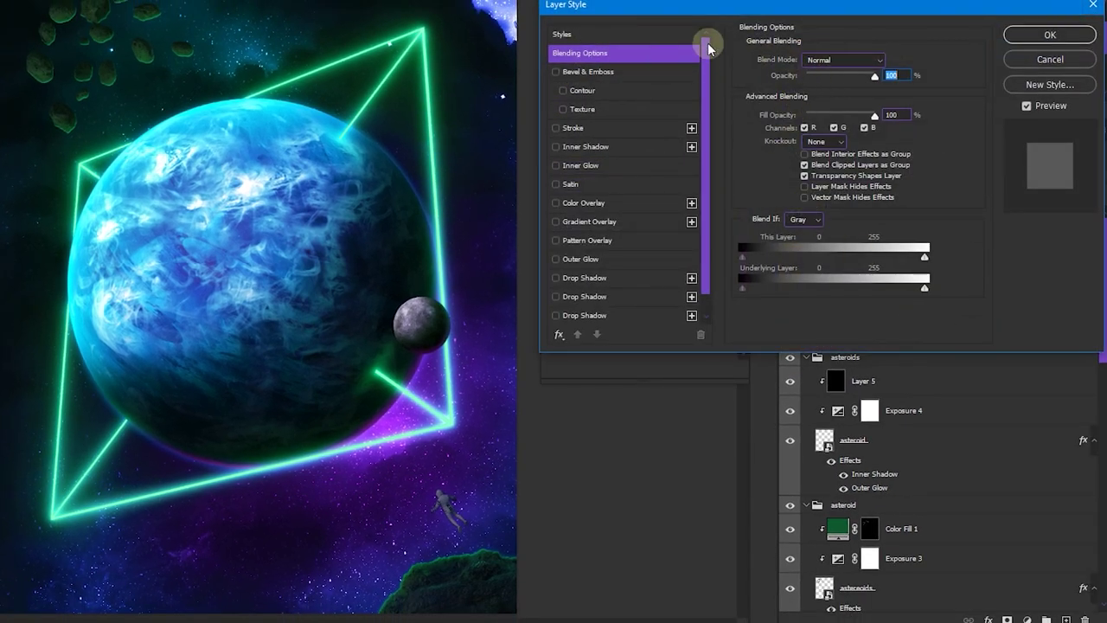
left_click(588, 147)
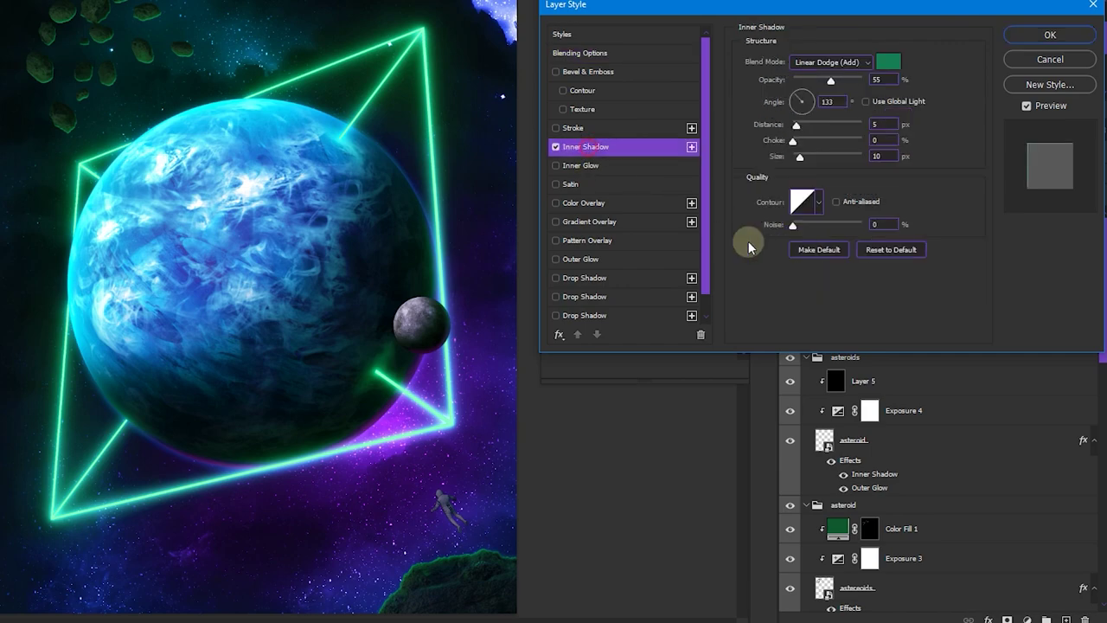
left_click(840, 65)
left_click(861, 62)
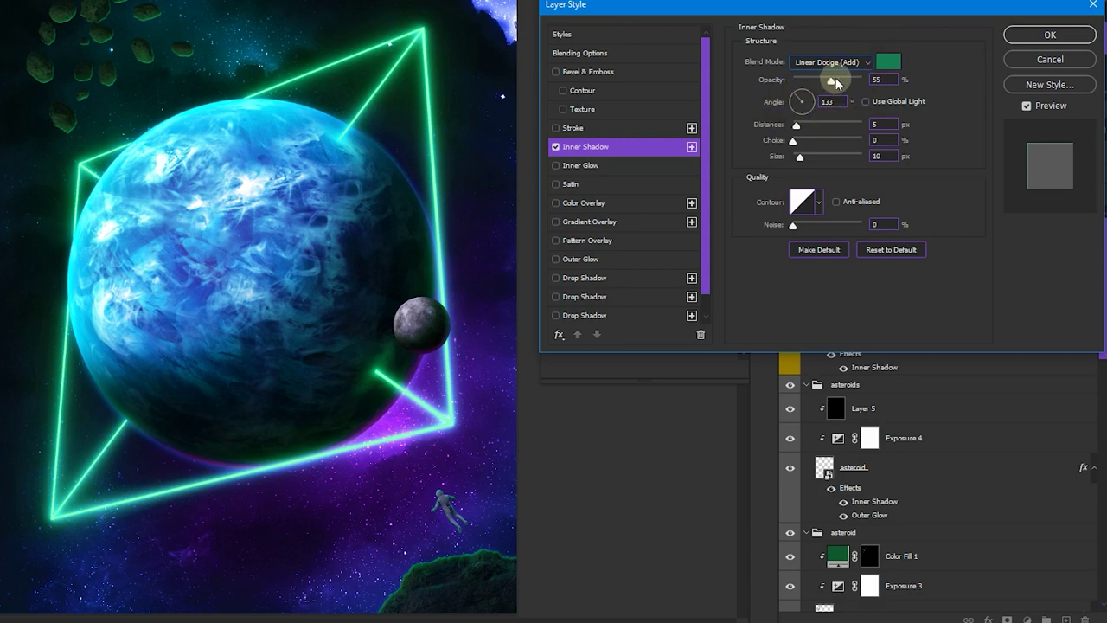
left_click(796, 91)
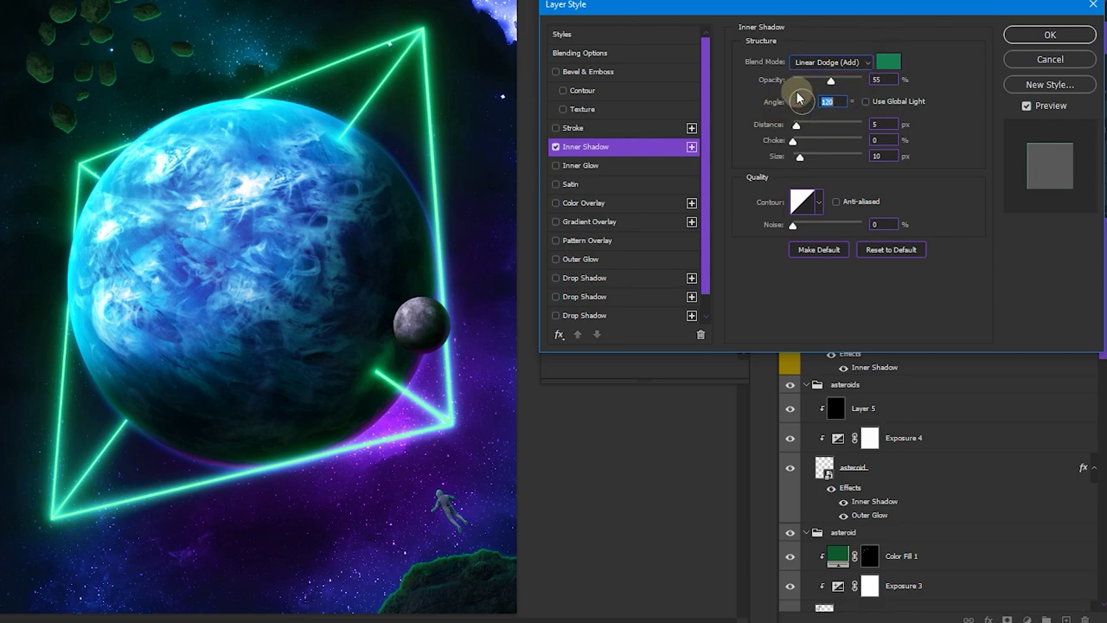
scroll(432, 495, "up", 5)
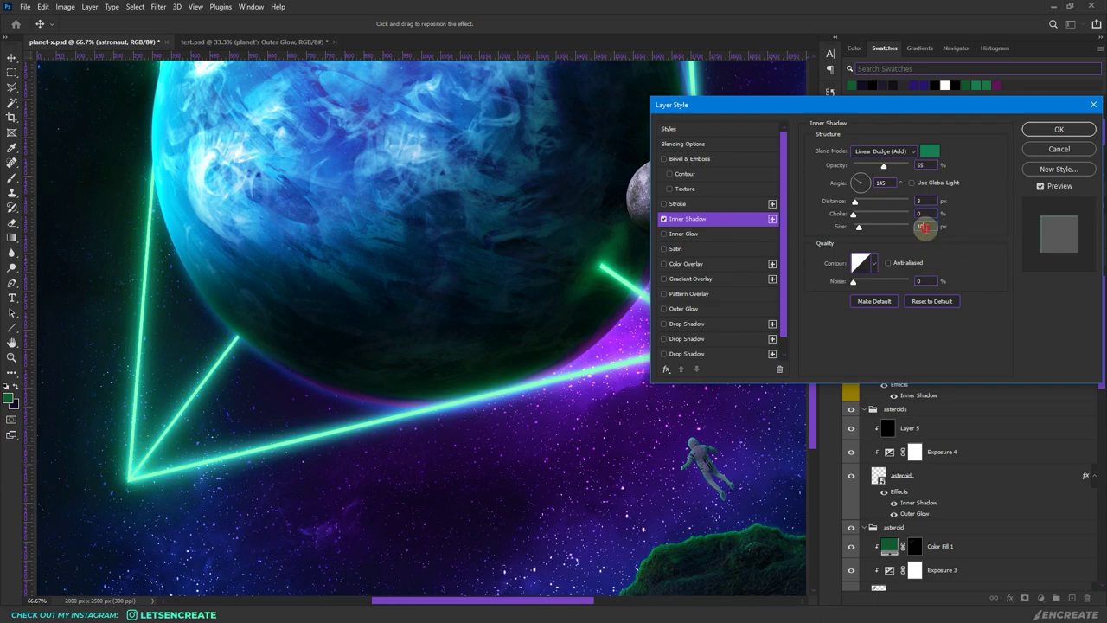
type("8")
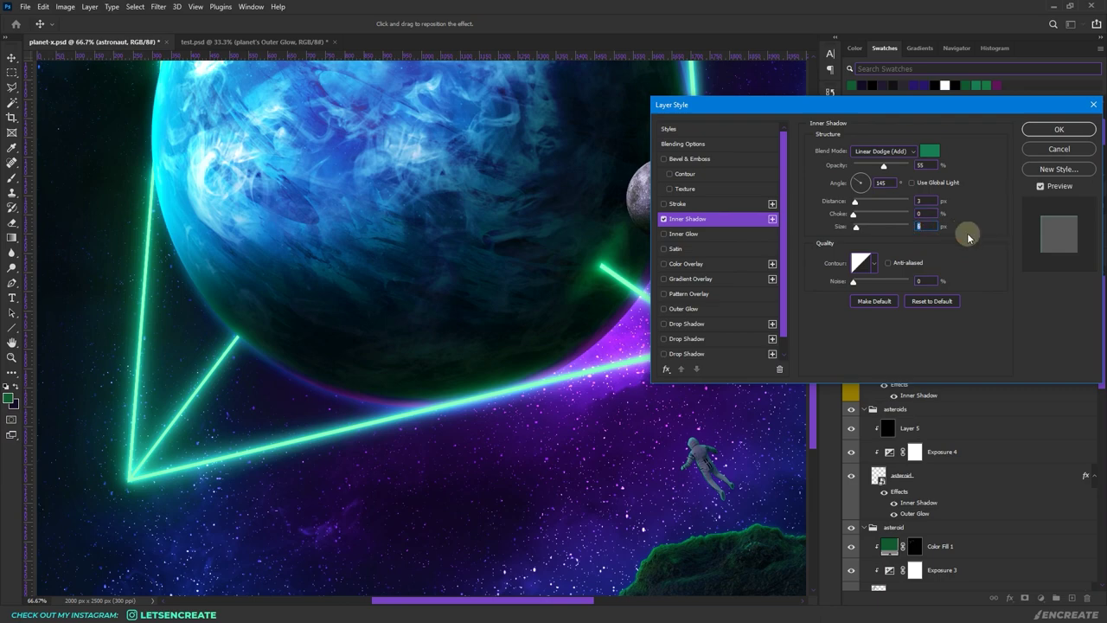
left_click(1048, 128)
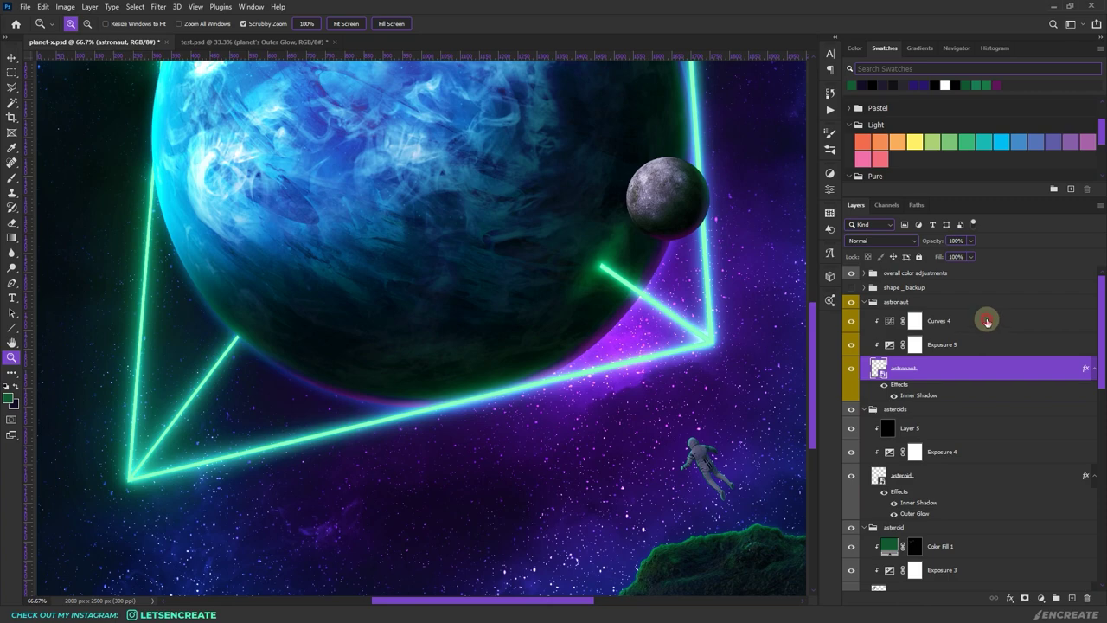
Add a dark green #13552d Solid Color fill above the astronaut's Curves, clipped and blended as Linear Dodge (Add)
left_click(986, 321)
left_click(1040, 598)
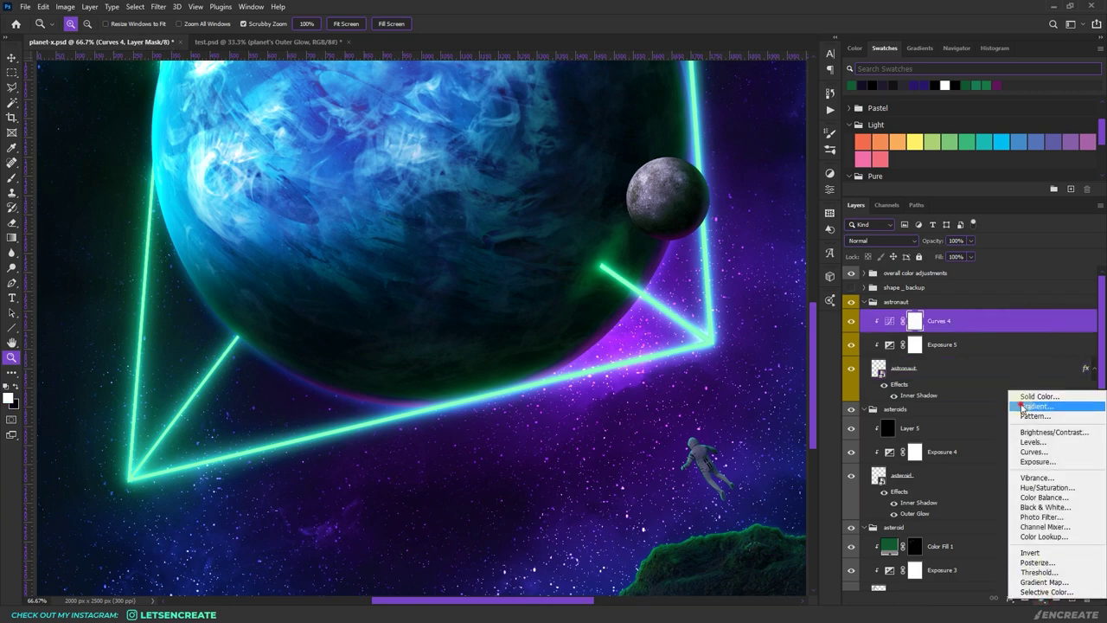
left_click(1030, 396)
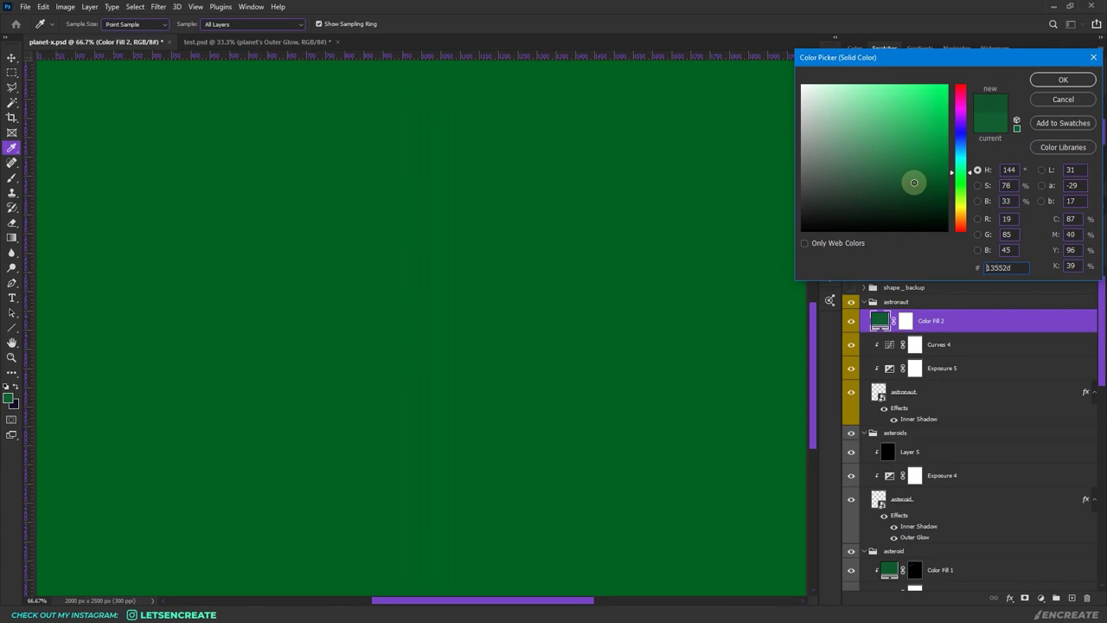
left_click(1061, 80)
right_click(979, 316)
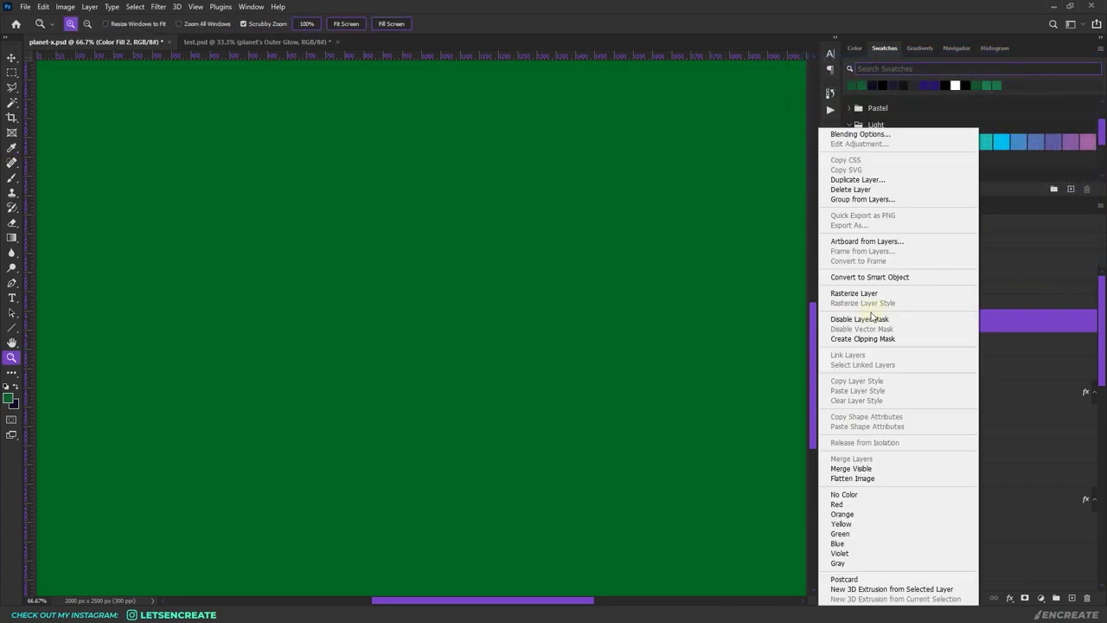
left_click(863, 339)
left_click(870, 242)
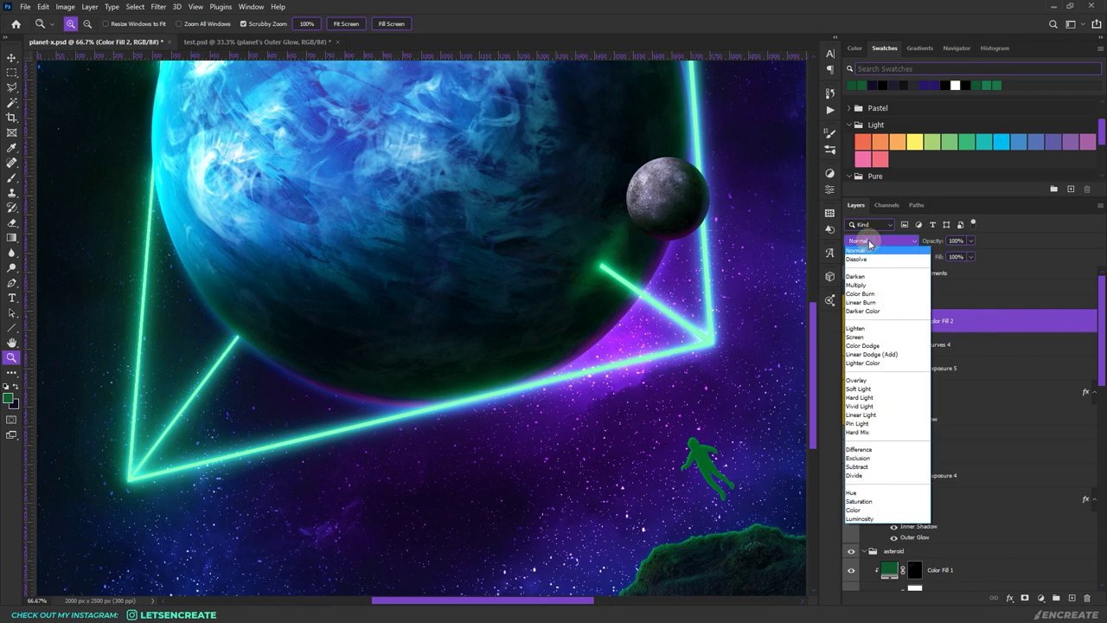
left_click(871, 354)
Invert the astronaut's green fill mask and brush green light onto the helmet with a small white brush
left_click(915, 321)
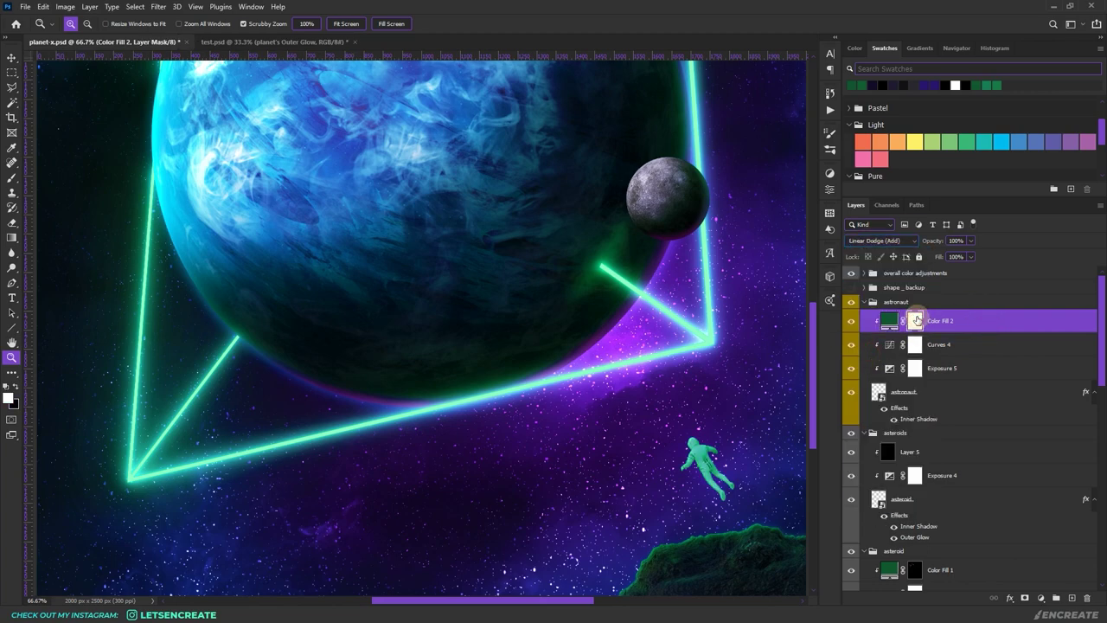
key("ctrl+i")
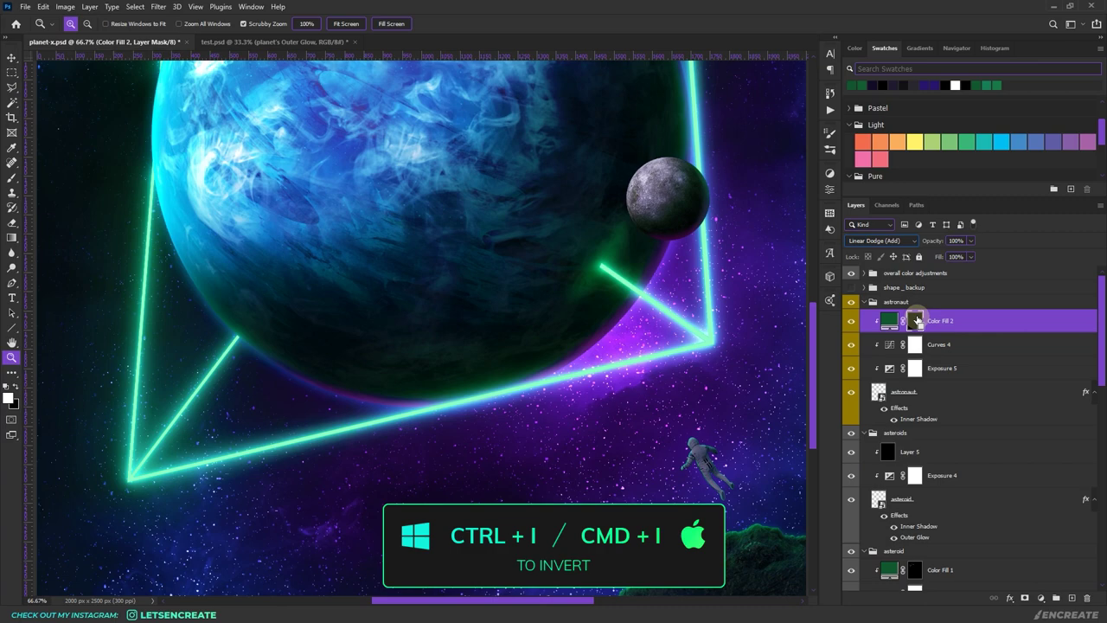
left_click(12, 178)
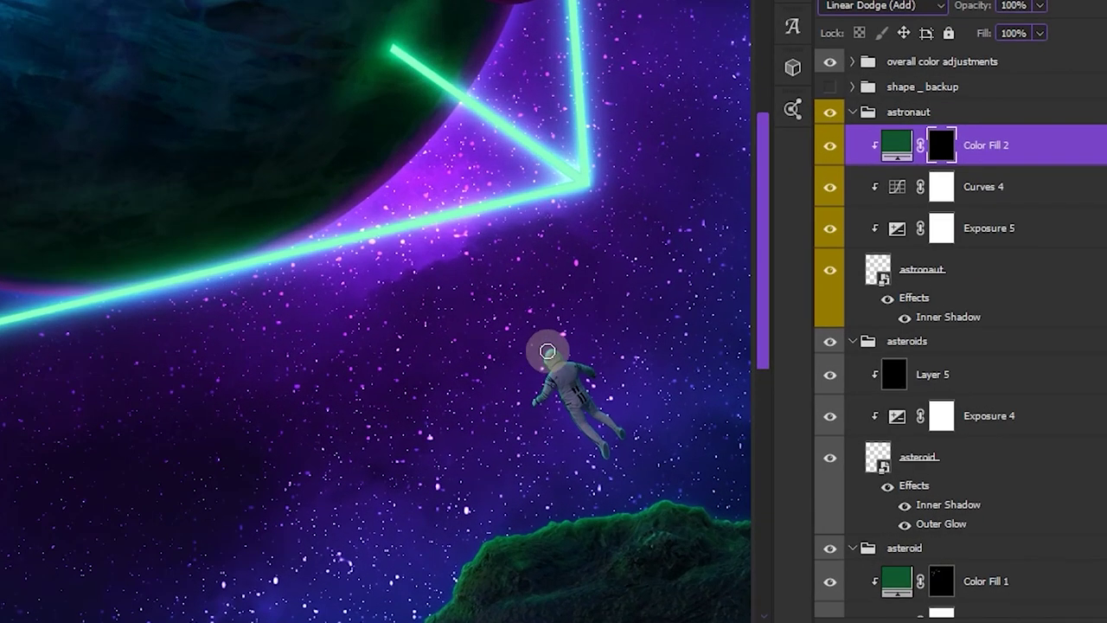
mouse_move(548, 351)
left_mouse_down()
mouse_move(524, 406)
mouse_move(571, 357)
mouse_move(608, 366)
mouse_move(610, 395)
mouse_move(574, 350)
mouse_move(549, 364)
mouse_move(550, 379)
mouse_move(567, 369)
mouse_move(554, 387)
mouse_move(554, 357)
mouse_move(559, 377)
mouse_move(568, 368)
mouse_move(569, 412)
mouse_move(610, 379)
mouse_move(578, 359)
mouse_move(603, 368)
mouse_move(552, 373)
mouse_move(529, 401)
mouse_move(553, 334)
left_mouse_up()
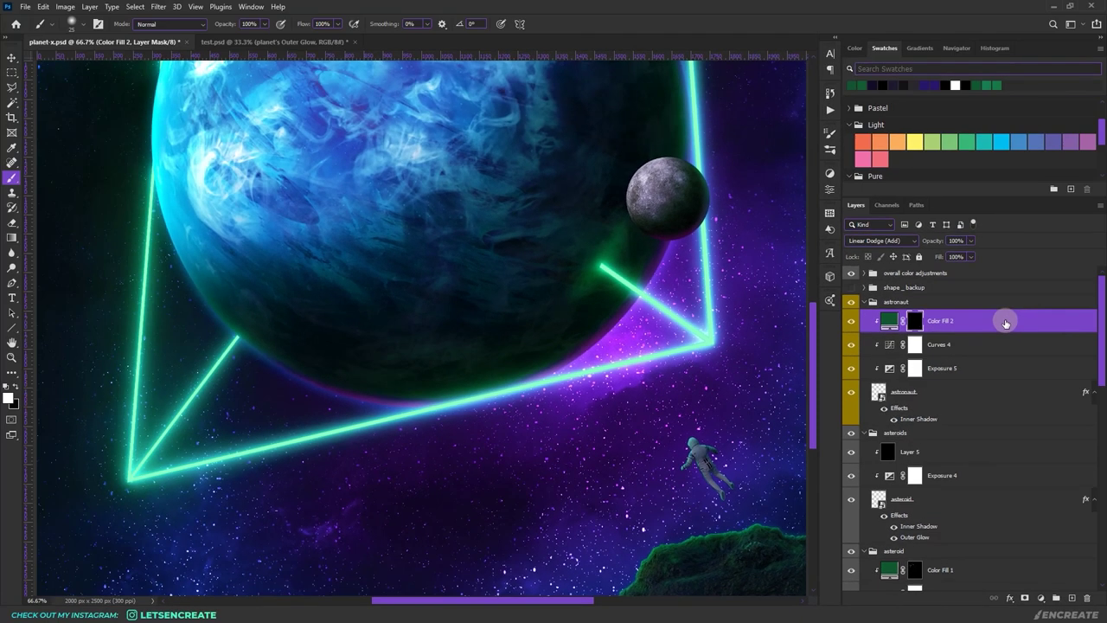
Blend the green fill into the astronaut's shadows by splitting the Underlying Layer black Blend If slider to about 60
right_click(1099, 150)
left_click(891, 135)
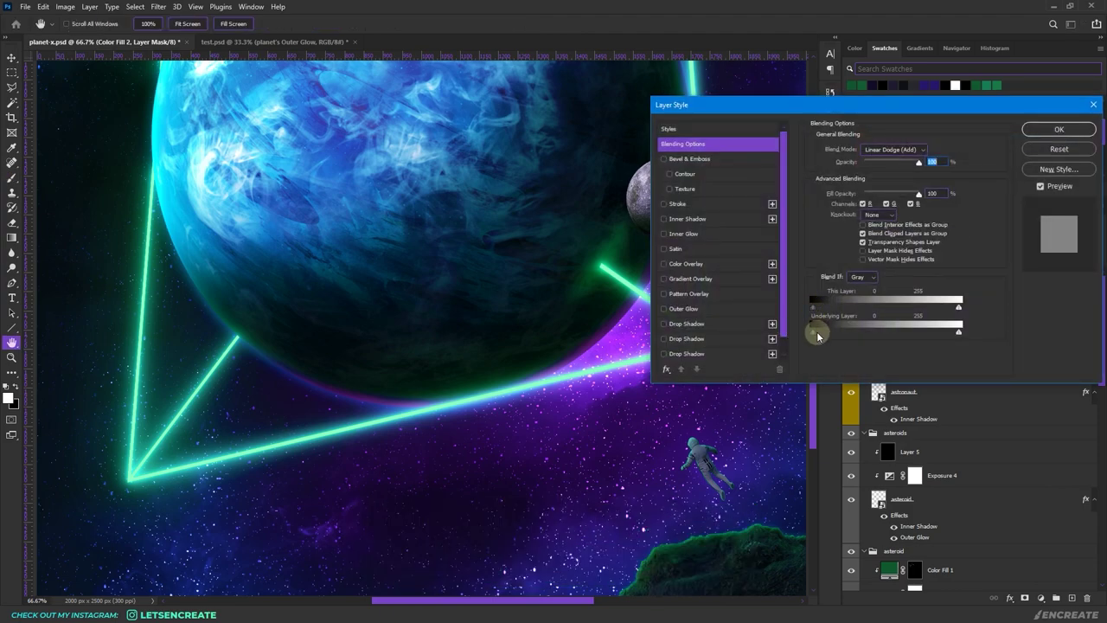
left_click_drag(831, 337, 848, 339)
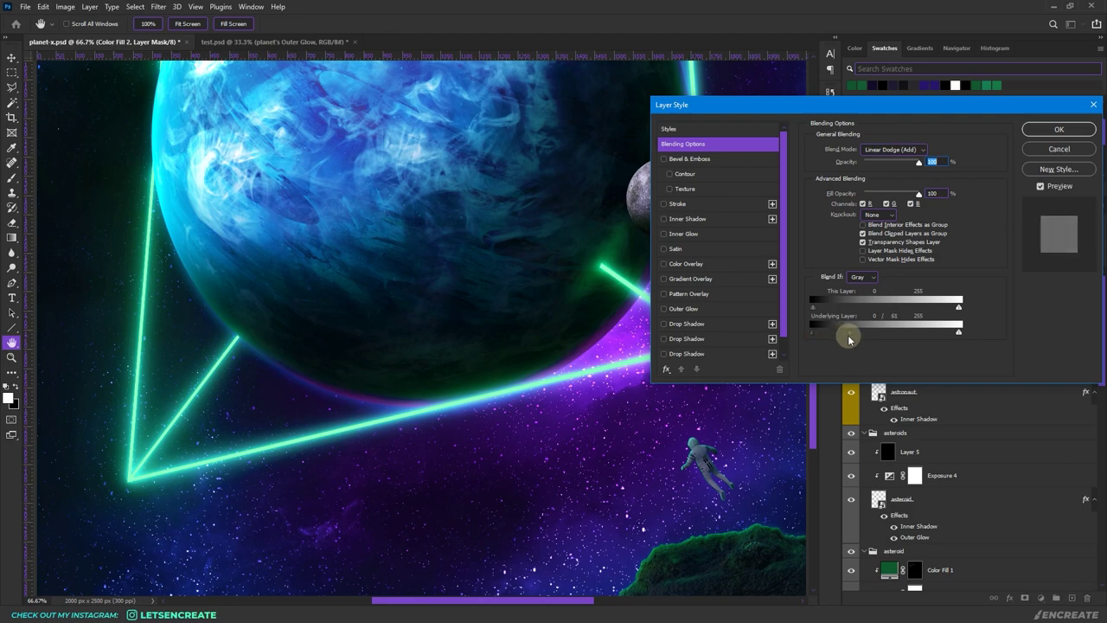
left_click(1057, 129)
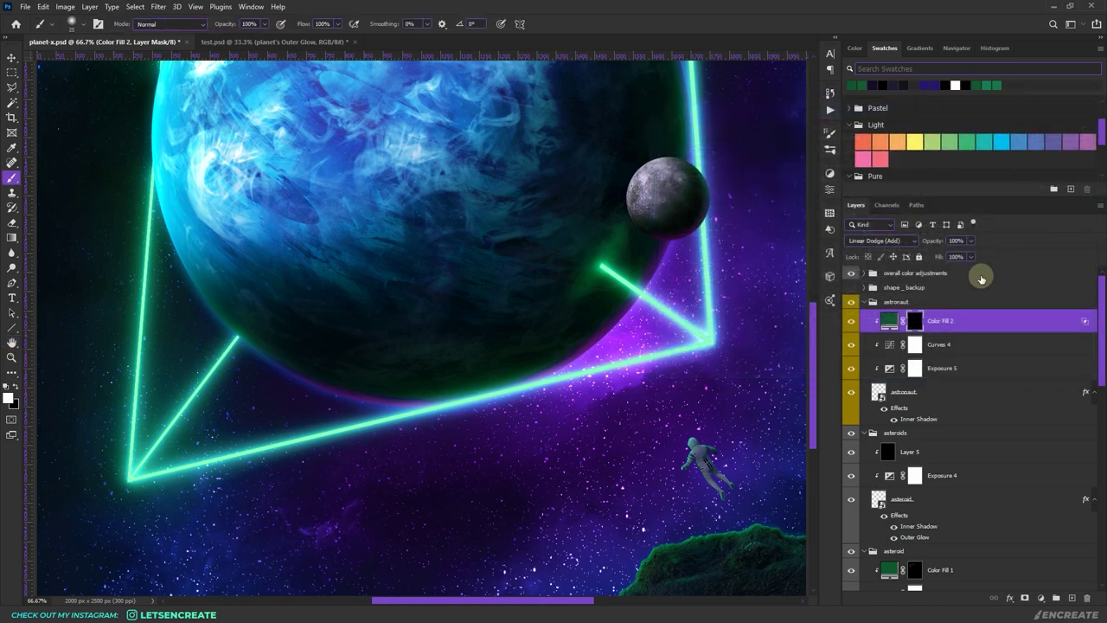
Adjust the black This Layer slider in the stars layer's Blend If settings to fine-tune how many stars show
left_click(11, 358)
key("ctrl+0")
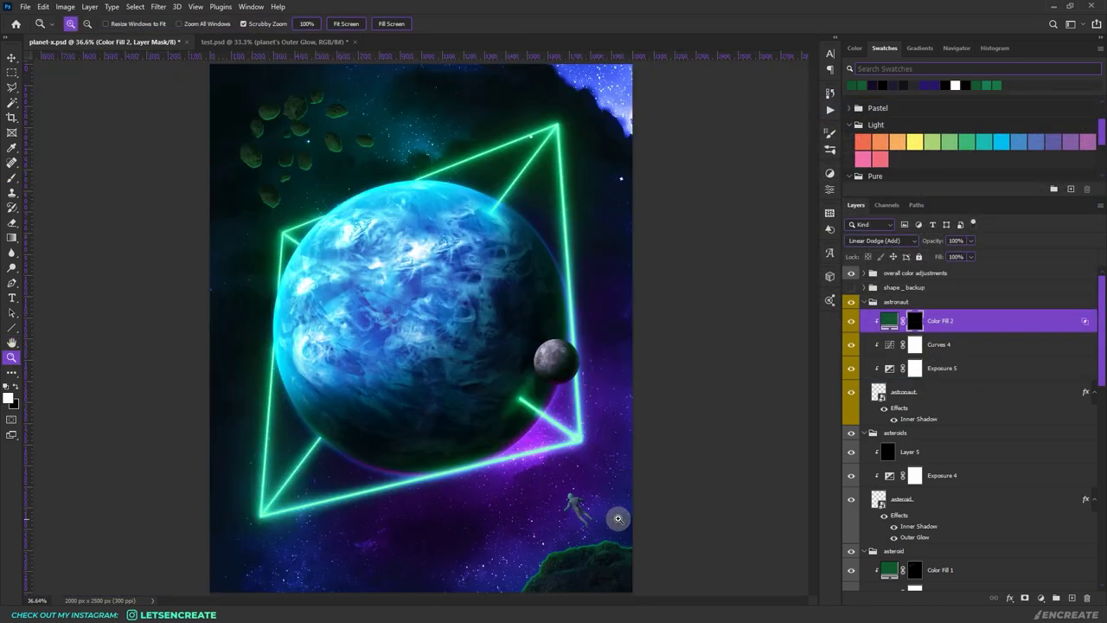
scroll(971, 497, "down", 5)
scroll(975, 450, "down", 5)
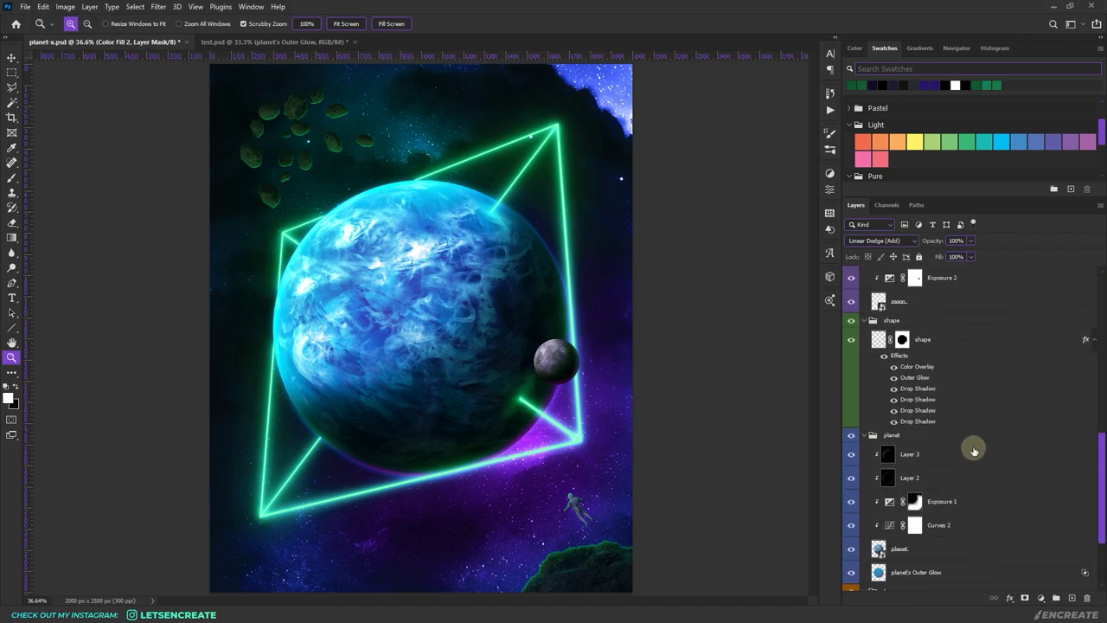
double_click(954, 485)
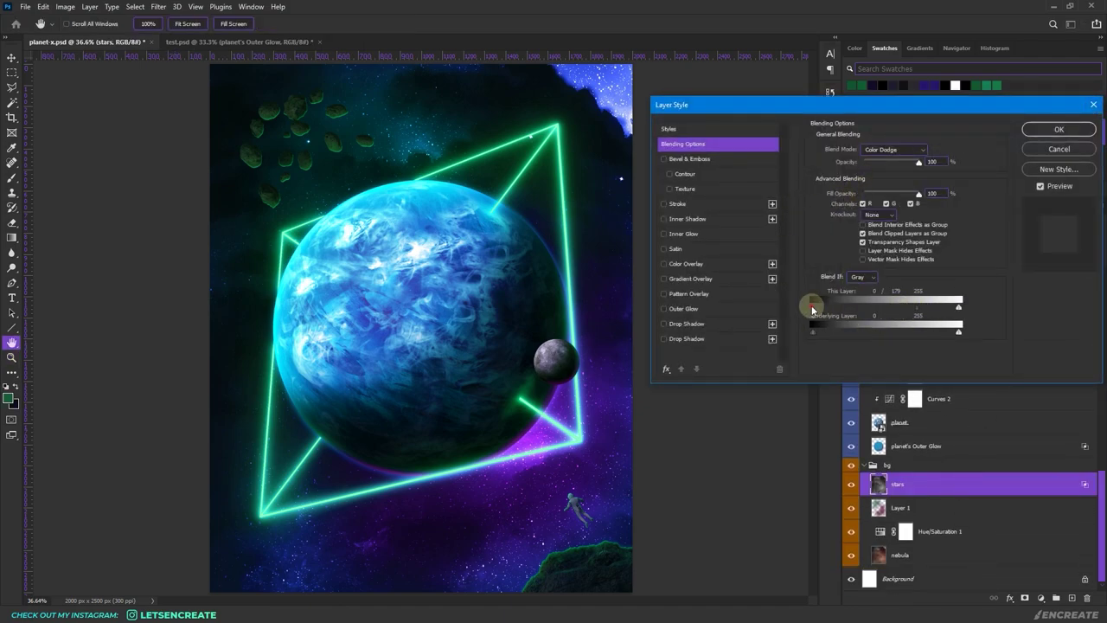
left_click_drag(868, 309, 826, 310)
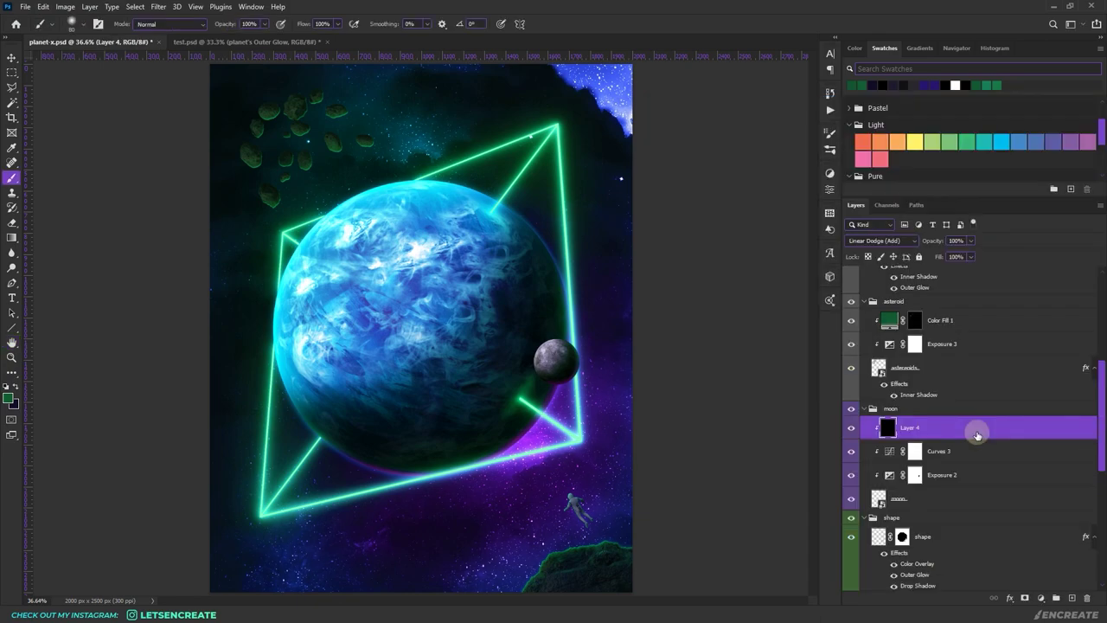
Create a new empty layer inside its own new group directly above the moon group
left_click(915, 405)
left_click(1071, 598)
left_click(904, 427)
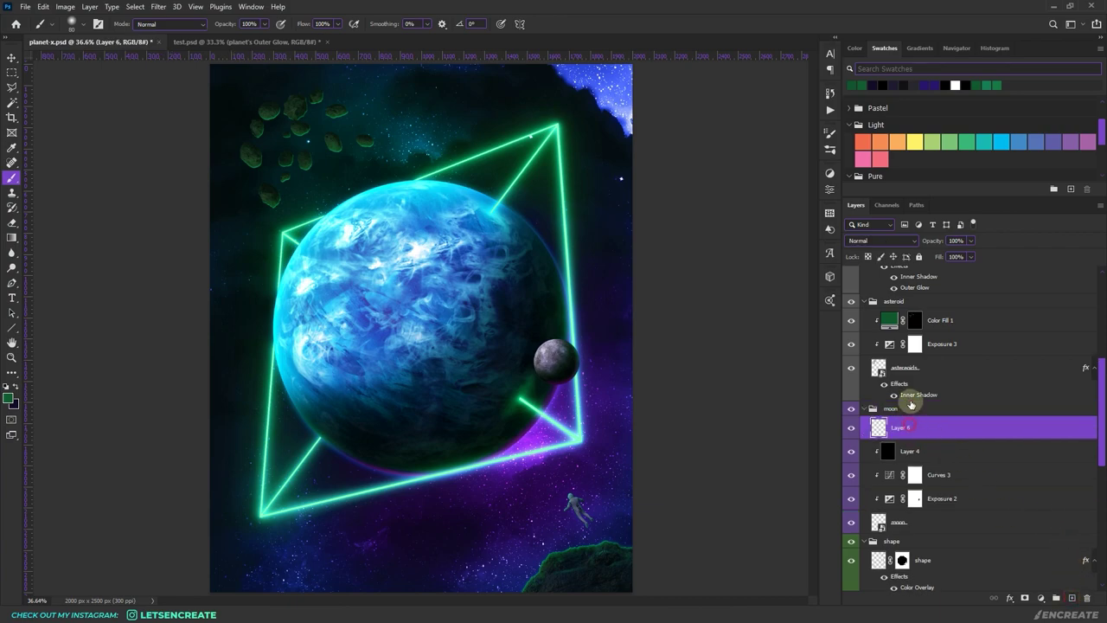
left_click_drag(904, 402, 906, 408)
key("ctrl+g")
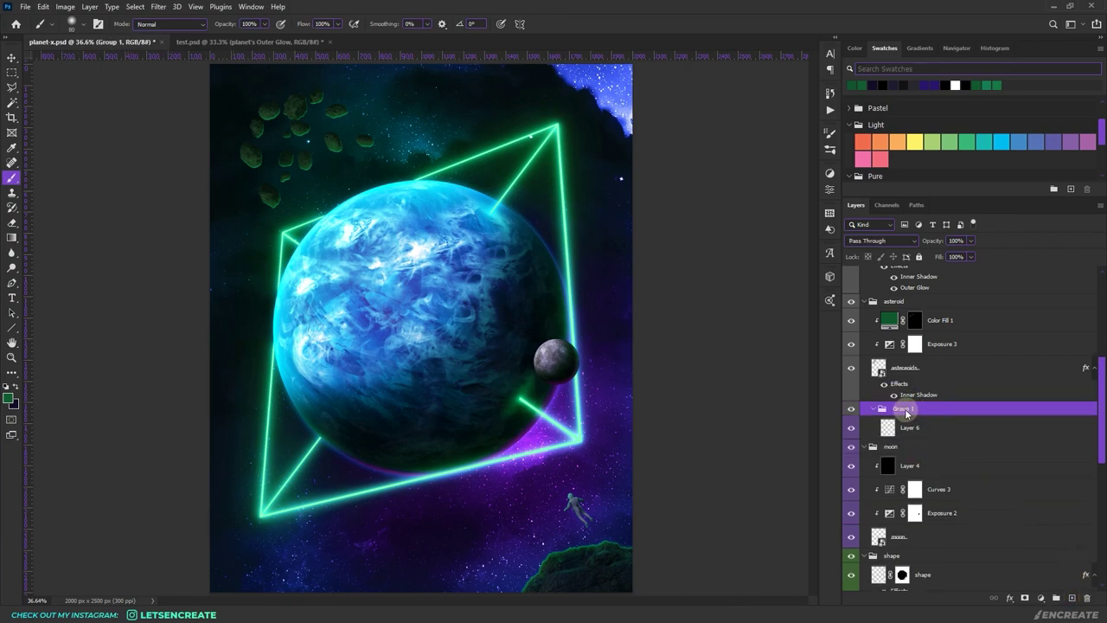
Name the new group "clouds" and choose the Soft Round Pressure Opacity and Flow brush for its empty layer
type("clouds")
key("Tab")
left_click(143, 267)
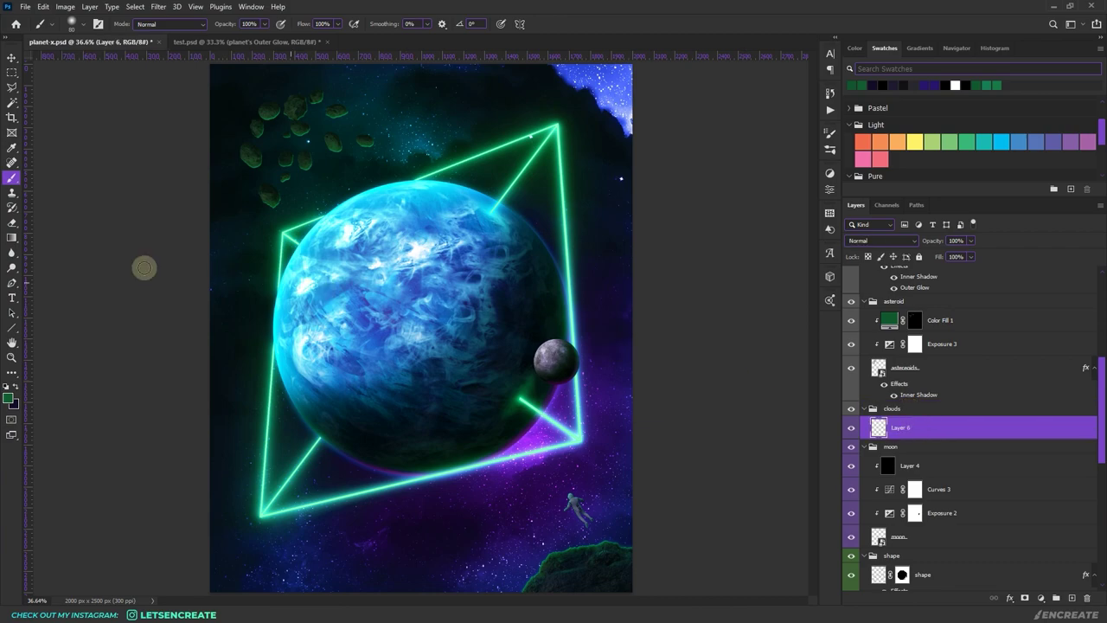
left_click(72, 24)
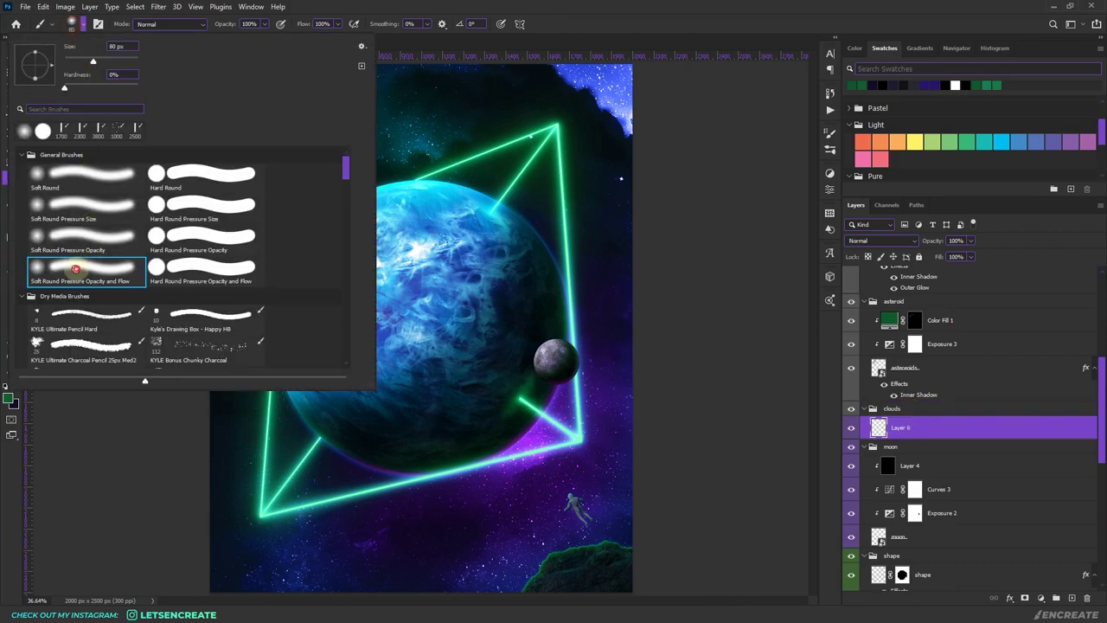
left_click(439, 5)
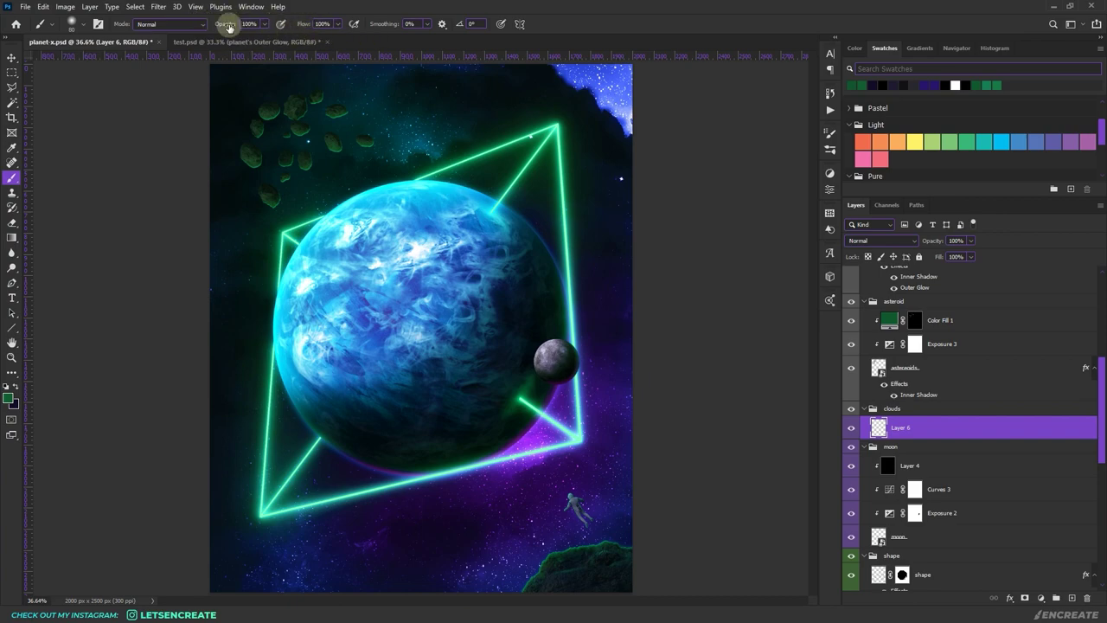
Set a dark, muted purple from the background as the brush color and paint a soft cloud across the shape's right edge beside the planet
left_click(11, 398)
left_click_drag(593, 389, 605, 388)
left_click(1063, 78)
key("b")
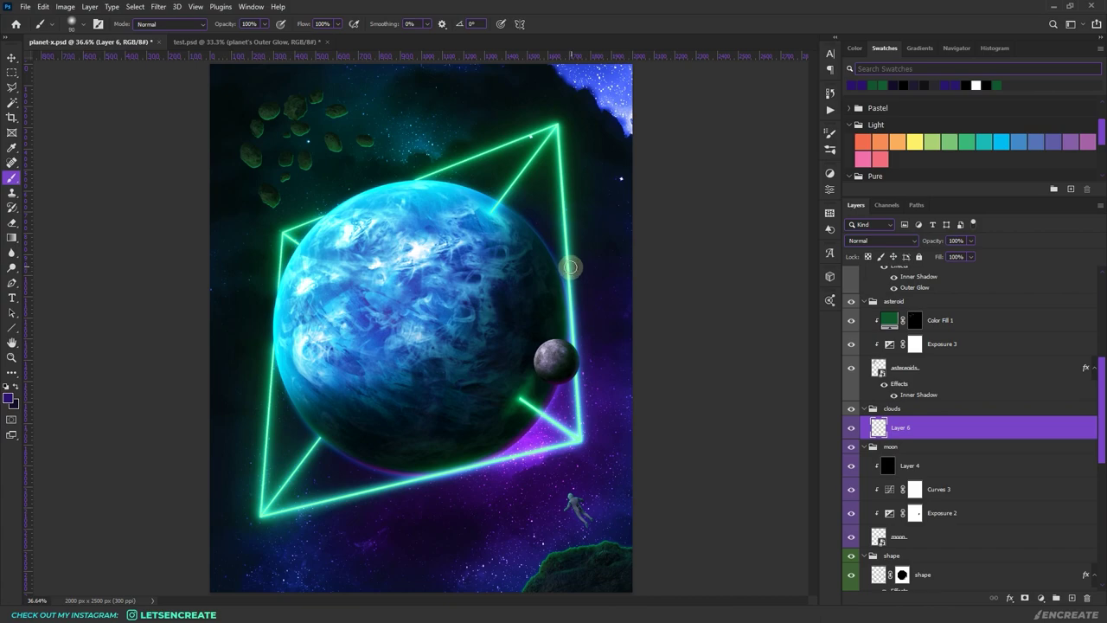
left_click(1063, 79)
key("b")
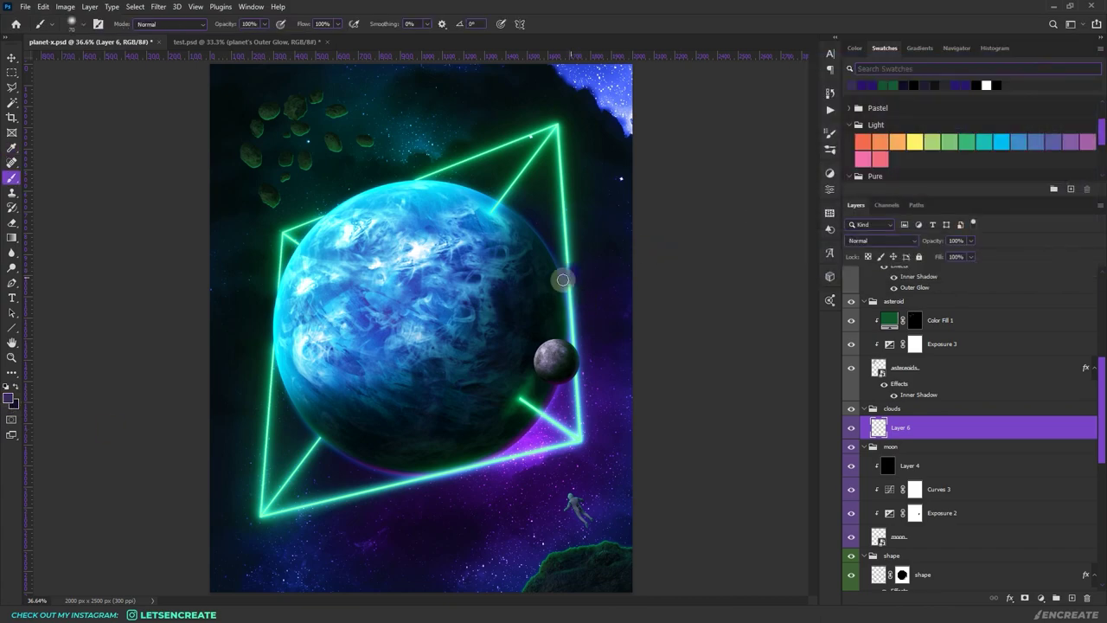
mouse_move(551, 281)
left_mouse_down()
mouse_move(570, 306)
mouse_move(588, 276)
mouse_move(615, 274)
mouse_move(573, 290)
mouse_move(600, 295)
mouse_move(594, 271)
mouse_move(602, 293)
mouse_move(616, 291)
mouse_move(628, 268)
mouse_move(568, 281)
mouse_move(562, 303)
mouse_move(533, 285)
mouse_move(565, 293)
left_mouse_up()
Paint a soft dark blue cloud across the shape's left edge, using colors sampled from the surrounding area
key("bracketleft")
key("bracketleft")
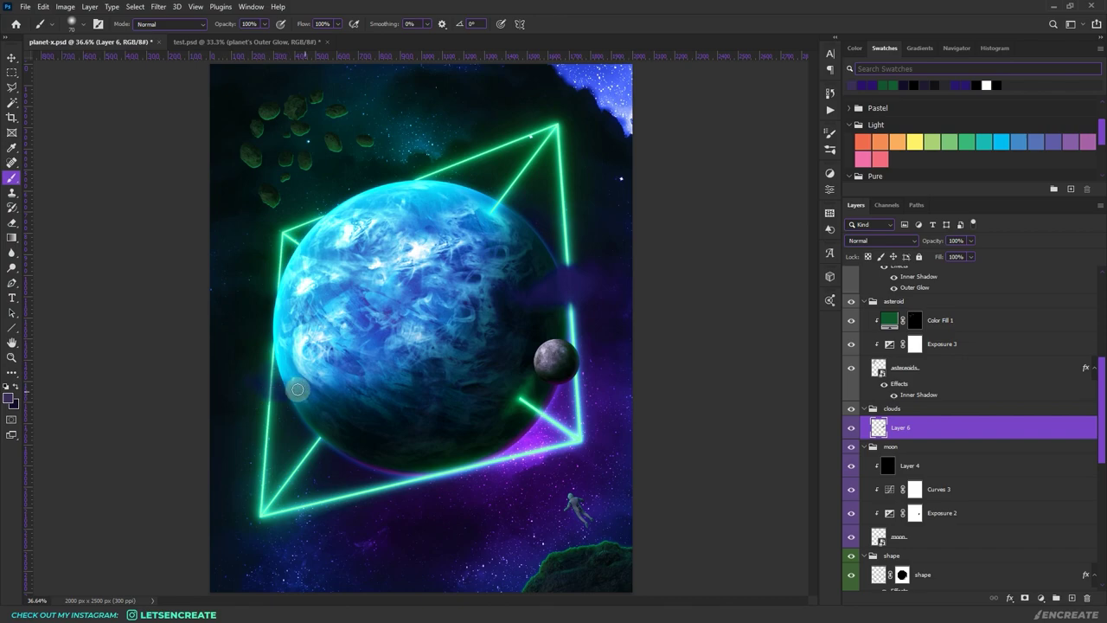
left_click(276, 385, "alt")
left_click(273, 406, "alt")
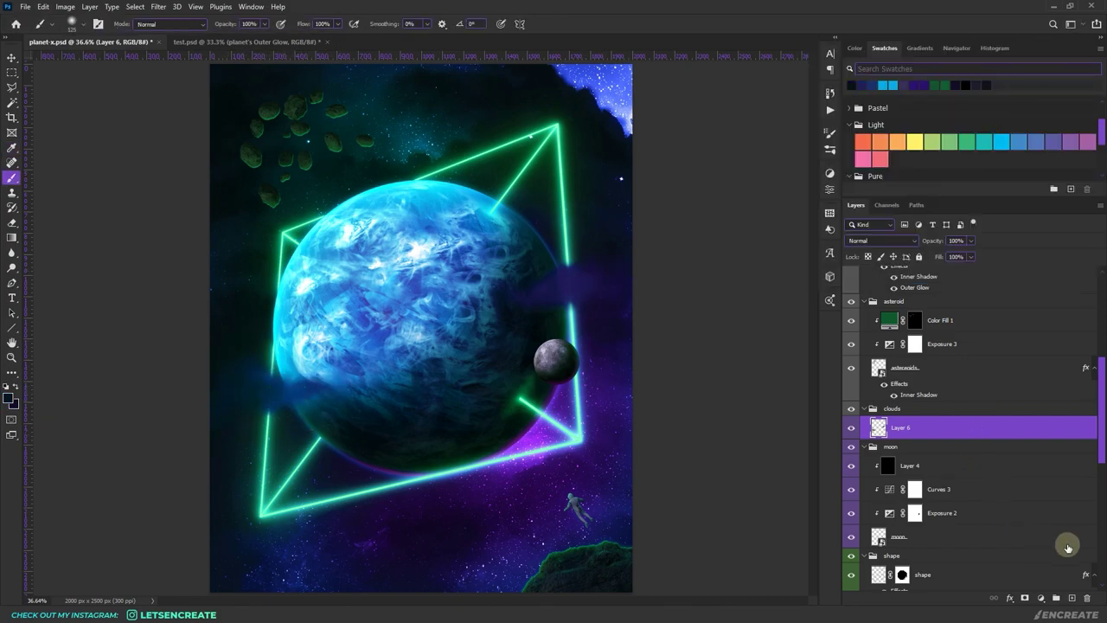
Add a black-filled layer clipped to the painted cloud layer and set its blend mode to Linear Dodge (Add)
left_click(1073, 597)
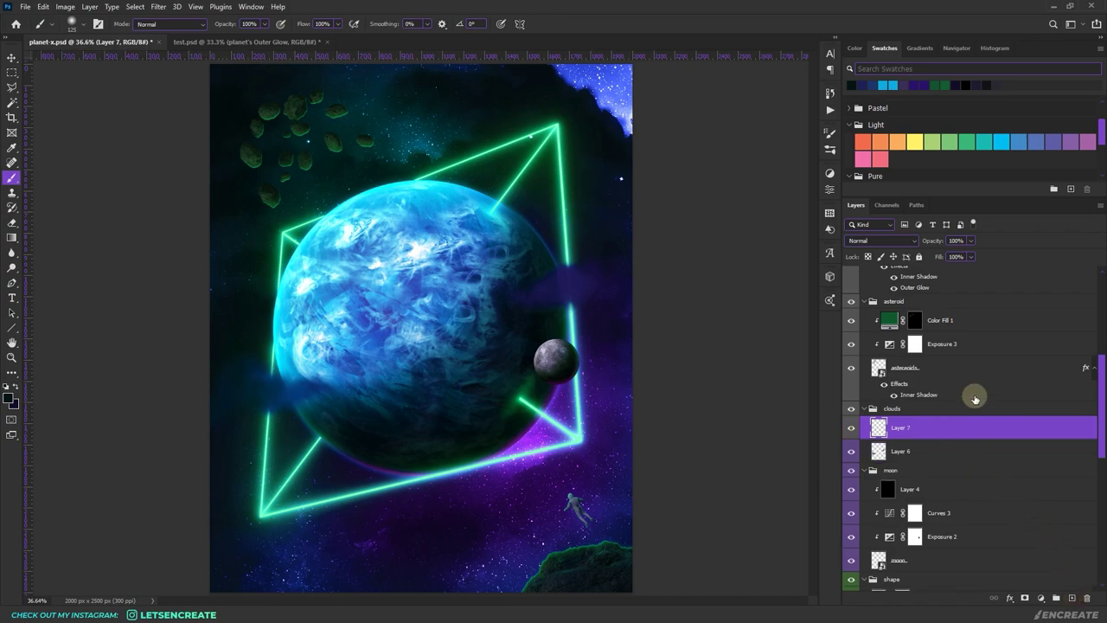
right_click(956, 421)
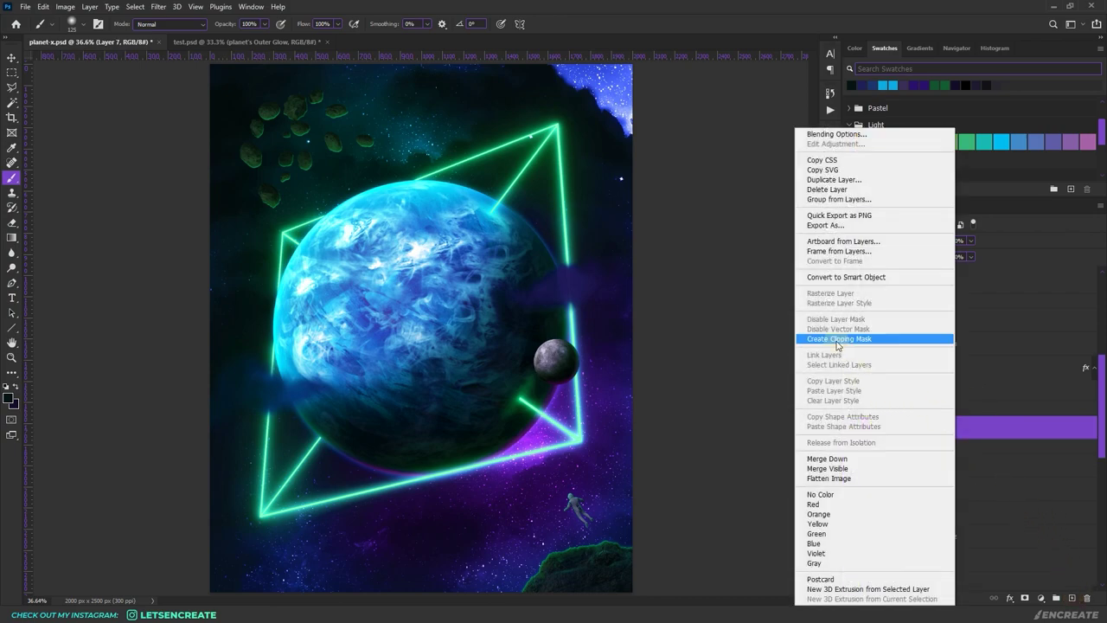
left_click(856, 342)
left_click(881, 240)
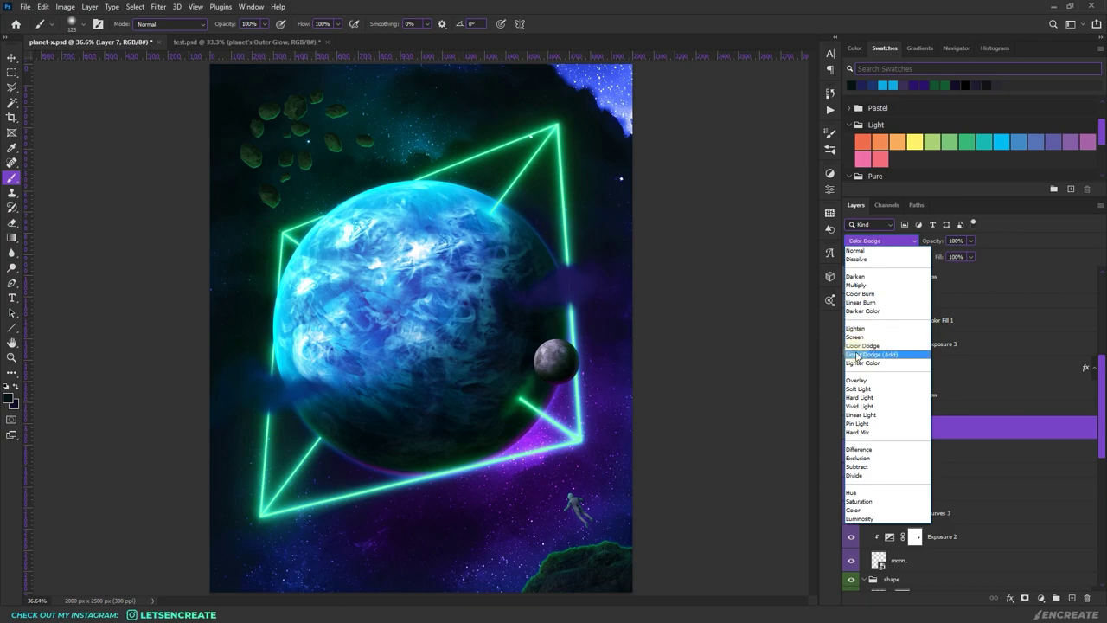
left_click(882, 346)
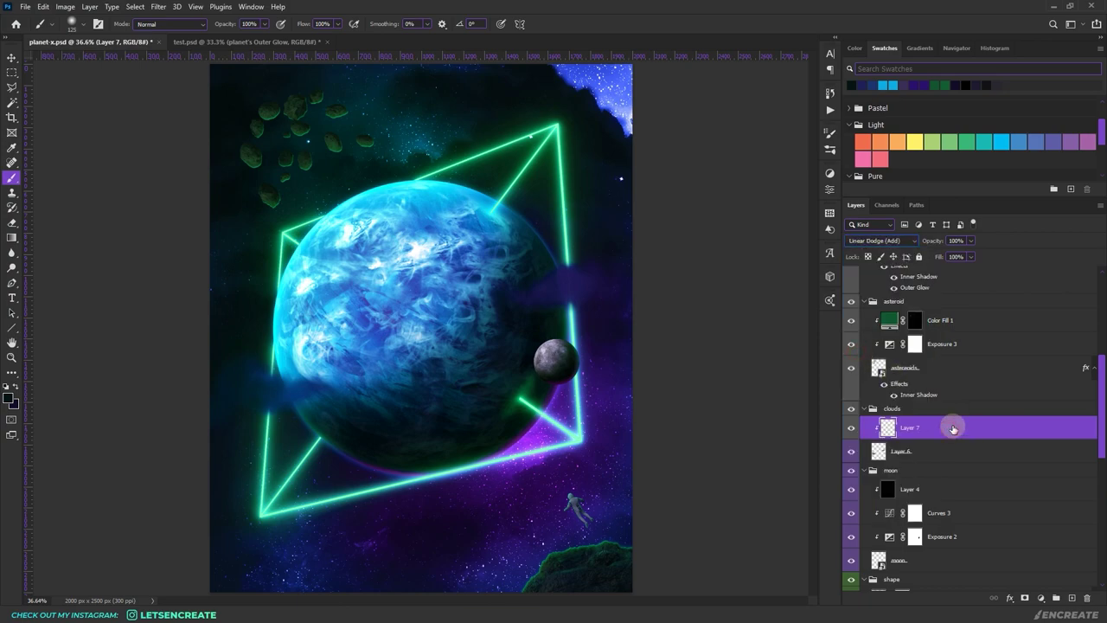
key("m")
key("d")
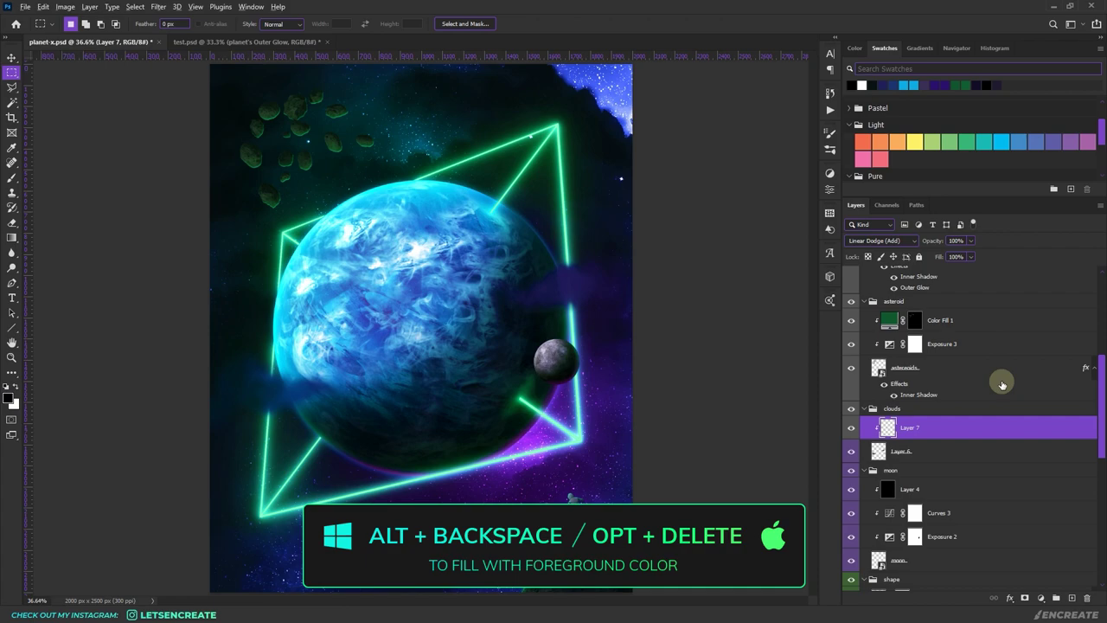
key("alt+BackSpace")
Choose a dark green brush color and paint neon light onto the clouds where they cross the shape
left_click(8, 396)
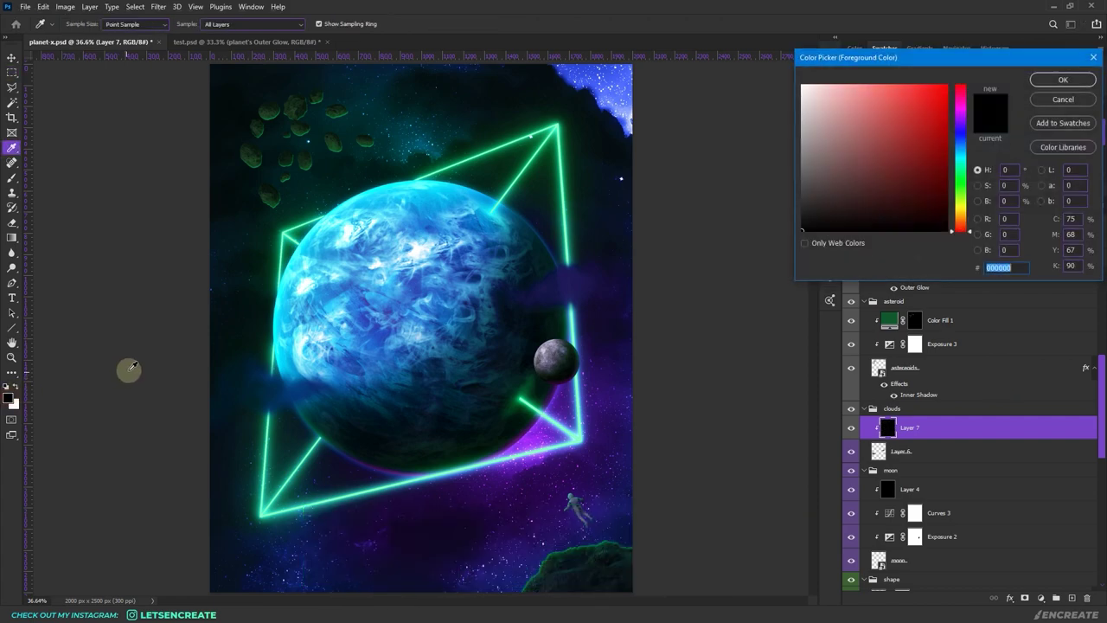
left_click(961, 181)
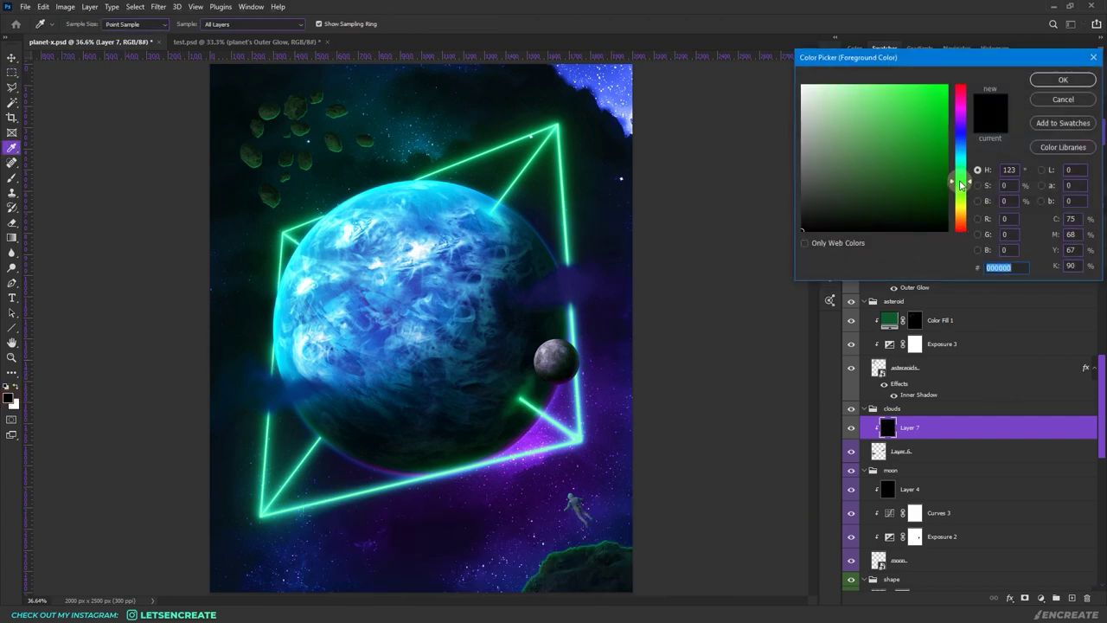
left_click(909, 173)
key("Return")
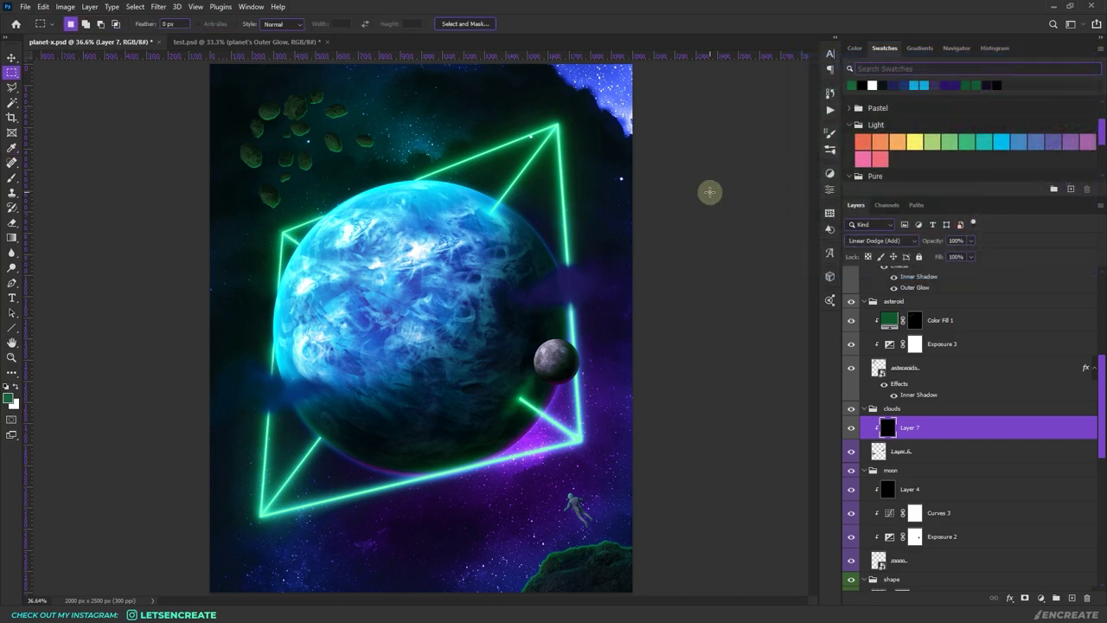
left_click(12, 177)
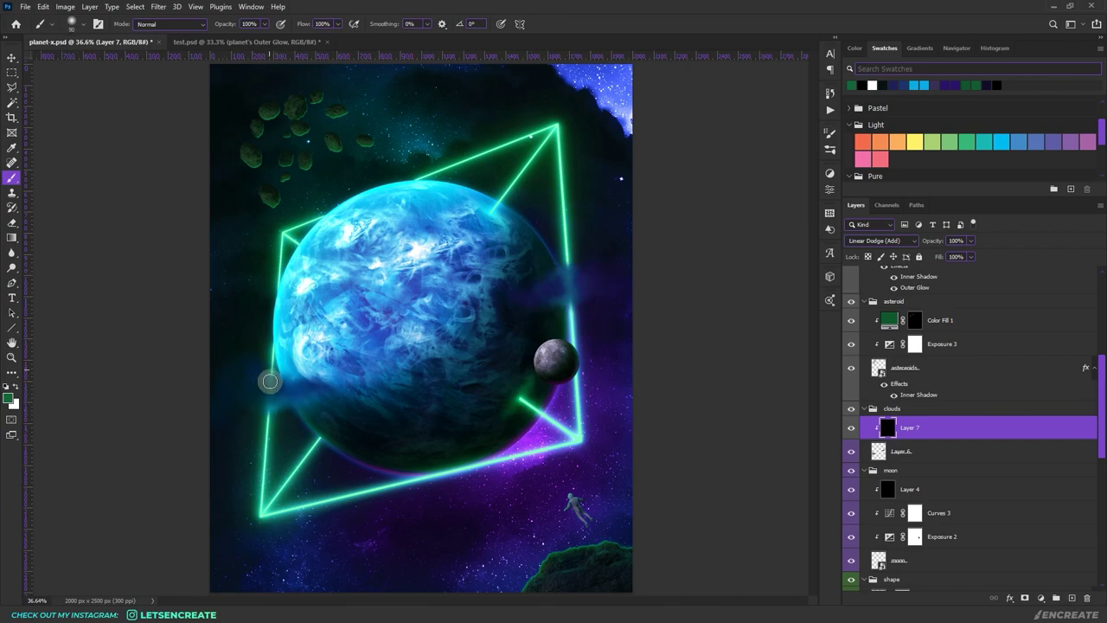
Set black as the alternate brush color and refine the green glow on the cloud at the shape's right edge
key("x")
left_click(7, 397)
left_click_drag(887, 115, 753, 267)
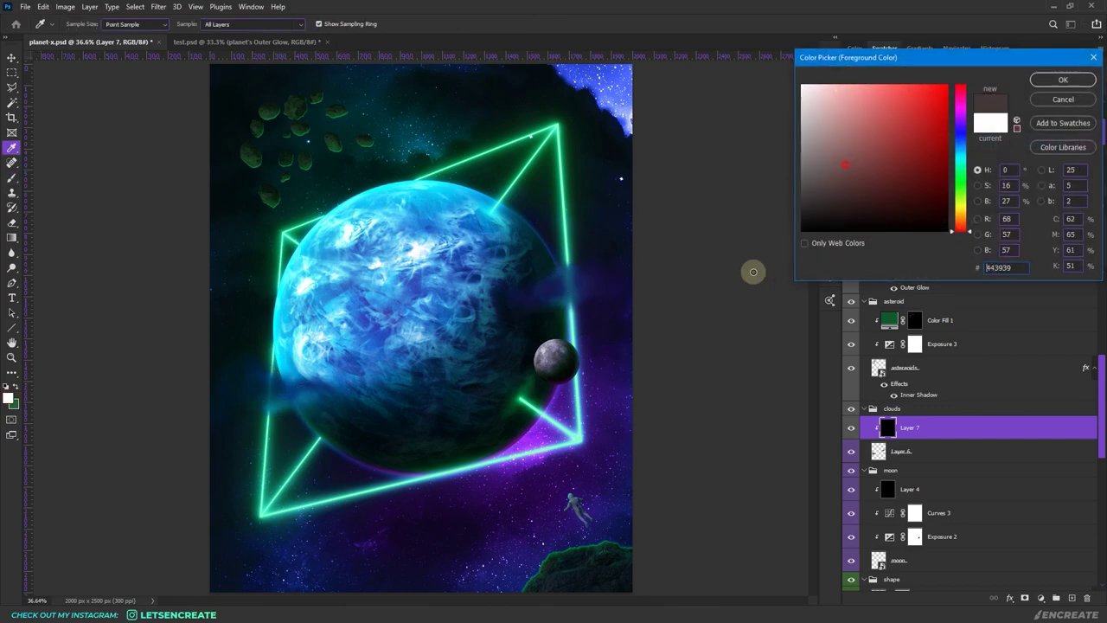
left_click(1063, 78)
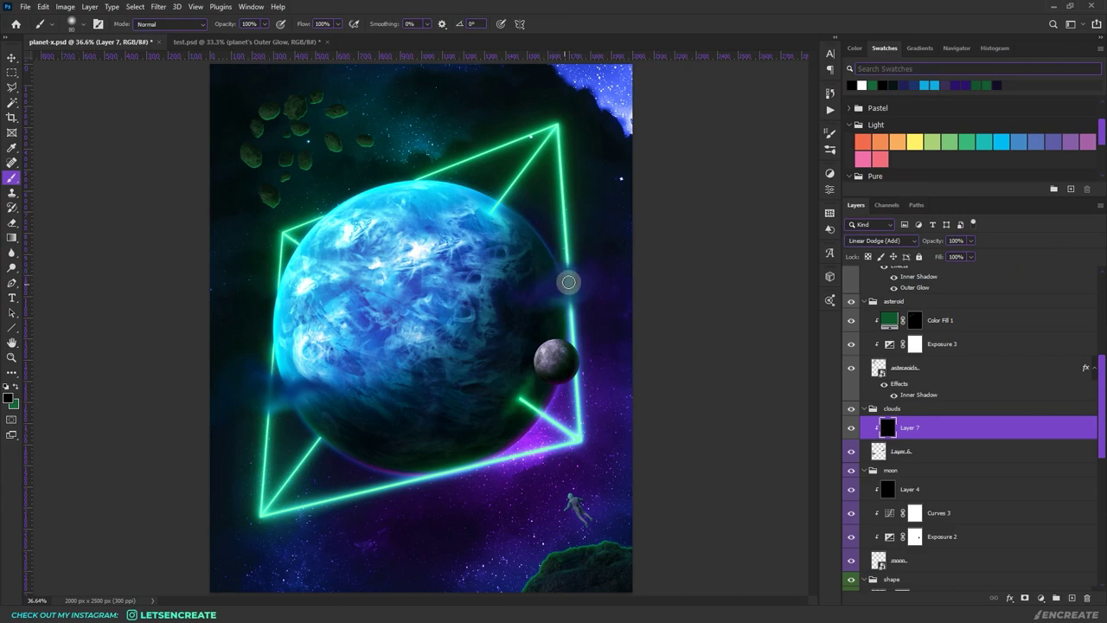
key("x")
mouse_move(573, 267)
left_mouse_down()
mouse_move(574, 298)
mouse_move(552, 296)
mouse_move(592, 292)
left_mouse_up()
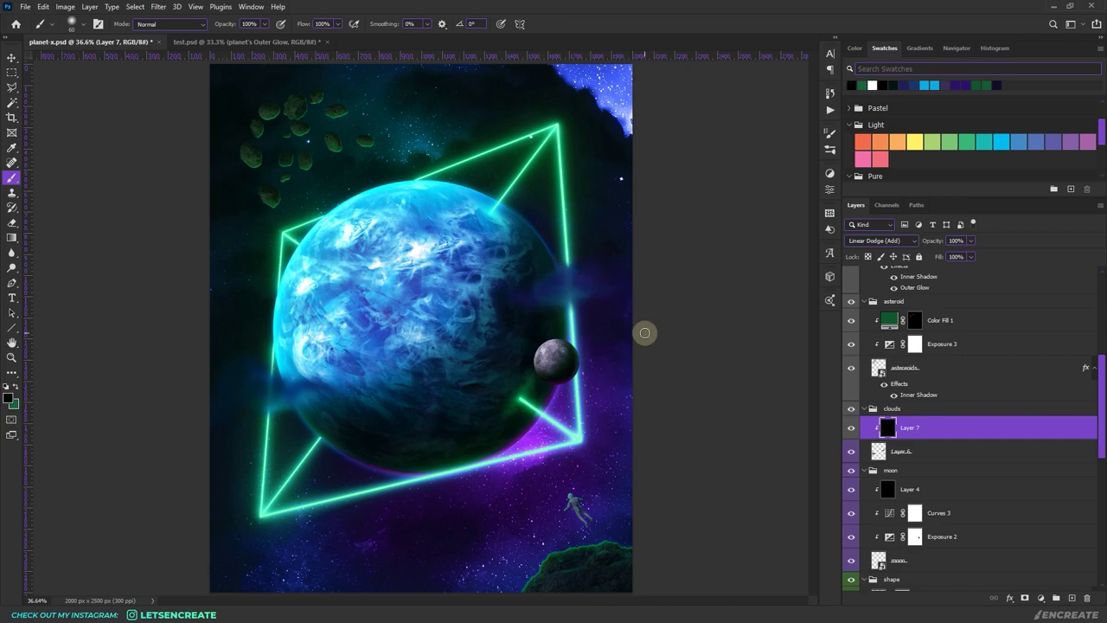
Paint white on the planet's Exposure 1 mask with a 700 px soft brush to deepen the shadow on the planet's lower left
scroll(1036, 411, "down", 5)
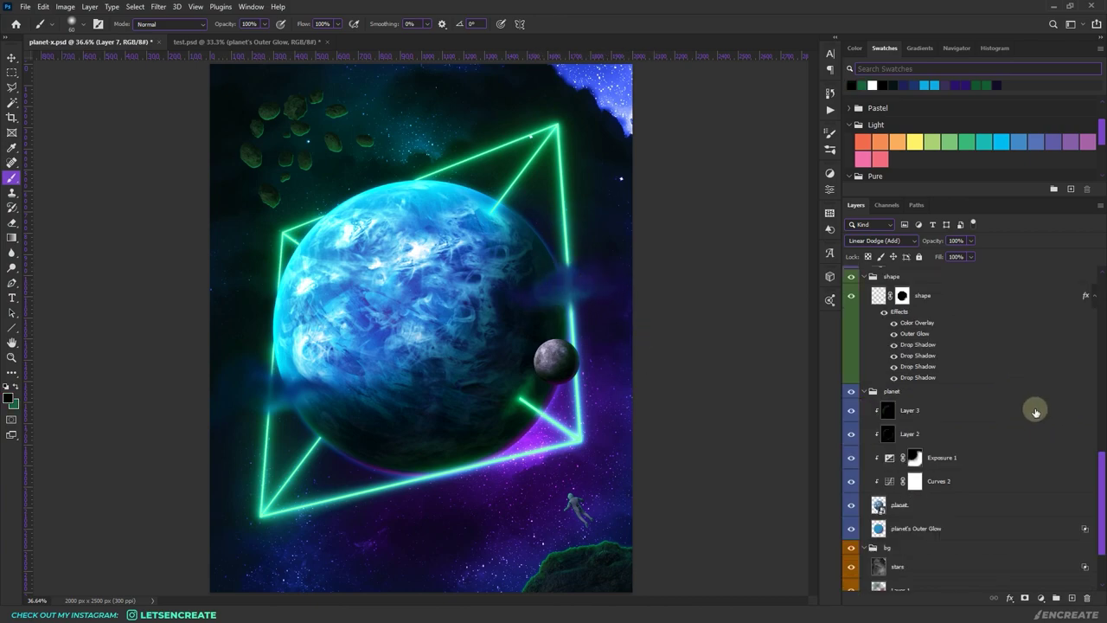
scroll(1025, 410, "down", 1)
left_click(955, 476)
left_click(981, 428)
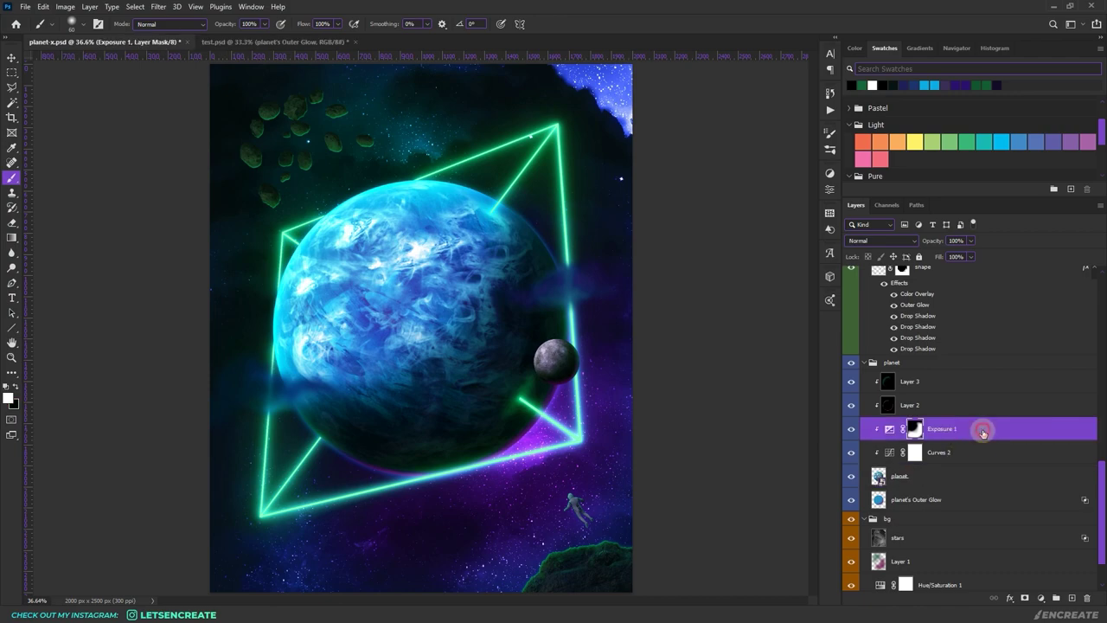
left_click(913, 428)
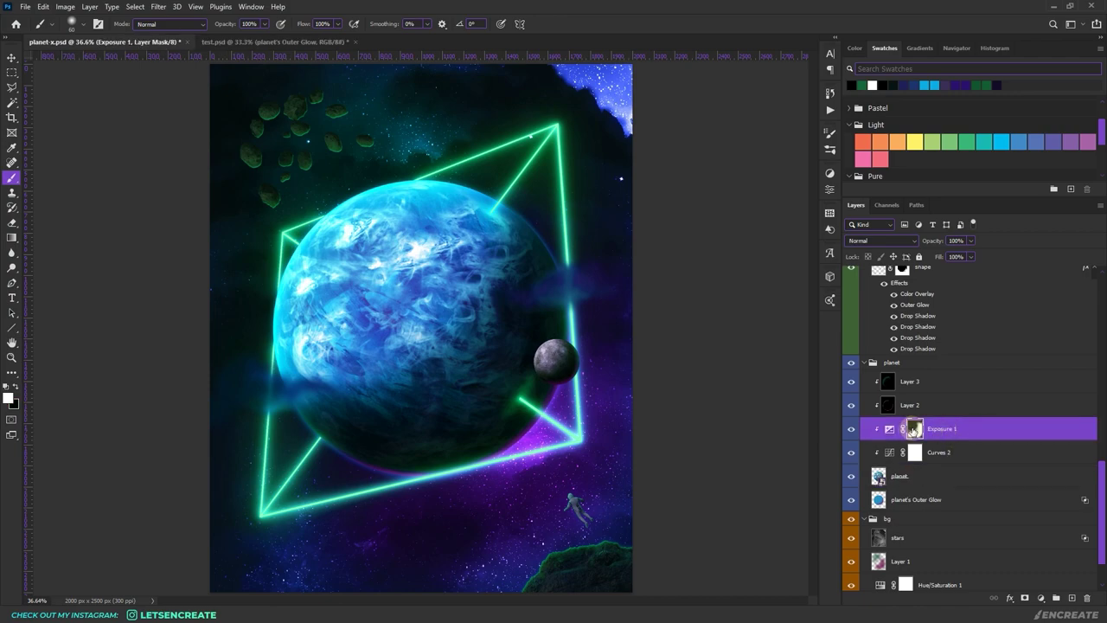
left_click(15, 387)
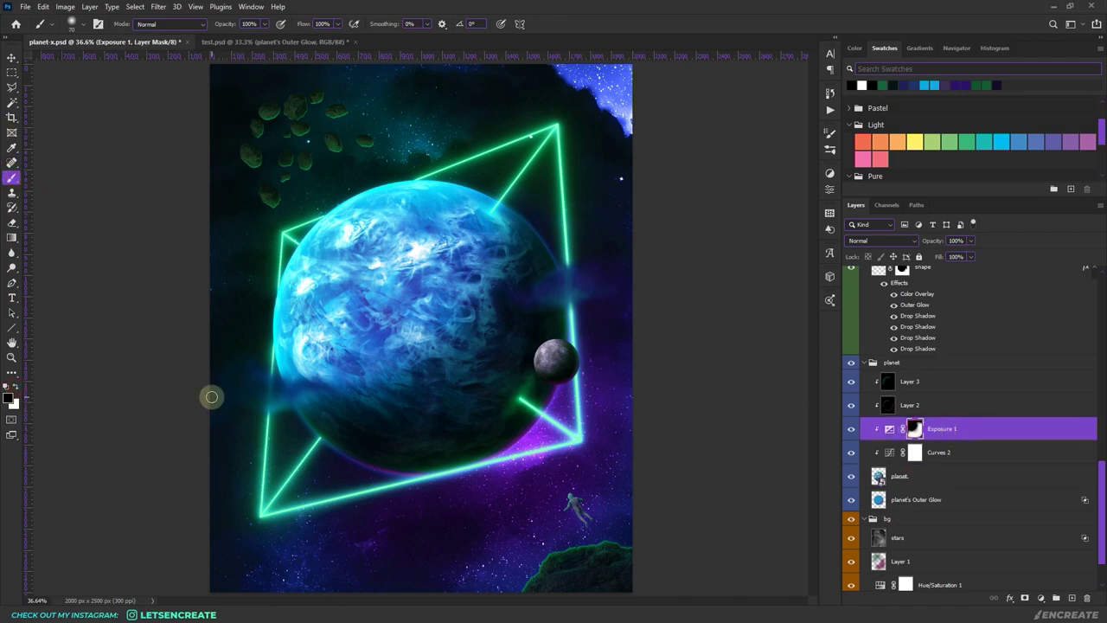
key("x")
key("bracketright")
key("bracketright")
key("bracketright")
key("bracketright")
key("bracketright")
key("bracketright")
key("bracketright")
key("bracketright")
key("bracketright")
key("bracketright")
key("bracketright")
key("bracketright")
key("bracketright")
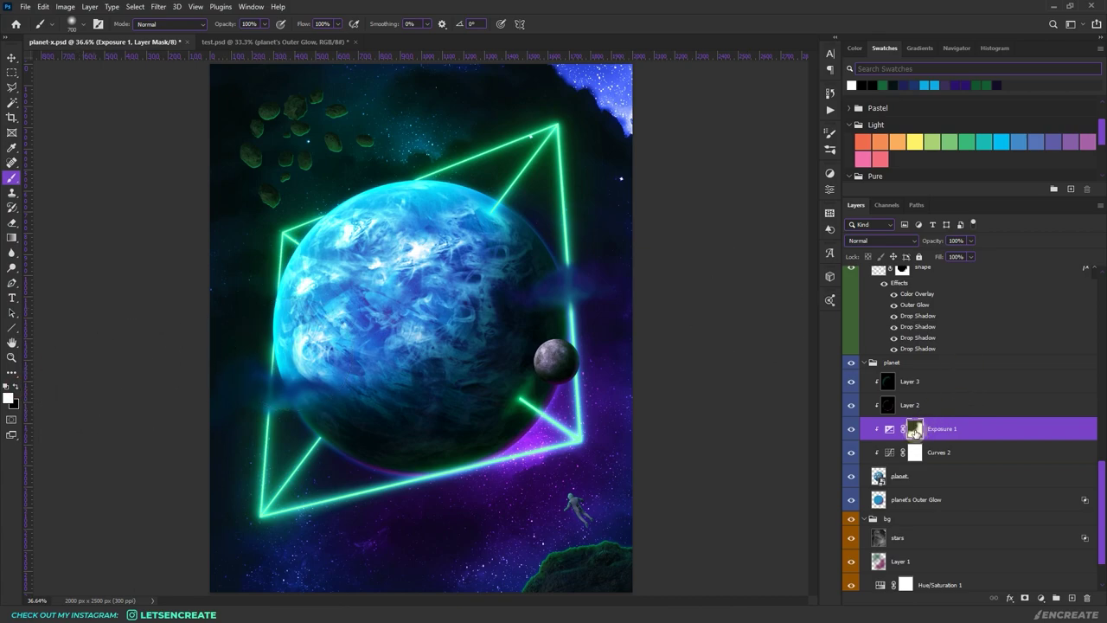
mouse_move(383, 400)
left_mouse_down()
mouse_move(358, 384)
mouse_move(332, 391)
mouse_move(378, 395)
mouse_move(453, 349)
mouse_move(349, 403)
left_mouse_up()
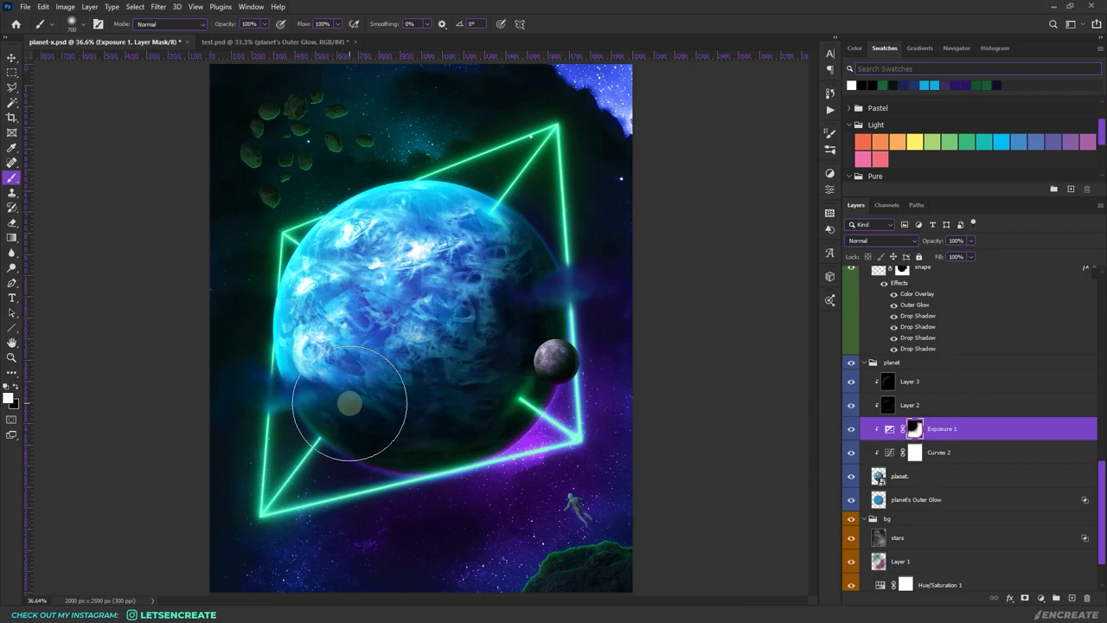
Extend the planet's shadow diagonally from lower left to upper right on the Exposure 1 mask, using 250 and 400 px white brushes
key("bracketleft")
key("bracketleft")
key("bracketleft")
key("bracketleft")
key("bracketleft")
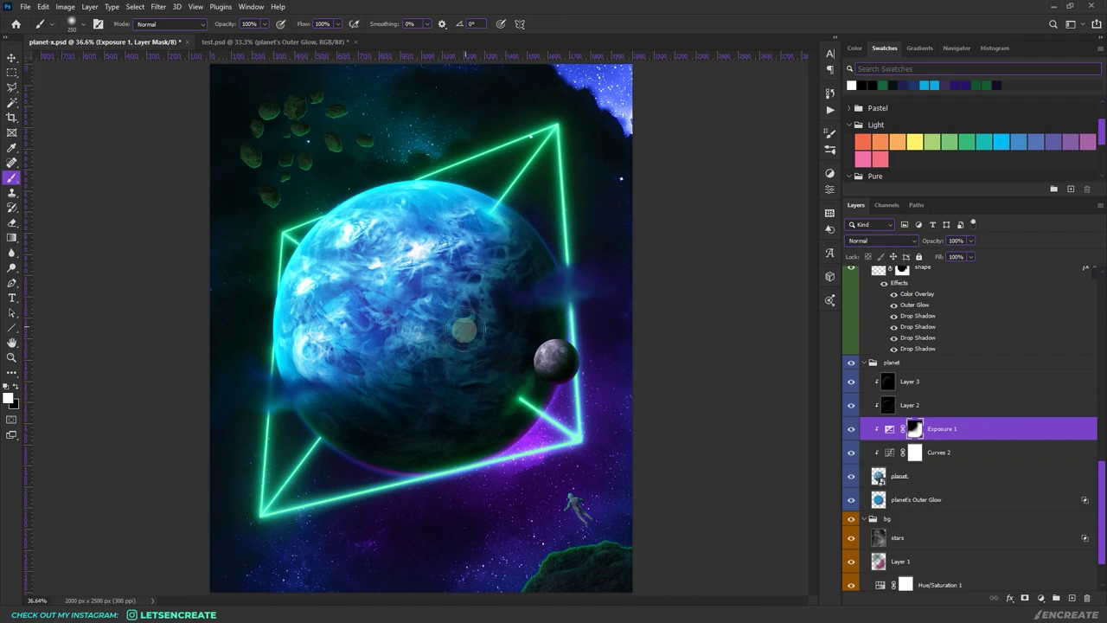
left_click_drag(464, 330, 494, 247)
key("bracketright")
key("bracketright")
left_click_drag(366, 400, 511, 285)
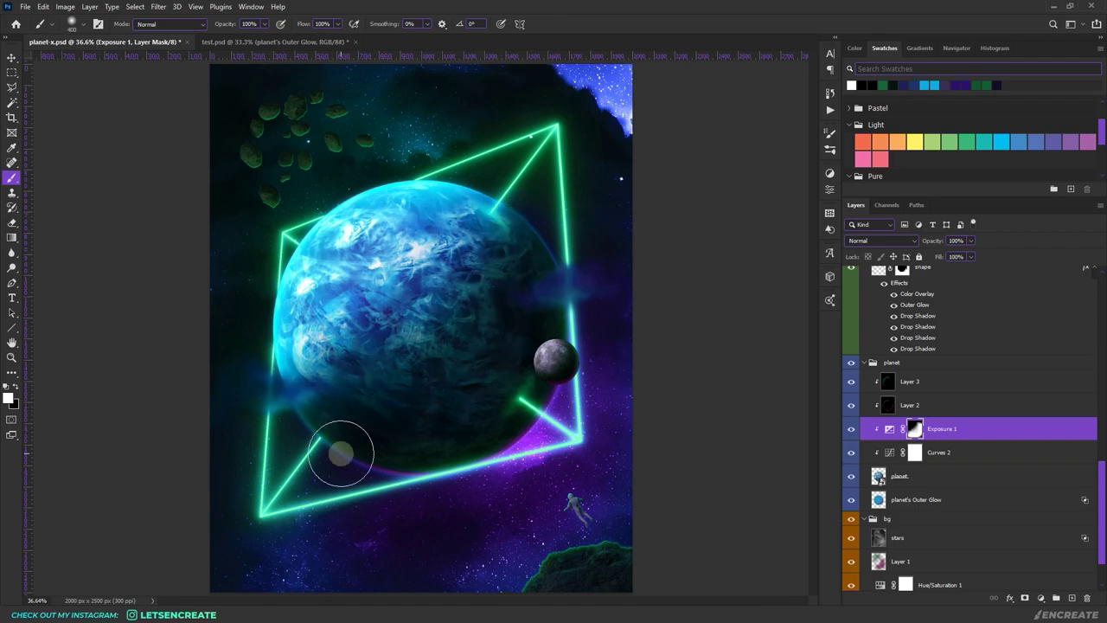
Add a Curves adjustment above the overall color adjustments group and raise contrast with a shadow point at input 67, output 59
left_click_drag(1102, 514, 1100, 286)
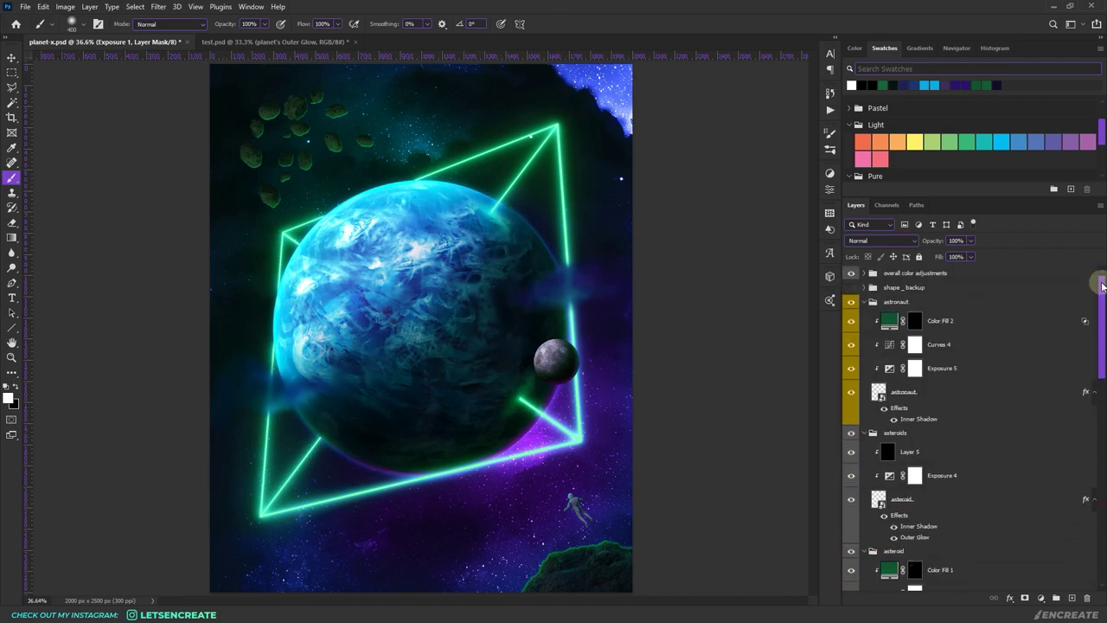
left_click(958, 273)
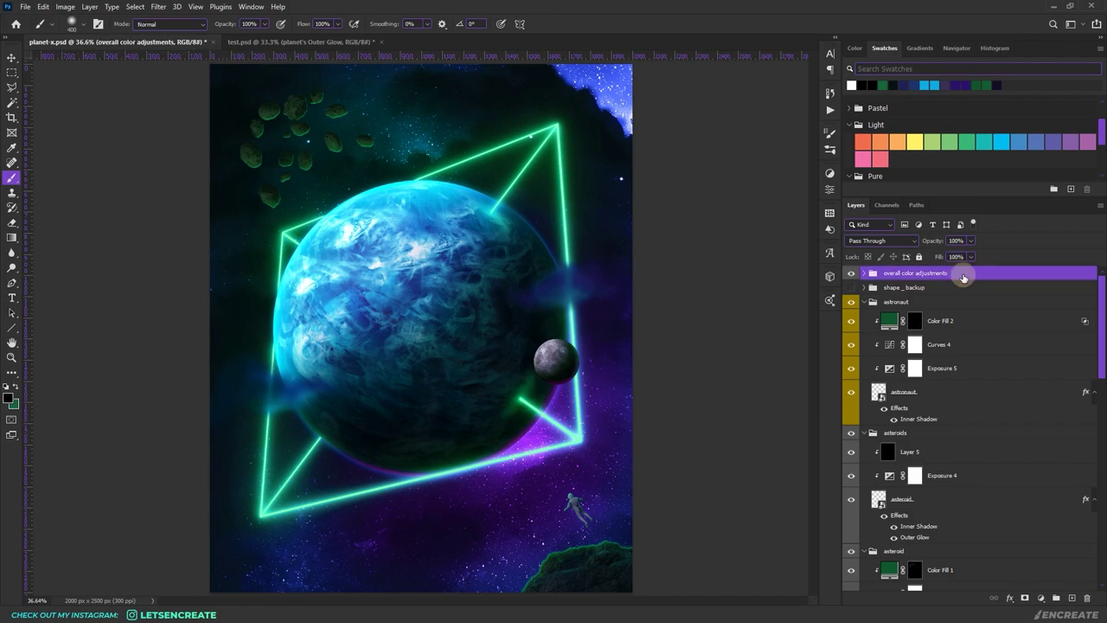
left_click(1041, 598)
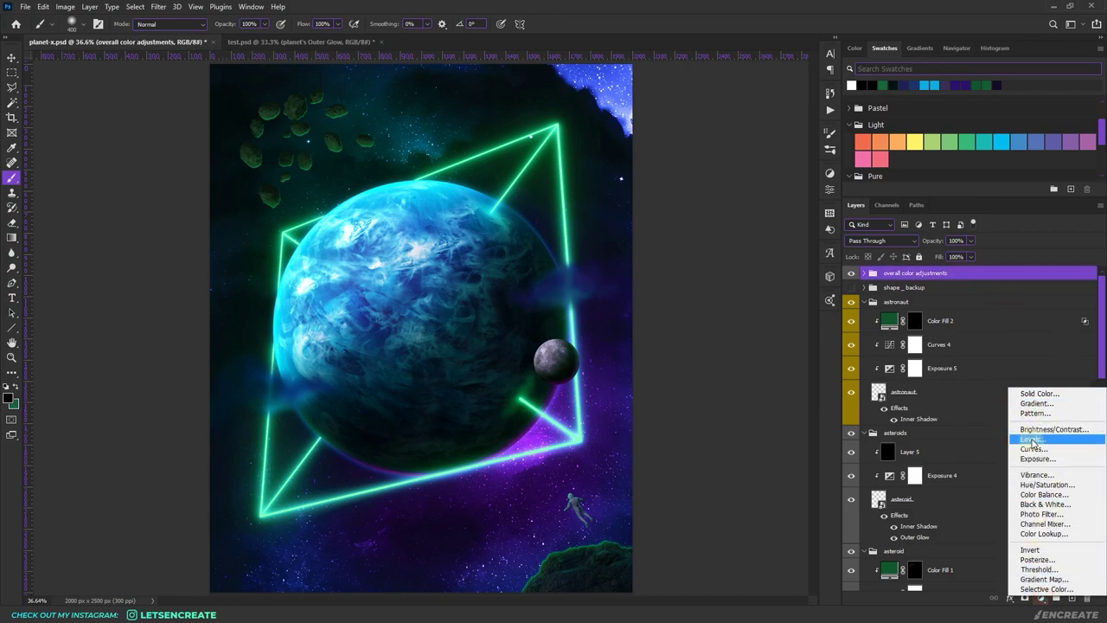
left_click(1031, 449)
left_click(741, 293)
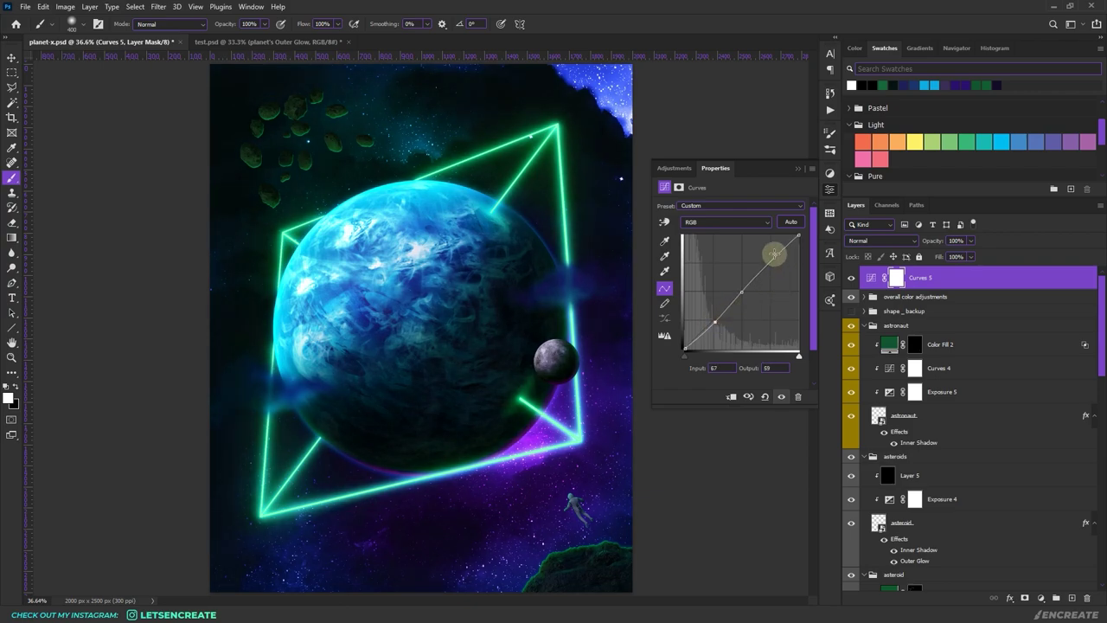
left_click(624, 159)
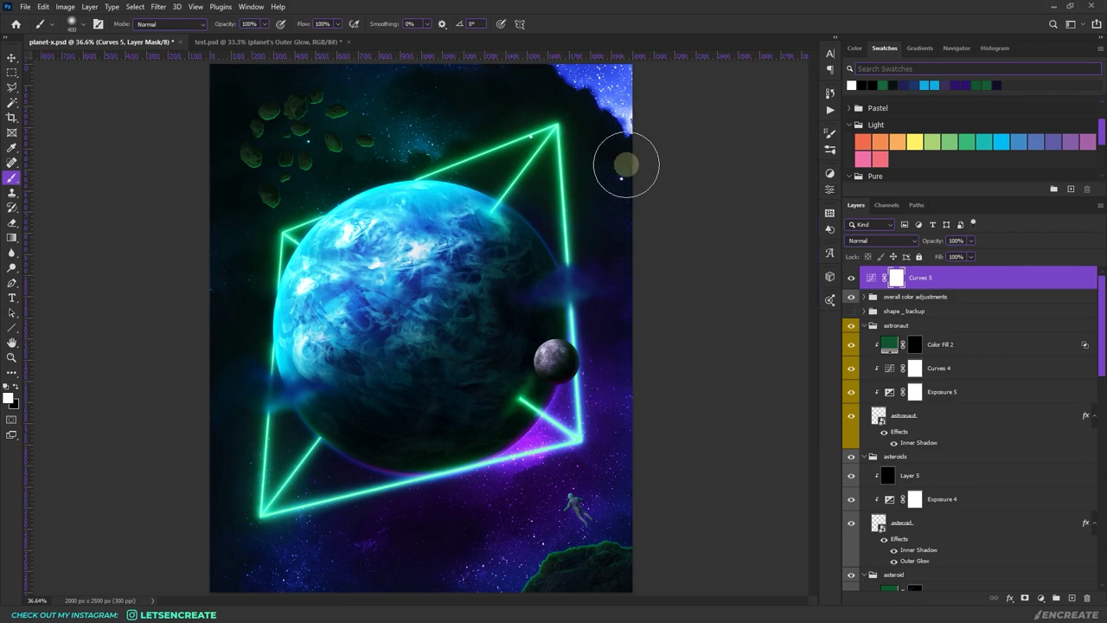
Smooth the hard edge of the blue nebula in the artwork's upper right corner on the stars layer with a 100 px Mixer Brush
left_click_drag(1101, 297, 1101, 519)
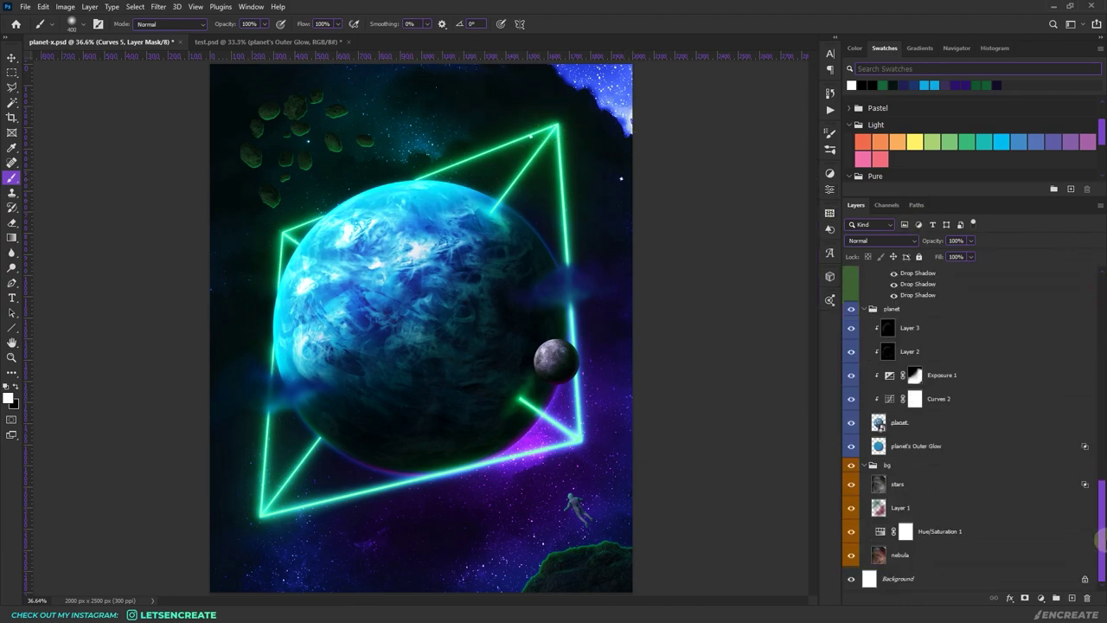
left_click(935, 484)
right_click(13, 177)
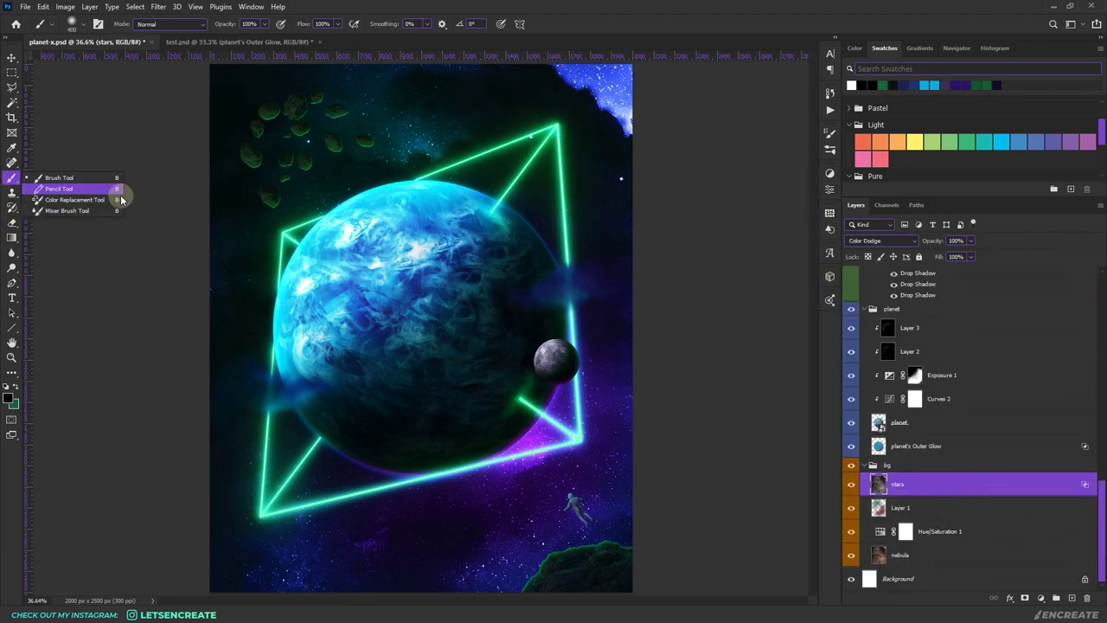
left_click(70, 215)
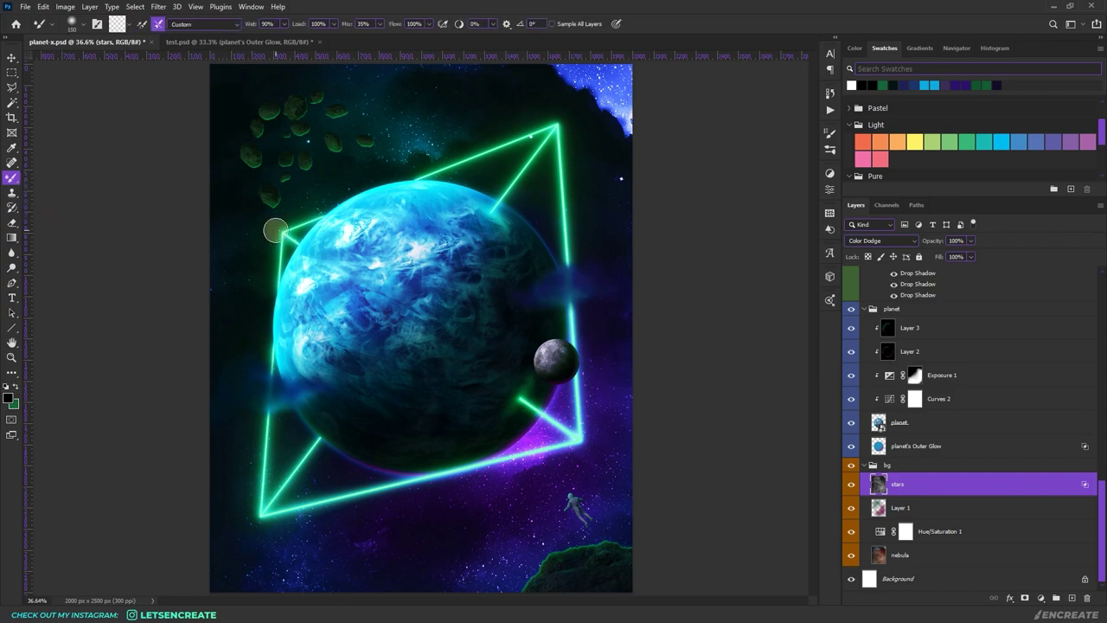
key("bracketright")
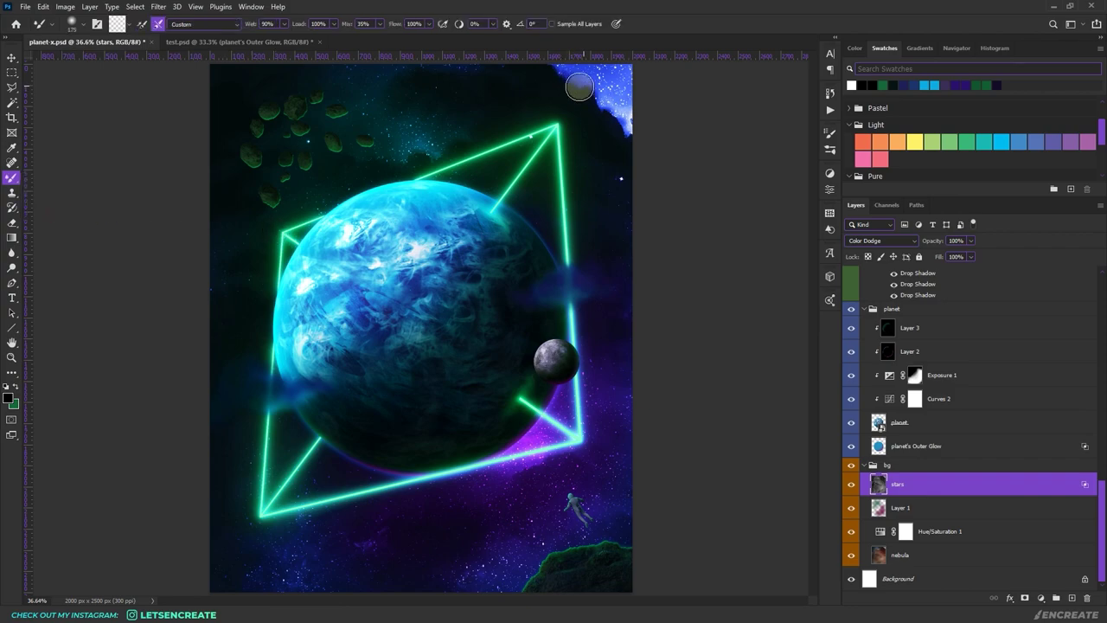
key("bracketleft")
key("bracketleft")
key("bracketleft")
mouse_move(580, 86)
left_mouse_down()
mouse_move(601, 118)
mouse_move(625, 95)
mouse_move(578, 92)
mouse_move(630, 67)
left_mouse_up()
Create a new layer above Curves 5, at the top of the layer stack, and name it "sharpening"
scroll(951, 438, "up", 3)
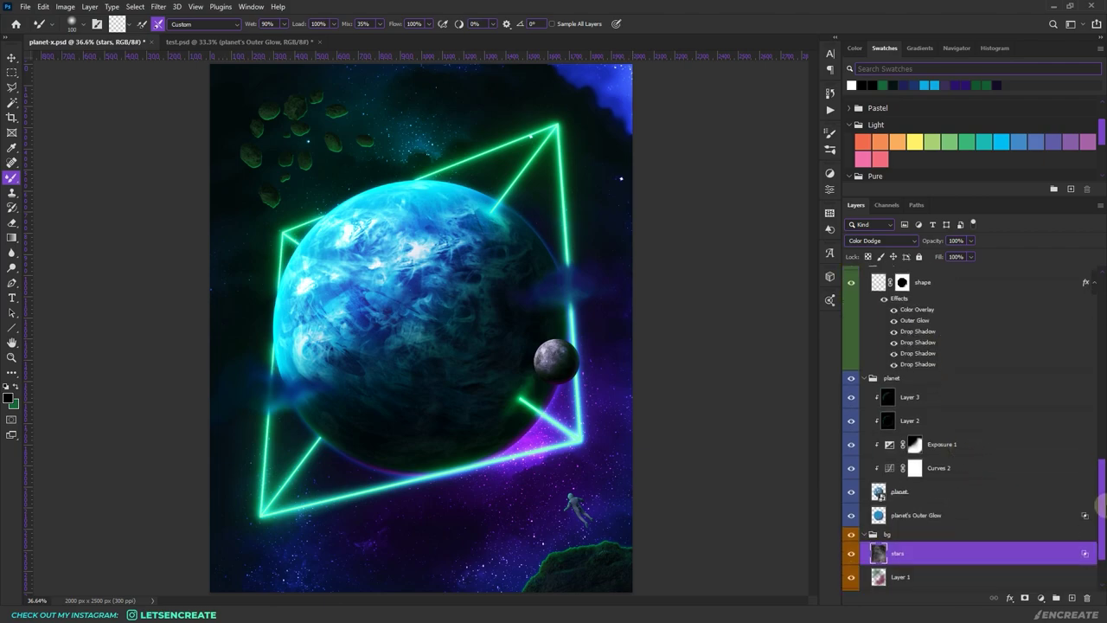
scroll(1100, 509, "up", 5)
left_click(900, 277)
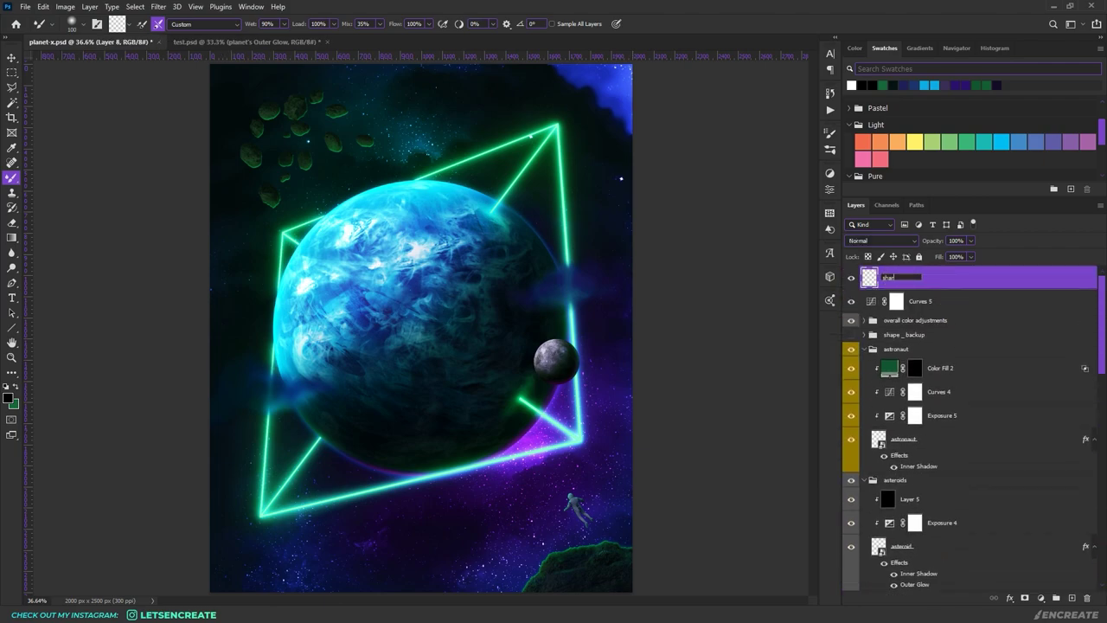
type("sharpening")
key("Return")
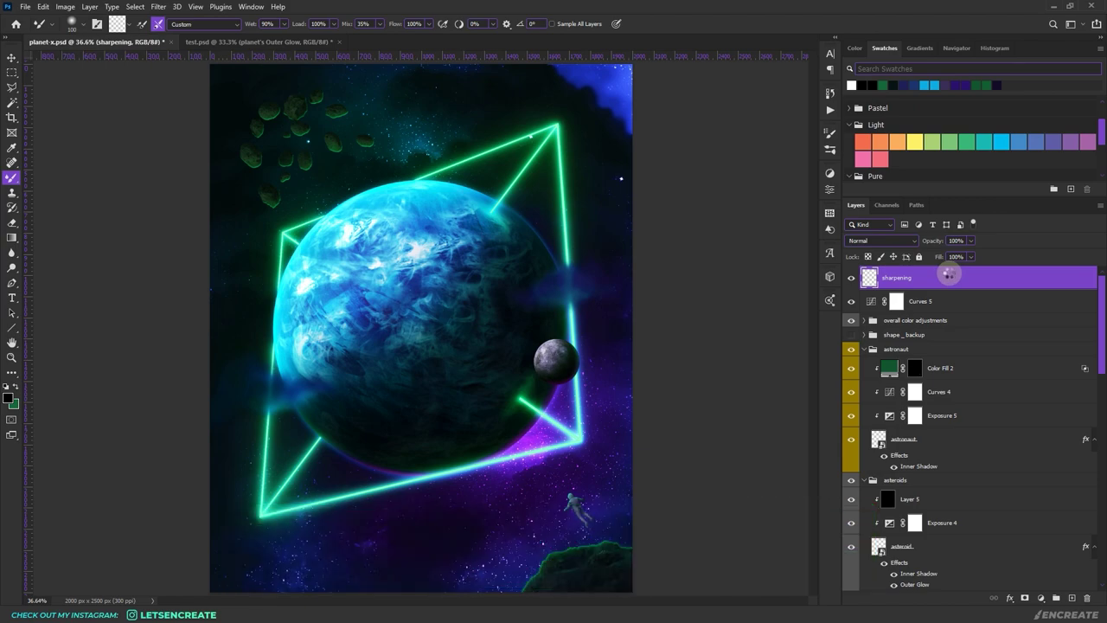
Stamp the visible artwork onto the sharpening layer and apply a High Pass filter to it
left_click(158, 7)
mouse_move(168, 253)
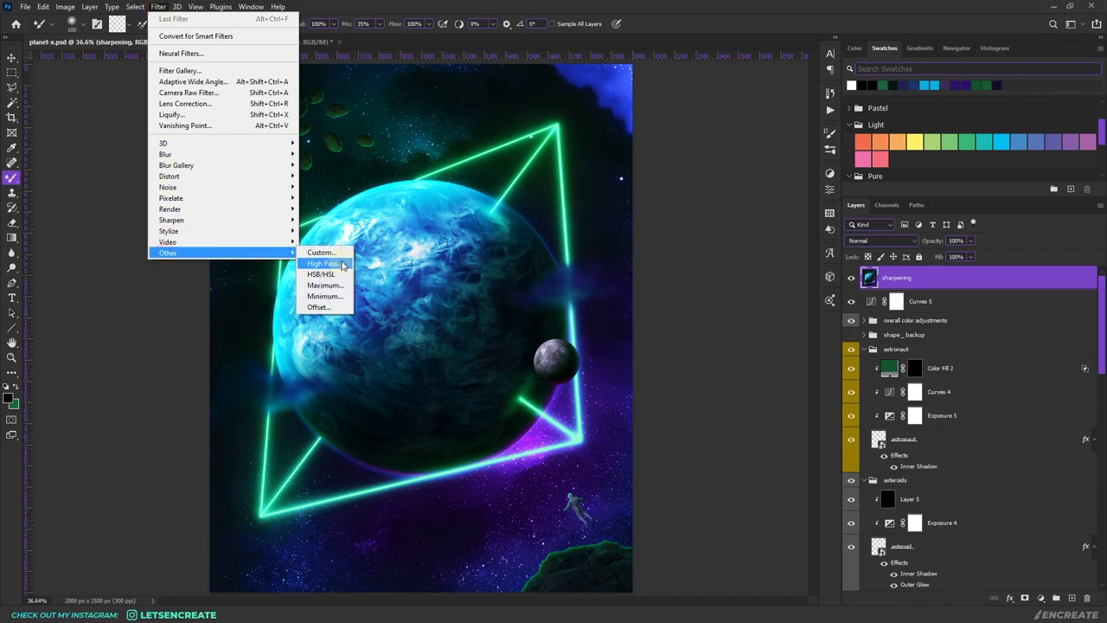
left_click(344, 265)
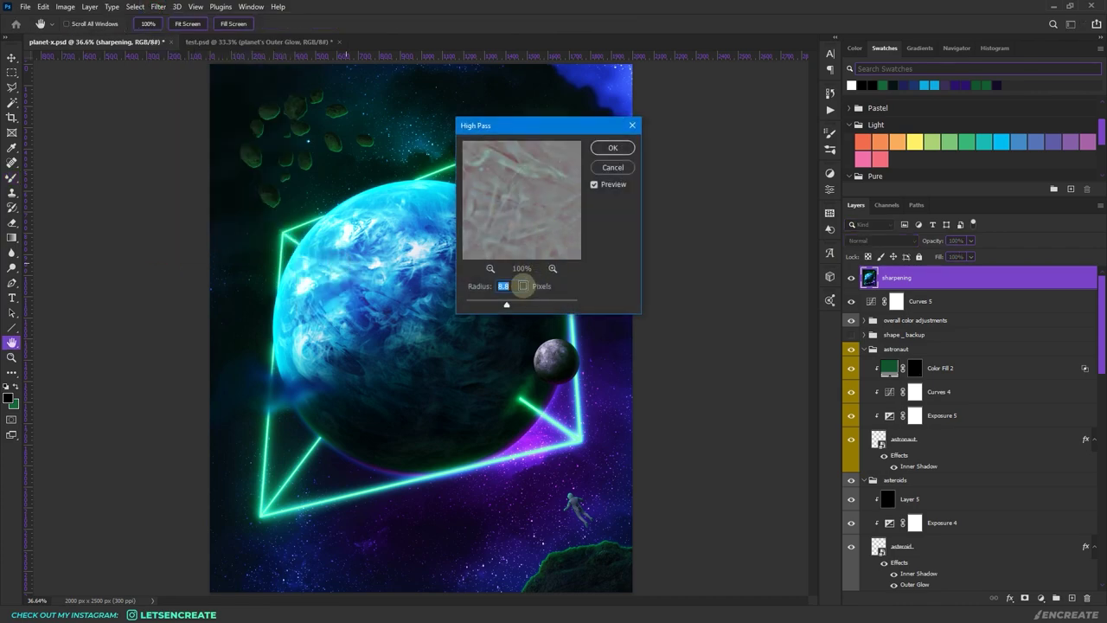
left_click(612, 147)
key("b")
Set the sharpening layer's blend mode to Overlay and its opacity to 40%
left_click(871, 246)
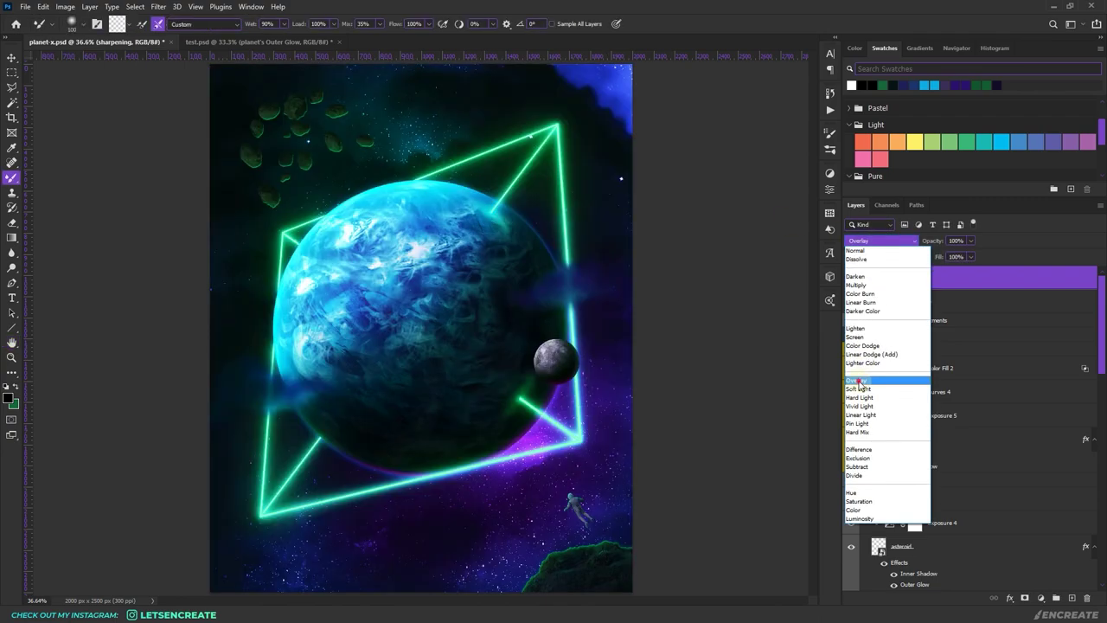
left_click(856, 382)
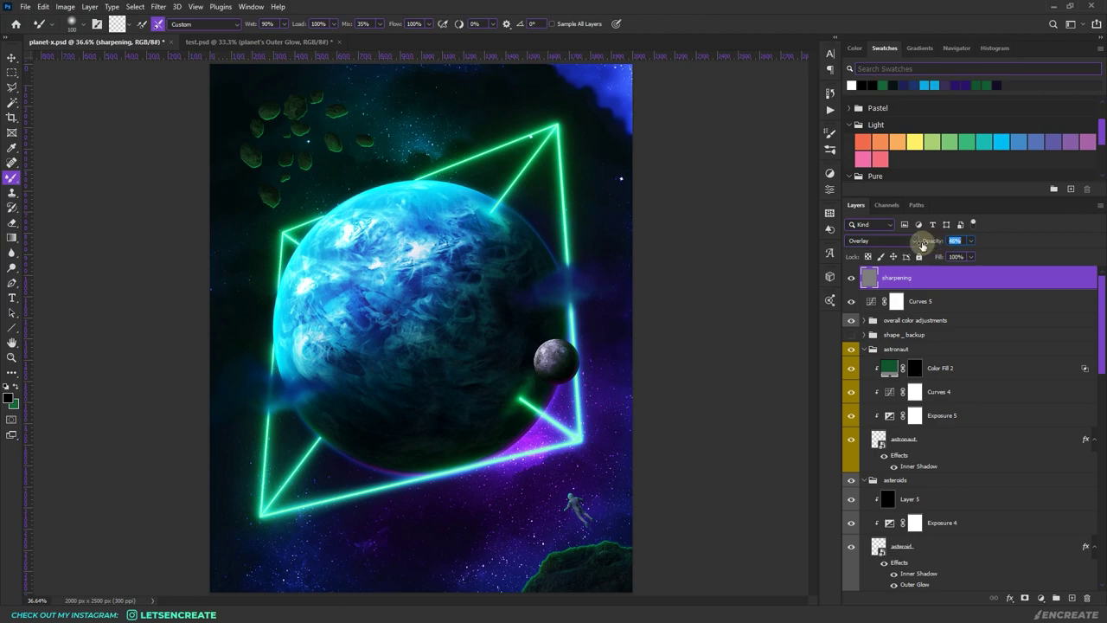
left_click(972, 276)
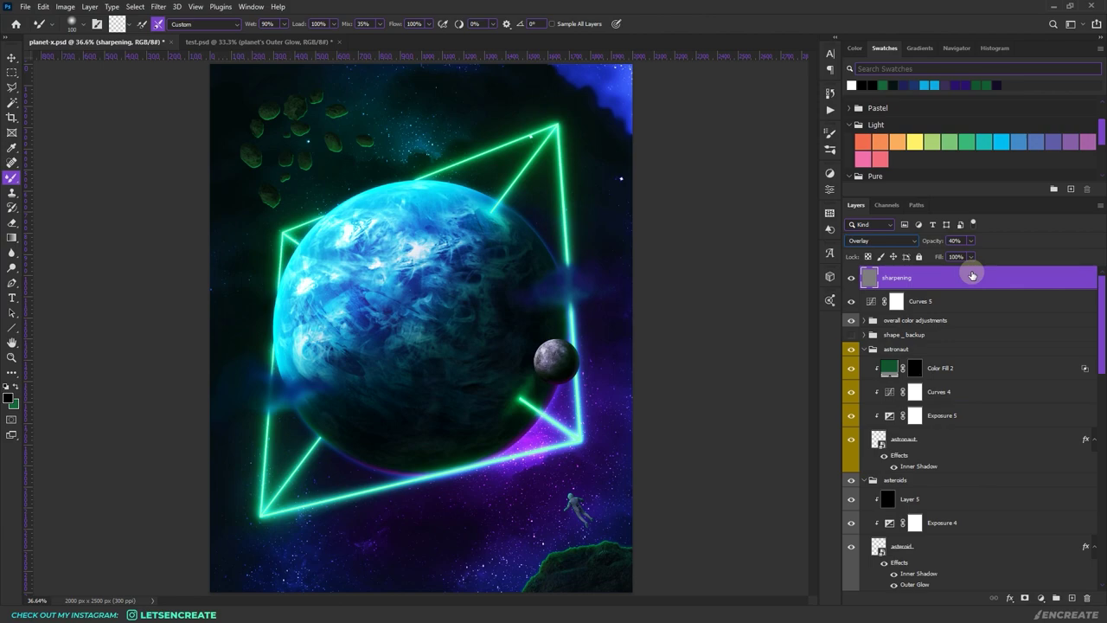
Add a new top layer named "noise" and fill it with 50% Gray in Normal mode at 100% opacity
left_click(1072, 597)
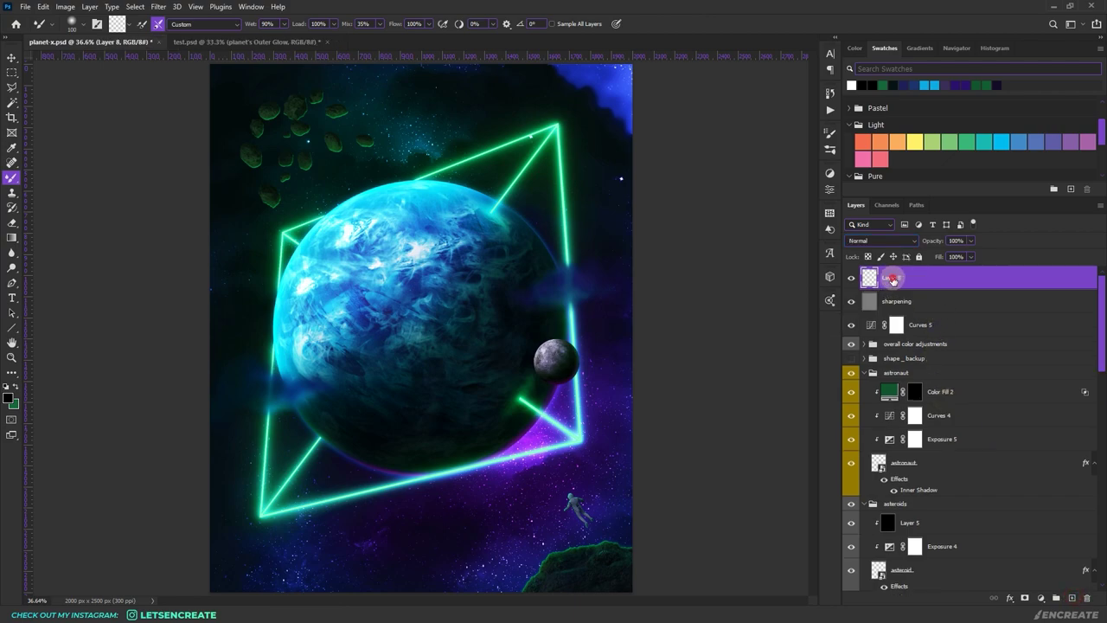
type("noise")
left_click(942, 283)
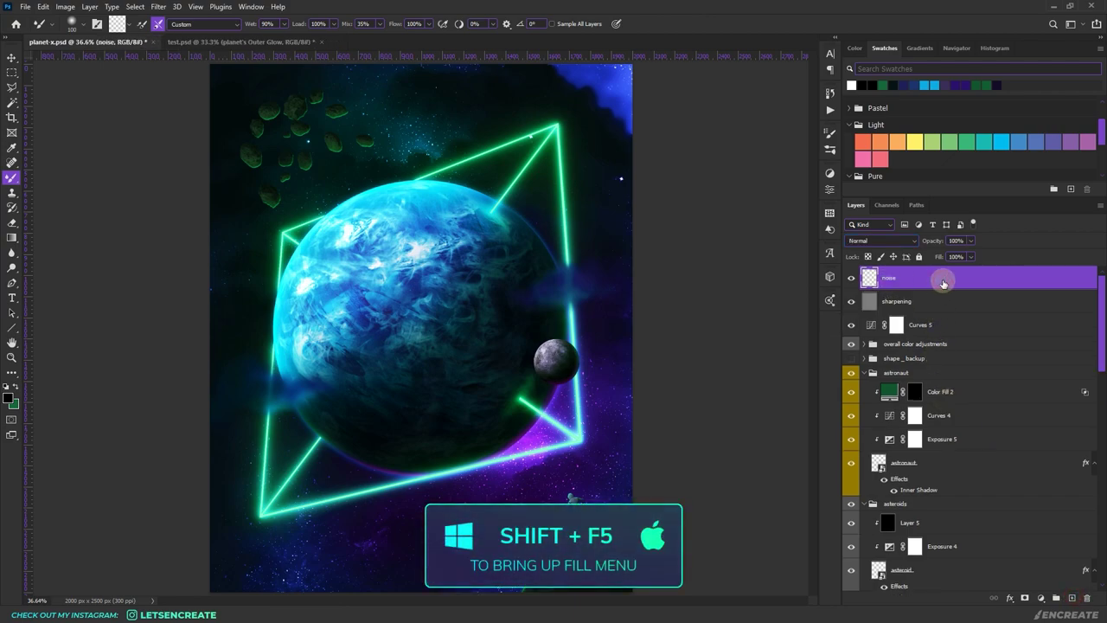
key("shift+F5")
left_click(749, 161)
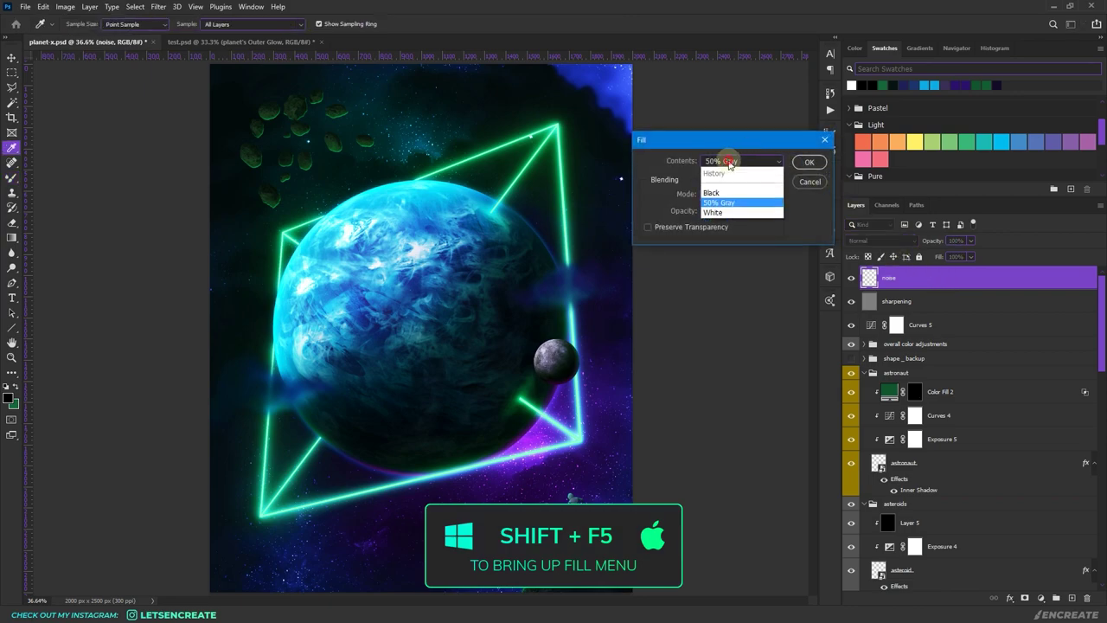
left_click(718, 259)
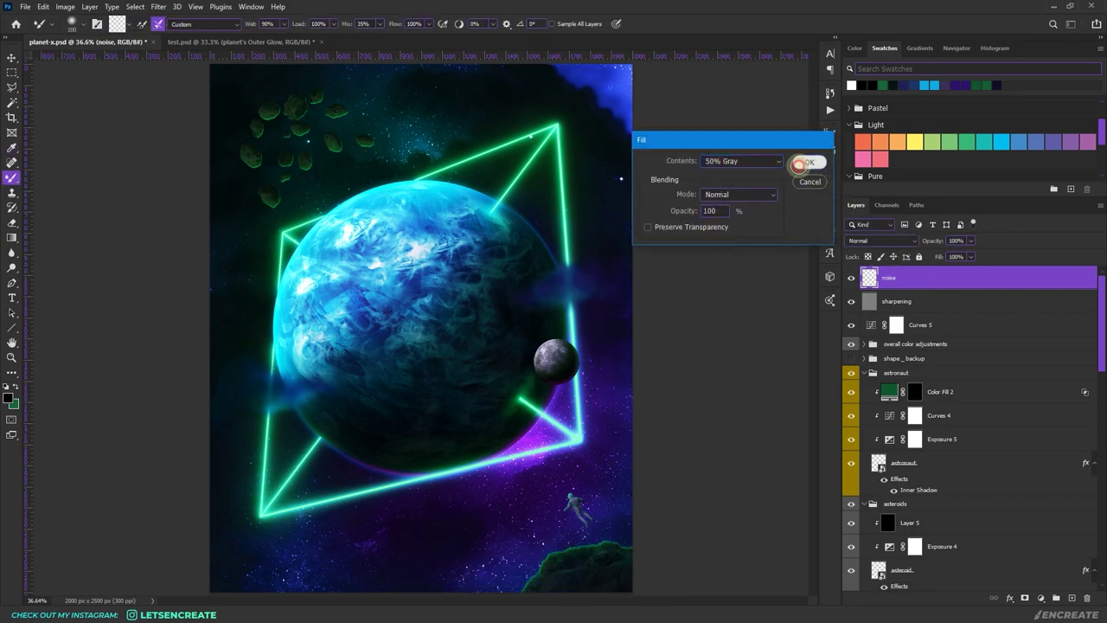
left_click(805, 163)
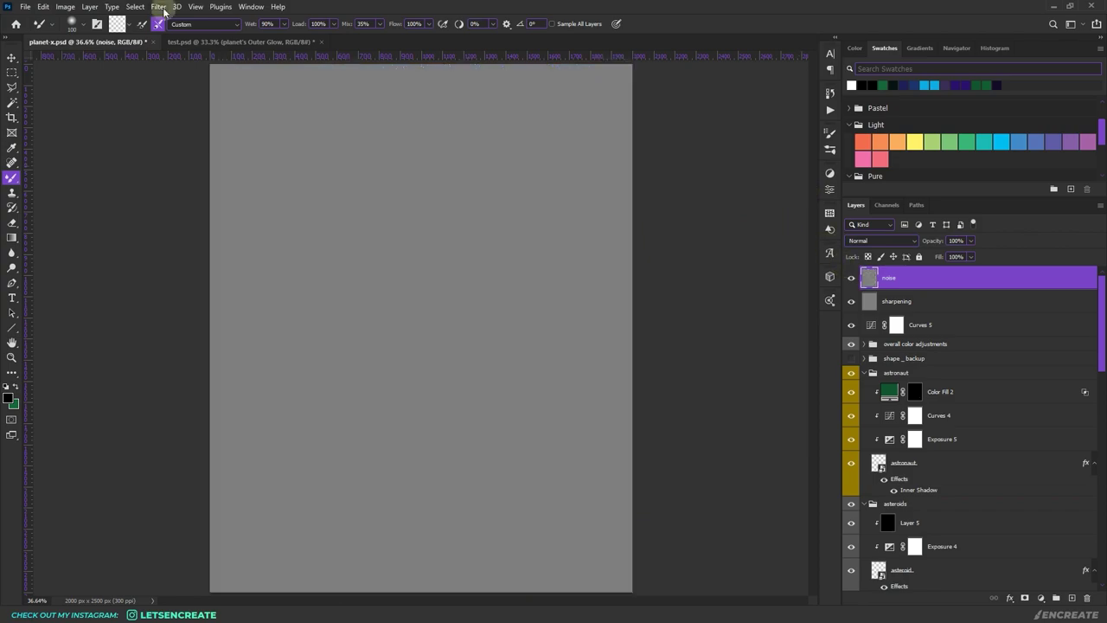
Apply the Add Noise filter to the noise layer with amount 10%, Gaussian distribution and Monochromatic enabled
left_click(159, 6)
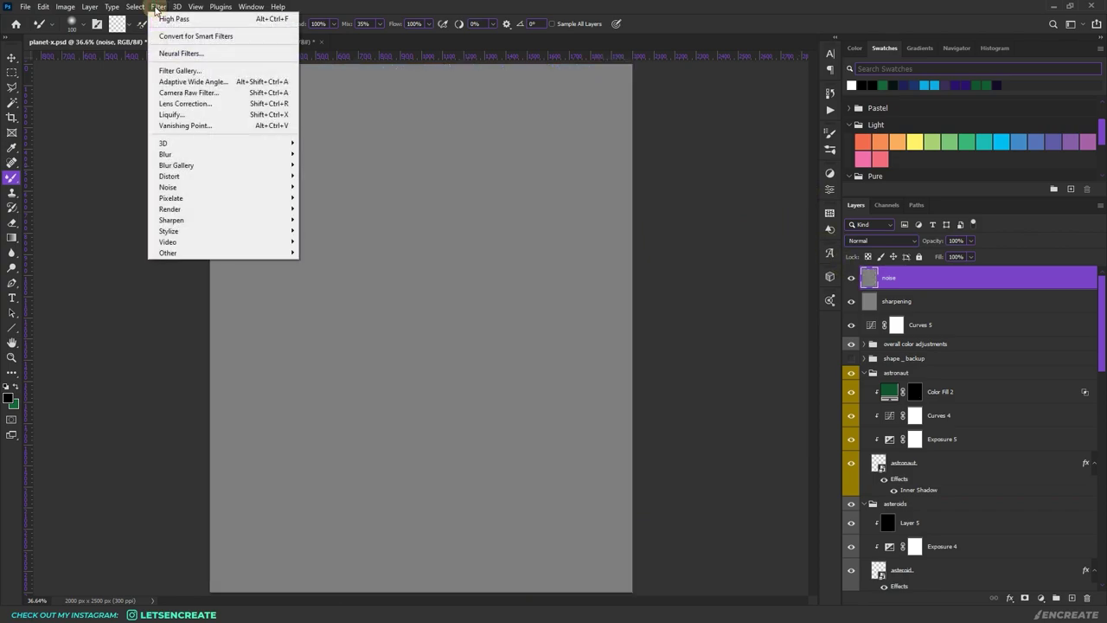
mouse_move(175, 189)
left_click(312, 188)
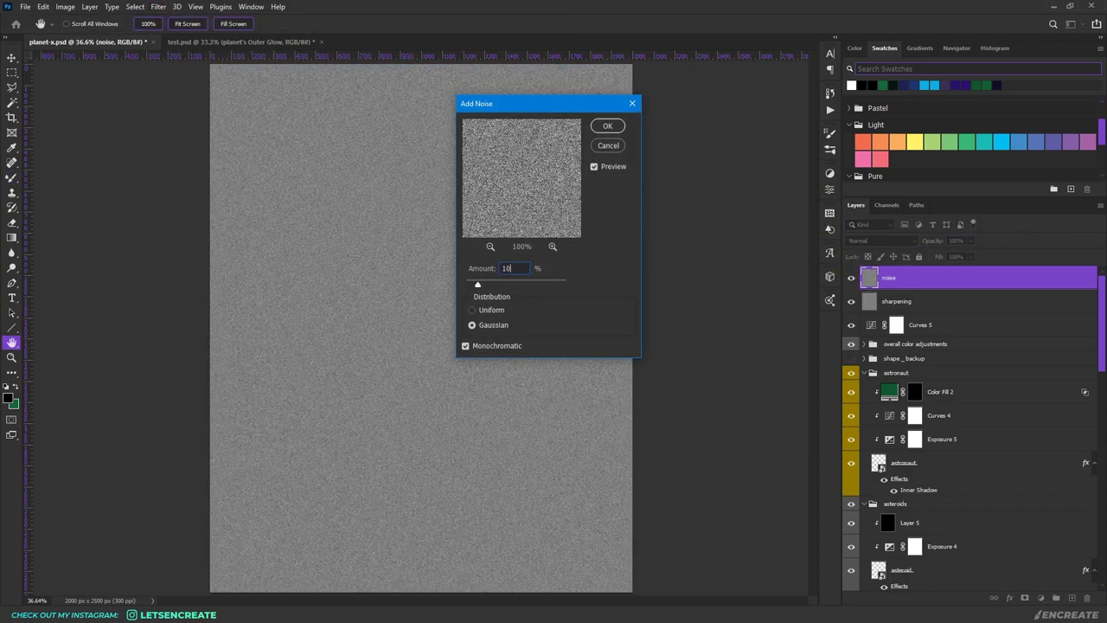
key("Return")
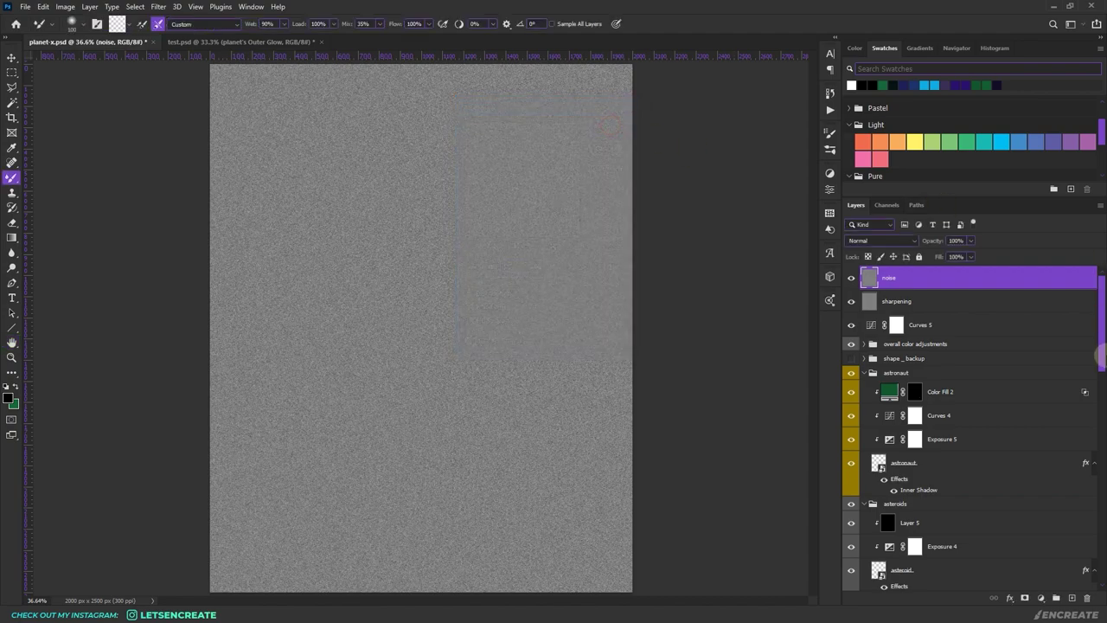
Set the noise layer's blend mode to Overlay and reduce its opacity to 44%
left_click(869, 242)
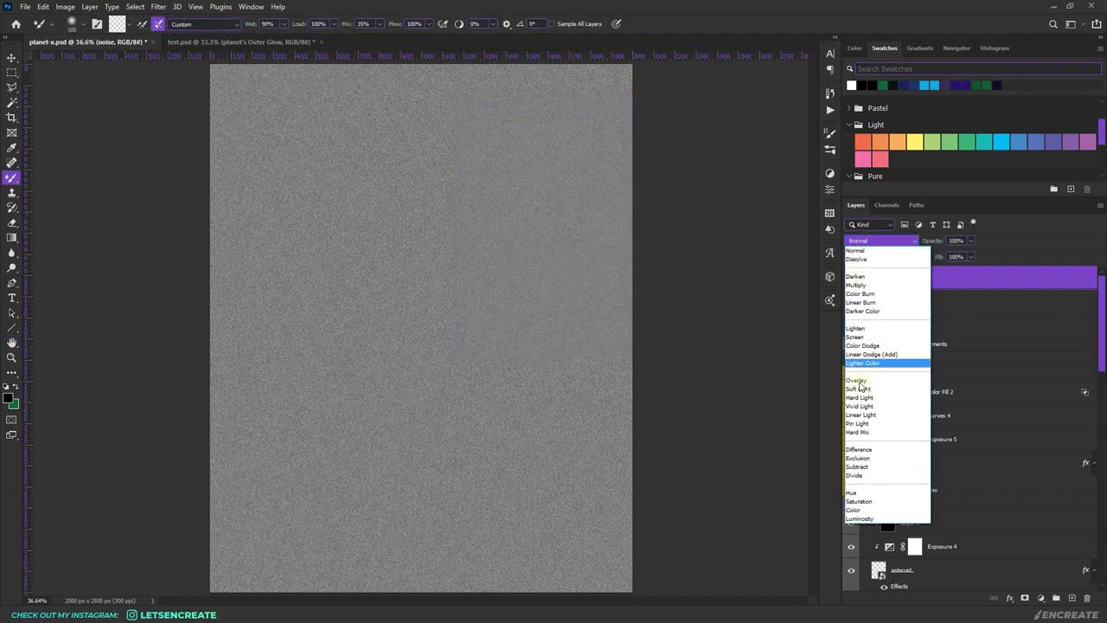
left_click(857, 383)
left_click_drag(934, 241, 899, 245)
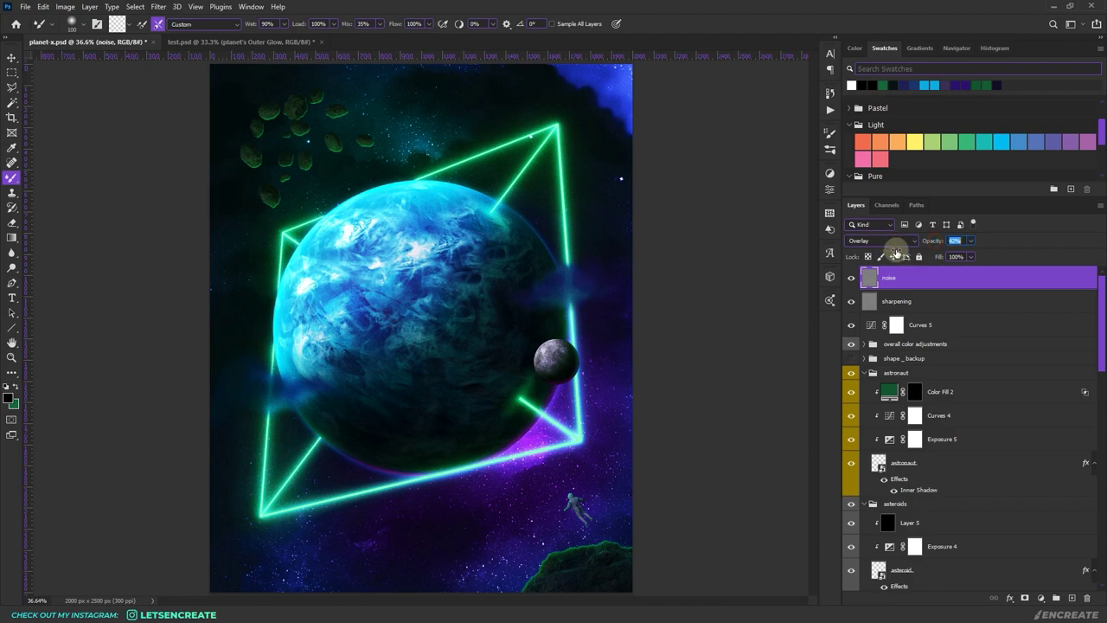
Check the grain around the planet up close and lower the noise layer's opacity to 35%
key("z")
left_click(548, 99)
left_click(304, 139)
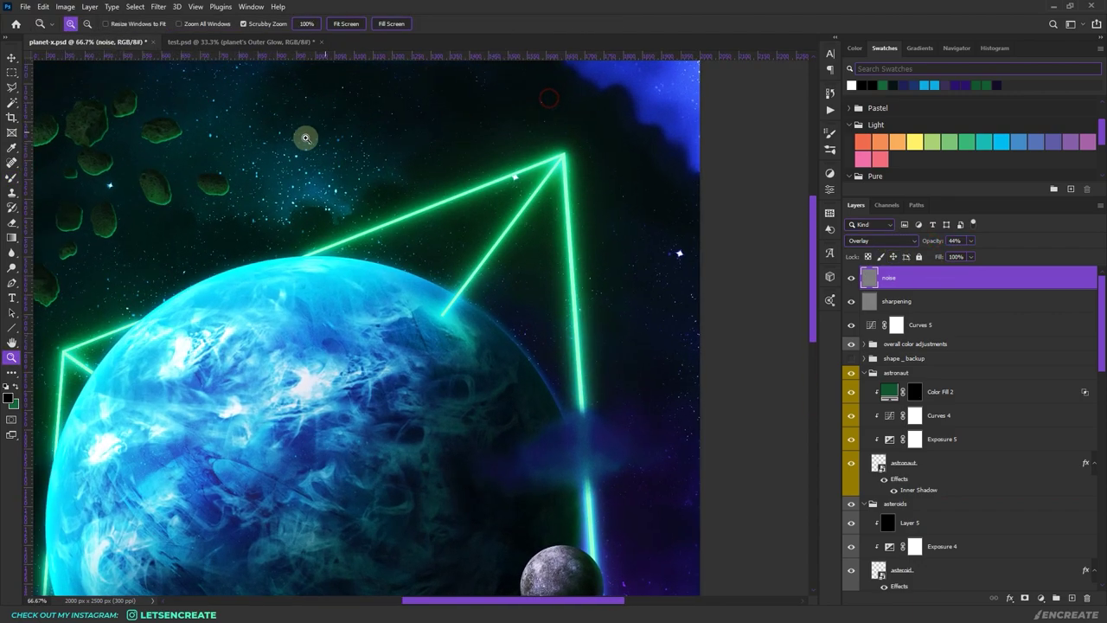
scroll(615, 283, "left", 3)
left_click(665, 228)
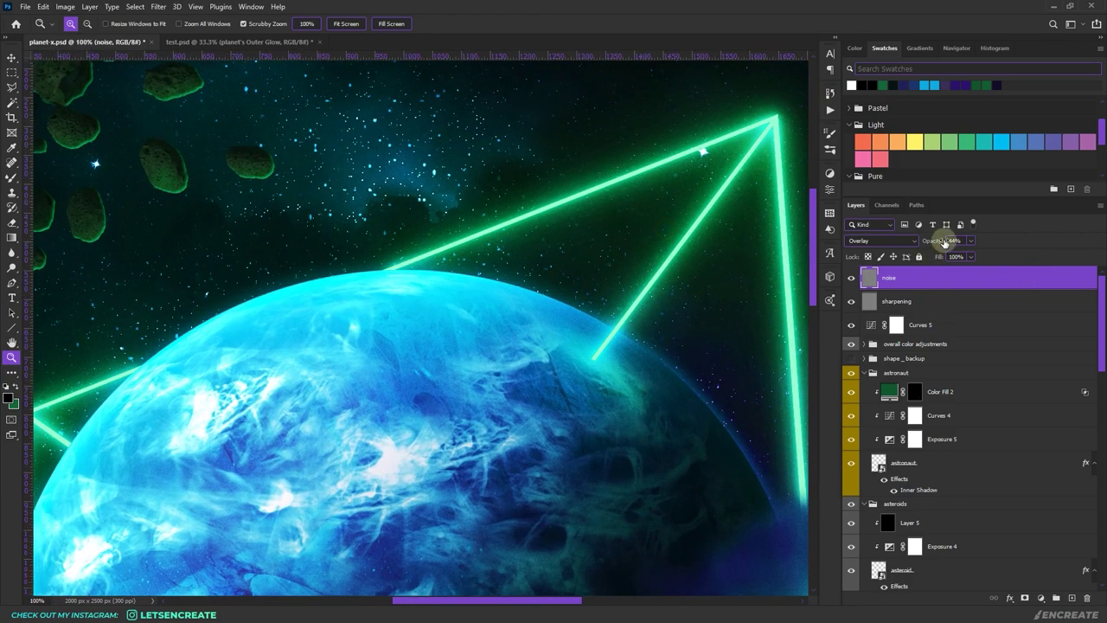
left_click_drag(934, 243, 929, 243)
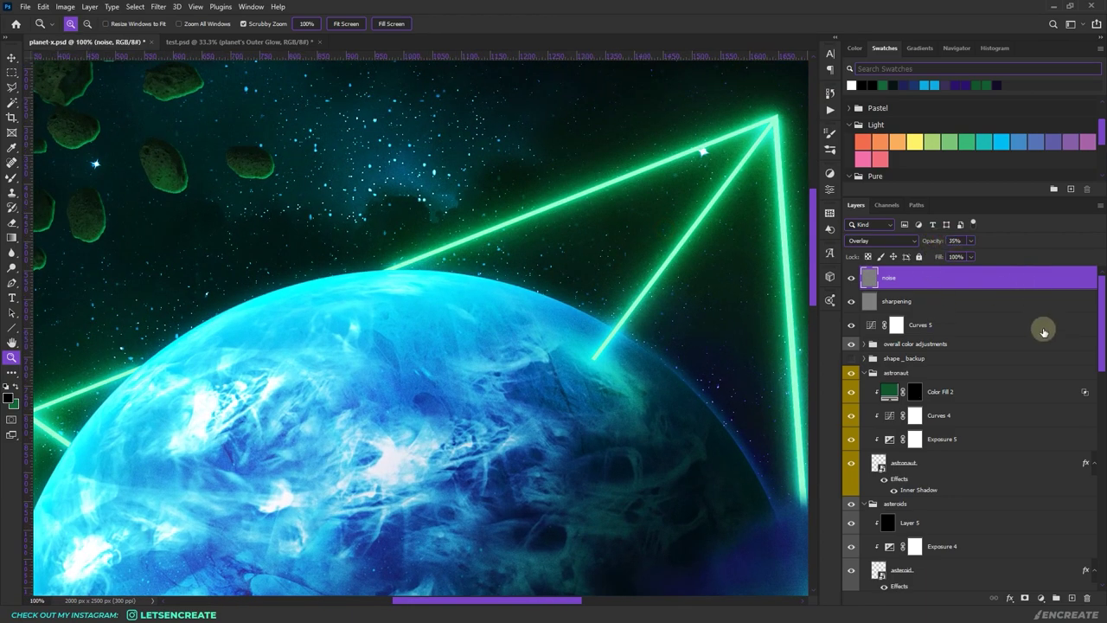
left_click(347, 24)
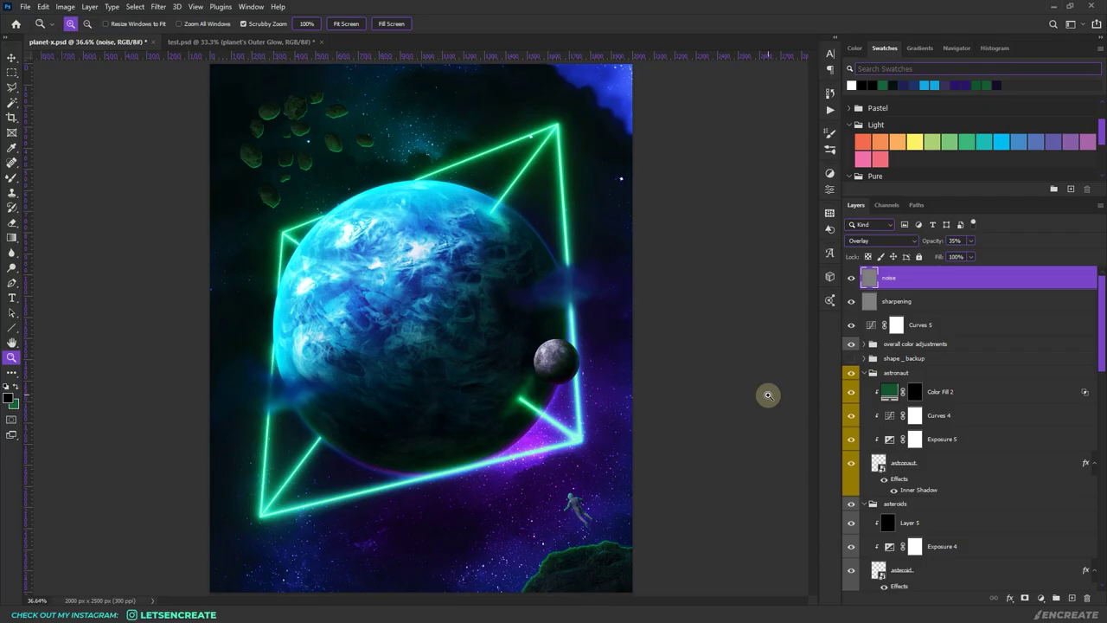